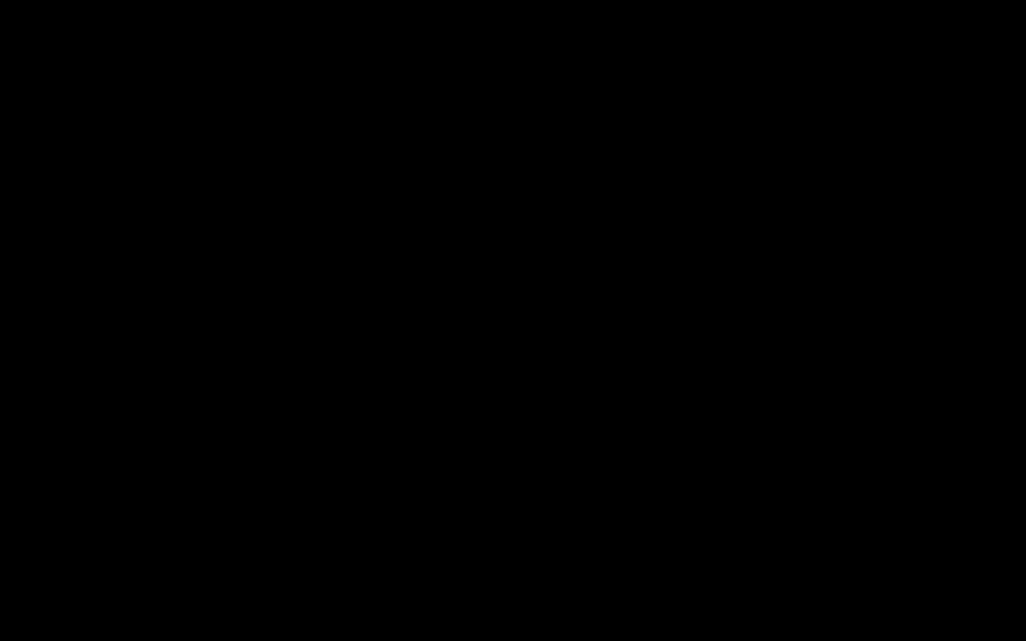
- Duplicate the pants and put the copy alone on its own visible layer
scroll(609, 396, "down", 5)
key("z")
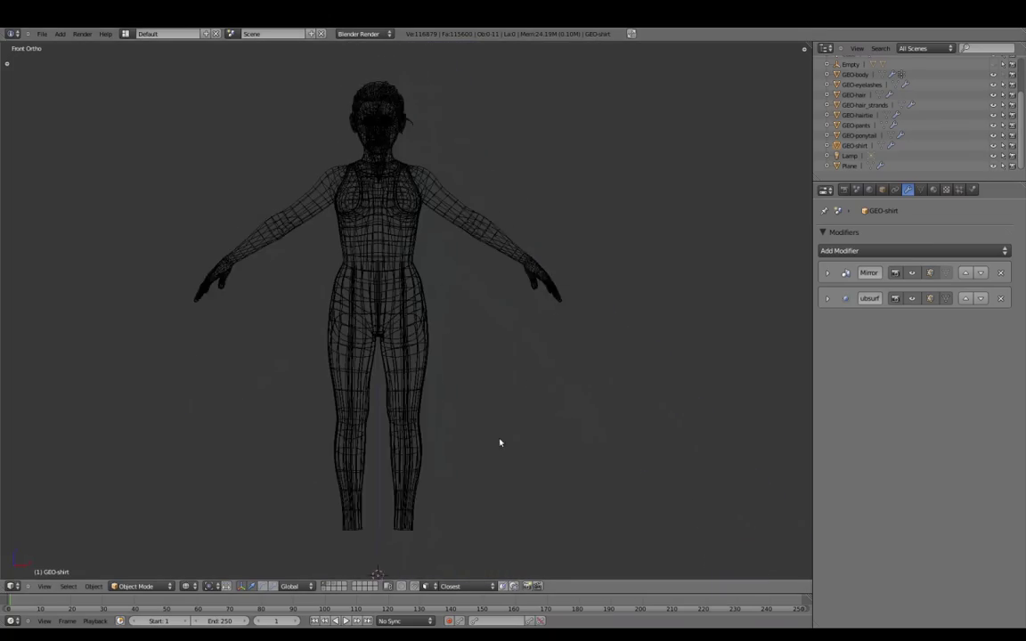
middle_click_drag(500, 443, 525, 318, "shift")
scroll(561, 337, "up", 4)
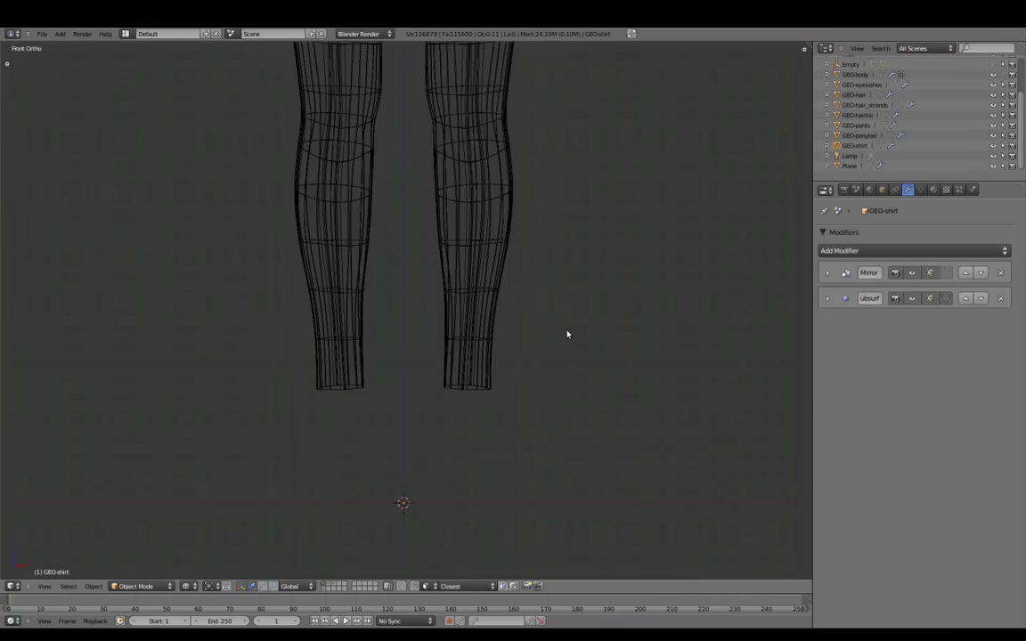
key("shift+d")
key("m")
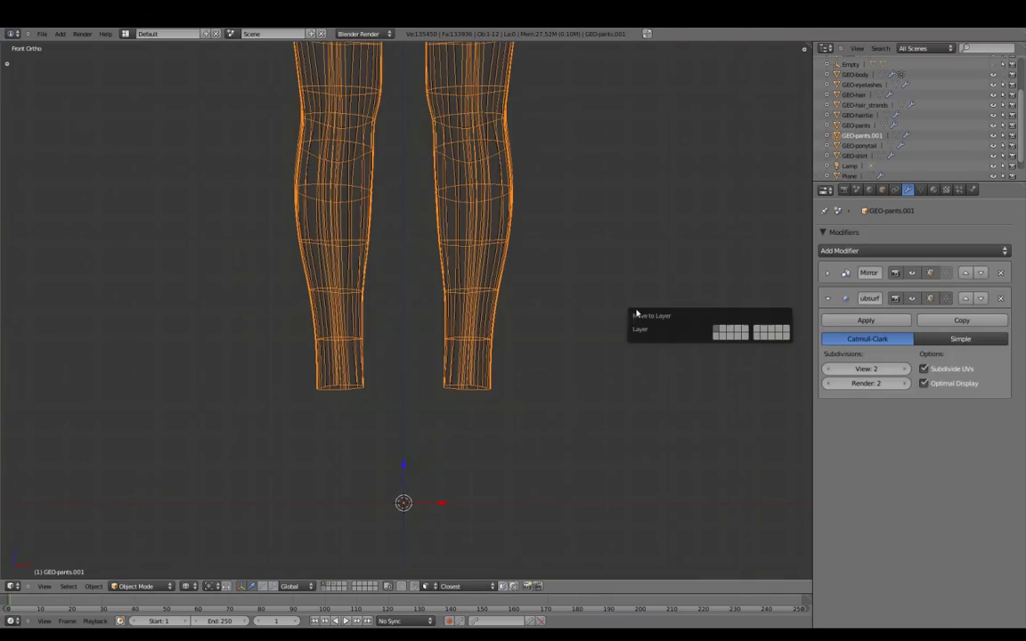
left_click(736, 333)
key("z")
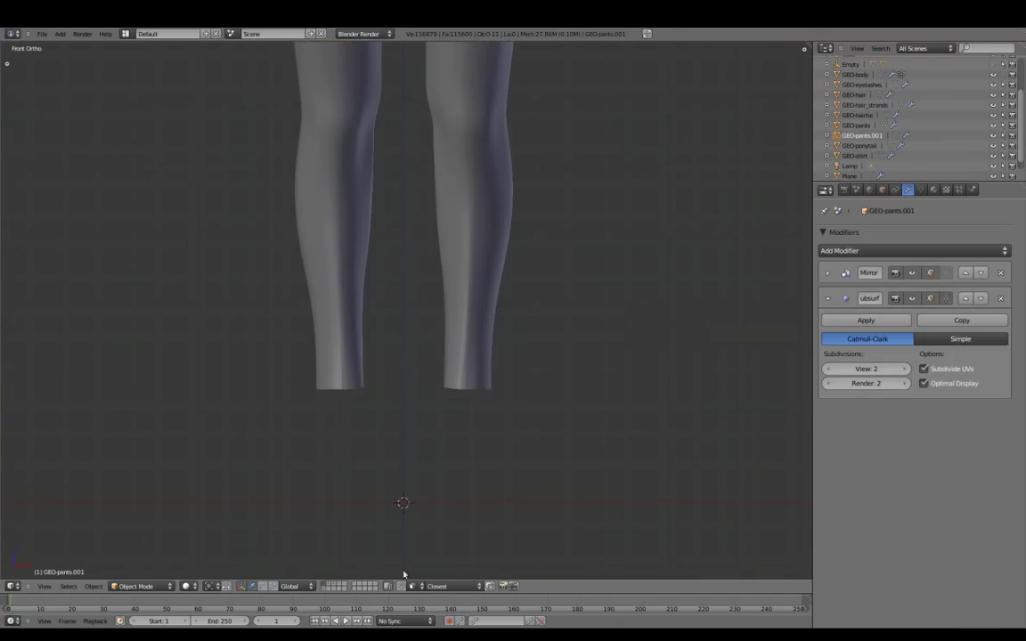
left_click(339, 586)
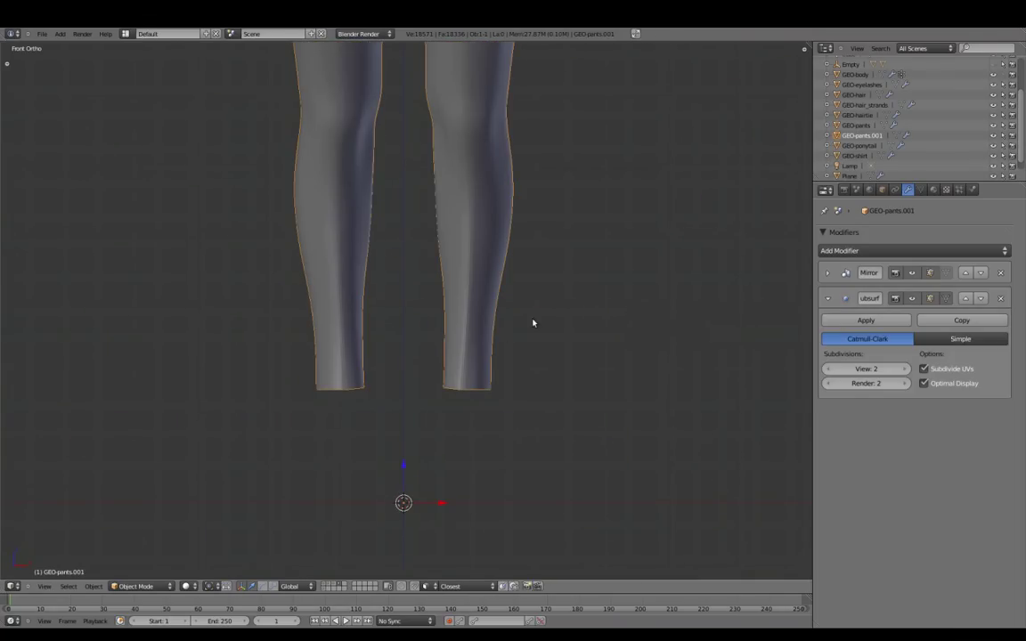
- Rename the copy GEO-pants_TMP, delete its Mirror modifier and shift it left along X
left_click(882, 191)
left_click(877, 235)
middle_click_drag(611, 347, 600, 341, "shift")
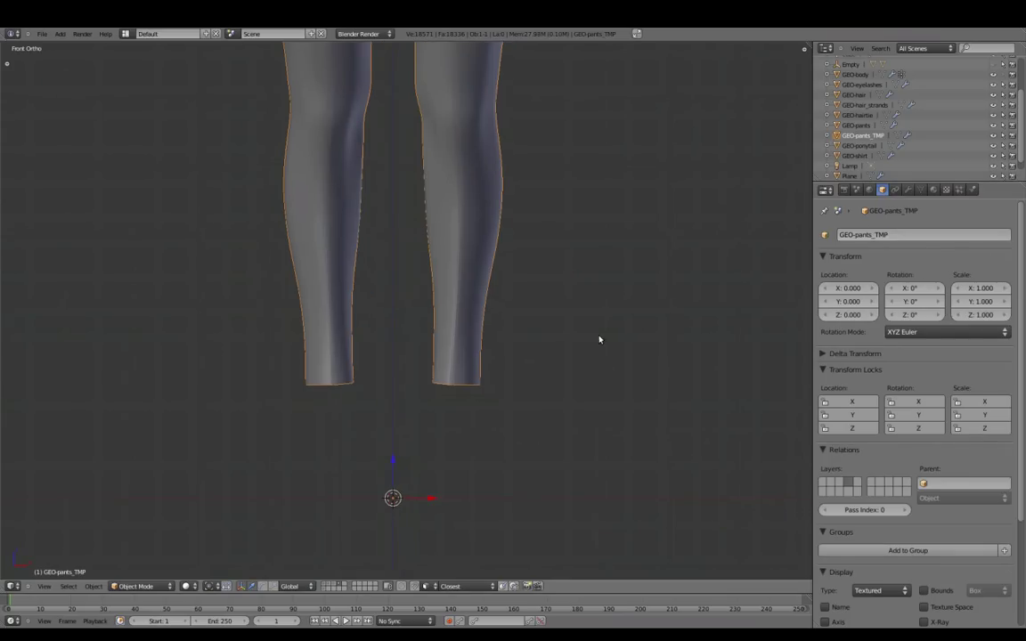
left_click(908, 190)
left_click(1001, 273)
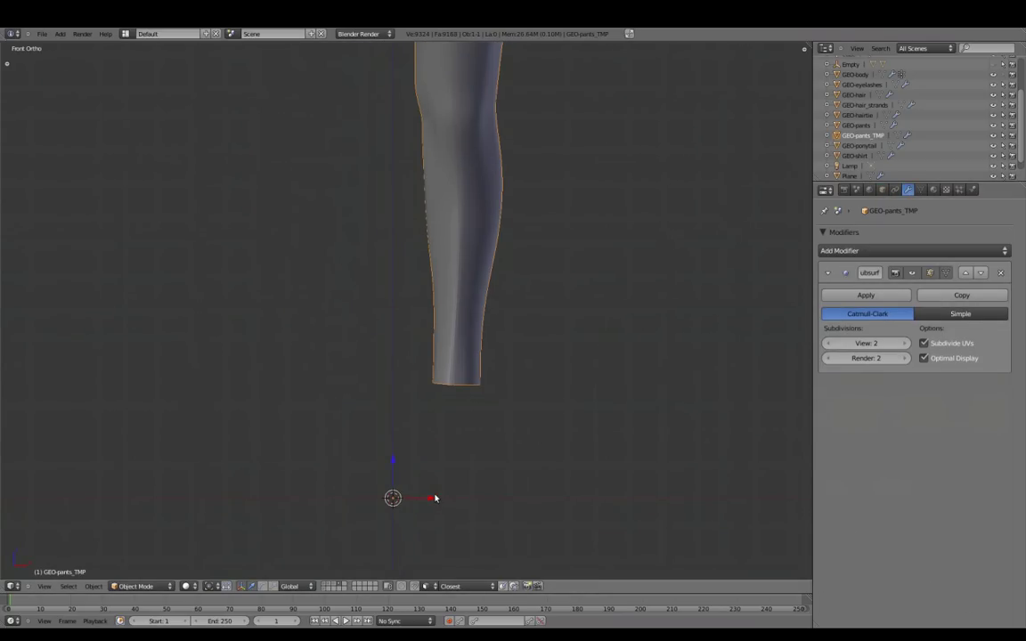
left_click_drag(434, 499, 370, 491)
left_click(370, 491)
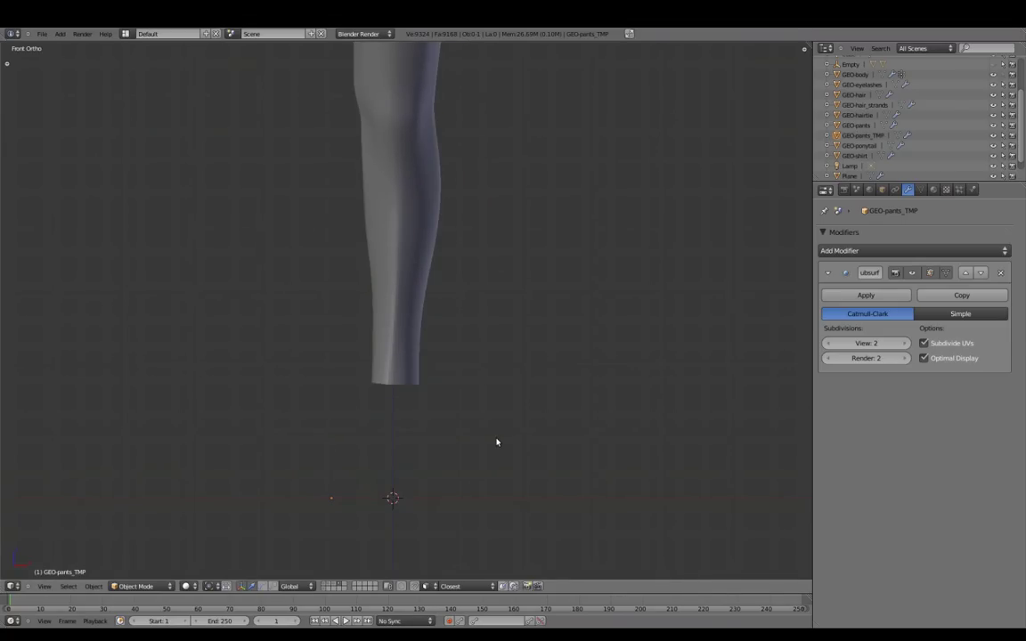
- In the right side view, expand the Background Images settings in the N sidebar
key("KP_3")
key("n")
left_click(694, 149)
- Replace old backgrounds with boot_side_a.png at size 3.62, offsets 0.86/2.54, shown in Right view
left_click(788, 198)
left_click(786, 197)
left_click(713, 171)
left_click(729, 242)
double_click(160, 151)
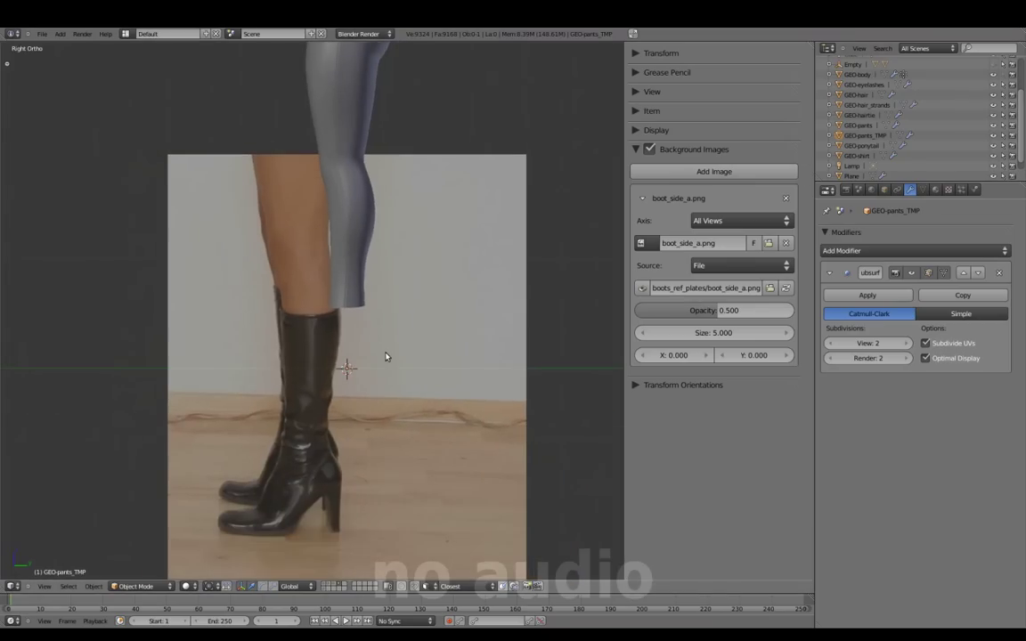
type("3.62")
key("Tab")
type("0.86")
key("Tab")
type("2.54")
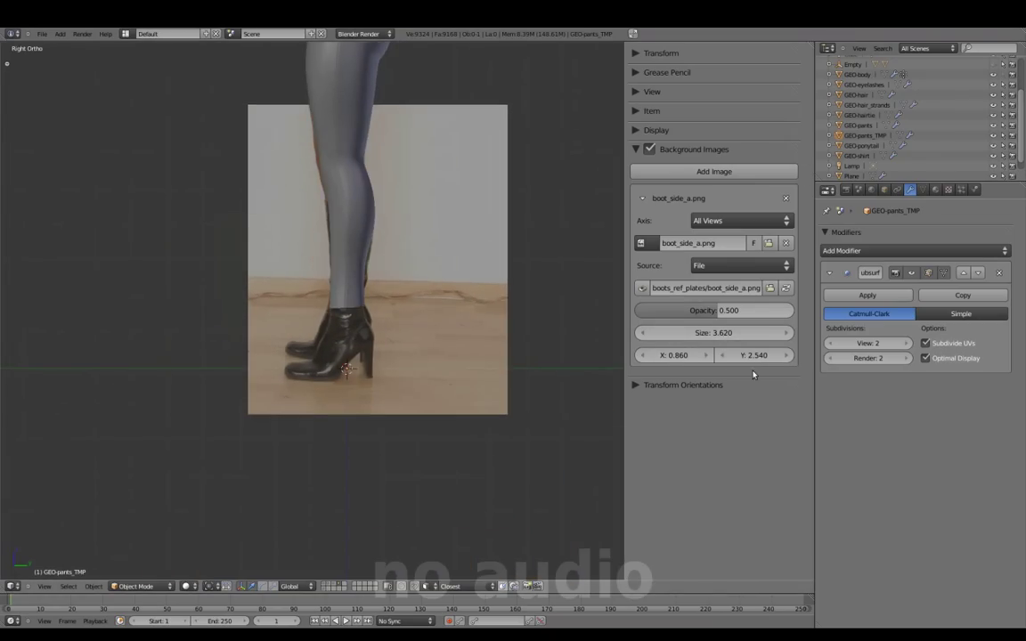
scroll(457, 370, "up", 2)
left_click(741, 220)
left_click(501, 180)
- Add boot_front_a.png at size 3.62, offsets 1.01/2.54, shown only in Front view
left_click(713, 171)
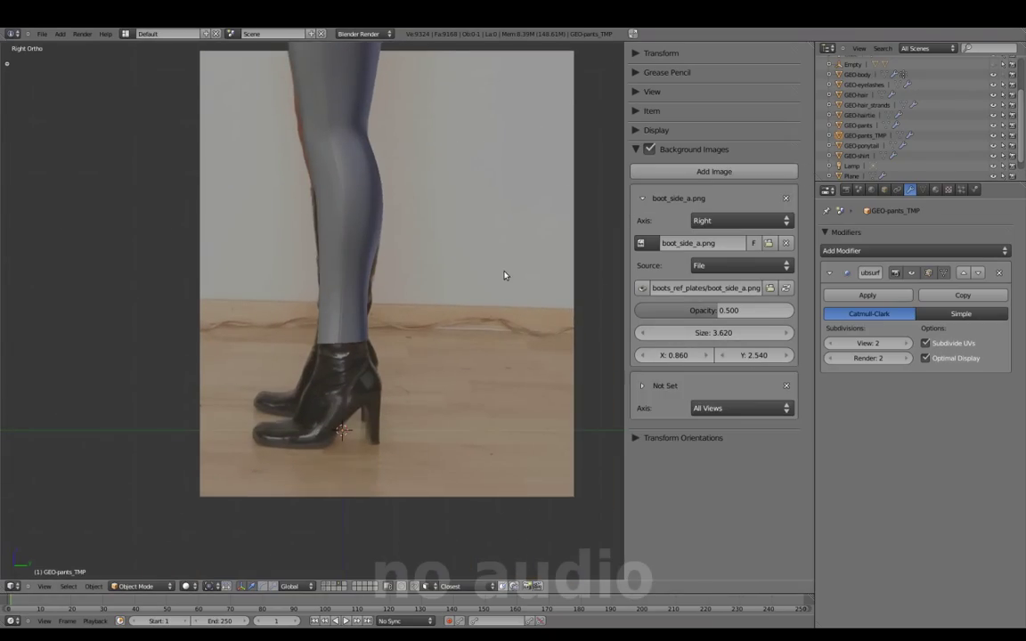
key("KP_1")
left_click(641, 386)
double_click(170, 114)
left_click(170, 136)
key("Return")
left_click(713, 520)
type("3.62")
key("Tab")
type("1.01")
key("Tab")
type("2.54")
key("Return")
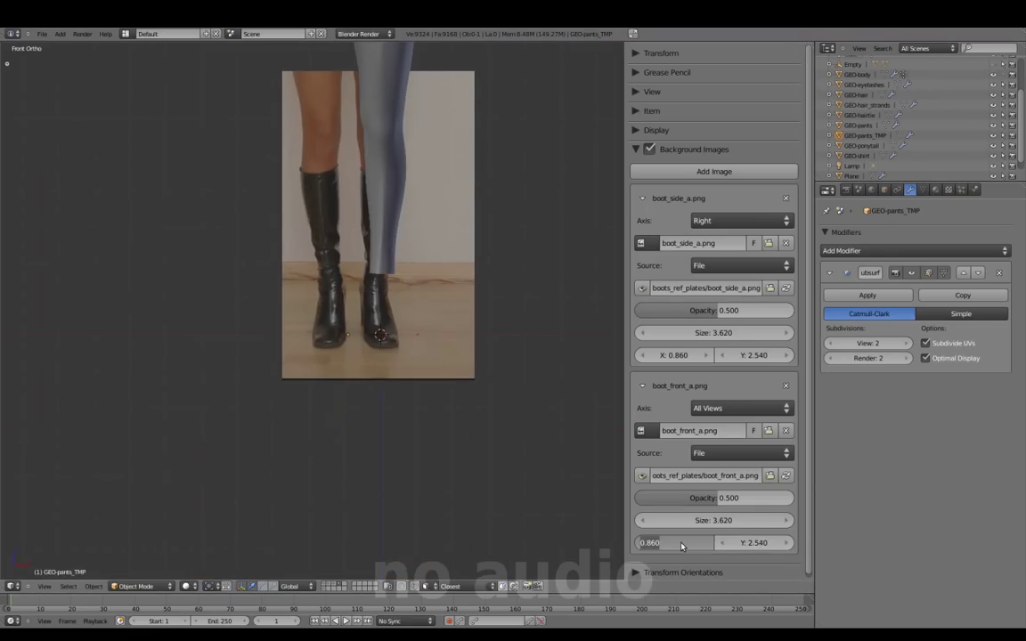
left_click(741, 408)
left_click(591, 392)
- Add boot_back_a.png at size 3.62, offsets 0.86/2.54, shown only in Back view
key("ctrl+KP_1")
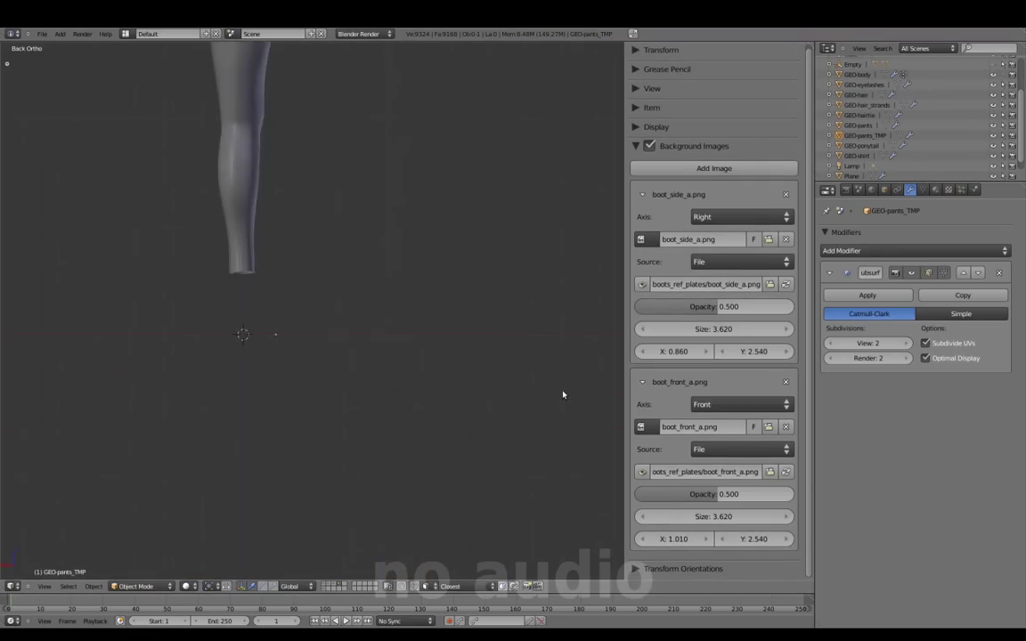
left_click(699, 167)
double_click(169, 105)
left_click(741, 405)
left_click(713, 374)
left_click(712, 516)
type("3.62")
key("Tab")
type("0.86")
key("Tab")
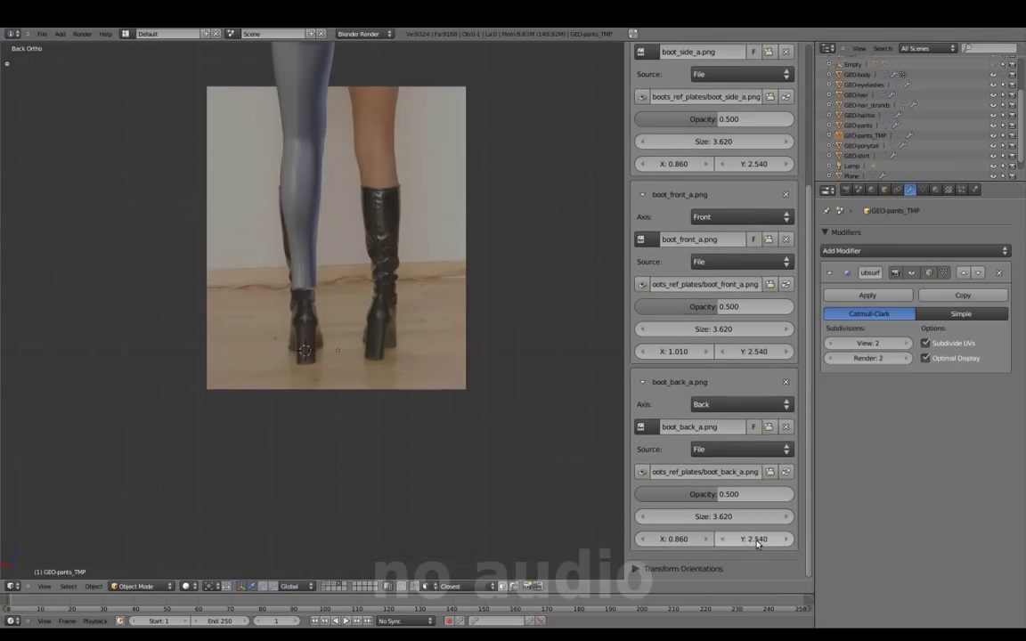
type("2.54")
key("Return")
- Return to the right side view and browse for an alternative side reference image
key("KP_3")
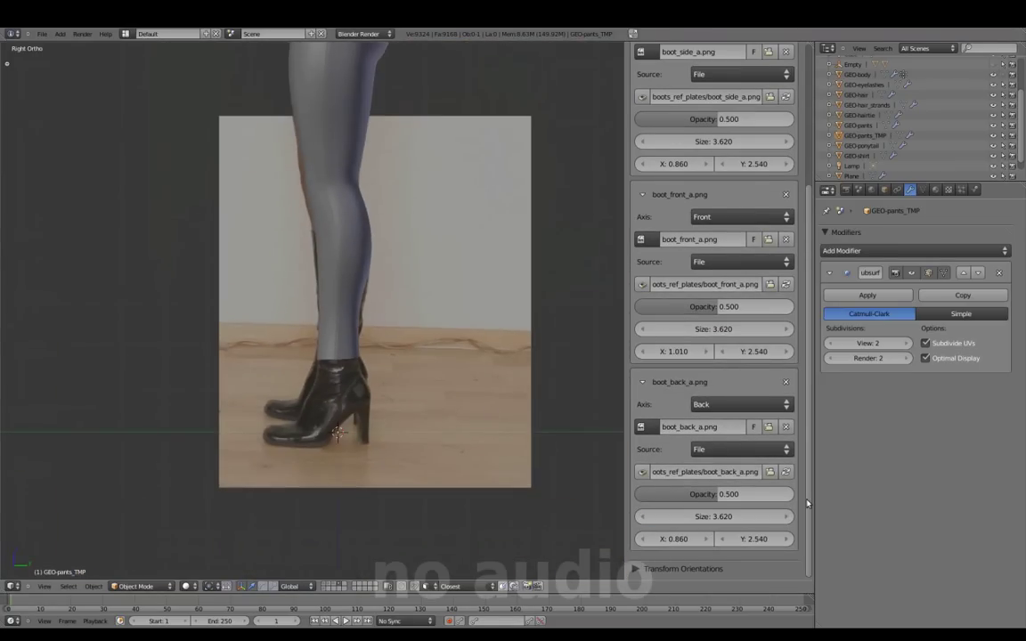
scroll(806, 503, "up", 5)
left_click(768, 243)
- Try boot_side_b.png as the side reference, then switch back to boot_side_a.png
left_click(80, 156)
left_click(174, 177)
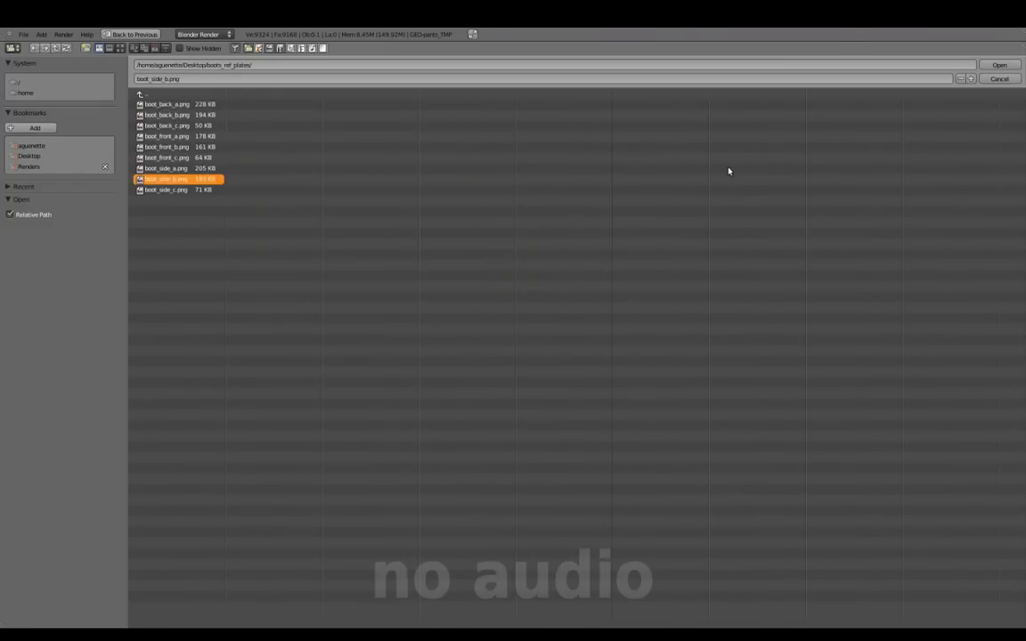
key("Return")
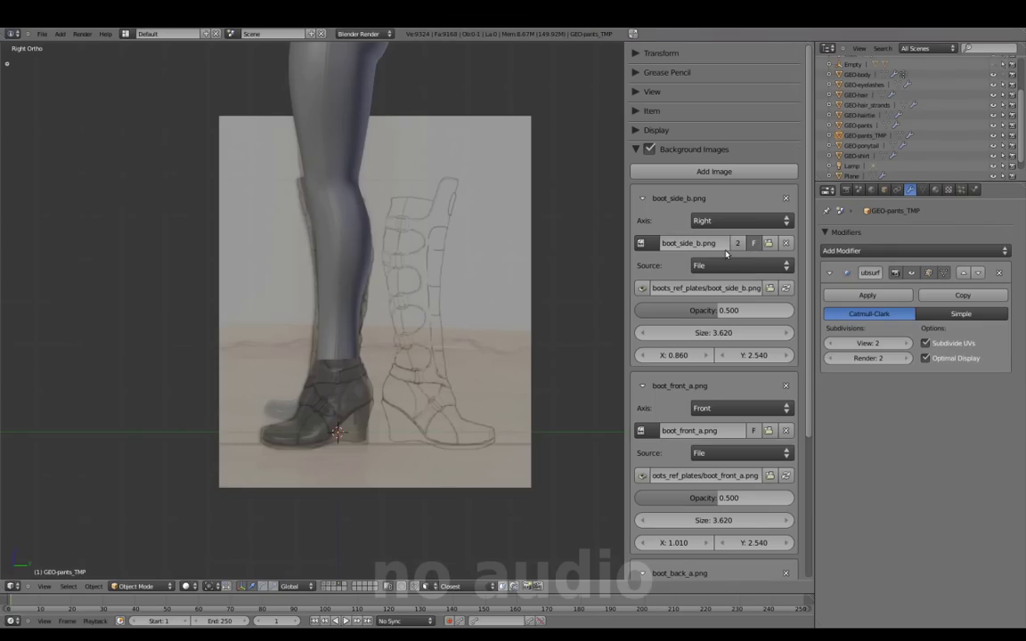
left_click(640, 243)
left_click(663, 394)
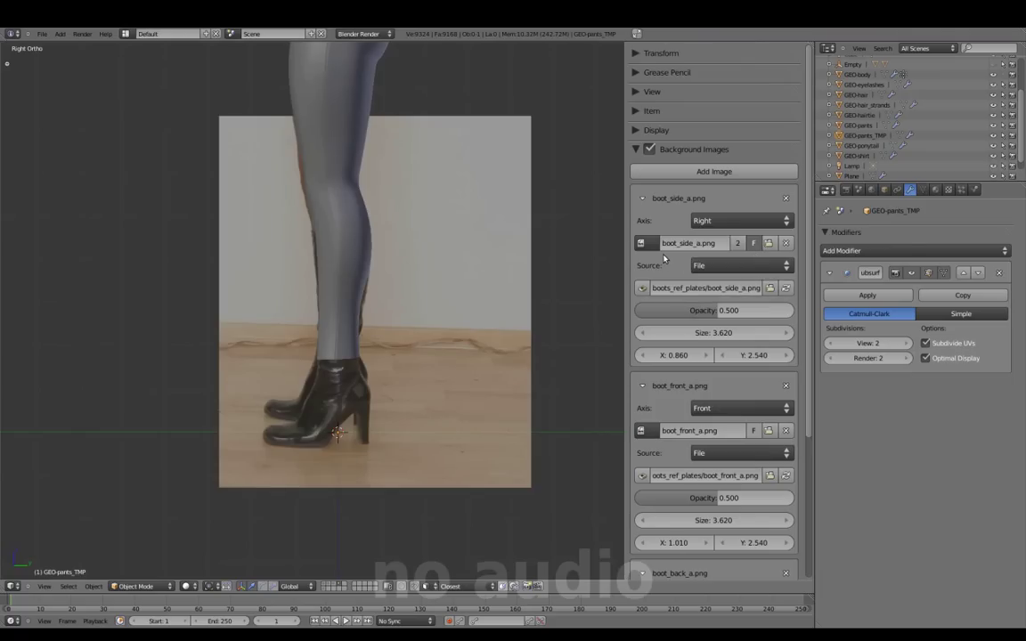
- Try boot_side_c.png, then restore boot_side_a.png and collapse its settings
left_click(770, 245)
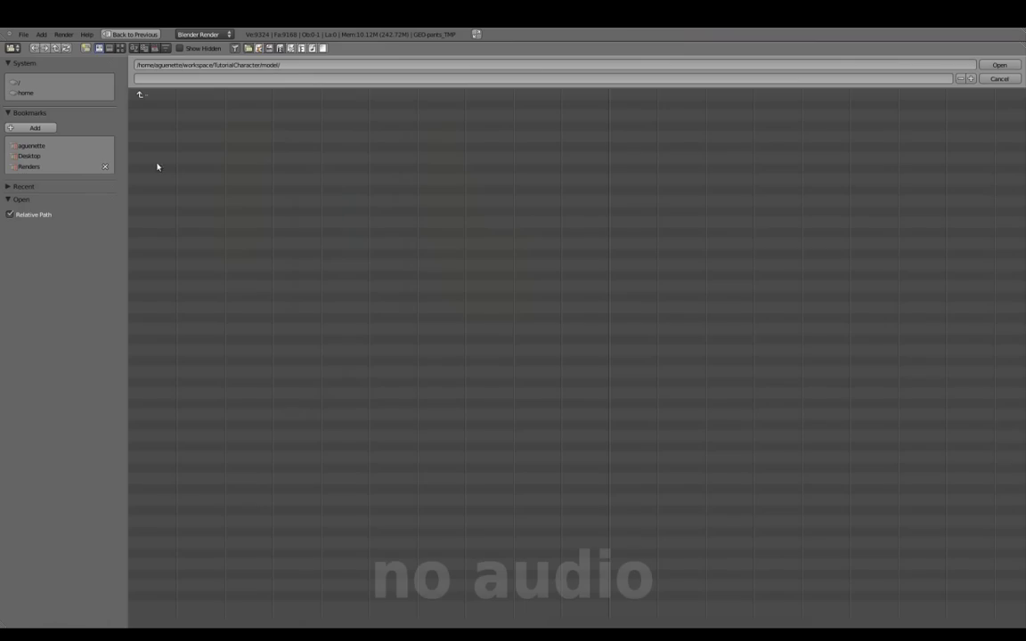
left_click(174, 106)
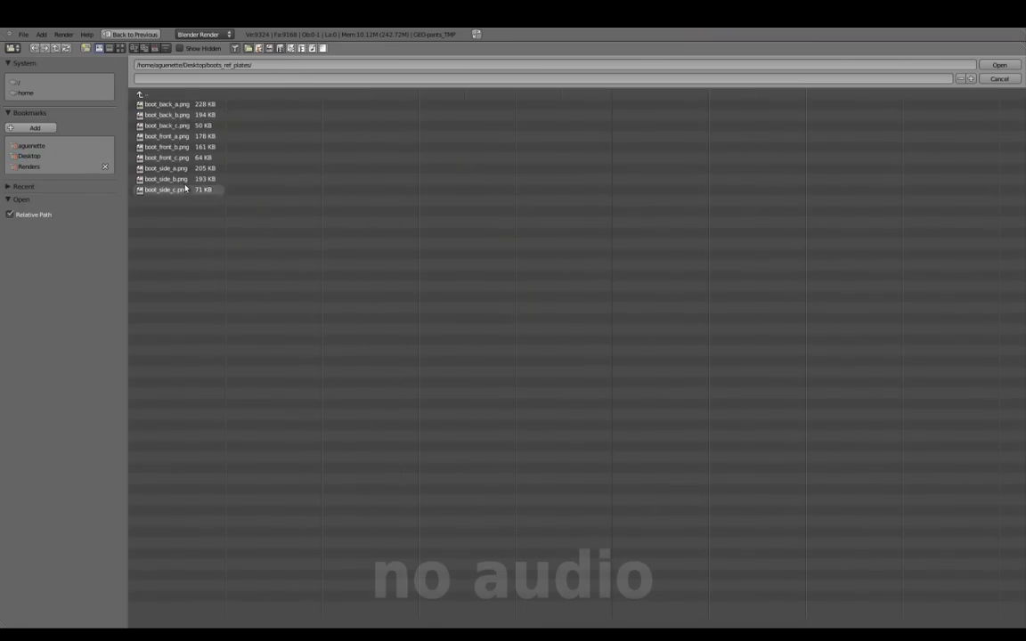
left_click(1000, 66)
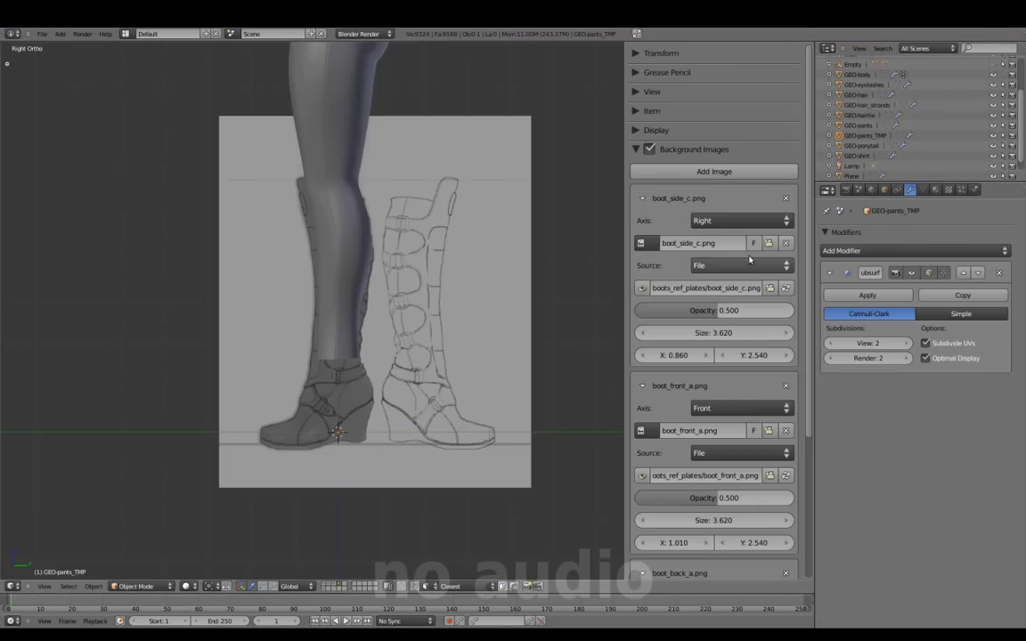
left_click(641, 243)
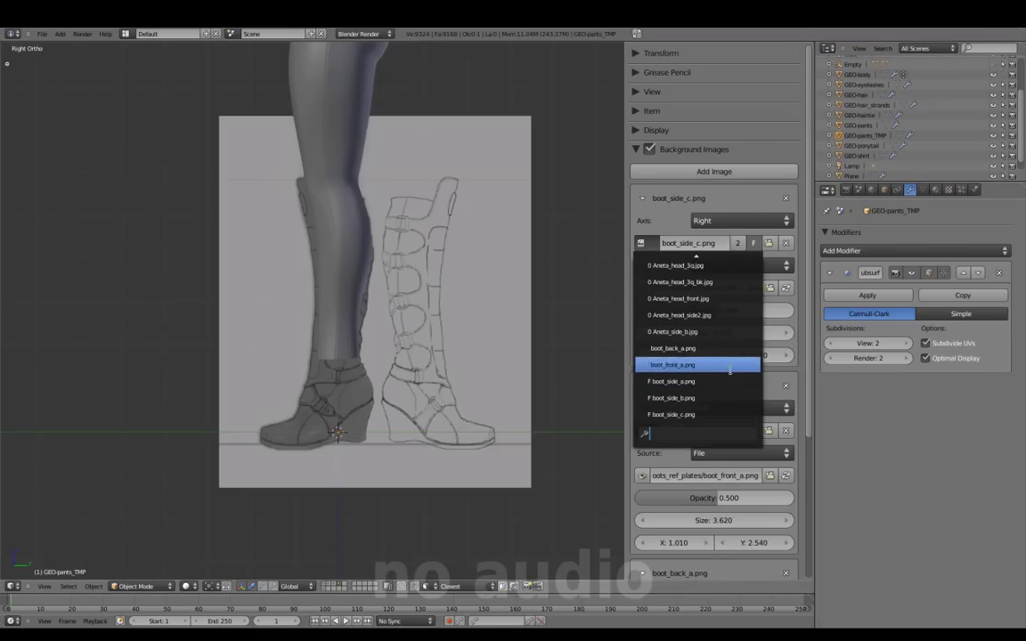
left_click(713, 381)
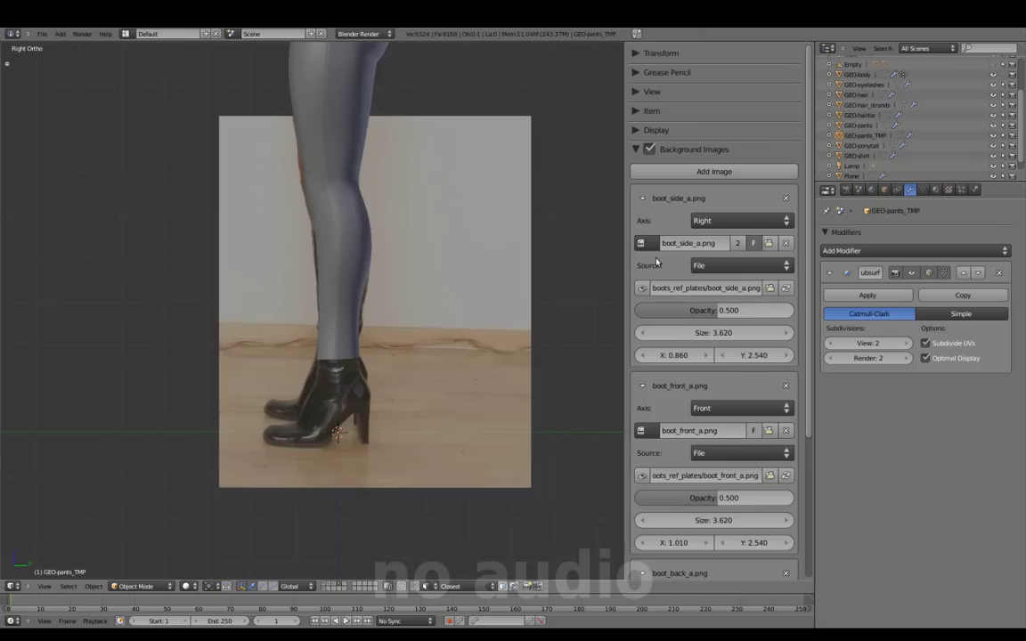
left_click(642, 199)
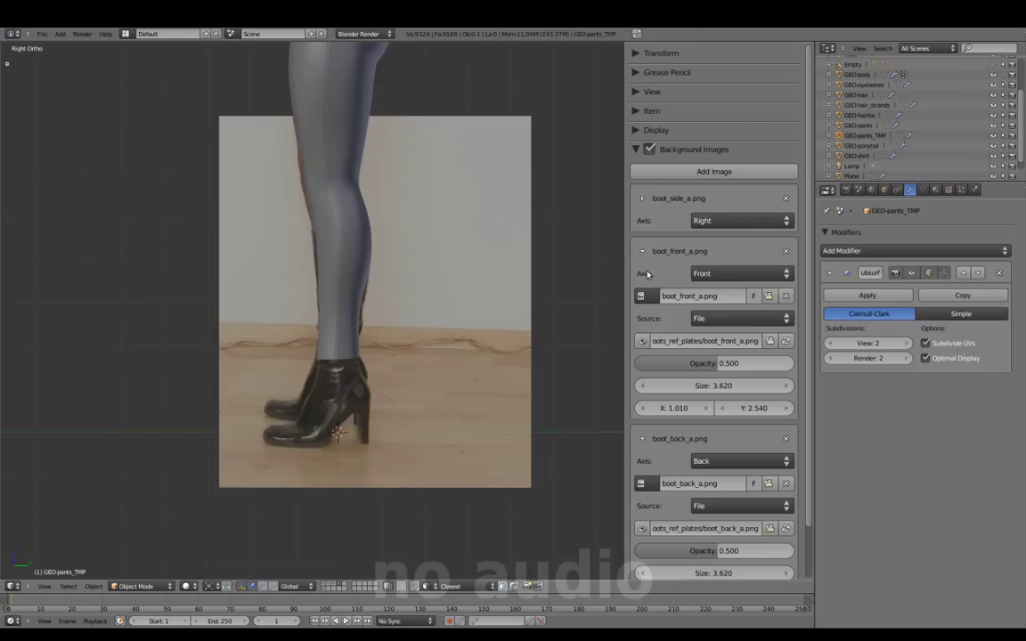
- Try boot_front_b.png and boot_front_c.png in Front view, then restore boot_front_a.png
key("KP_1")
left_click(769, 295)
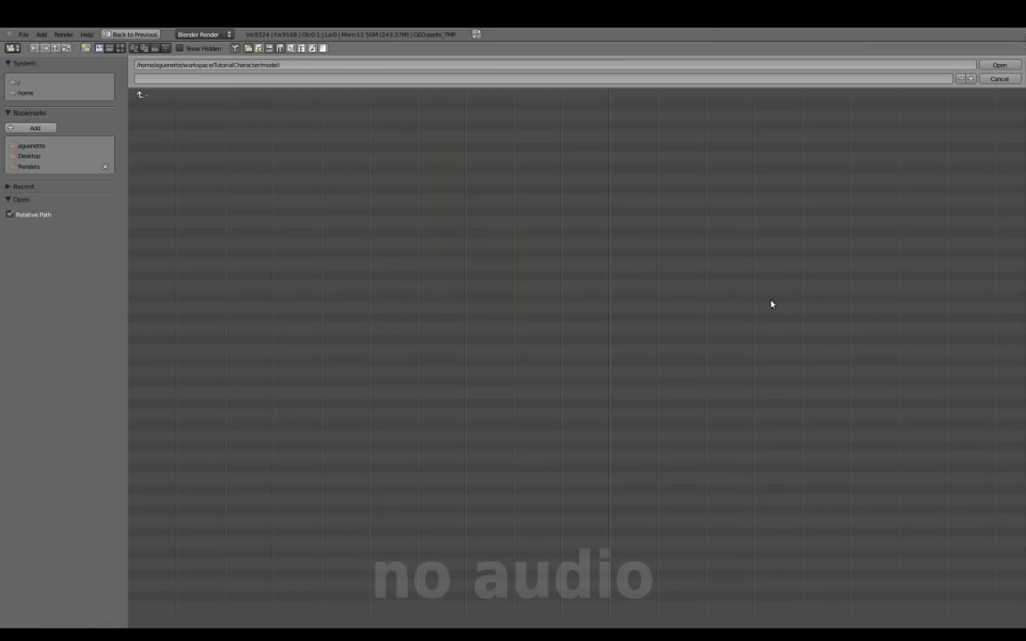
left_click(169, 147)
key("Return")
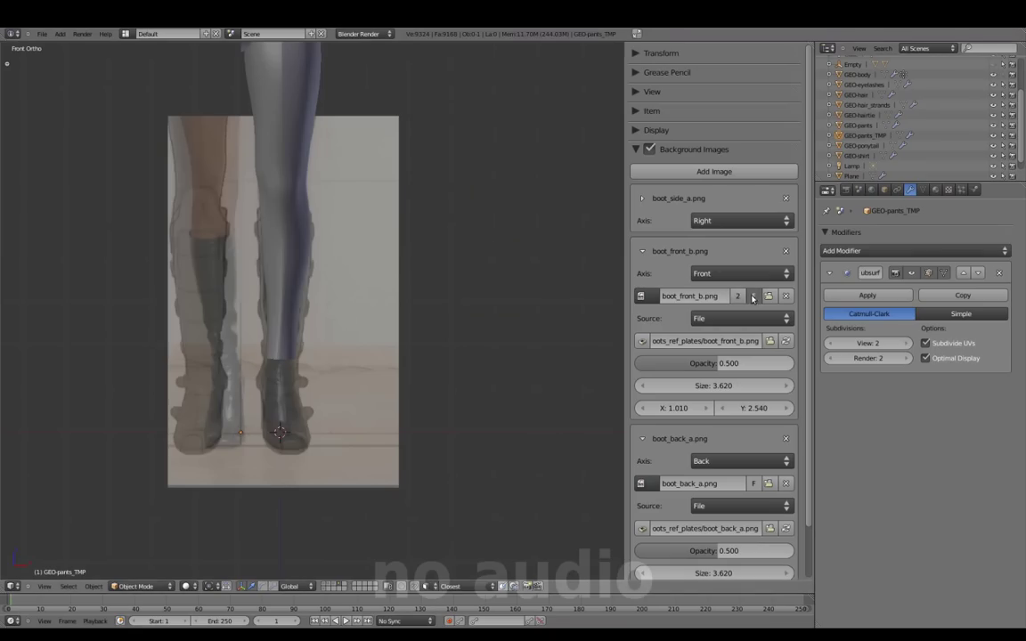
left_click(768, 297)
left_click(178, 156)
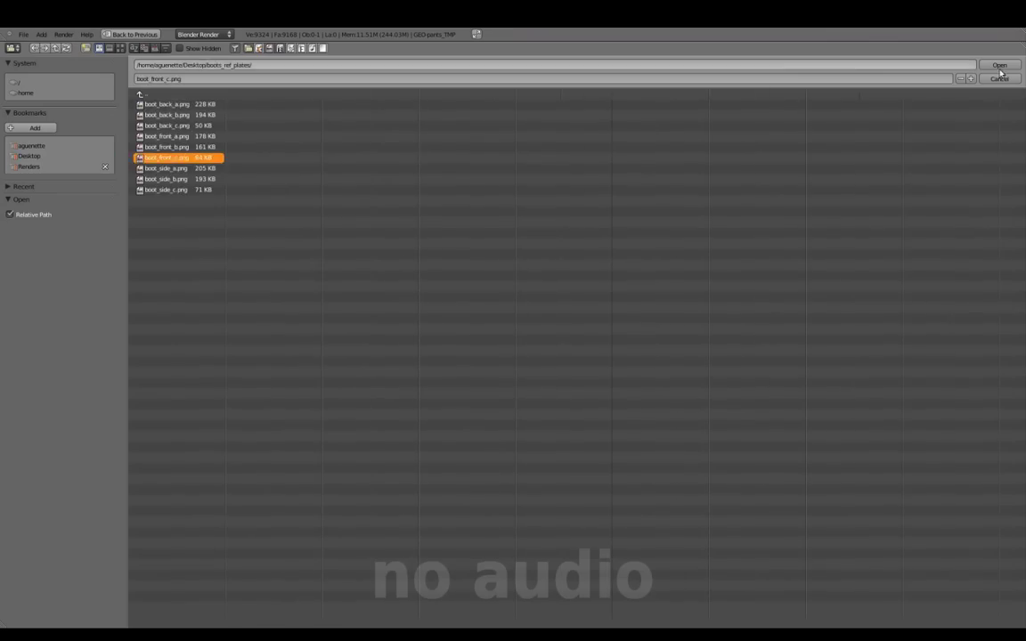
key("Return")
left_click(640, 296)
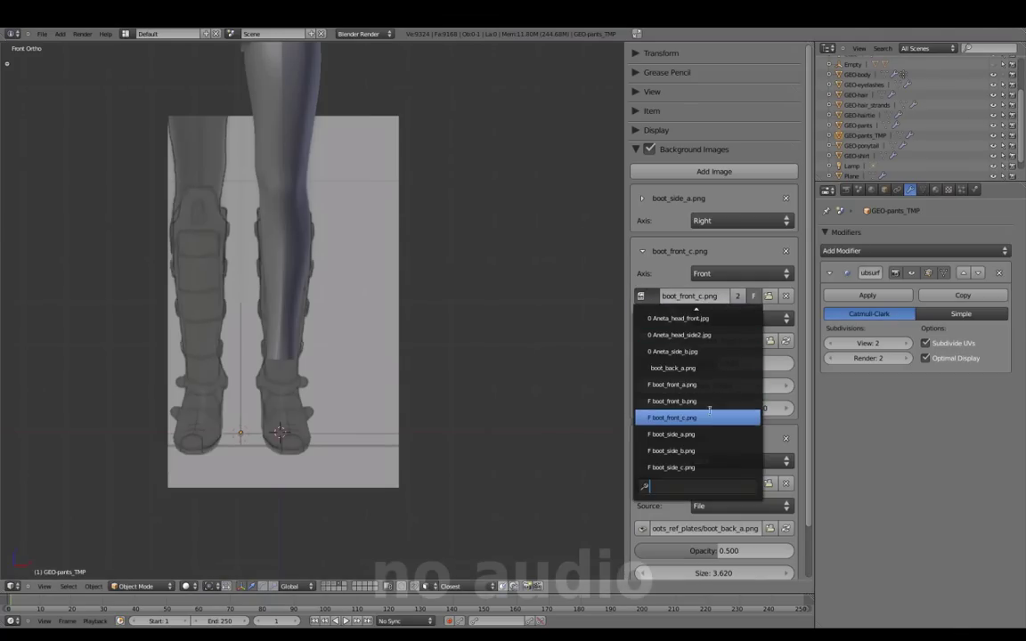
left_click(672, 385)
left_click(642, 252)
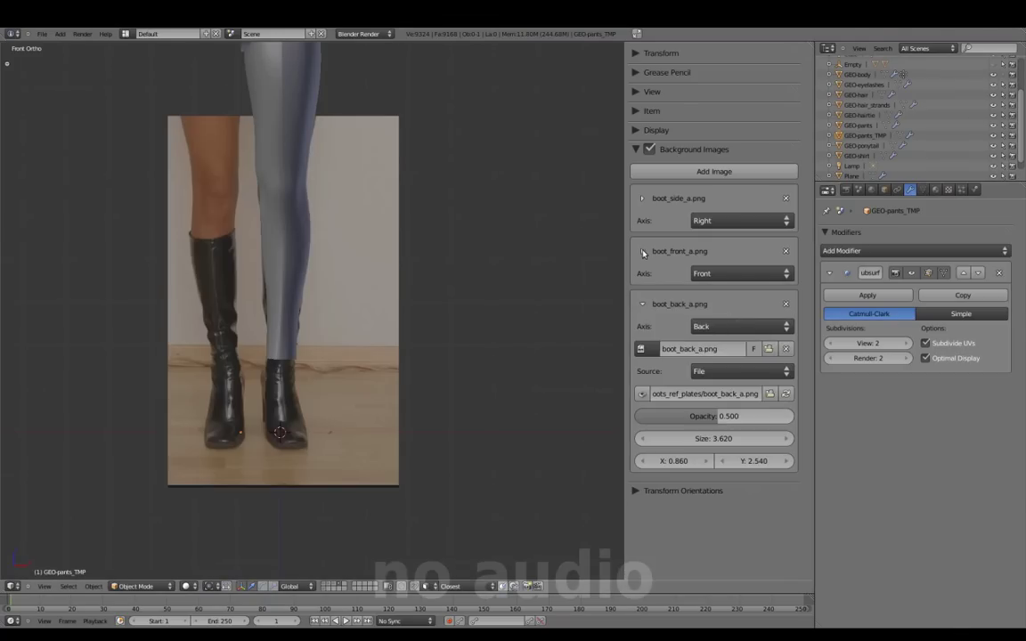
- Try boot_back_b.png and boot_back_c.png in Back view, then restore boot_back_a.png
key("ctrl+KP_1")
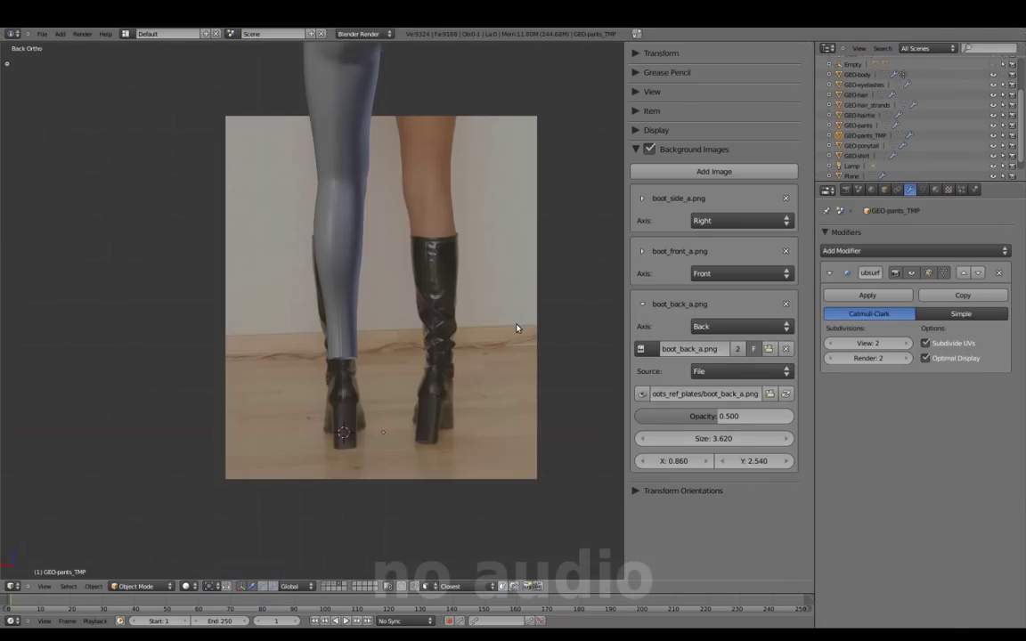
left_click(769, 349)
left_click(160, 105)
double_click(174, 115)
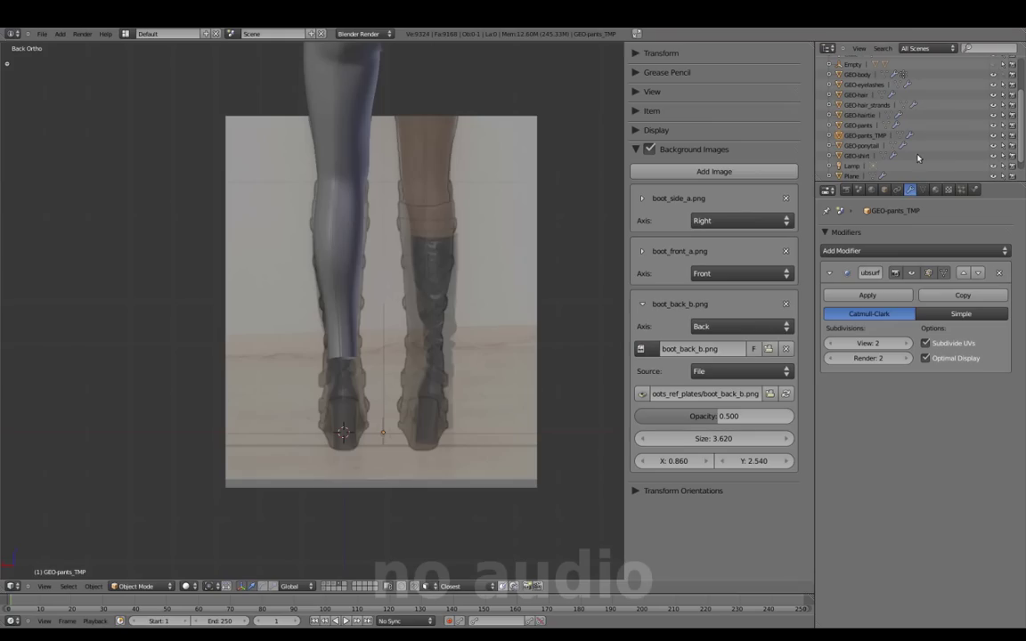
left_click(767, 348)
double_click(169, 115)
left_click(164, 125)
double_click(165, 124)
left_click(641, 349)
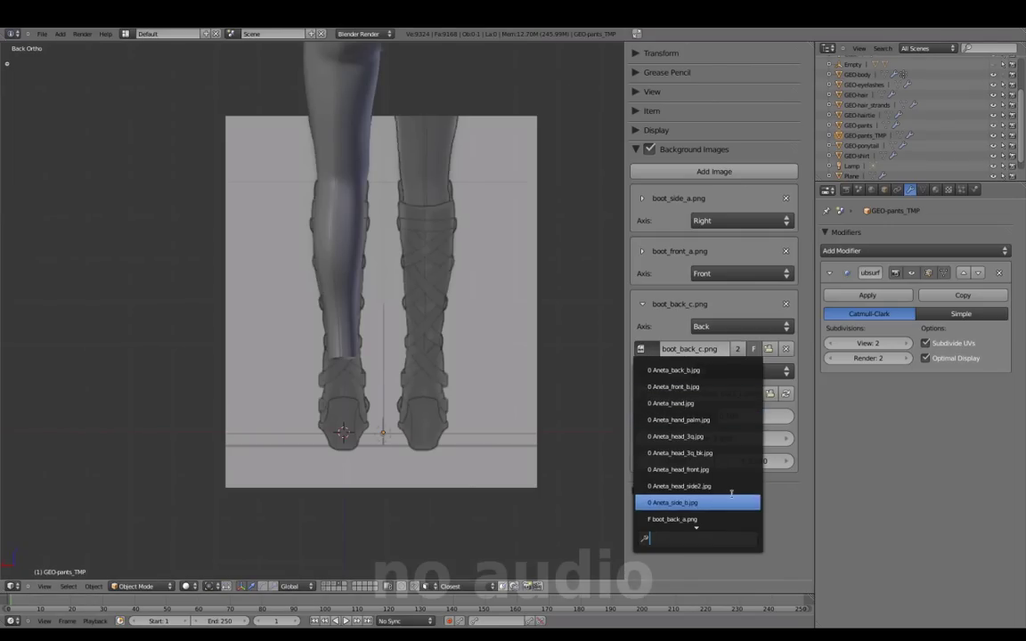
left_click(640, 348)
left_click(675, 387)
left_click(680, 304)
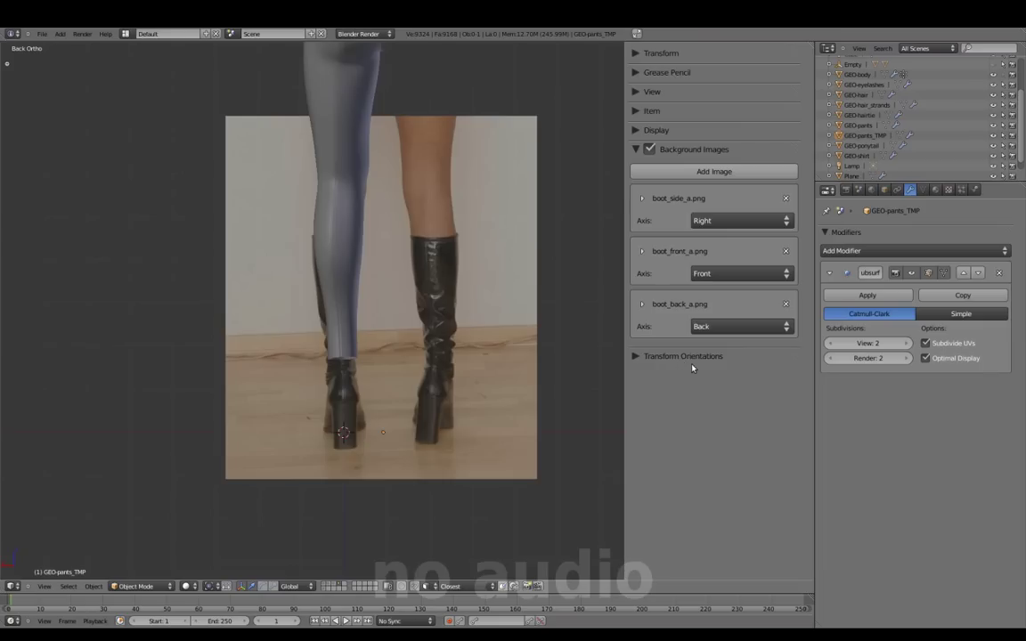
- In front view, circle-select the lower-leg faces of the pants mesh
key("n")
key("KP_1")
scroll(670, 350, "up", 1)
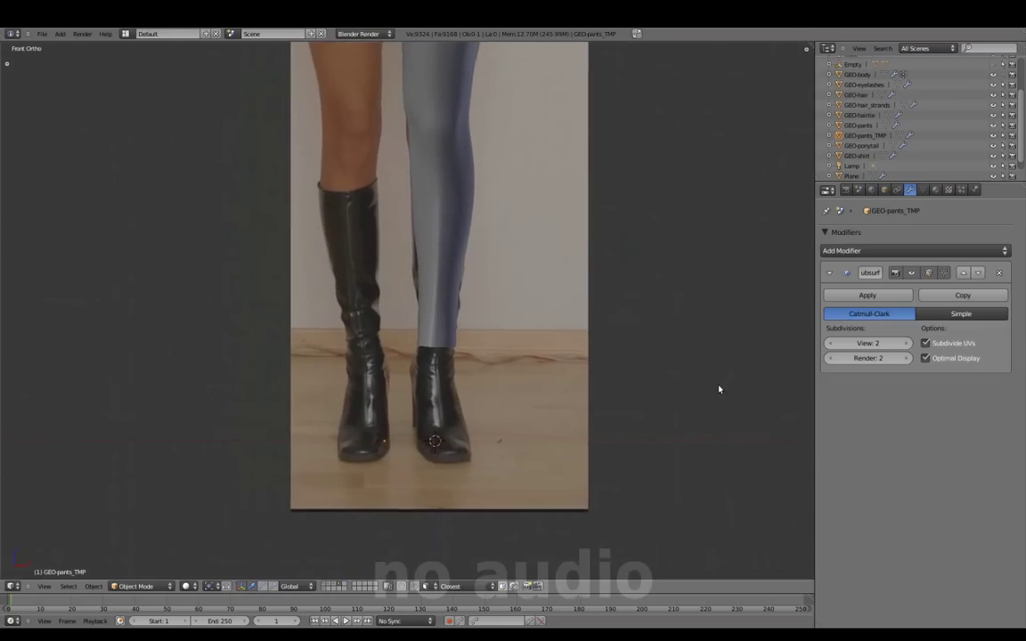
left_click_drag(814, 383, 842, 374)
right_click(475, 252)
key("Tab")
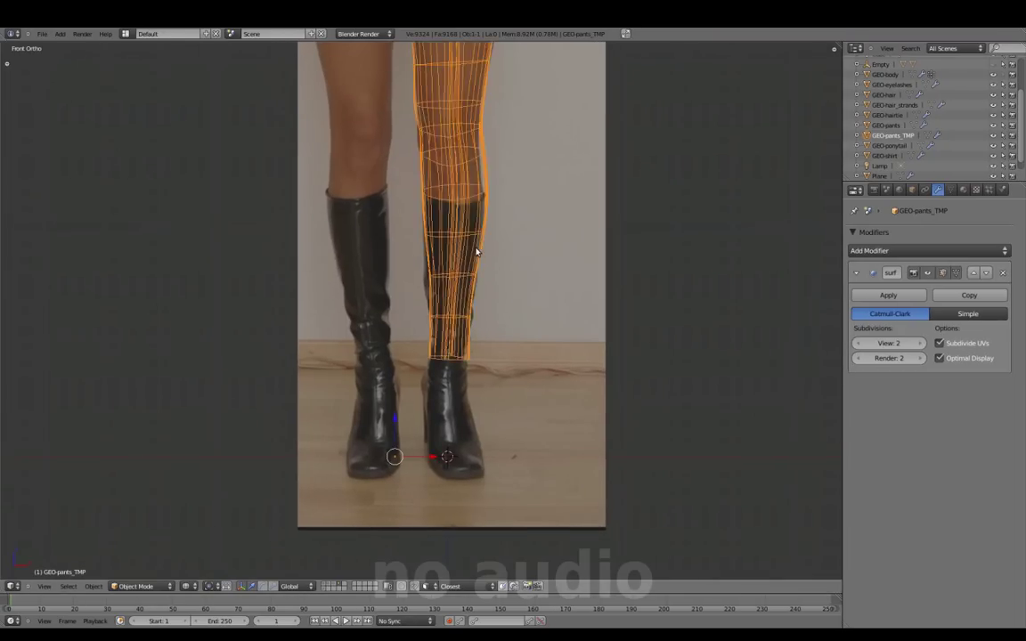
key("a")
key("c")
left_click_drag(450, 169, 449, 356)
middle_click_drag(570, 267, 580, 294, "shift")
- Separate the lower-leg faces into their own object and inflate them slightly outward
key("KP_3")
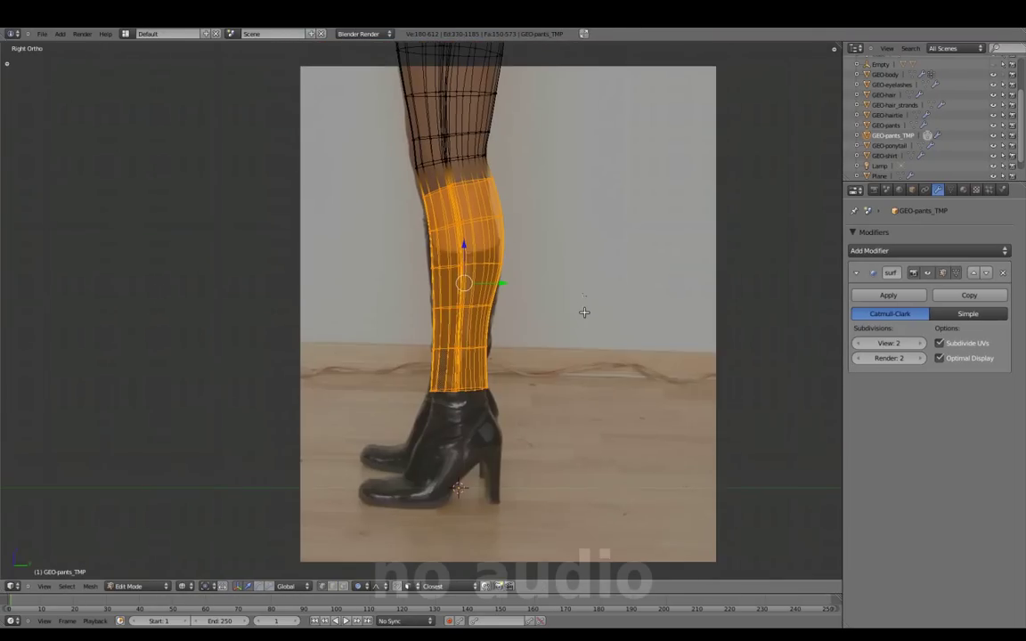
key("p")
left_click(532, 308)
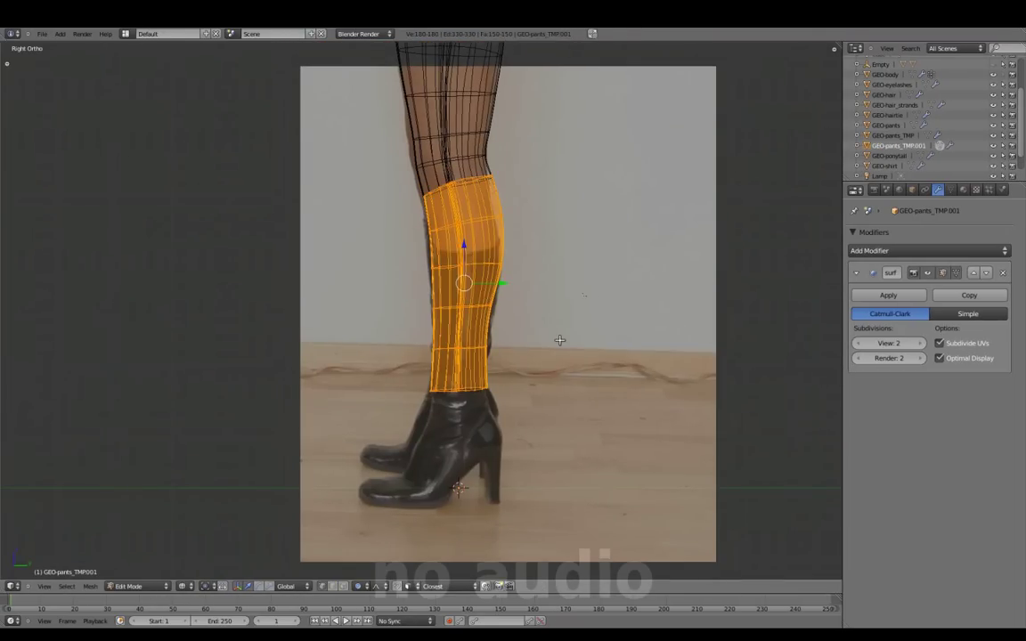
key("alt+s")
left_click(561, 350)
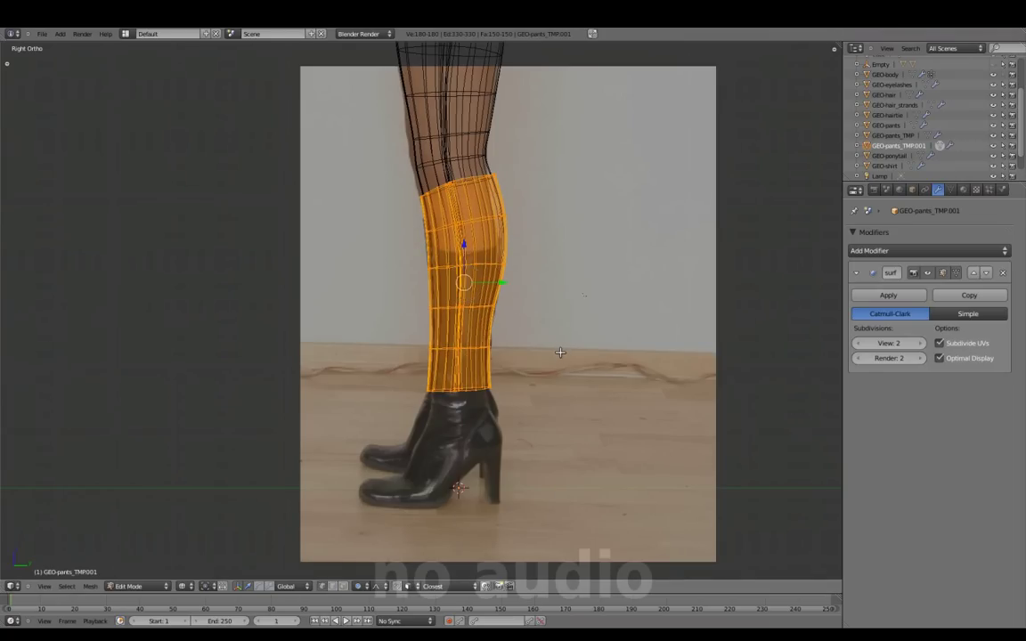
key("z")
middle_click_drag(533, 338, 396, 291)
- Merge the duplicate vertices along the boot piece's seam with Remove Doubles
key("Tab")
mouse_move(522, 362)
middle_mouse_down()
mouse_move(598, 322)
mouse_move(501, 338)
middle_mouse_up()
key("Tab")
scroll(424, 238, "up", 4)
right_click(383, 357, "alt")
key("w")
left_click(556, 261)
mouse_move(586, 217)
middle_mouse_down()
mouse_move(515, 263)
mouse_move(644, 372)
middle_mouse_up()
- Delete the narrow vertical seam strip of faces from the boot tube
key("ctrl+Tab")
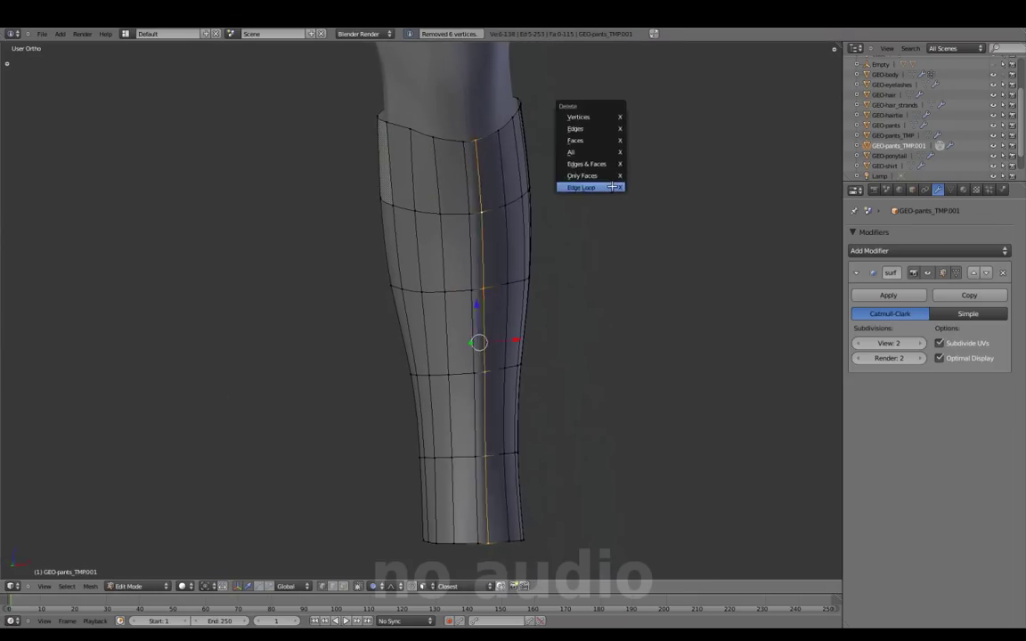
left_click(590, 188)
middle_click_drag(591, 188, 523, 208)
key("x")
left_click(554, 188)
- Select the boot piece's top edge loop and view it in side wireframe against the photo
right_click(614, 199, "alt")
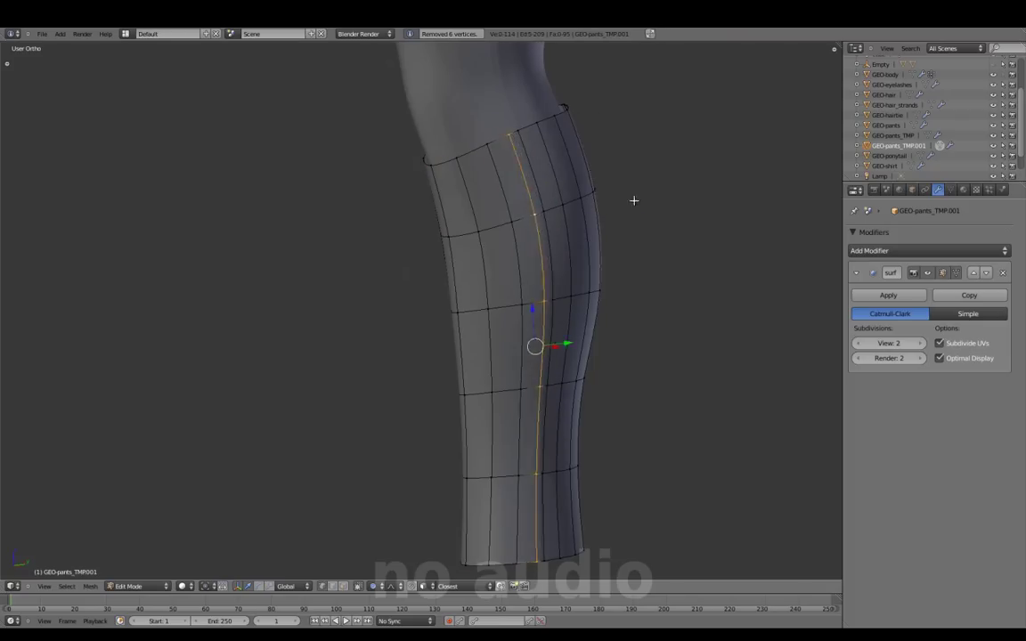
key("a")
middle_click_drag(634, 200, 603, 355)
right_click(551, 294, "alt")
middle_click_drag(550, 294, 515, 248)
mouse_move(429, 215)
middle_mouse_down()
mouse_move(488, 306)
mouse_move(500, 371)
middle_mouse_up()
right_click(449, 222, "alt")
key("KP_3")
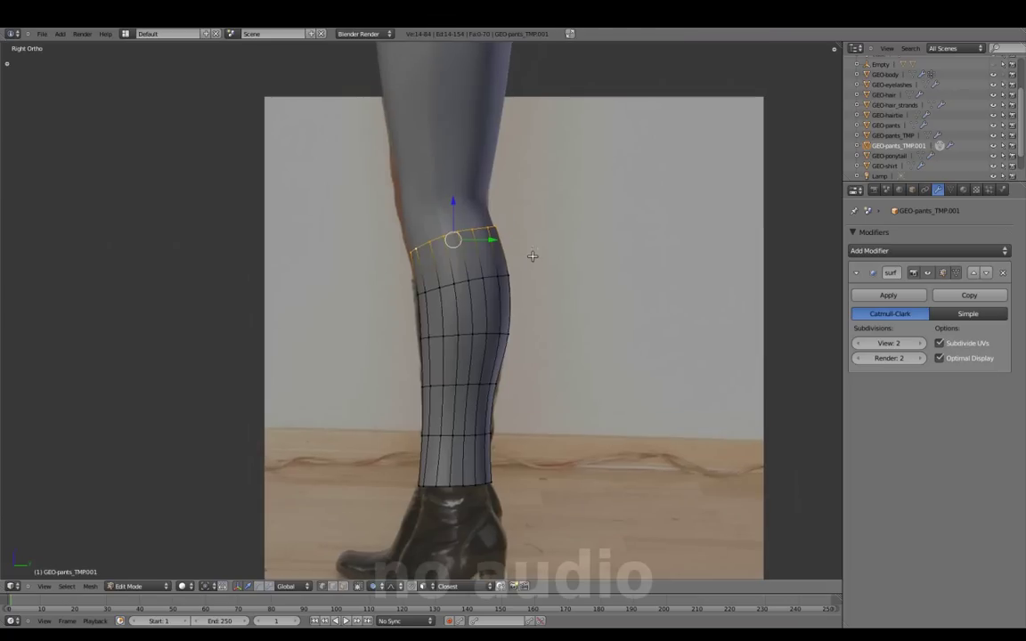
key("z")
- Scale the top edge loop with proportional falloff and tilt it to slant along the knee
key("s")
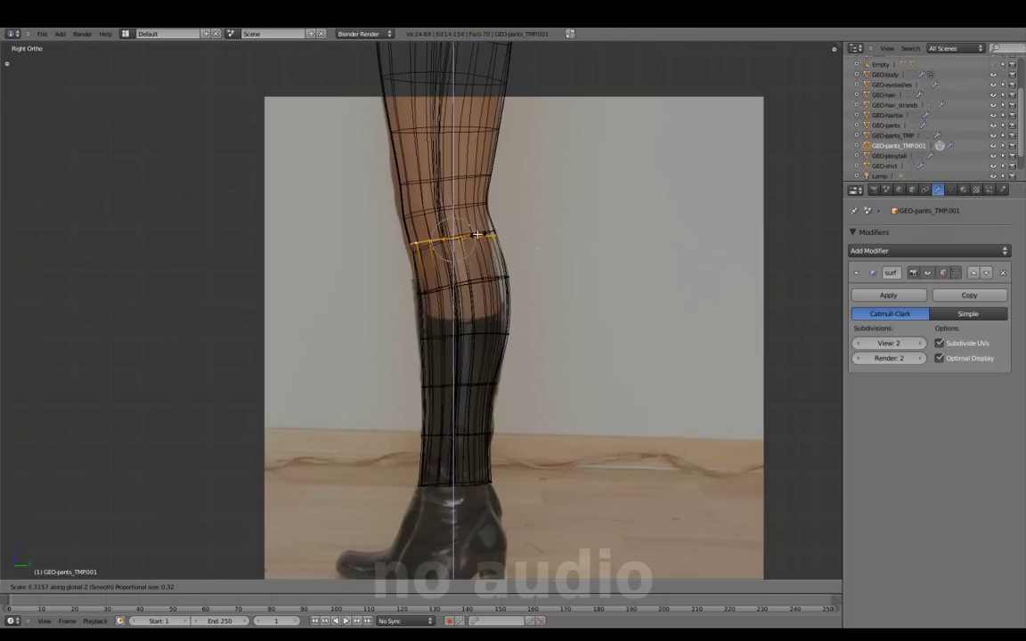
left_click(477, 235)
scroll(499, 267, "up", 2)
scroll(579, 330, "up", 2)
key("r")
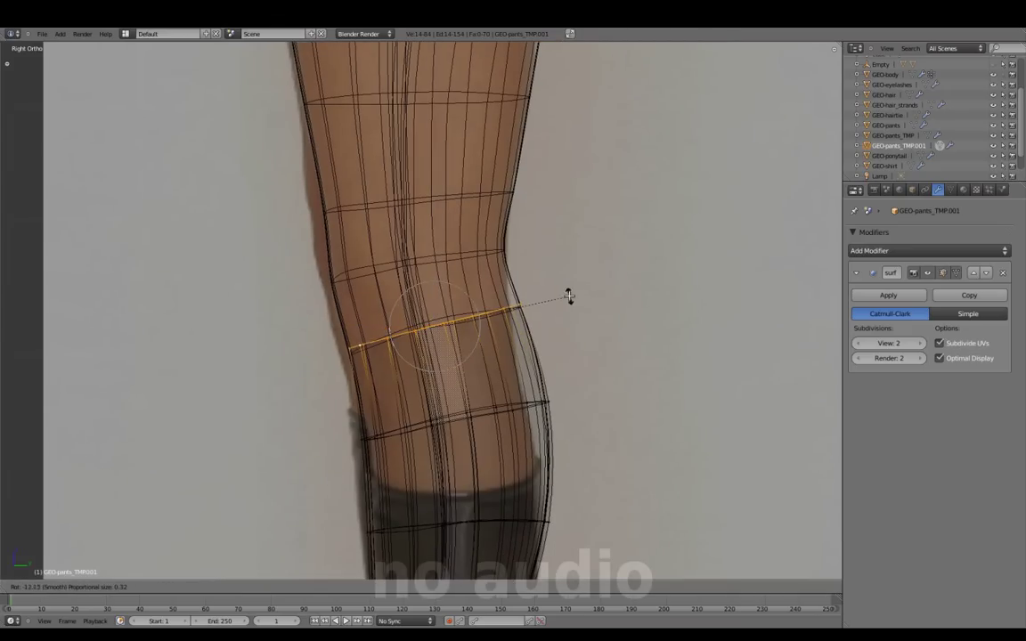
left_click(512, 311)
key("z")
mouse_move(512, 311)
middle_mouse_down()
mouse_move(533, 348)
mouse_move(510, 304)
middle_mouse_up()
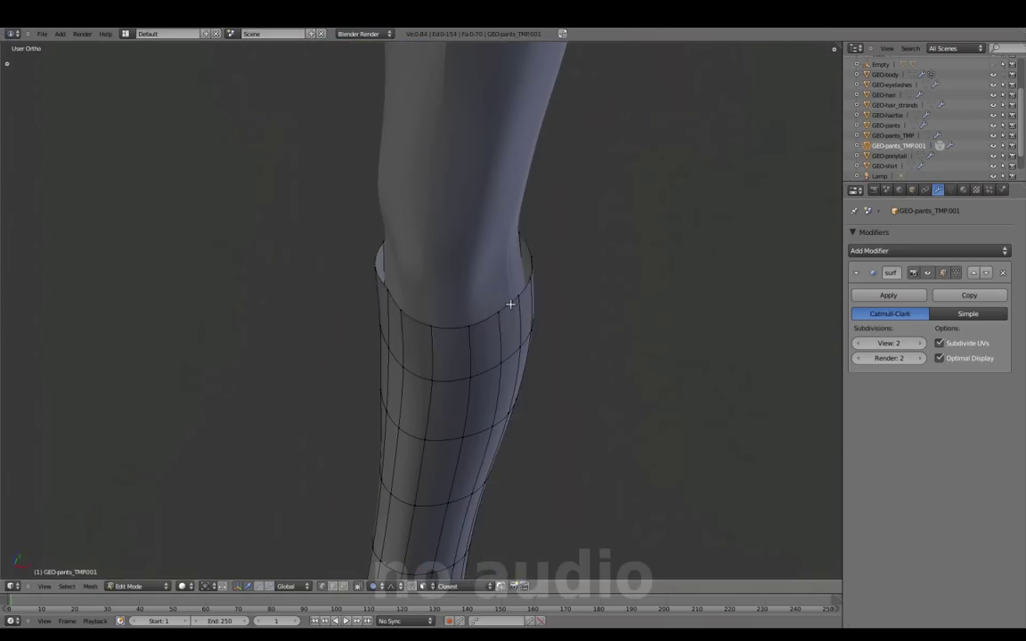
right_click(510, 303, "alt")
- Assign the base_col material to the boot piece, then return to edit mode in side view
key("Tab")
mouse_move(446, 360)
middle_mouse_down()
mouse_move(561, 350)
mouse_move(584, 333)
mouse_move(465, 357)
mouse_move(509, 322)
middle_mouse_up()
left_click(963, 190)
left_click(856, 278)
left_click(873, 293)
key("KP_3")
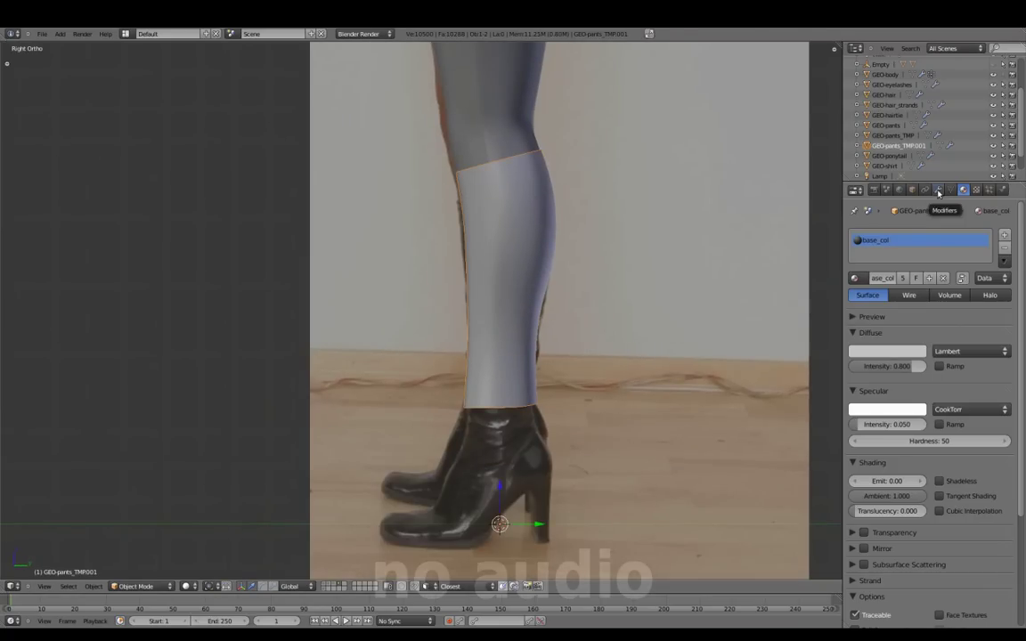
left_click(938, 191)
key("t")
key("Tab")
- Rename the piece GEO-boot and lower its bottom edge loop vertically toward the ankle
key("t")
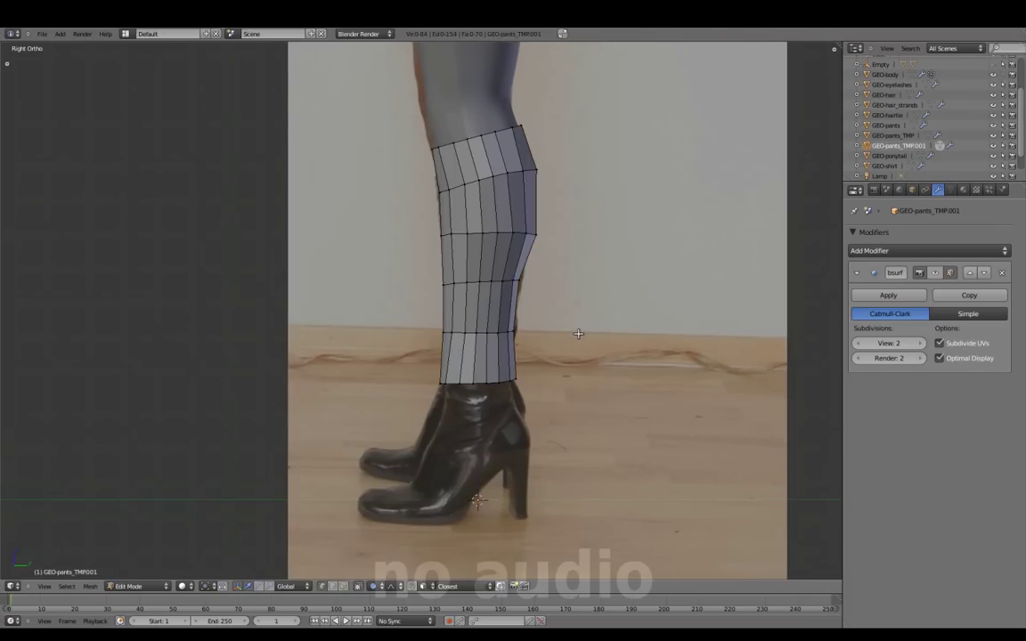
left_click(912, 190)
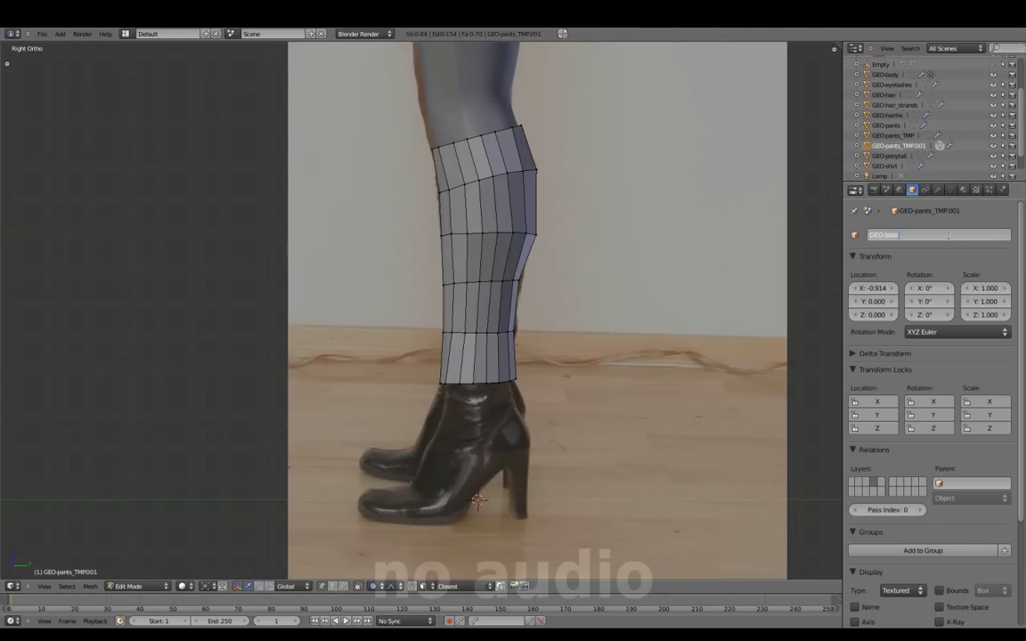
scroll(625, 513, "up", 1)
scroll(625, 513, "up", 3)
scroll(625, 513, "up", 1)
key("g")
key("Escape")
key("z")
key("g")
key("z")
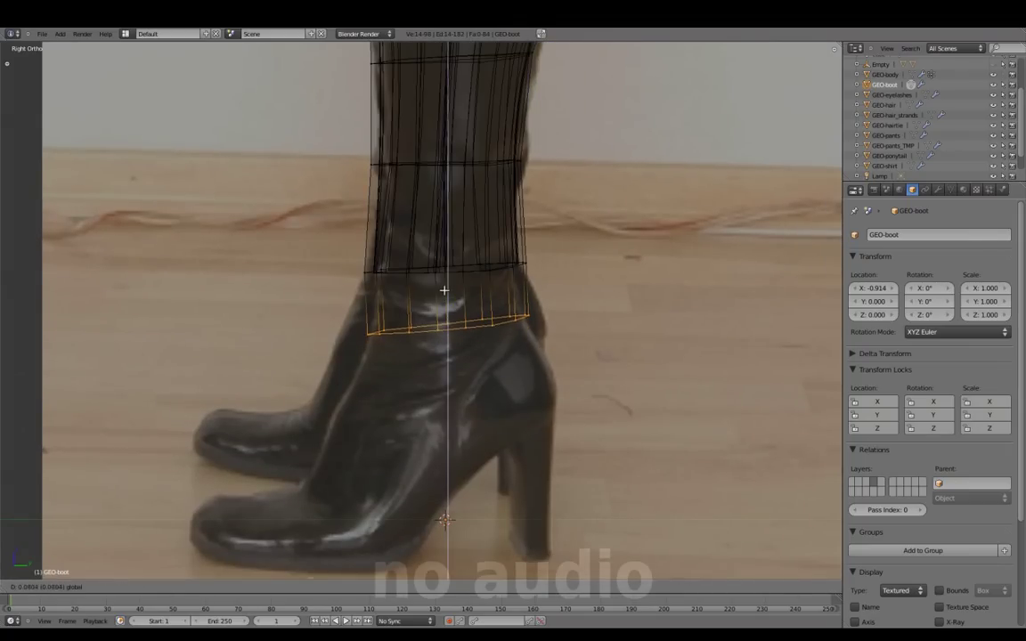
left_click(443, 290)
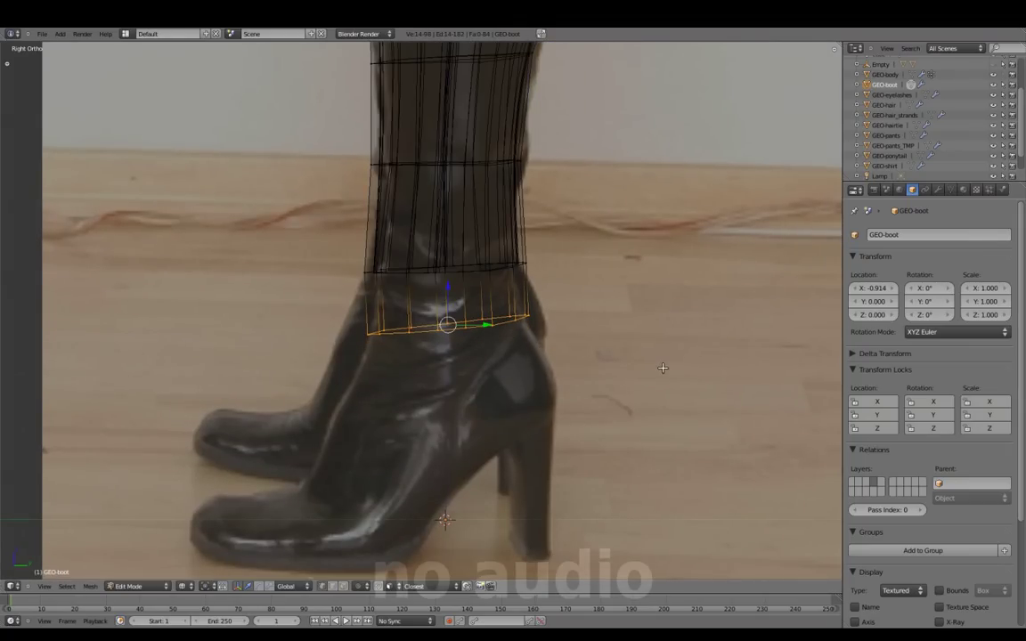
- Flatten the bottom edge loop along Z and check it in back, side and front views
key("s")
key("z")
left_click(577, 306)
key("ctrl+KP_1")
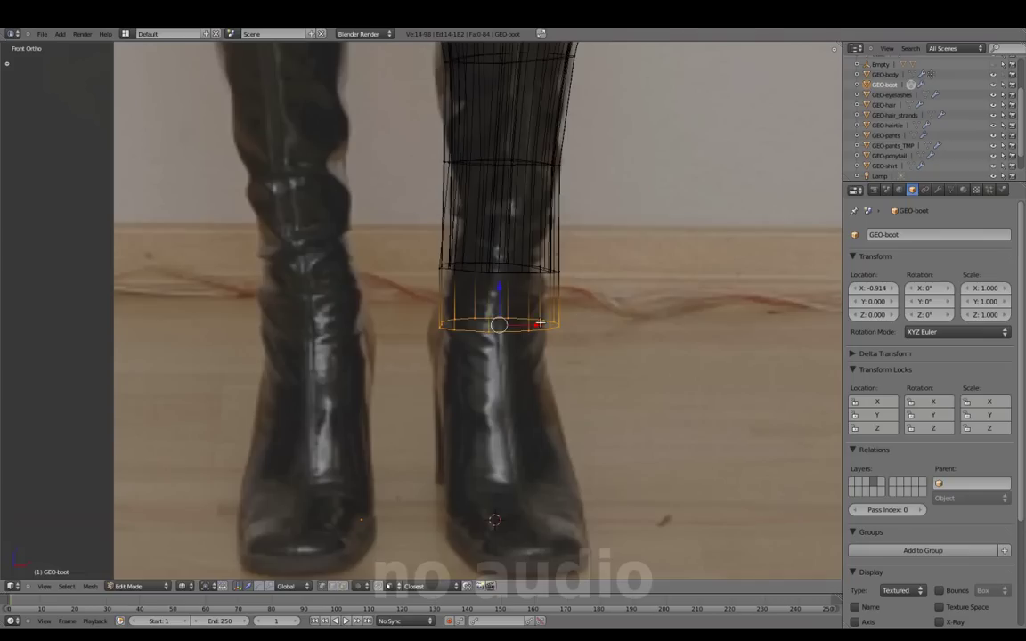
key("z")
key("z")
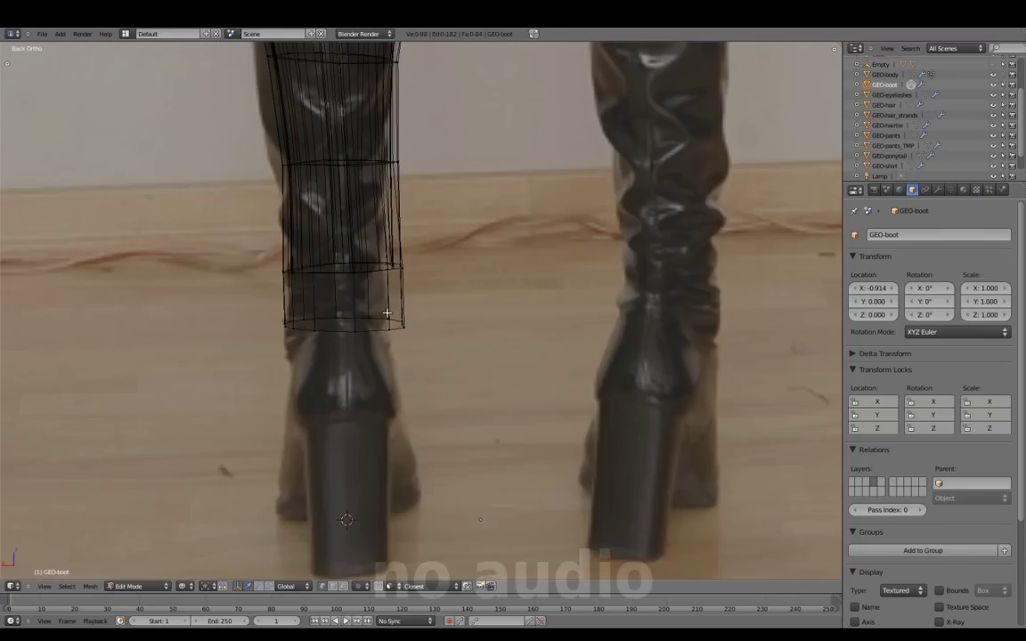
key("KP_3")
scroll(648, 259, "down", 3)
key("KP_1")
key("z")
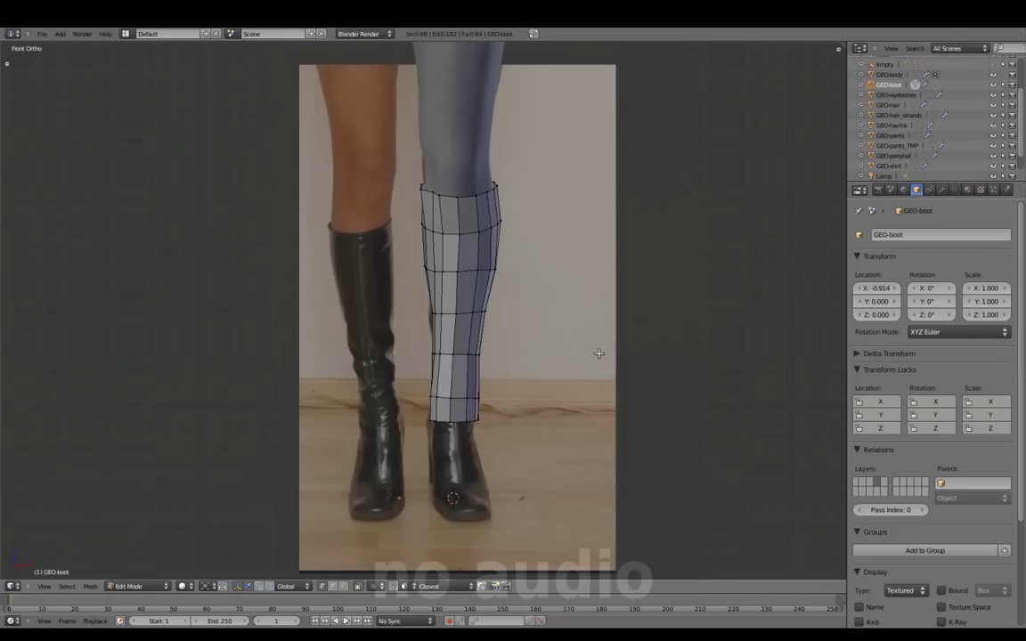
key("ctrl+KP_1")
- Box-select the faces on one half of the boot and delete them for mirroring
key("z")
key("b")
left_click_drag(386, 174, 445, 428)
key("z")
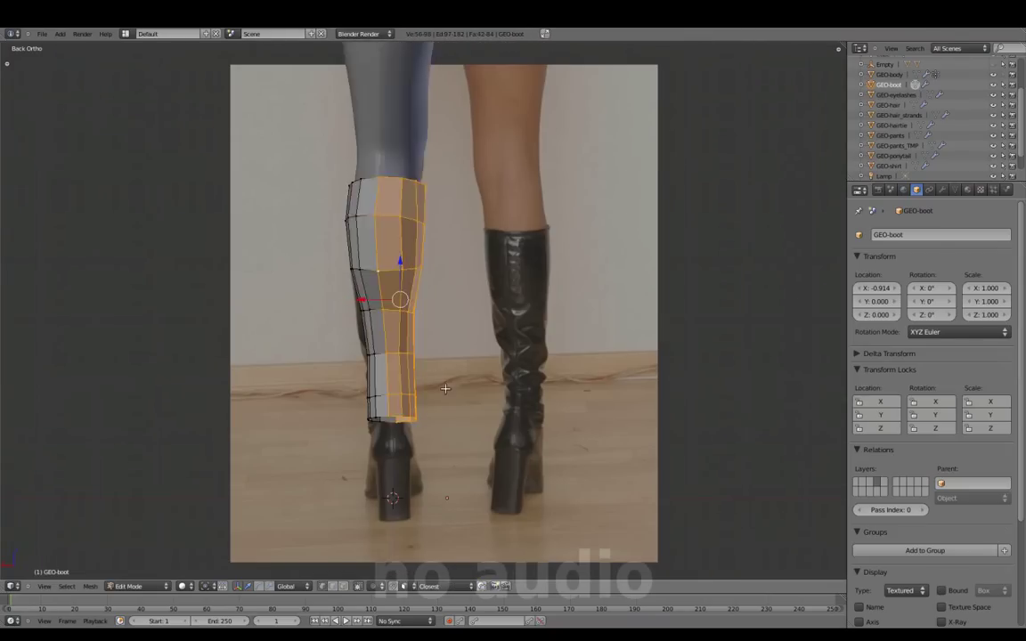
key("KP_1")
key("x")
left_click(549, 363)
key("Tab")
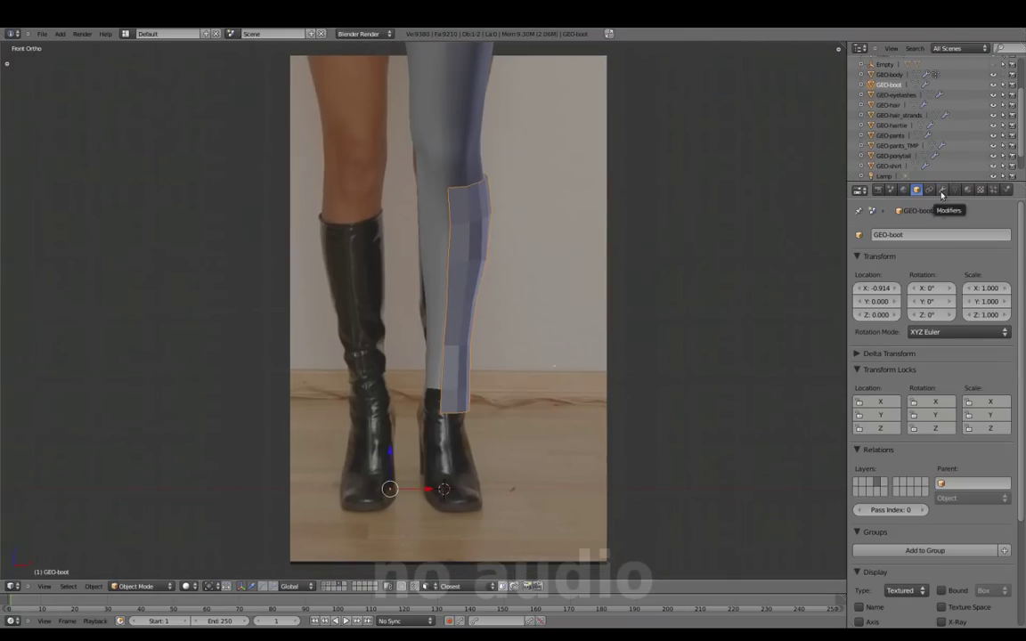
- Add a Mirror modifier and reset the origin so both boot halves meet
left_click(942, 189)
left_click(891, 250)
left_click(764, 382)
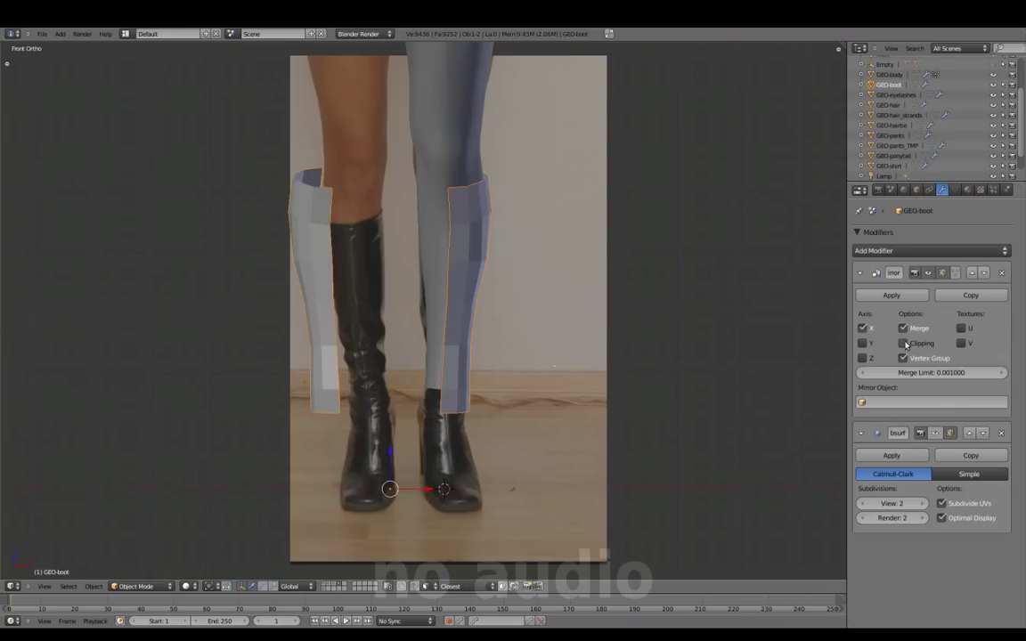
key("shift+ctrl+alt+c")
left_click(418, 388)
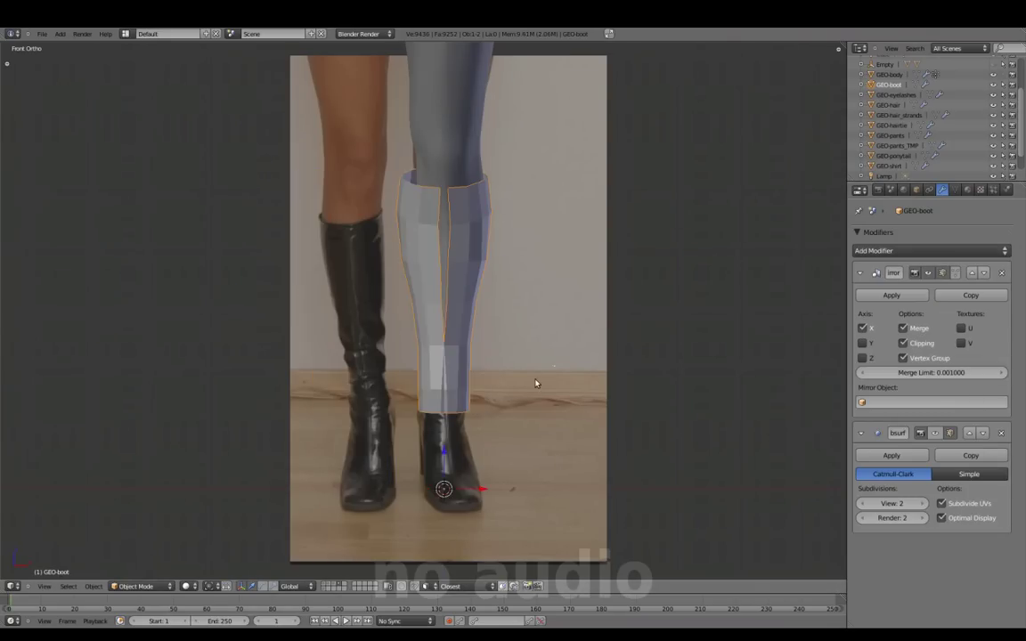
- Move the centre edge loop sideways along X to sit on the mirror line
key("Tab")
scroll(427, 264, "up", 2)
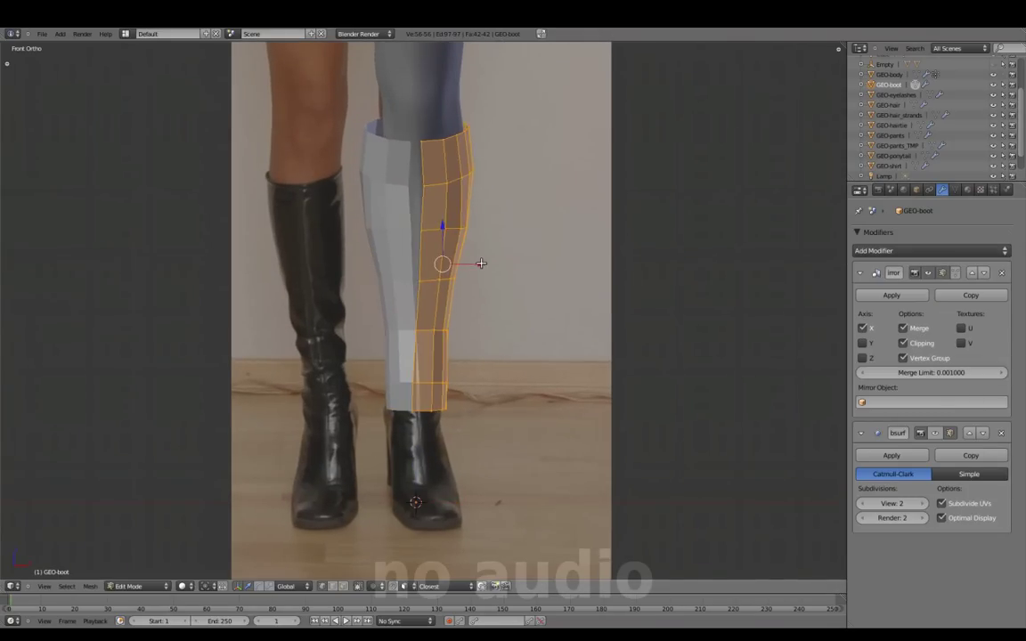
right_click(424, 258, "alt")
key("g")
key("x")
left_click(455, 272)
- Select the side edge loop in back view and shift it sideways along X
key("ctrl+KP_1")
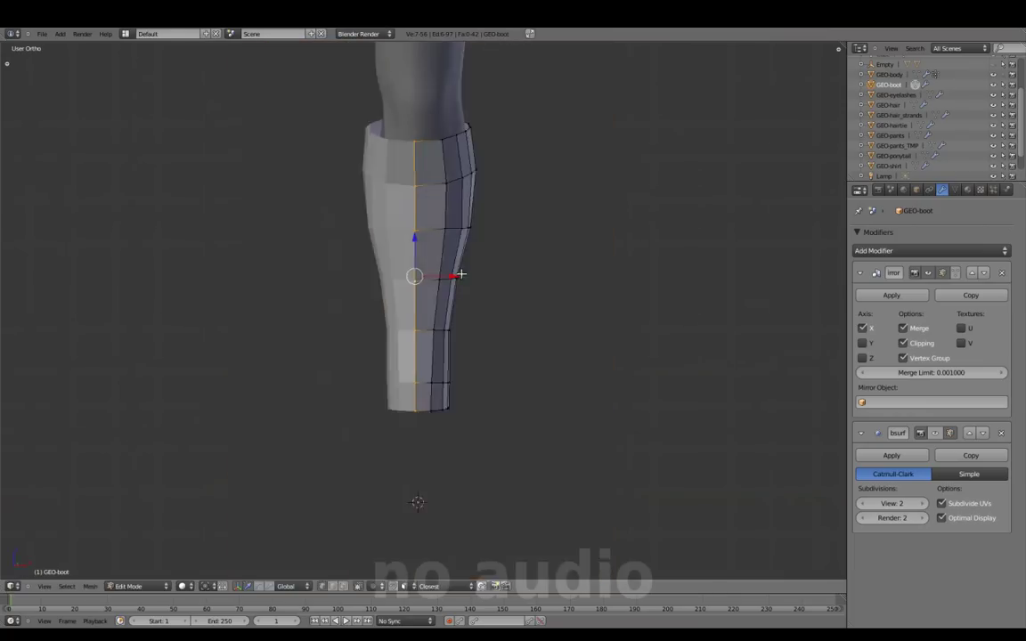
key("z")
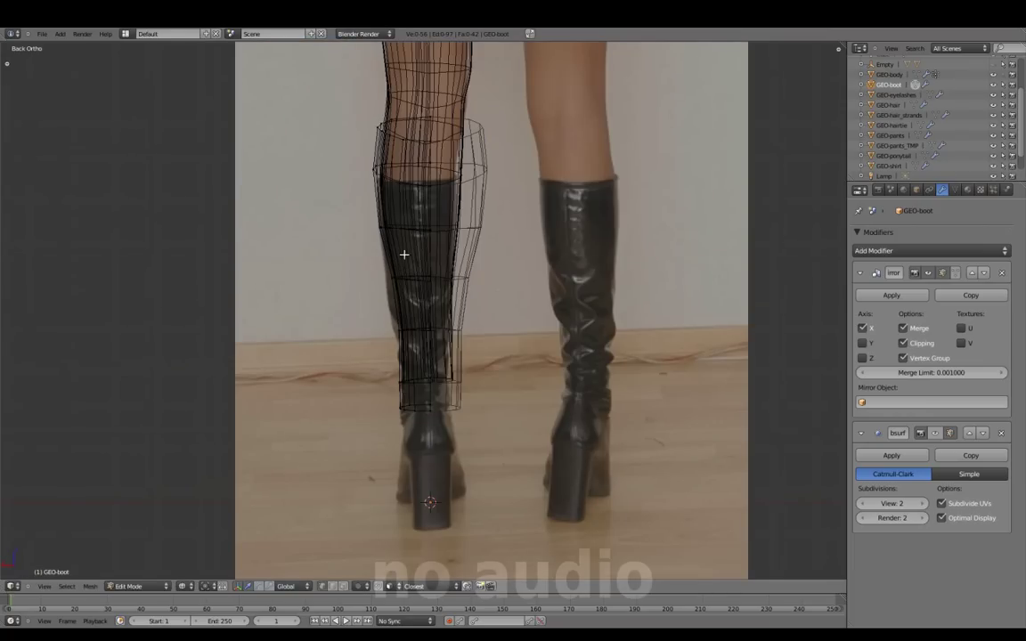
left_click_drag(383, 129, 355, 252)
key("z")
key("KP_1")
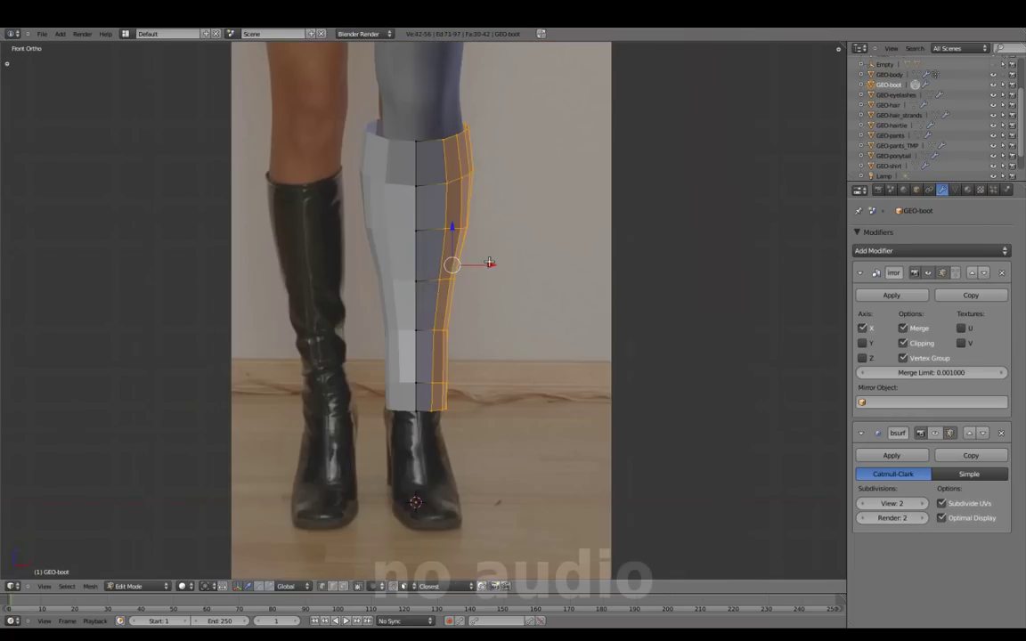
key("g")
key("x")
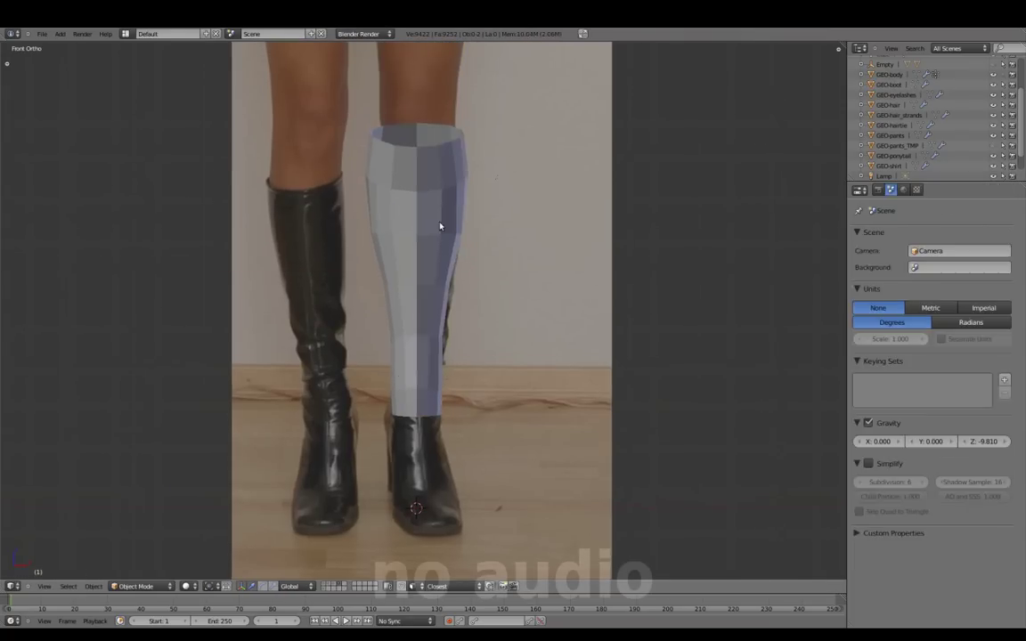
left_click(484, 261)
- Slide a new vertical edge loop into place, then compare the mesh with the side photo in wireframe
mouse_move(484, 261)
middle_mouse_down()
mouse_move(523, 279)
mouse_move(342, 405)
middle_mouse_up()
right_click(436, 311, "alt")
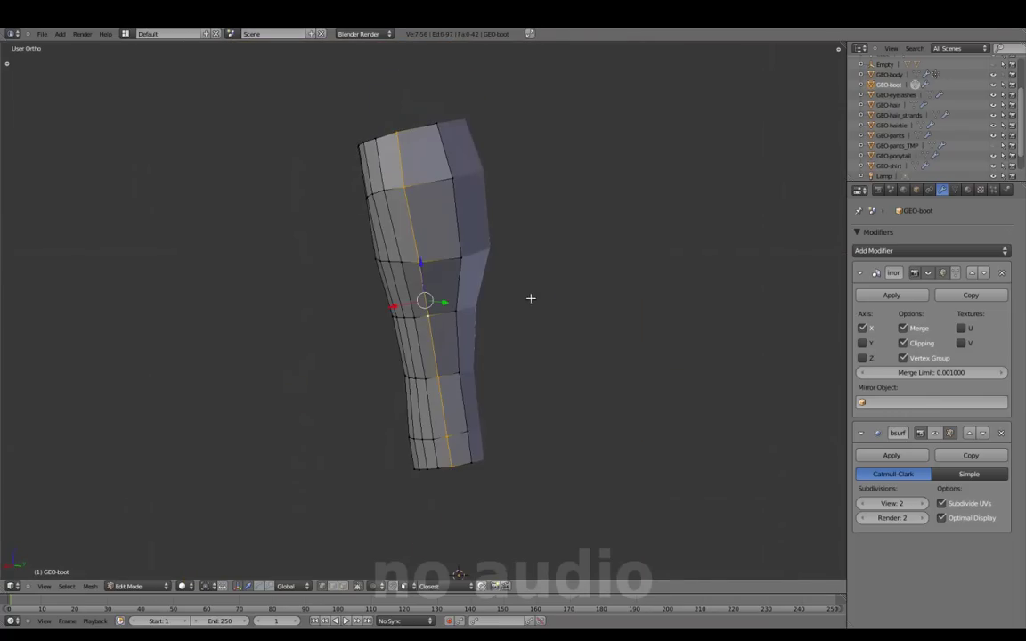
key("g")
key("g")
left_click(539, 390)
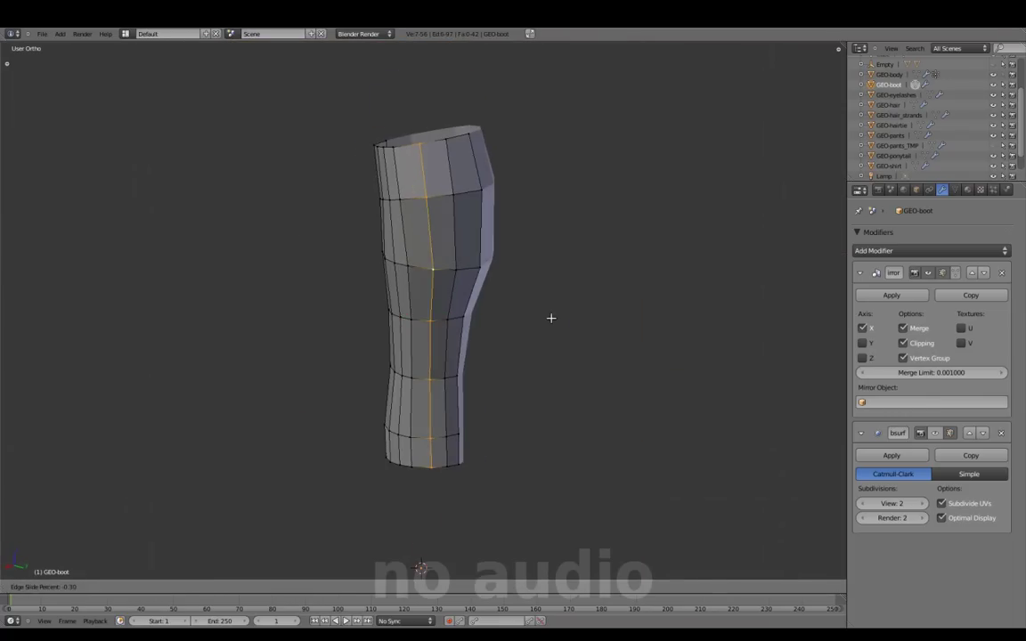
mouse_move(539, 390)
middle_mouse_down()
mouse_move(534, 292)
mouse_move(550, 313)
middle_mouse_up()
key("a")
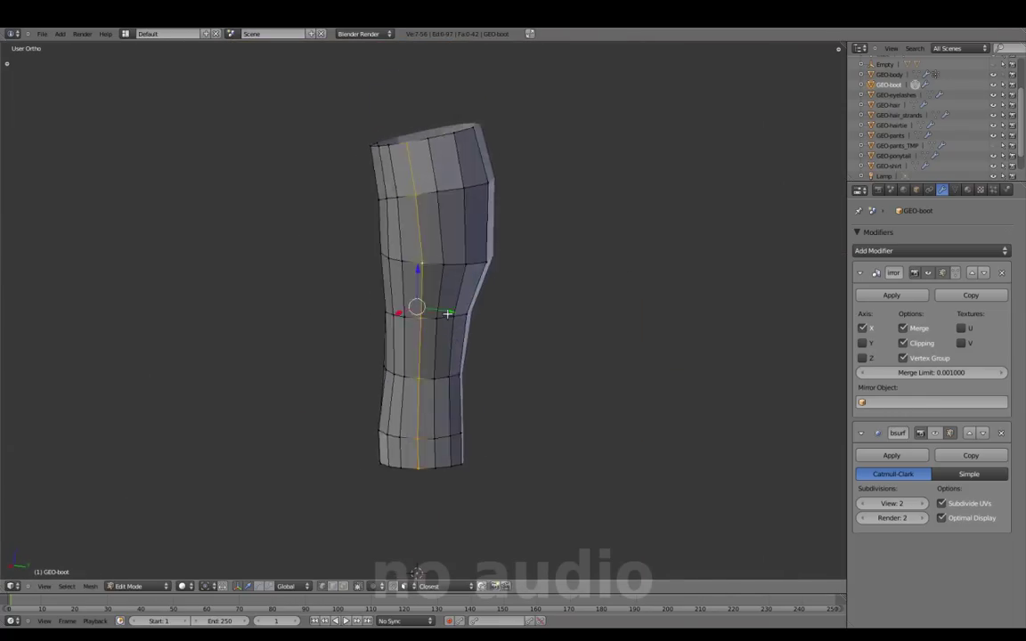
key("KP_3")
scroll(562, 355, "up", 3)
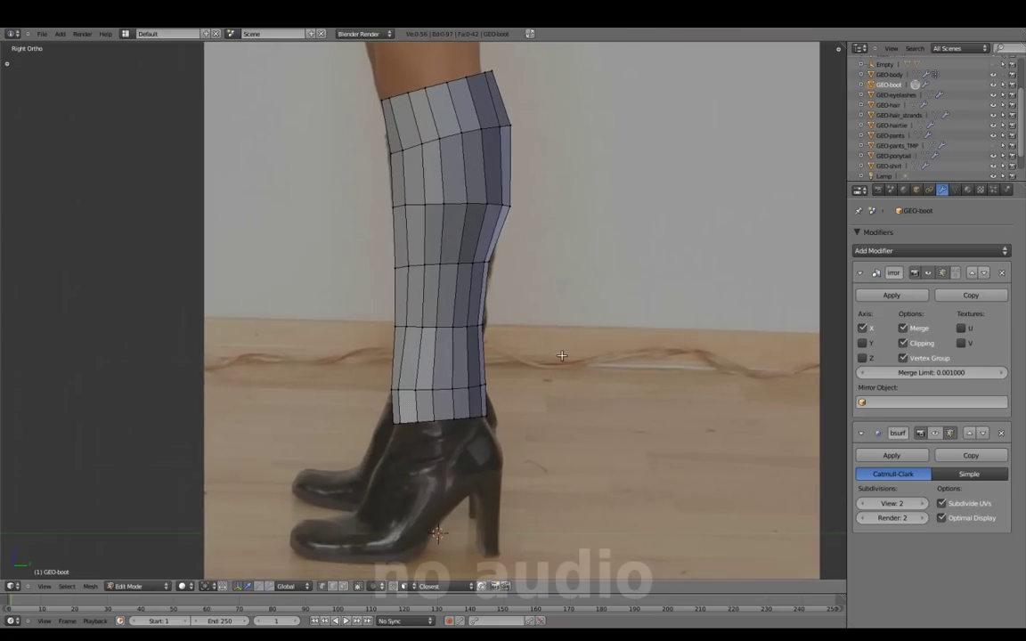
key("z")
key("z")
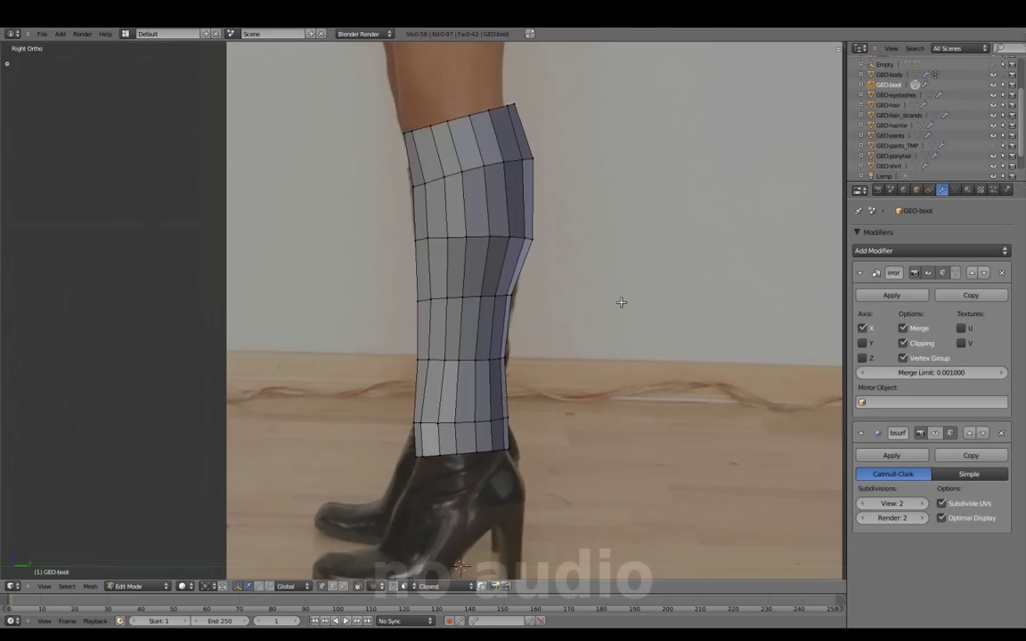
middle_click_drag(616, 291, 646, 303, "shift")
- Set the side background reference image to boot_side_b.png
key("n")
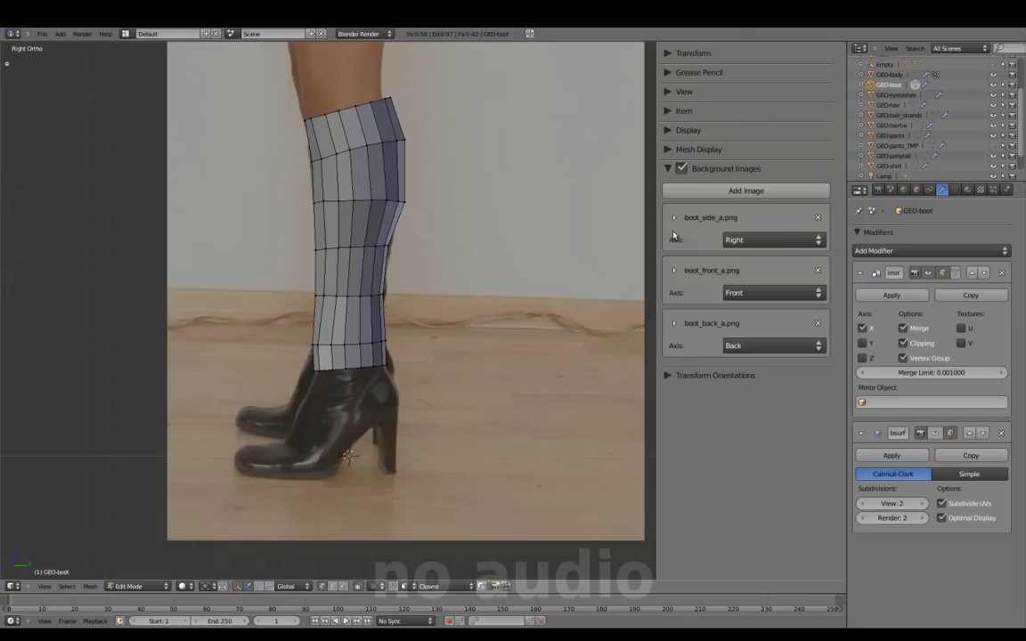
left_click(674, 217)
left_click(673, 262)
left_click(704, 384)
scroll(442, 375, "up", 2)
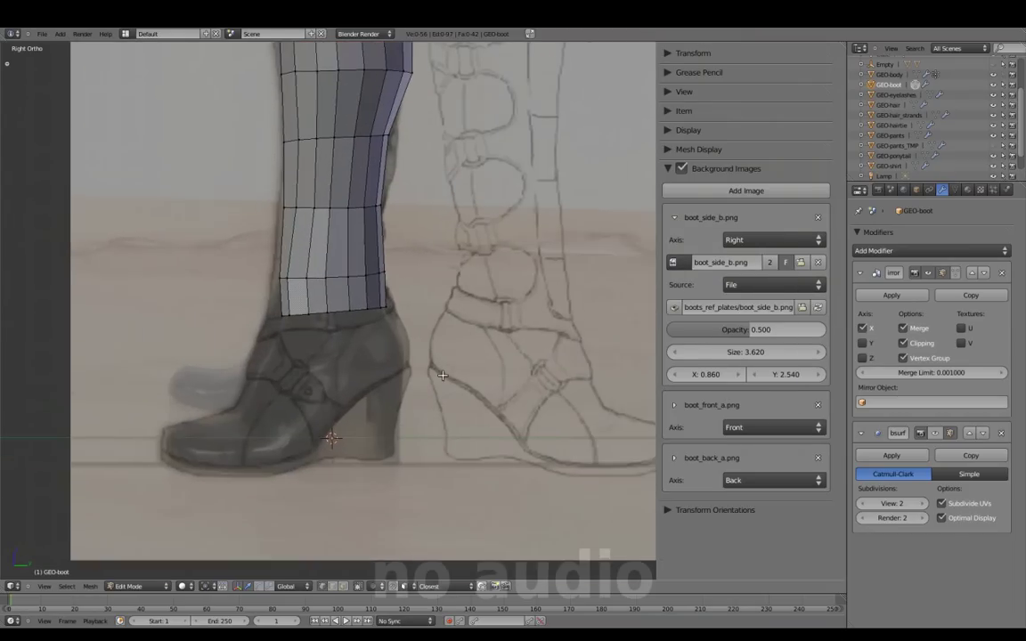
middle_click_drag(443, 375, 431, 378, "shift")
- Set the front and back references to boot_front_b.png and boot_back_b.png
key("KP_1")
left_click(674, 405)
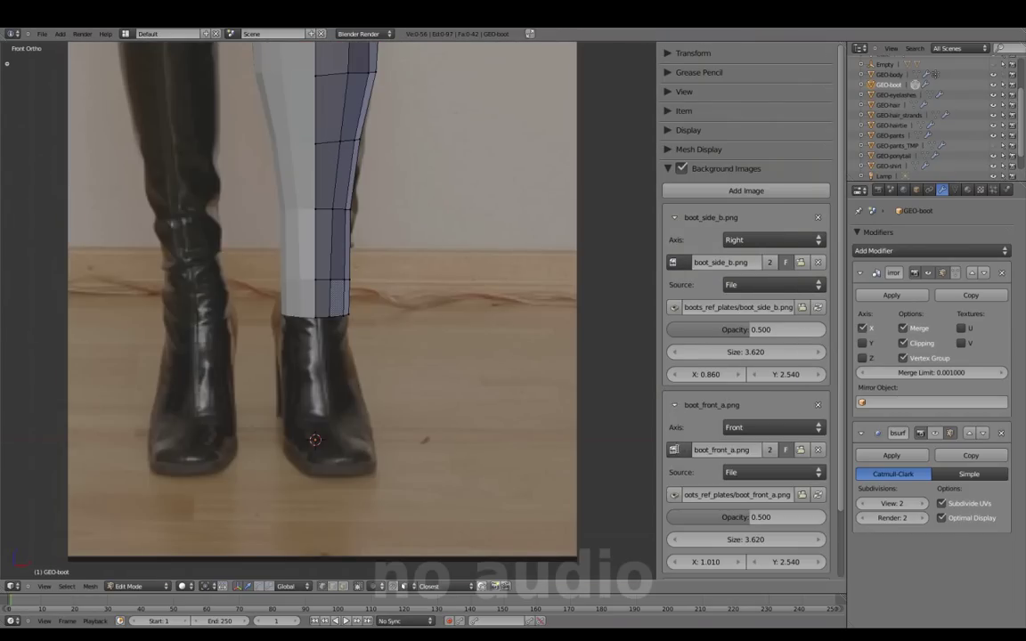
left_click(673, 450)
left_click(718, 348)
left_click(673, 406)
key("ctrl+KP_1")
left_click(673, 323)
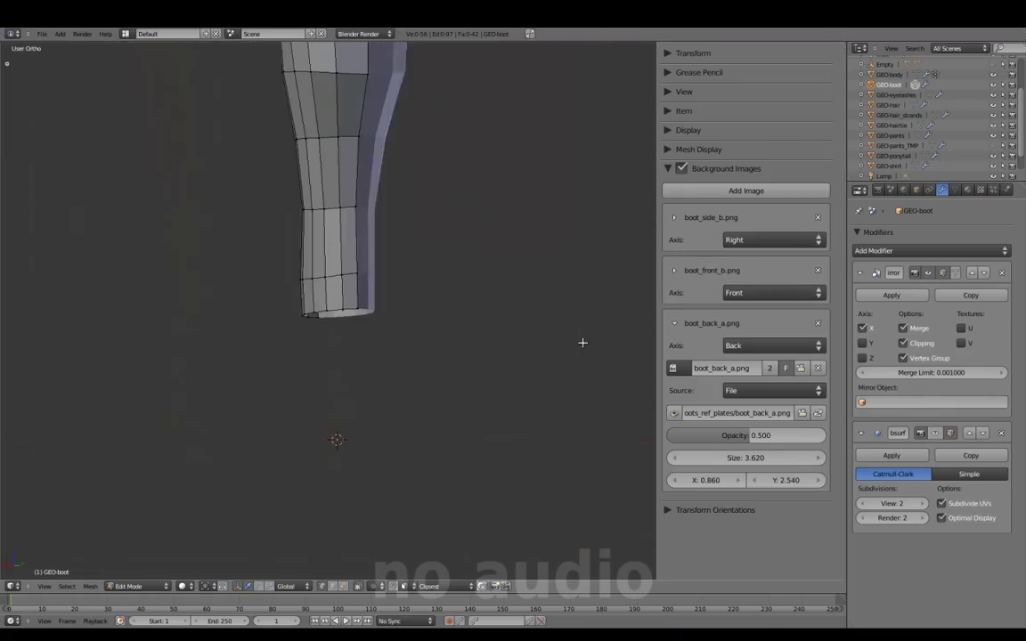
left_click(673, 368)
left_click(704, 405)
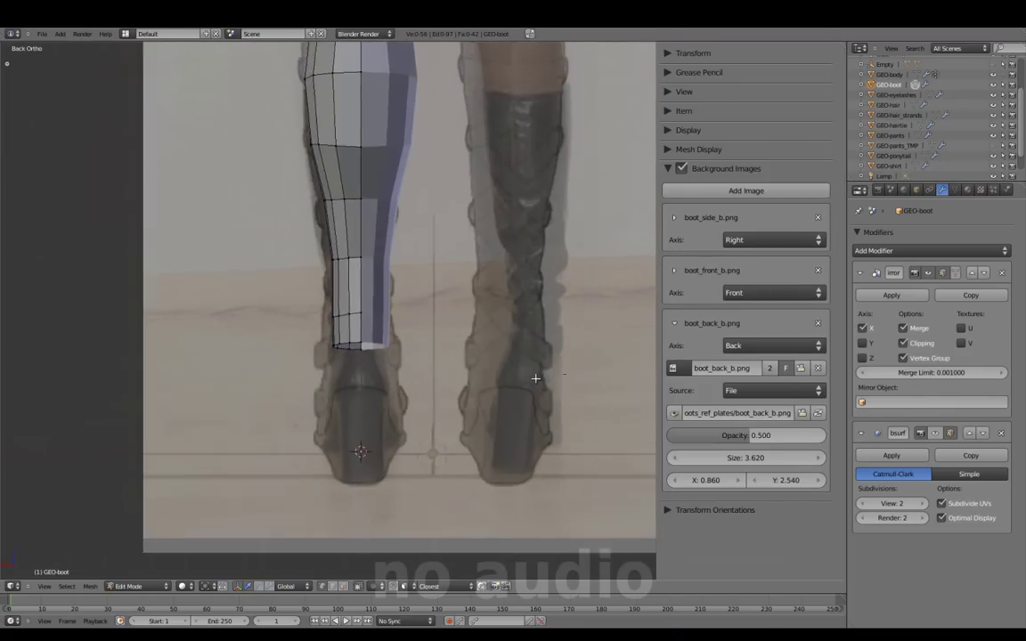
key("n")
- Select the lower back edges of the boot leg and extrude a face strip down toward the heel
key("KP_3")
key("z")
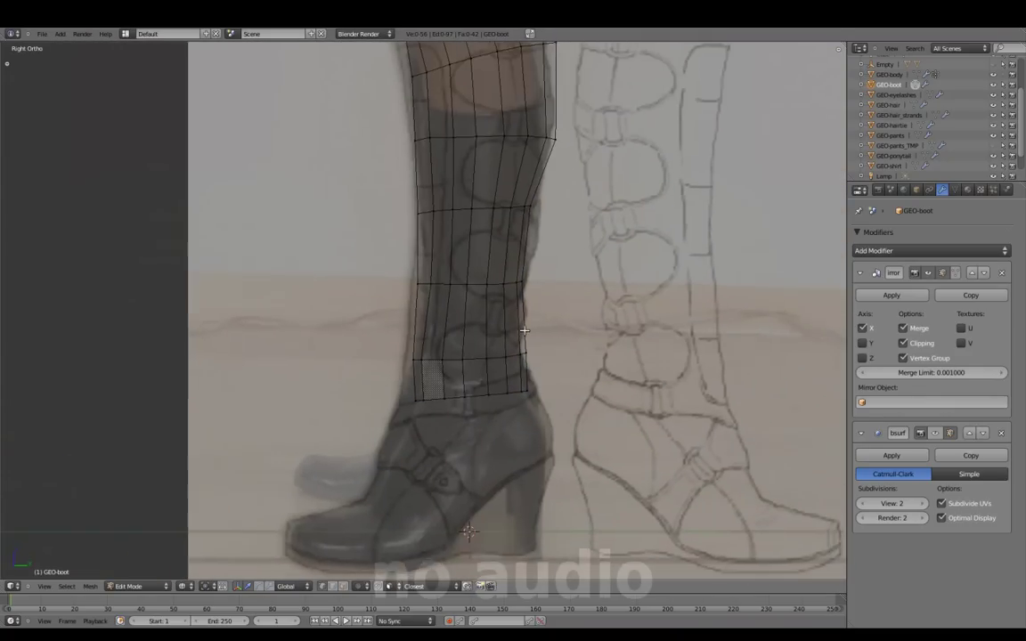
scroll(518, 246, "up", 3)
key("c")
left_click(519, 246)
key("Escape")
key("e")
left_click(579, 355)
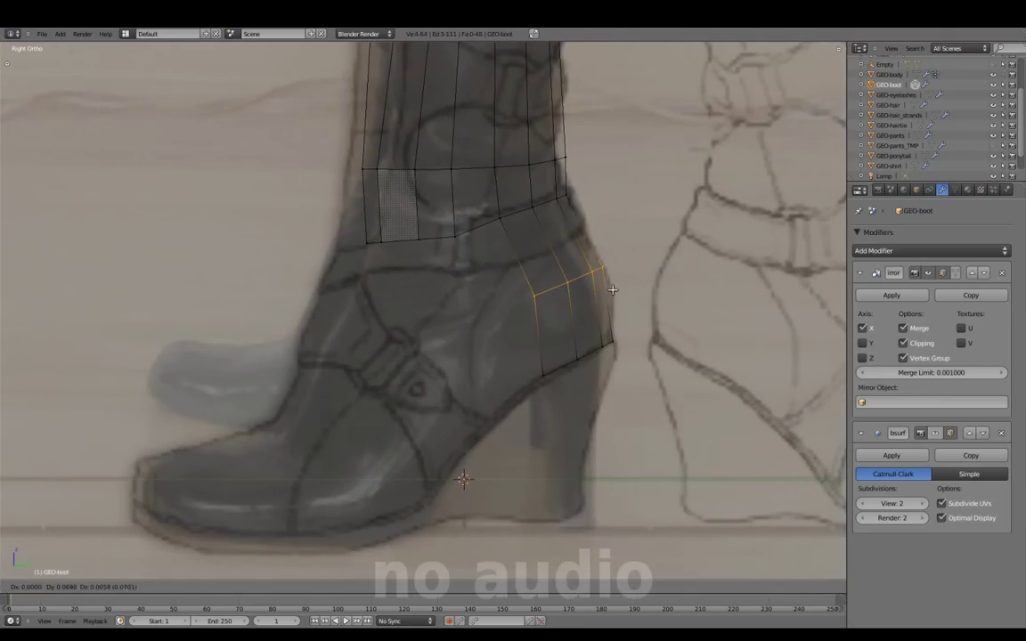
- Add a loop cut to the heel patch and shift a strip-edge vertex along X in back view
key("a")
key("ctrl+r")
left_click(618, 221)
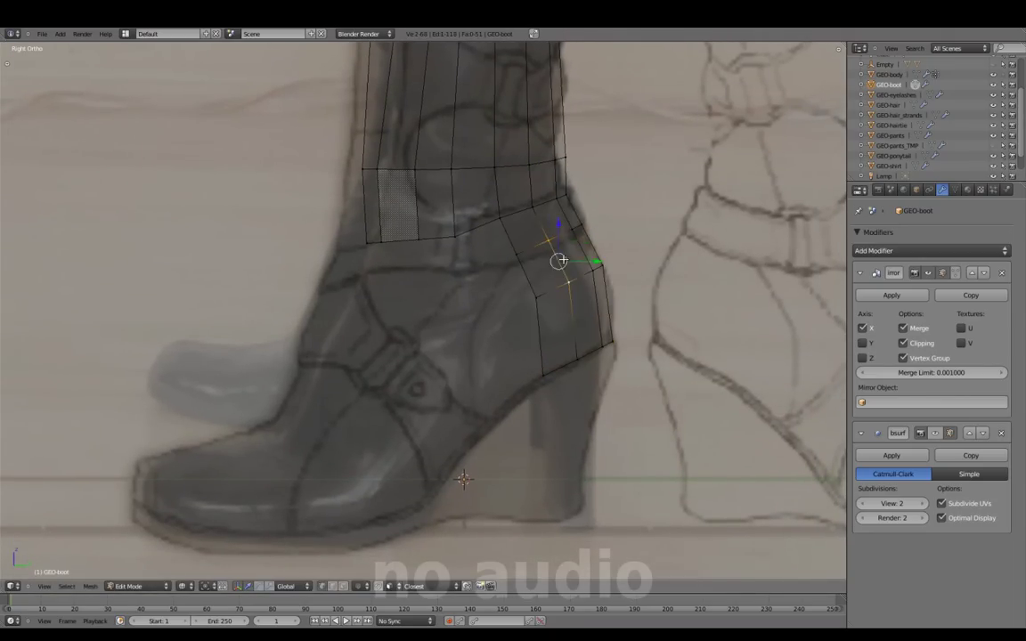
key("a")
scroll(610, 307, "right", 1, "ctrl")
key("ctrl+KP_1")
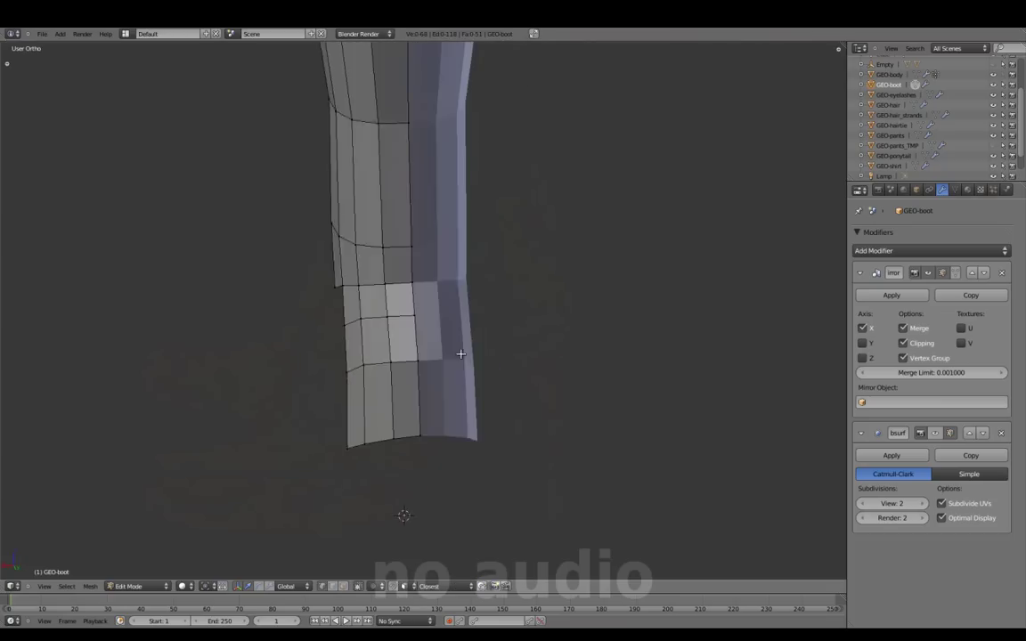
right_click(349, 302)
key("g")
key("x")
left_click(309, 309)
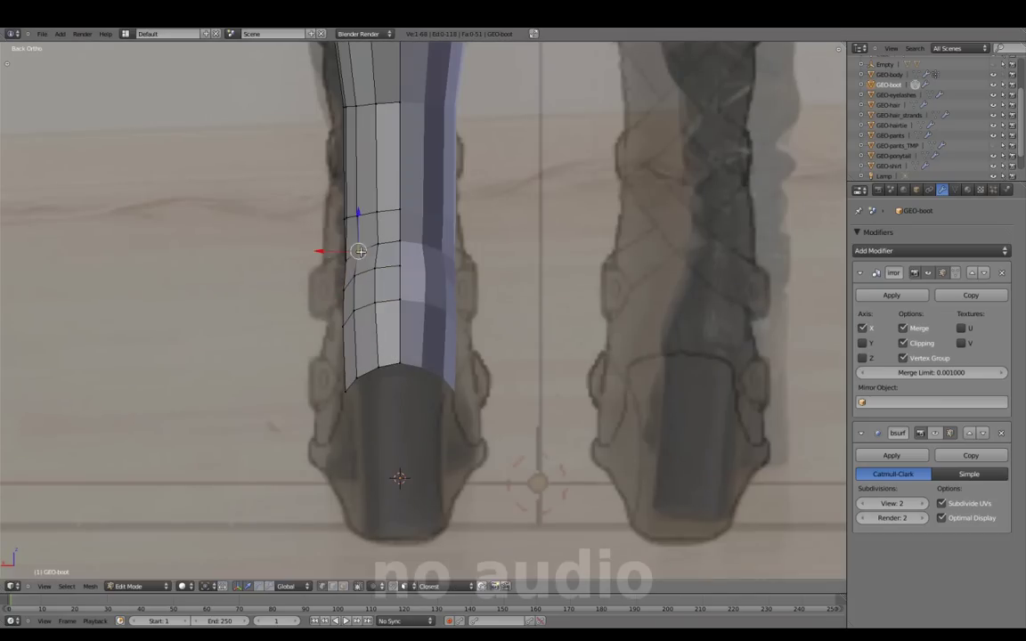
- Add another loop cut across the heel patch, slide it upward, then switch to face selection
key("KP_3")
key("z")
scroll(570, 334, "up", 2)
key("ctrl+r")
left_click(575, 334)
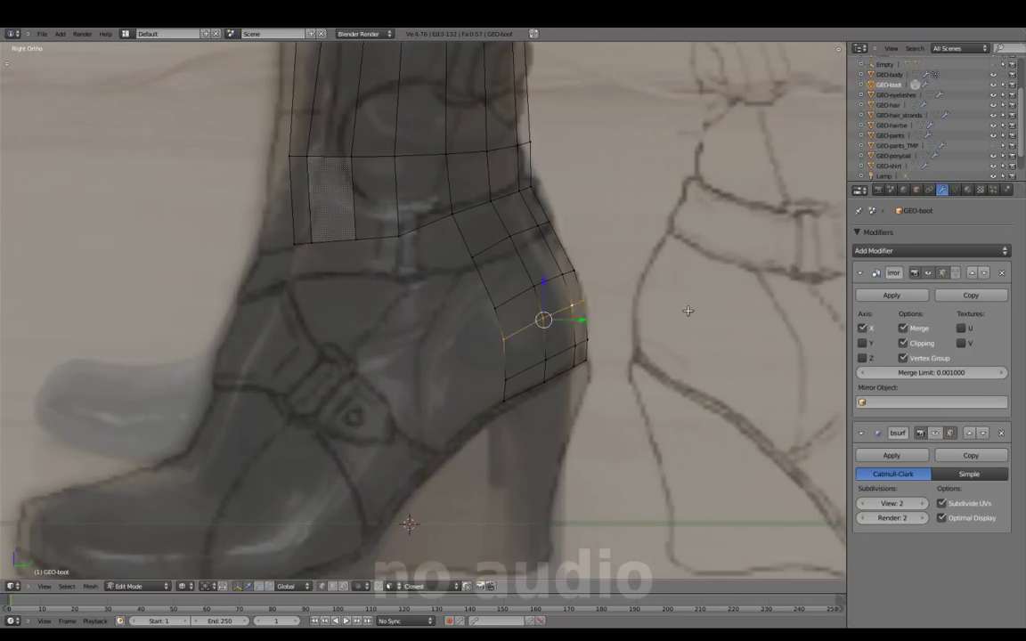
key("g")
key("g")
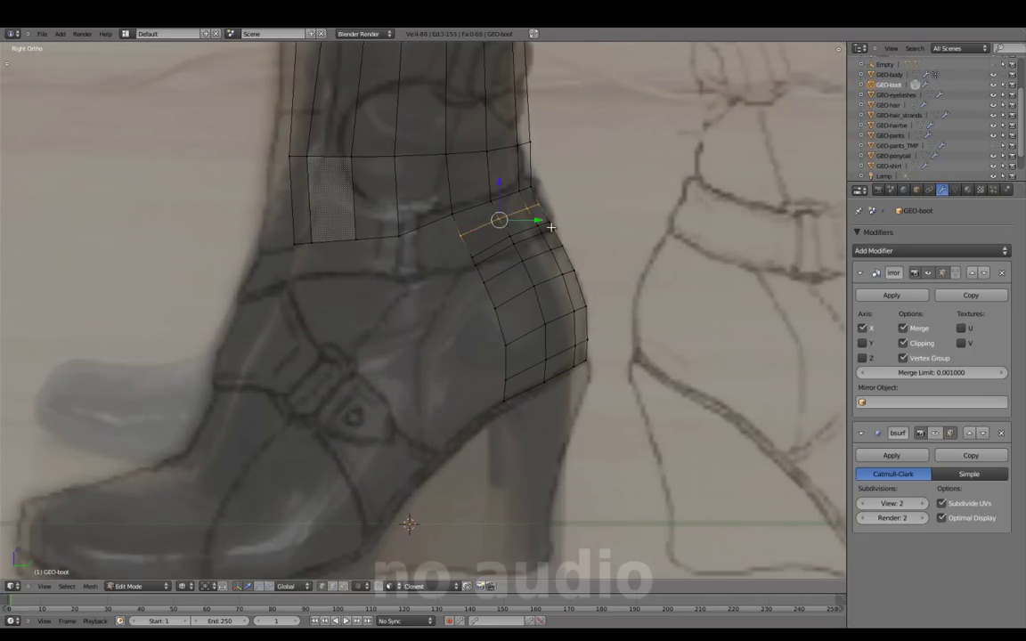
left_click(550, 227, "alt")
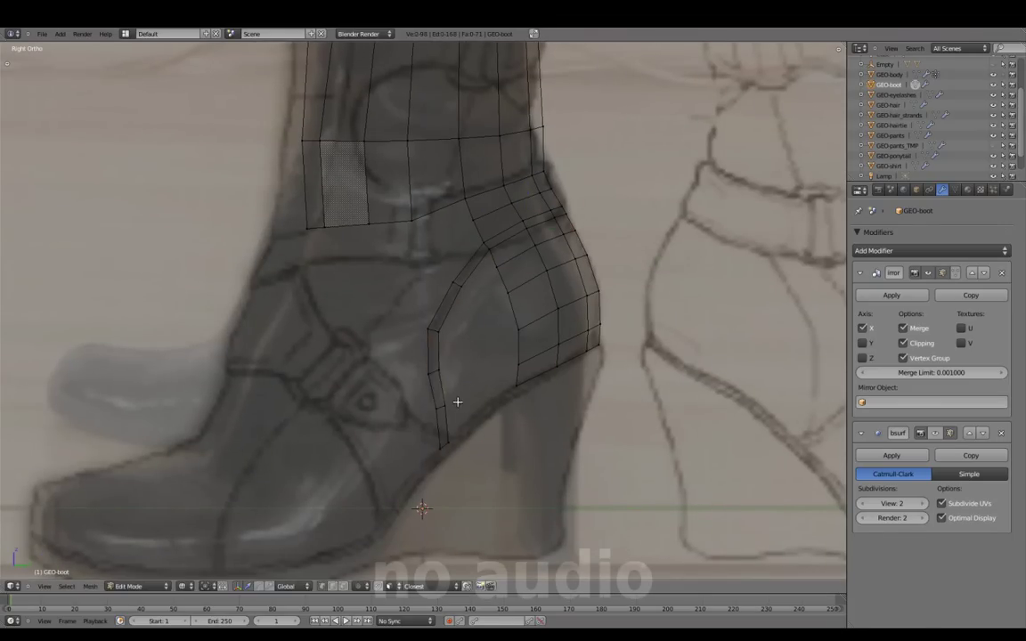
left_click(485, 415)
middle_click_drag(567, 393, 552, 382, "shift")
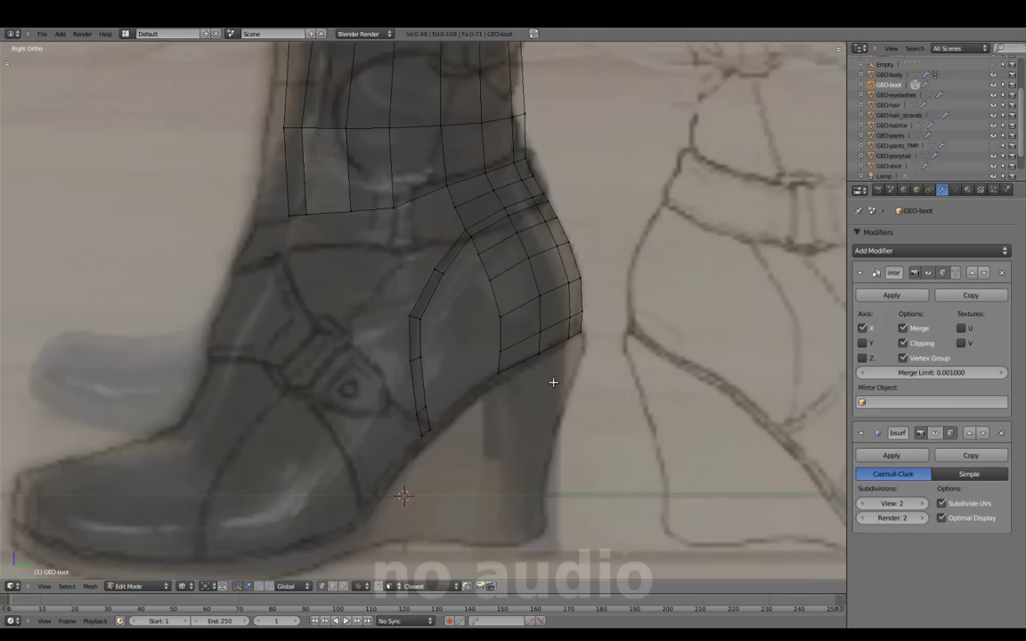
left_click(459, 369)
- Assign the topo_marker_02_col material to the heel strip and leave Edit Mode
left_click(861, 278)
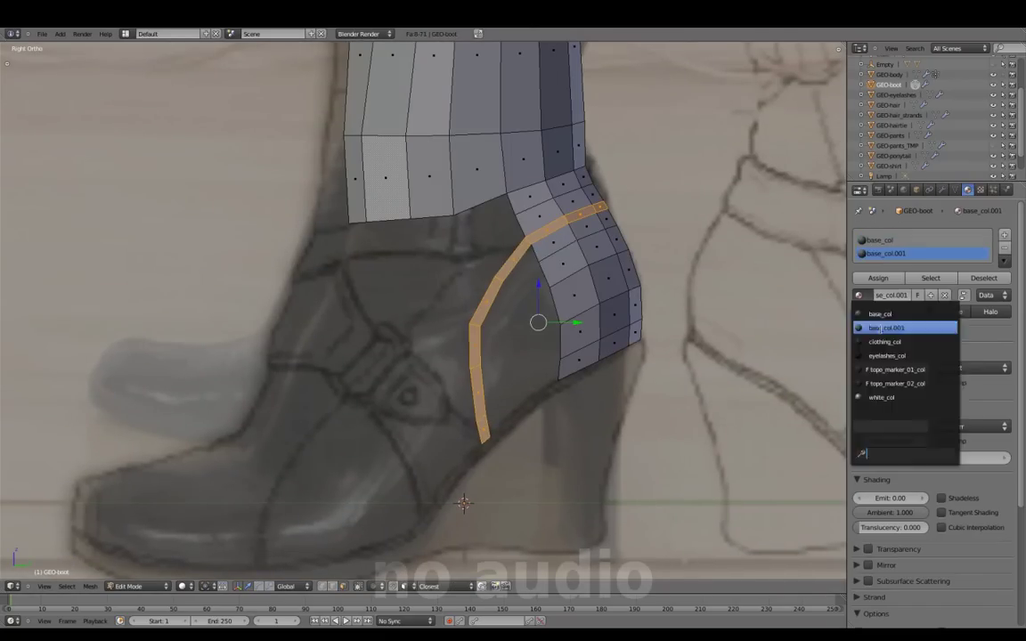
left_click(882, 329)
key("Tab")
key("Tab")
- Fill the heel gap with new faces and reposition a vertex inside the new patch
middle_click_drag(534, 273, 517, 265, "shift")
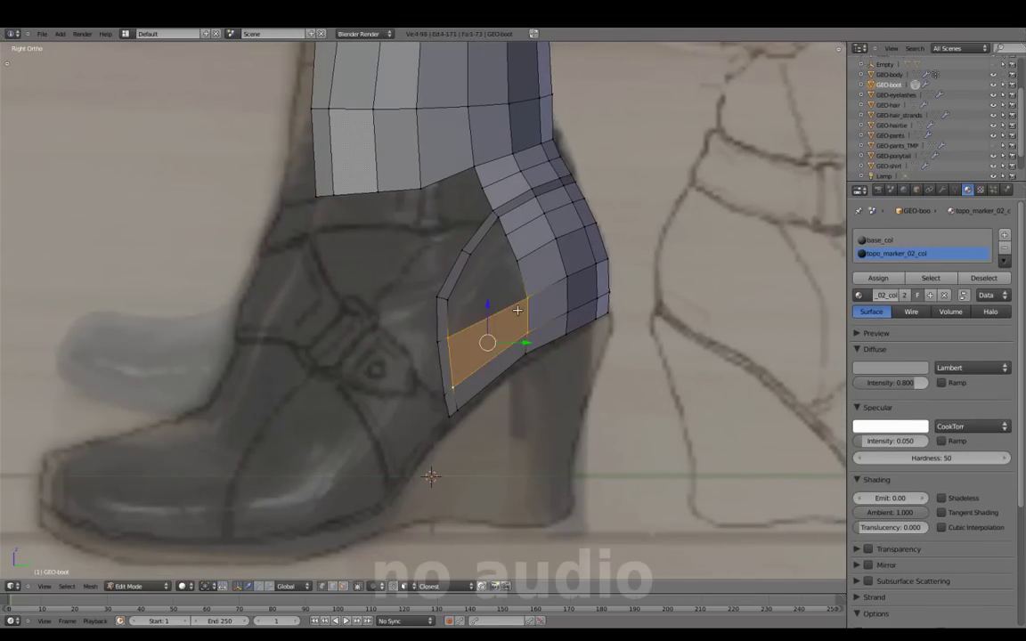
key("ctrl+z")
right_click(493, 327)
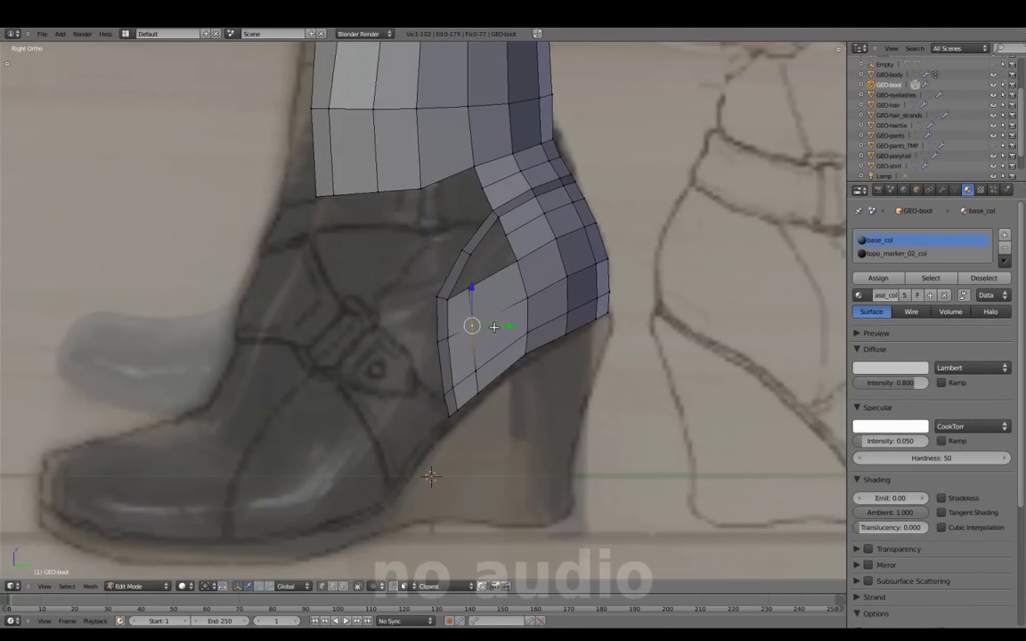
left_click(517, 360)
right_click(567, 277)
key("g")
- Subdivide the heel patch with new loops, slide an edge, and select the front edge at the leg bottom
key("w")
left_click(526, 355)
right_click(491, 206)
key("g")
key("g")
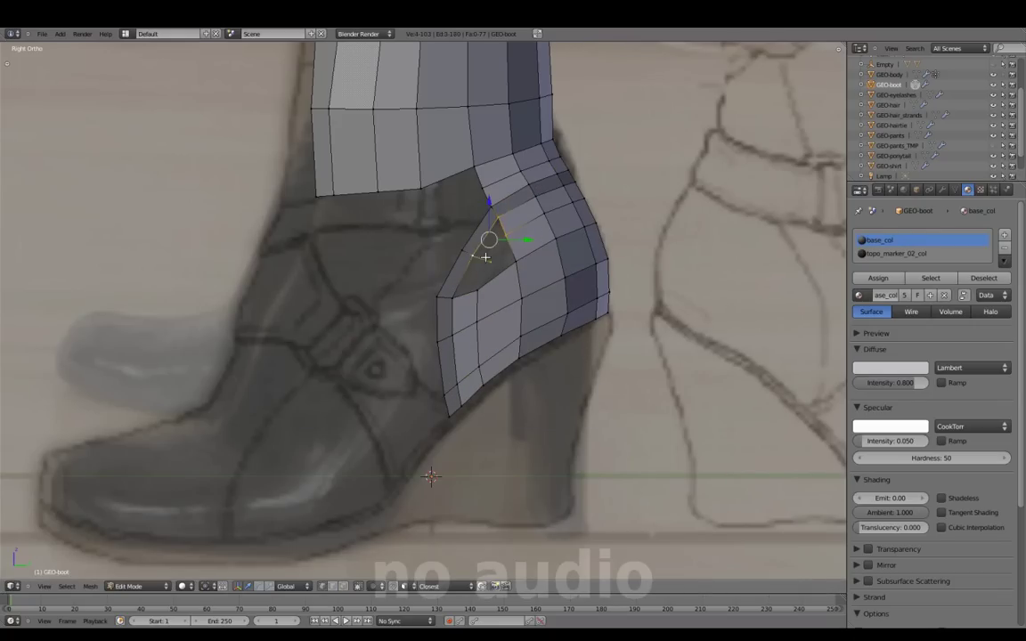
mouse_move(483, 279)
middle_mouse_down()
mouse_move(623, 324)
mouse_move(416, 392)
middle_mouse_up()
key("KP_3")
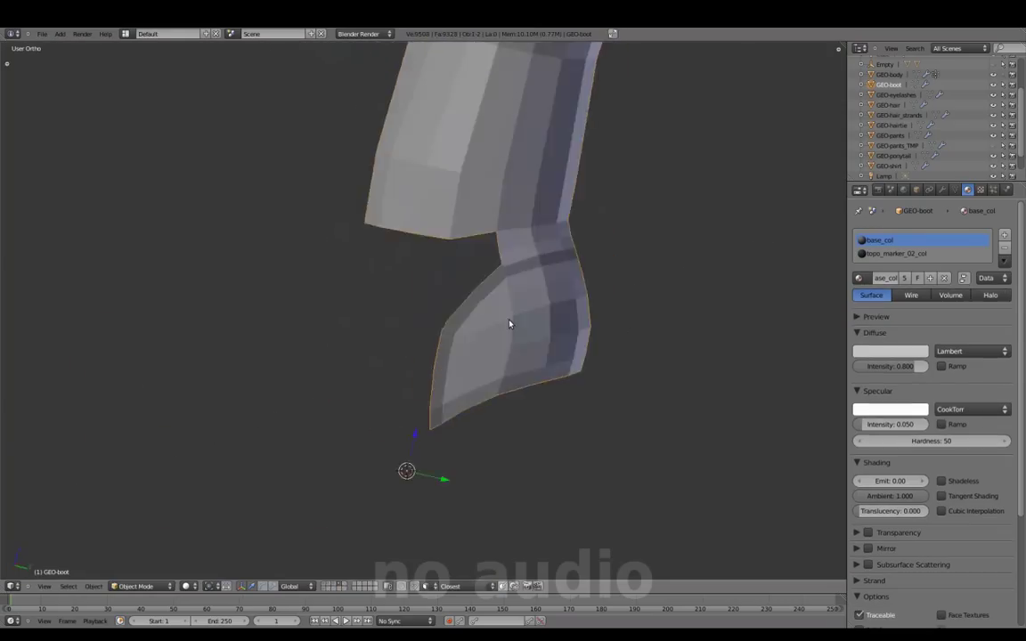
key("z")
right_click(413, 203)
- Extrude the front strip down to the toe and add a loop cut along it
left_click(320, 381, "ctrl")
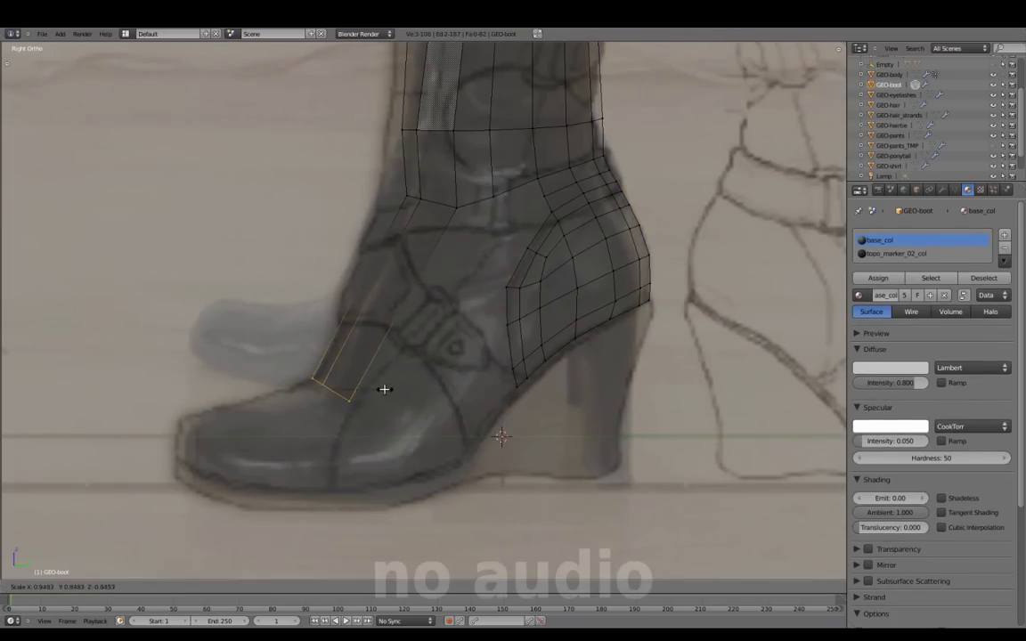
left_click(230, 422)
key("ctrl+r")
left_click(362, 324)
left_click(401, 304)
- Move a toe vertex along the X axis to set its depth
key("z")
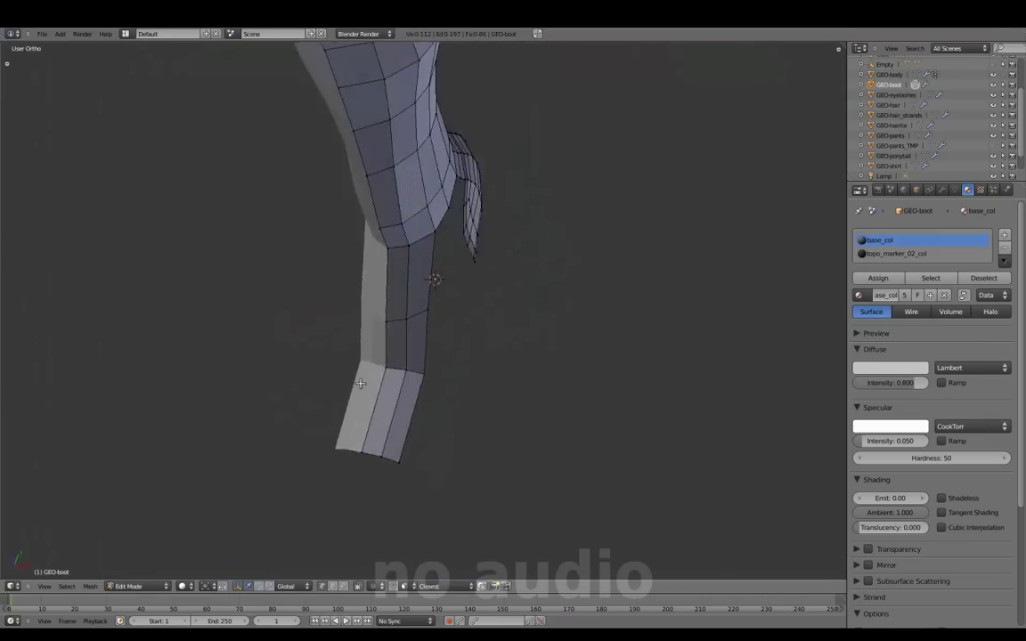
mouse_move(401, 305)
middle_mouse_down()
mouse_move(457, 307)
mouse_move(328, 291)
mouse_move(481, 318)
middle_mouse_up()
key("KP_3")
key("z")
left_click(445, 263)
key("z")
middle_click_drag(446, 264, 457, 320)
key("g")
key("x")
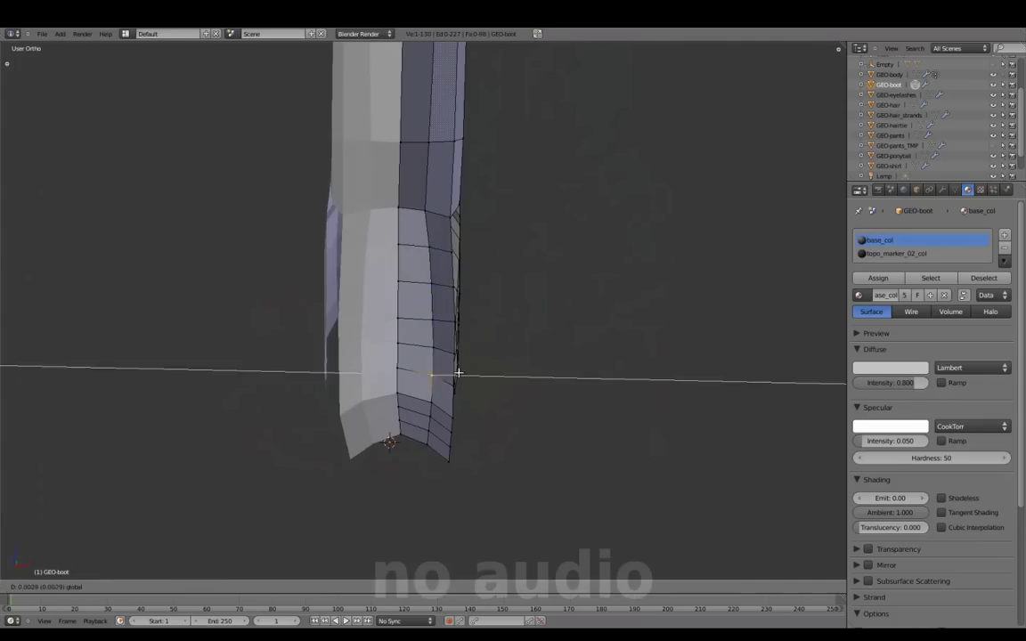
left_click(457, 372)
- Brush-select the toe vertices and position them to shape the toe
middle_click_drag(458, 372, 320, 296)
key("KP_3")
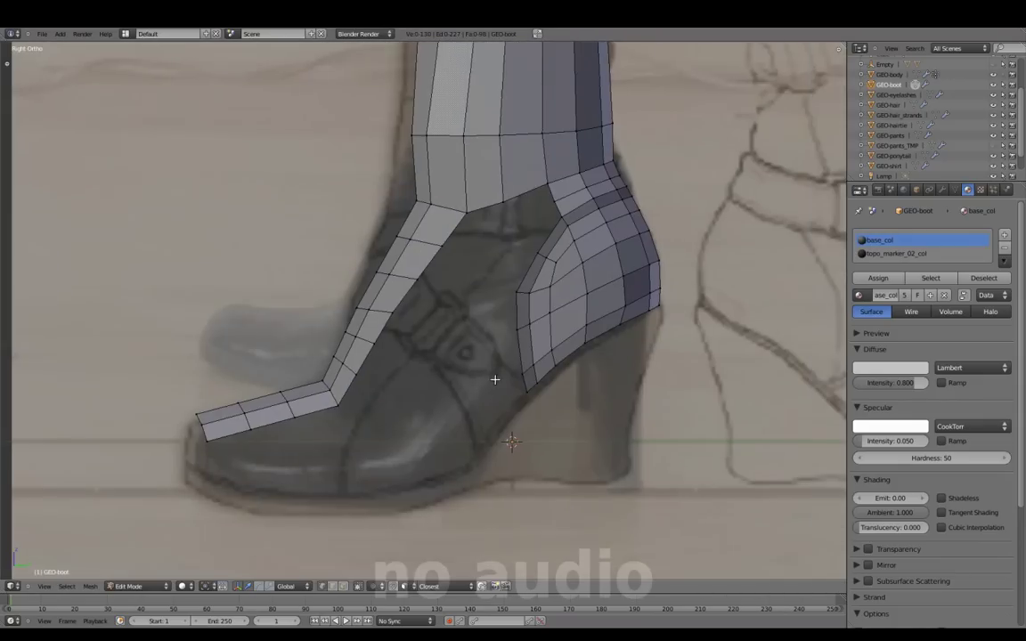
key("z")
middle_click_drag(495, 381, 502, 342, "shift")
key("c")
left_click(211, 428)
key("z")
mouse_move(211, 429)
middle_mouse_down()
mouse_move(424, 351)
mouse_move(457, 392)
mouse_move(469, 373)
middle_mouse_up()
key("KP_3")
key("z")
- Add a loop cut across the toe for the toe cap
key("ctrl+r")
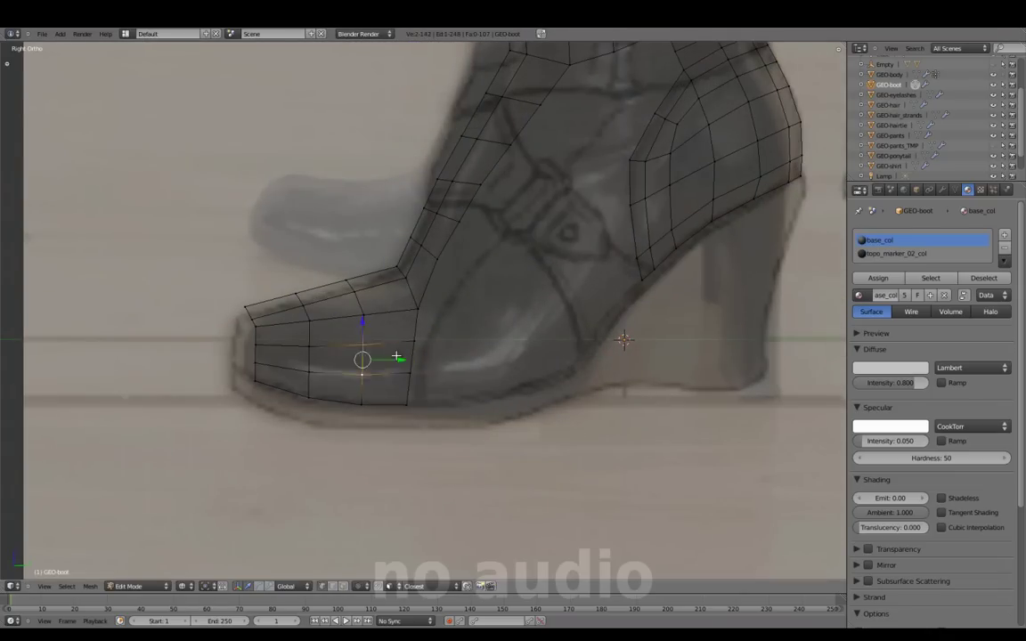
left_click(527, 362)
key("z")
mouse_move(441, 350)
middle_mouse_down()
mouse_move(409, 392)
mouse_move(388, 359)
mouse_move(394, 348)
middle_mouse_up()
- Snap the 3D cursor to the scene centre and confirm the toe loop cut
key("shift+s")
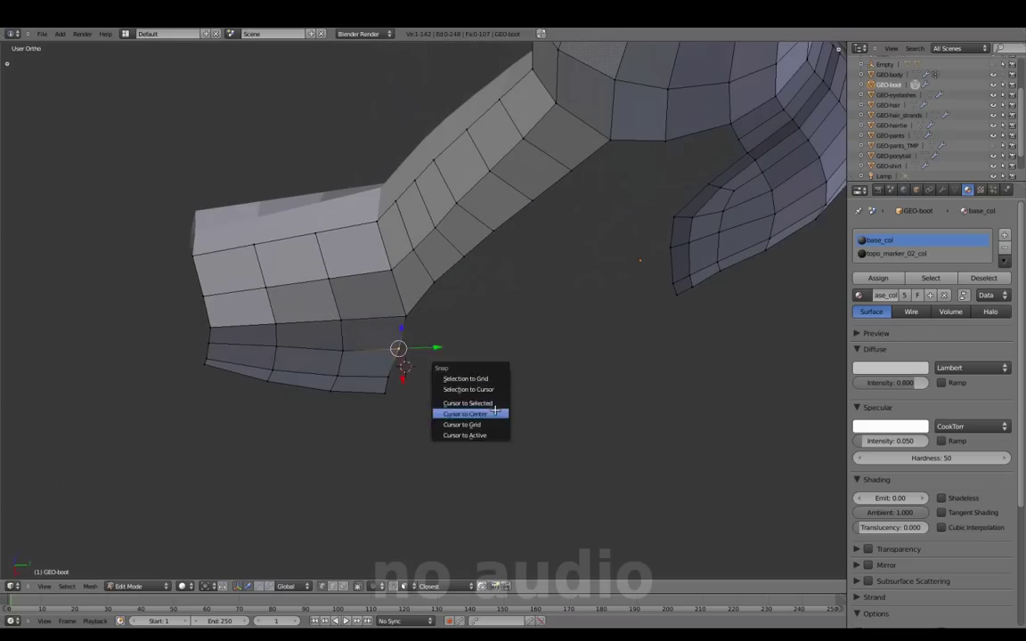
left_click(470, 413)
middle_click_drag(469, 412, 529, 297)
key("KP_3")
key("z")
left_click(317, 400)
mouse_move(481, 167)
middle_mouse_down()
mouse_move(418, 404)
mouse_move(521, 178)
middle_mouse_up()
key("z")
key("KP_3")
key("z")
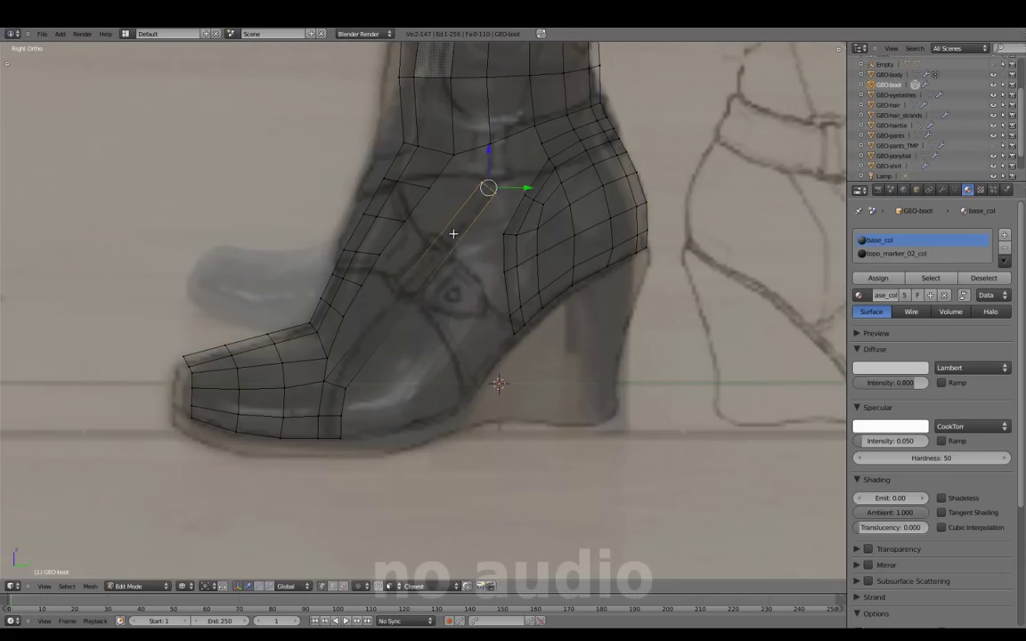
- Add a new edge loop along the front strip and position it
key("ctrl+r")
left_click(447, 245)
left_click(379, 339)
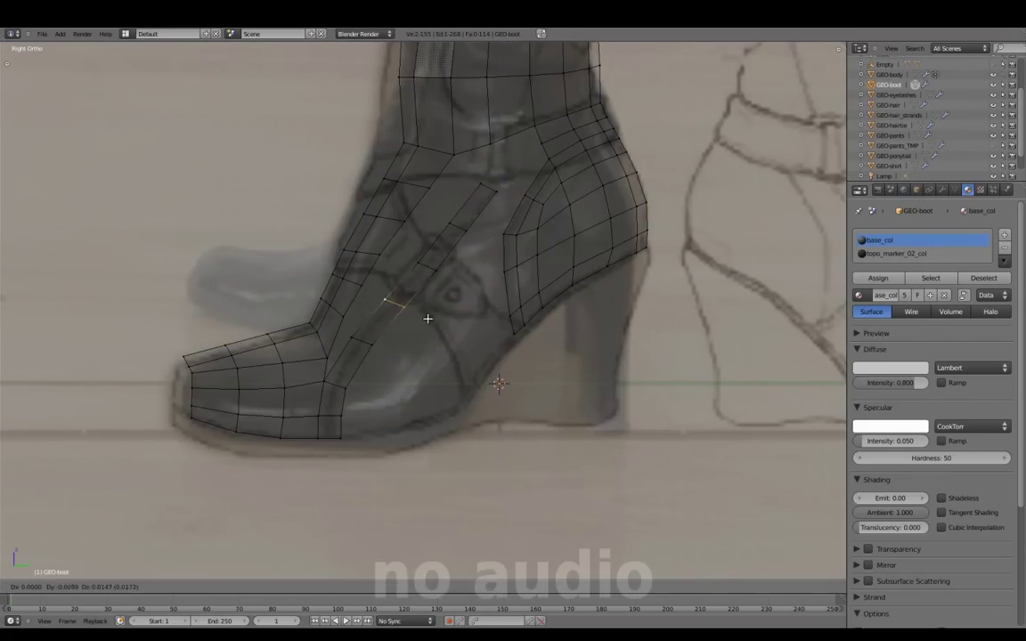
key("z")
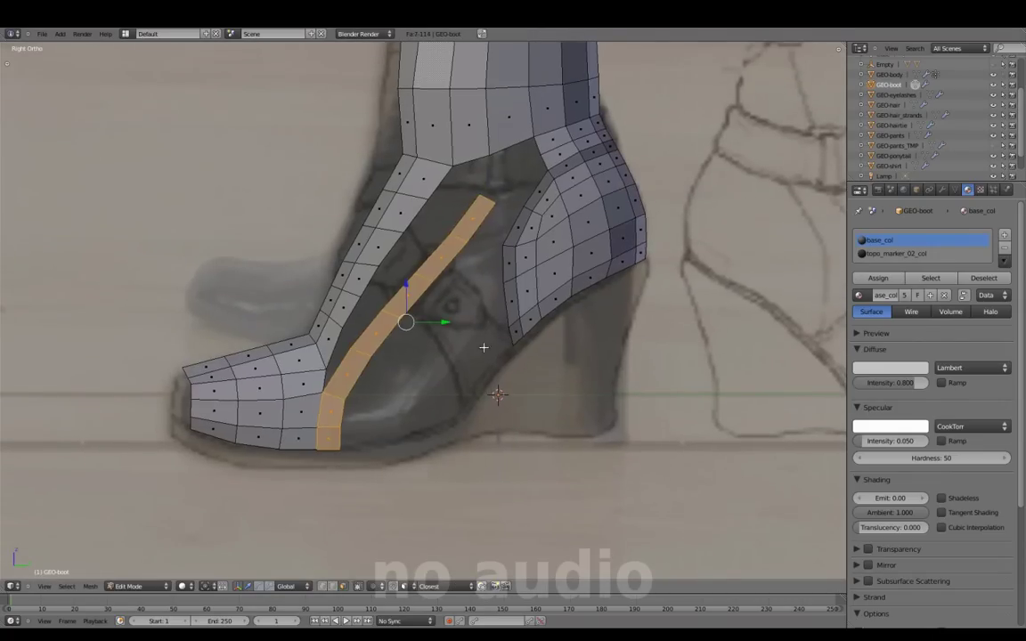
mouse_move(604, 327)
middle_mouse_down()
mouse_move(327, 316)
mouse_move(389, 391)
middle_mouse_up()
key("KP_3")
scroll(570, 410, "up", 2)
key("z")
- Move vertices up the boot's front edge onto the reference seams
key("g")
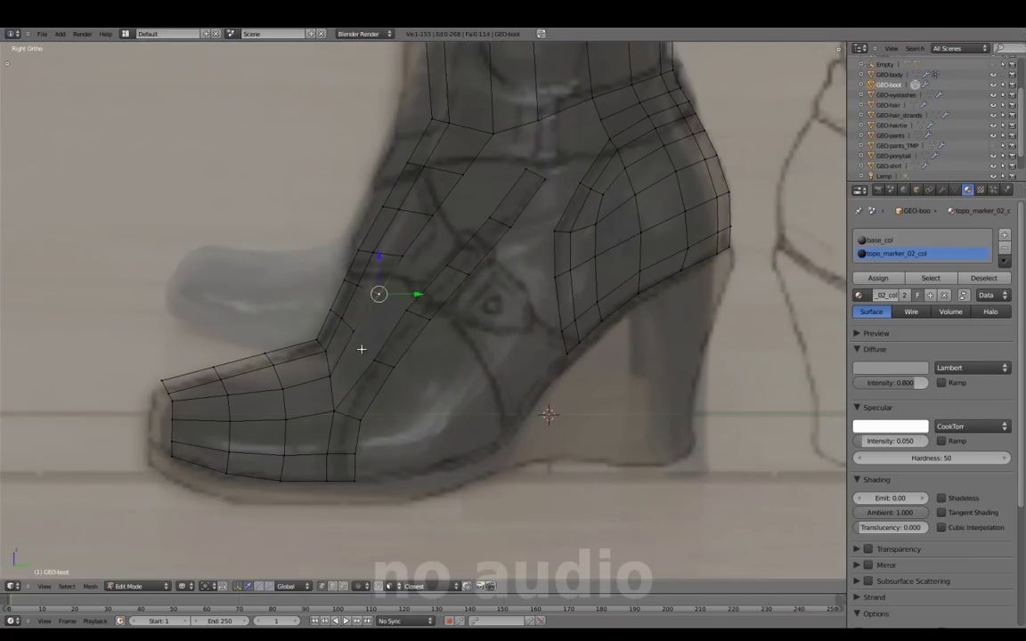
right_click(391, 290)
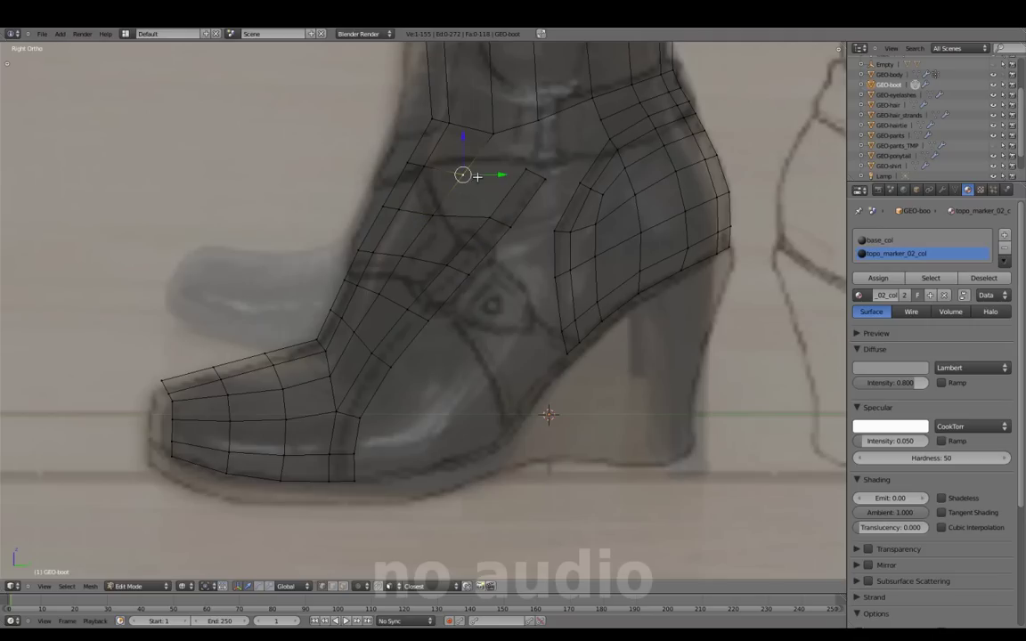
left_click(438, 206)
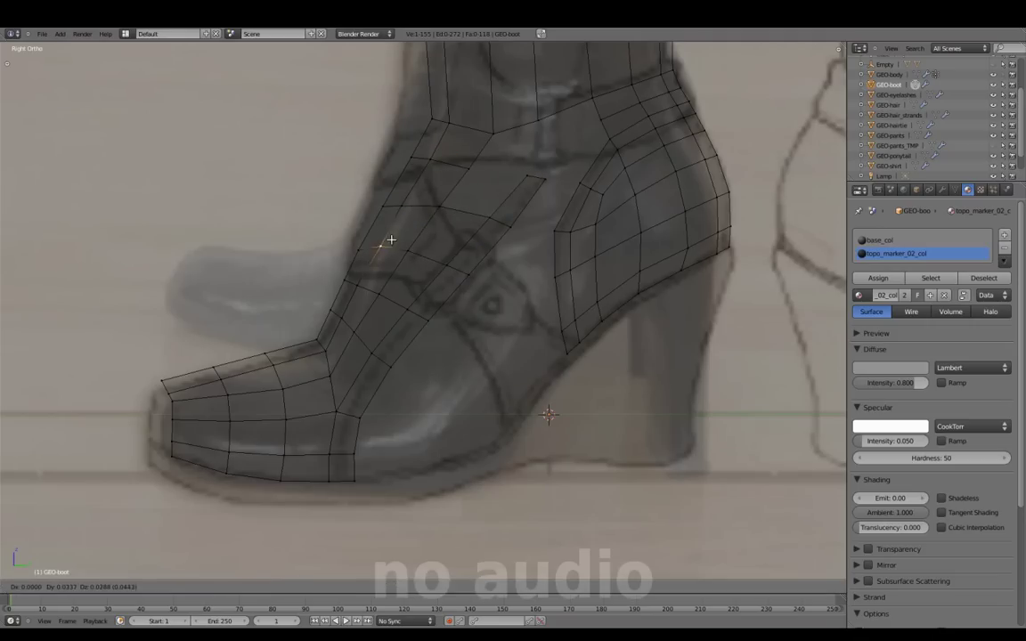
right_click(477, 174)
key("ctrl+z")
scroll(477, 175, "down", 2)
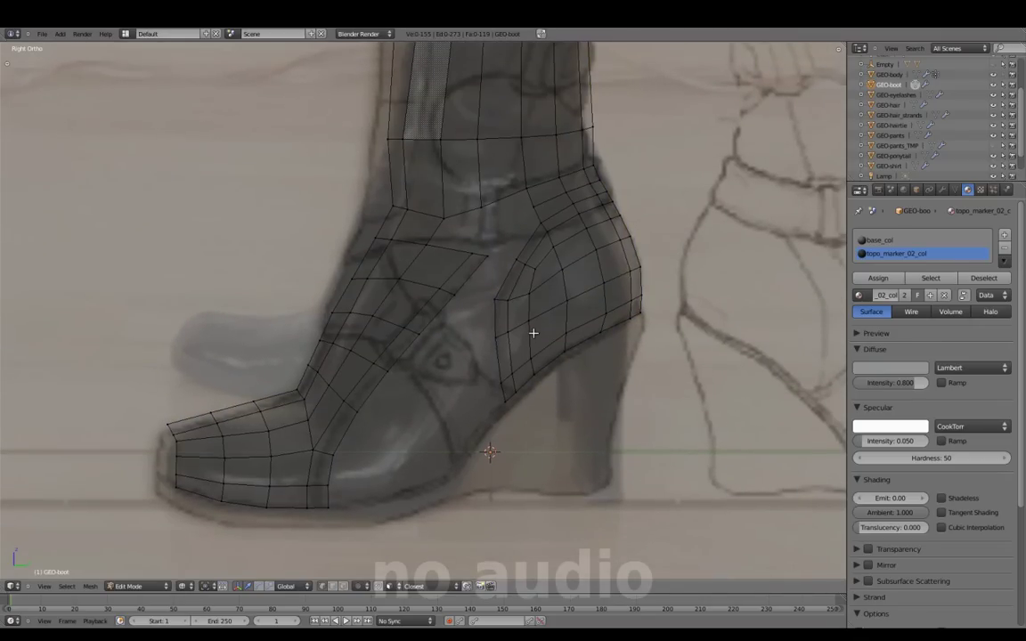
- Insert an edge loop across the heel area and slide it just in front of the heel
middle_click_drag(532, 333, 572, 256, "shift")
key("a")
left_click(473, 364)
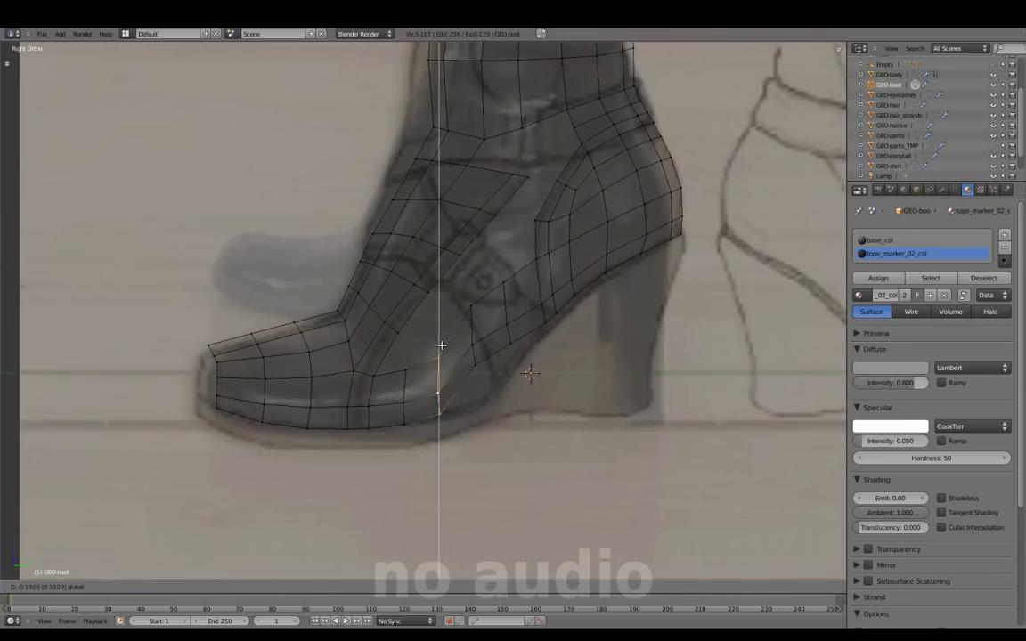
key("g")
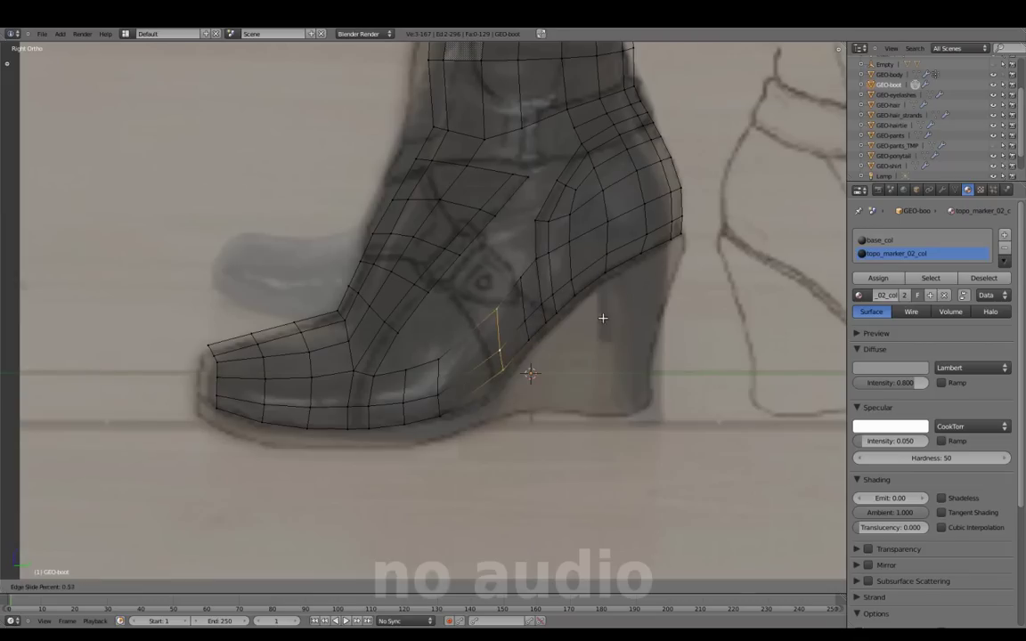
left_click(532, 352)
middle_click_drag(571, 372, 560, 377, "shift")
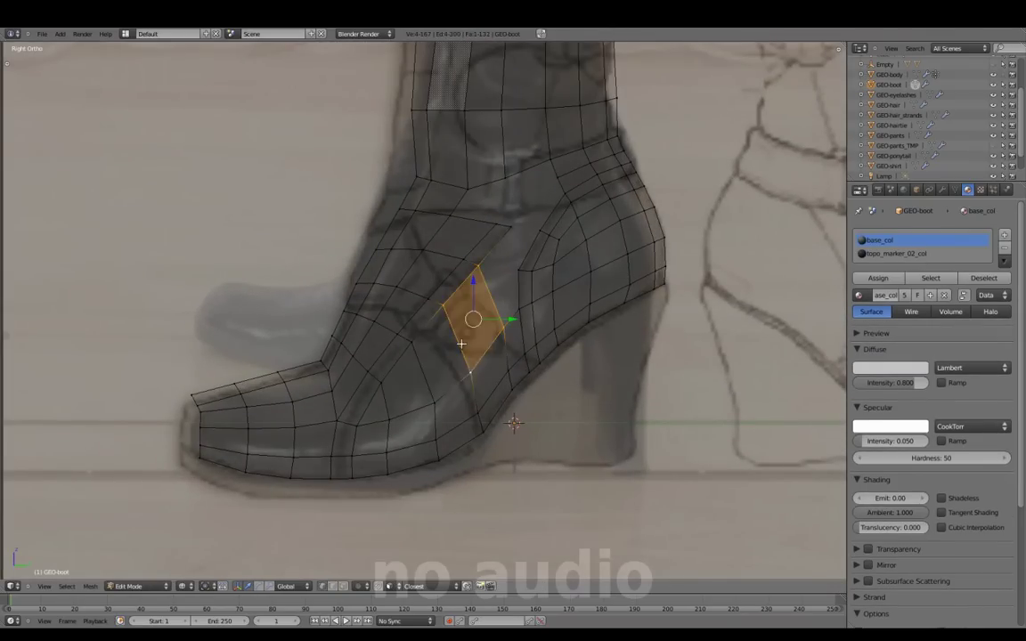
- Adjust the ankle vertices with W Specials edits and moves so the edges follow the ankle
right_click(465, 339)
key("g")
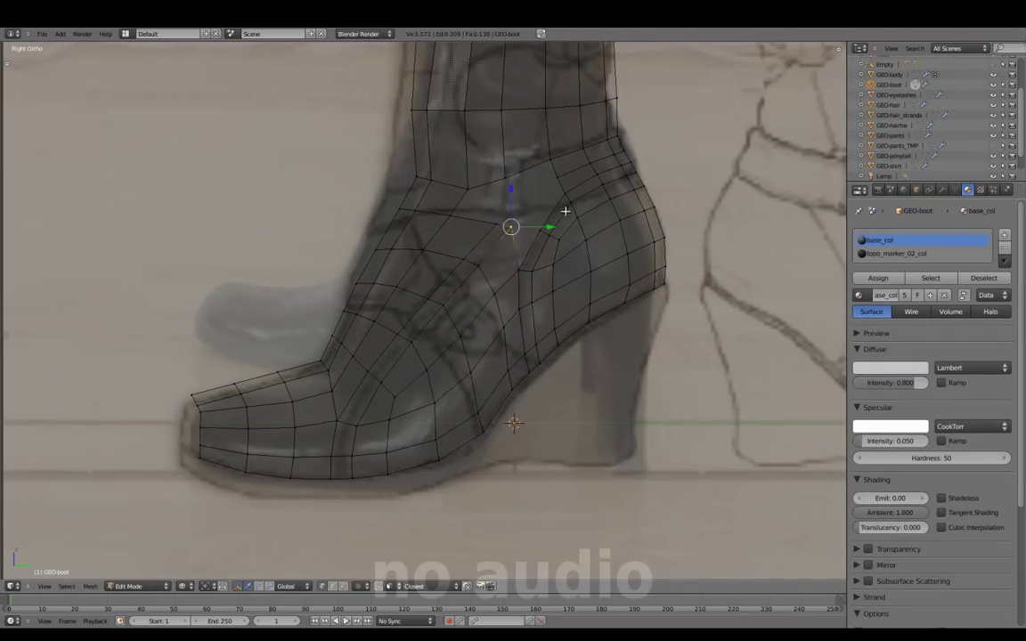
key("a")
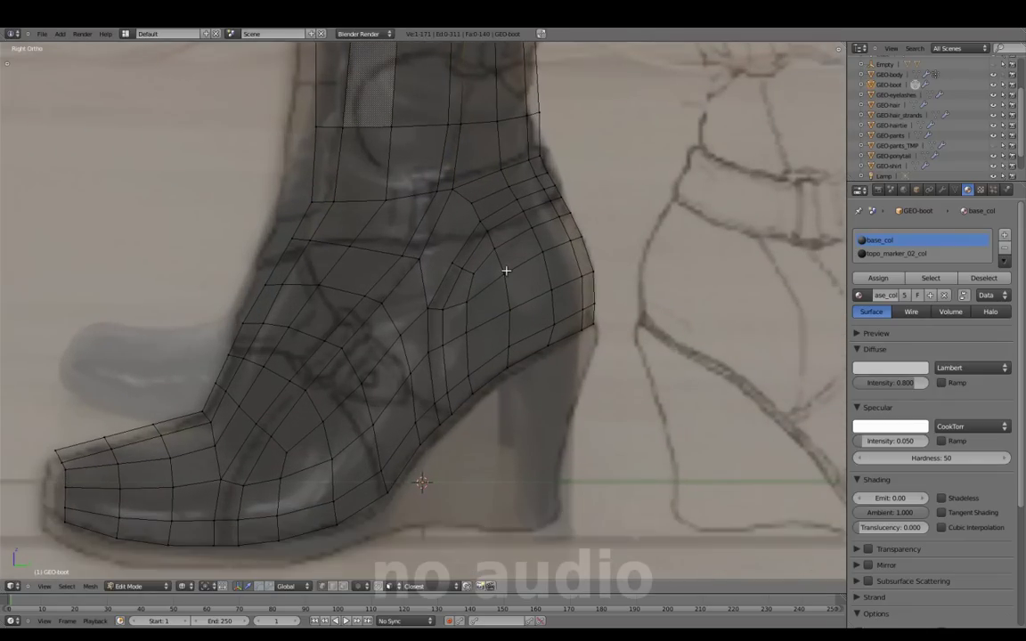
key("w")
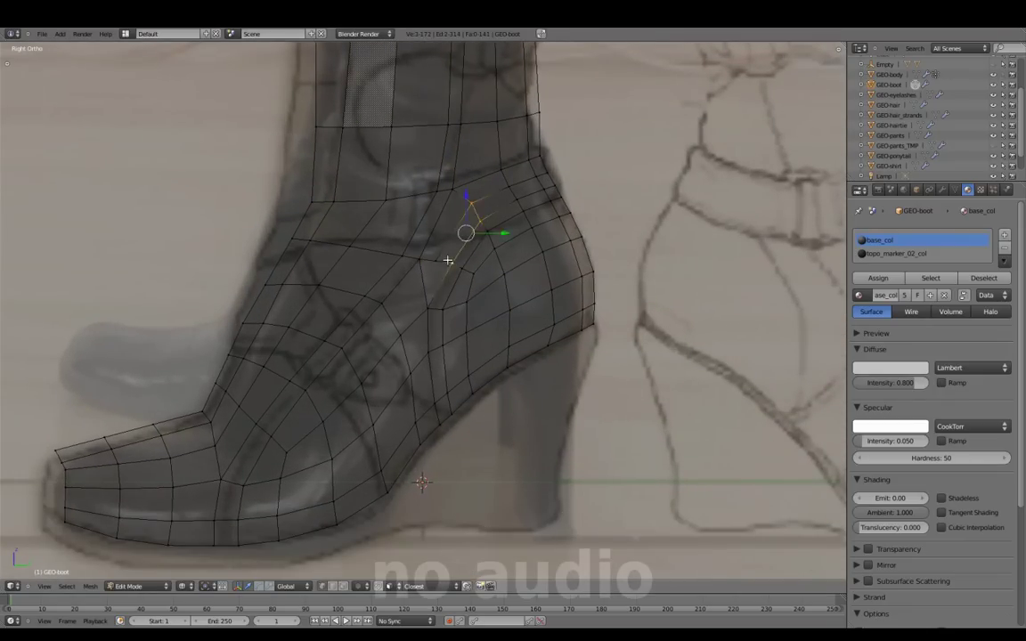
key("w")
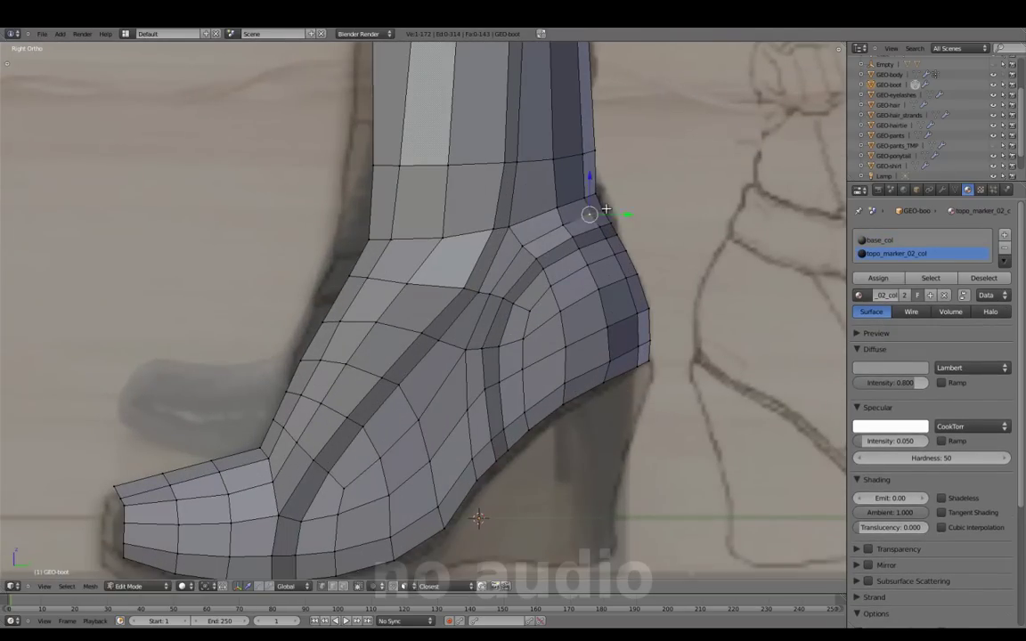
key("w")
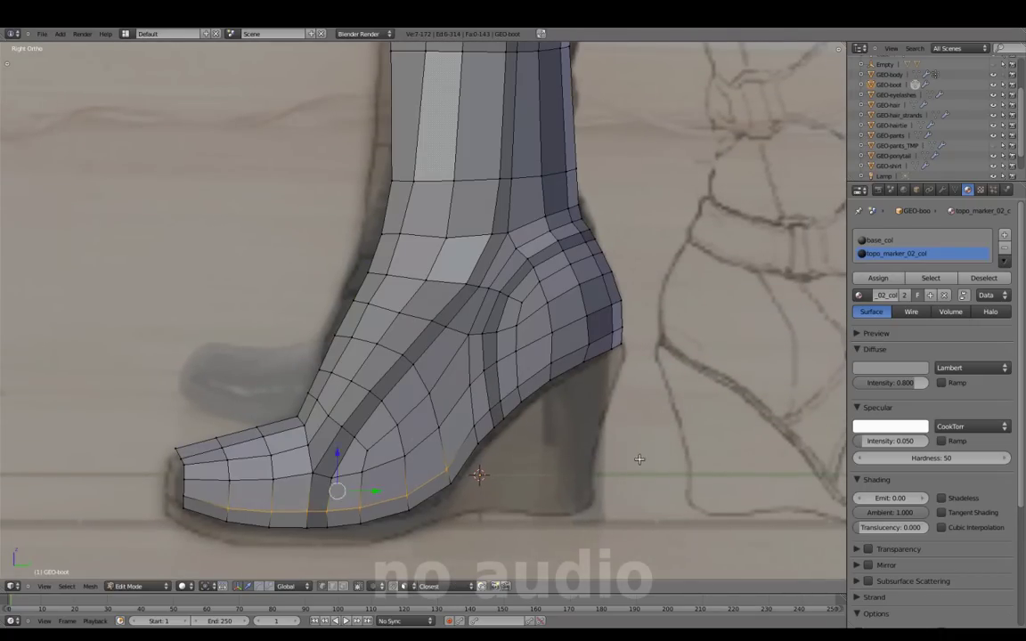
- From underneath, move the sole edge loop along the Z axis to tighten the sole seam
key("w")
mouse_move(449, 445)
middle_mouse_down()
mouse_move(489, 384)
mouse_move(450, 465)
mouse_move(443, 394)
mouse_move(457, 385)
middle_mouse_up()
middle_click_drag(465, 301, 470, 285)
scroll(470, 285, "up", 5)
mouse_move(535, 446)
middle_mouse_down()
mouse_move(588, 501)
mouse_move(798, 465)
mouse_move(450, 321)
mouse_move(484, 255)
mouse_move(400, 411)
mouse_move(439, 428)
middle_mouse_up()
key("g")
key("z")
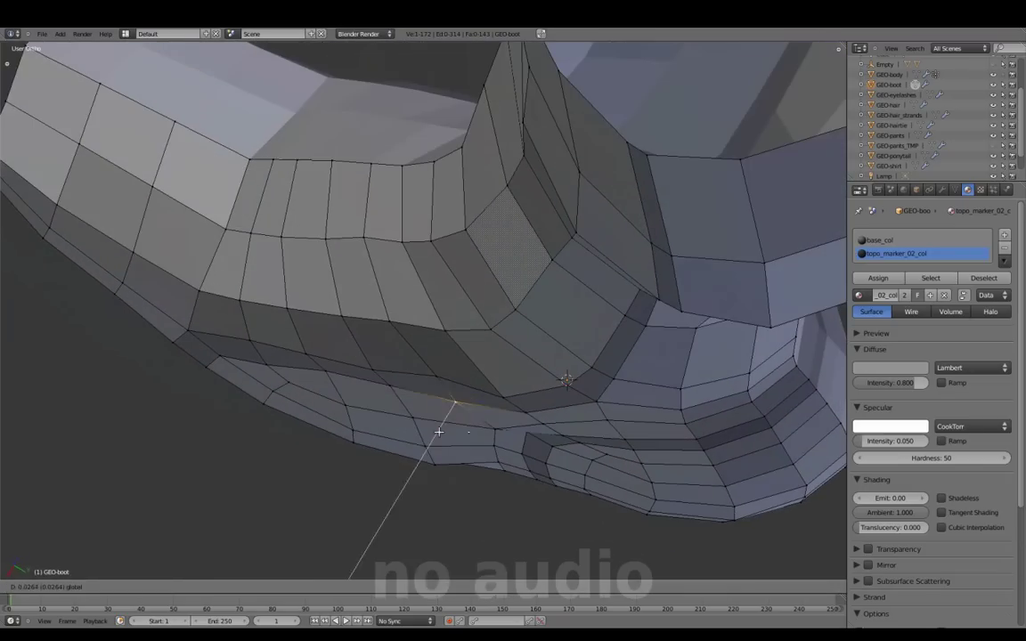
key("g")
key("z")
mouse_move(326, 411)
middle_mouse_down()
mouse_move(356, 383)
mouse_move(405, 299)
middle_mouse_up()
left_click(488, 293)
mouse_move(408, 344)
middle_mouse_down()
mouse_move(488, 320)
mouse_move(498, 325)
mouse_move(490, 335)
middle_mouse_up()
key("KP_3")
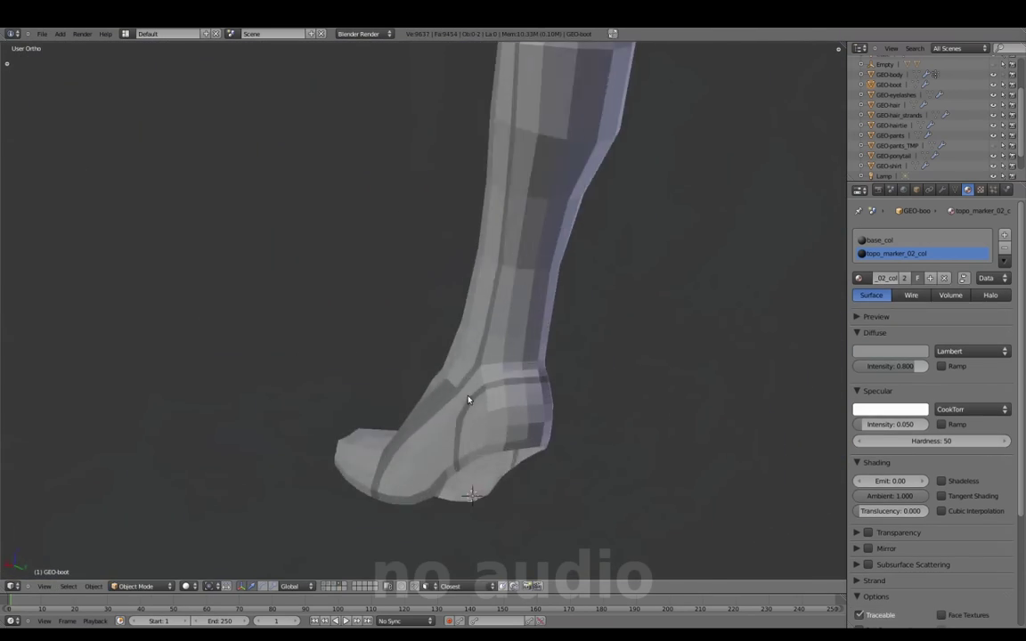
- Set up the front view with the wireframe over the reference photo, framed on the toe
scroll(427, 310, "up", 4)
key("n")
key("z")
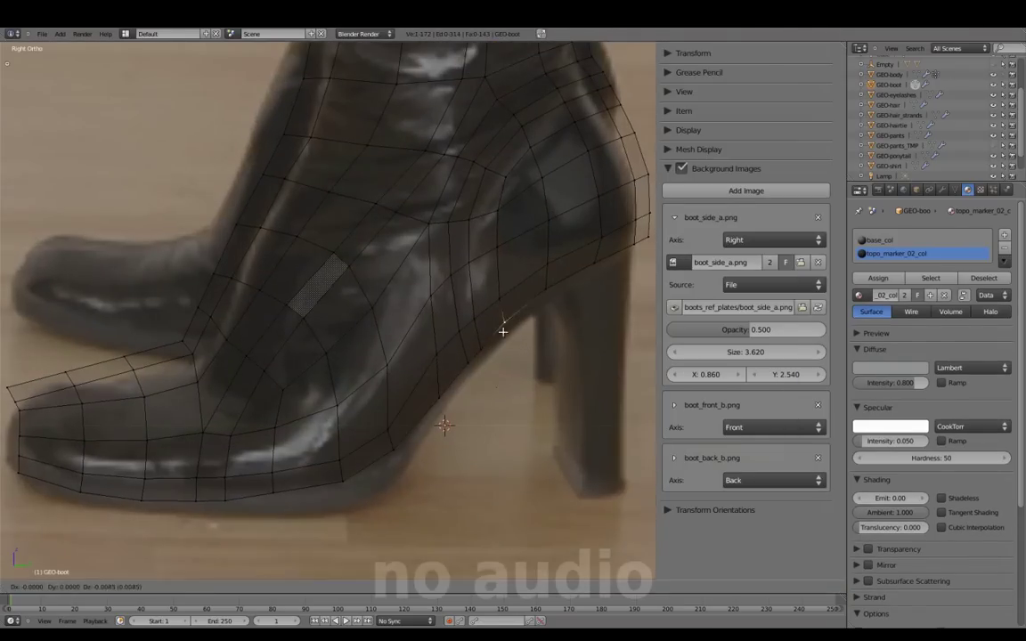
scroll(356, 356, "up", 2)
key("g")
key("z")
key("z")
key("z")
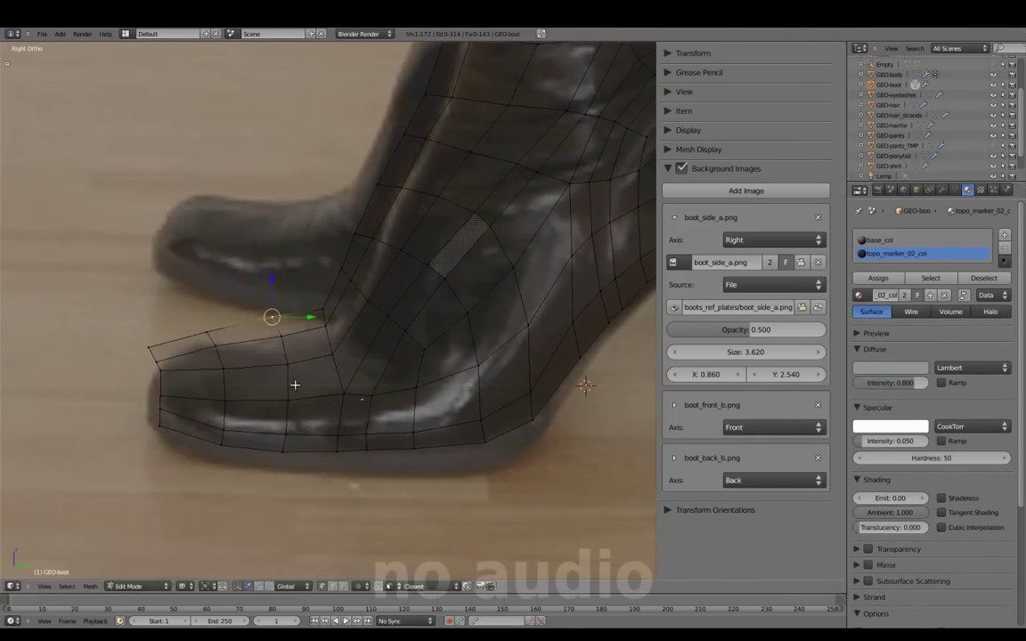
scroll(289, 346, "down", 3)
key("KP_1")
key("z")
middle_click_drag(392, 259, 378, 287)
key("KP_1")
scroll(435, 337, "up", 3)
key("n")
scroll(435, 336, "up", 2)
mouse_move(615, 242)
middle_mouse_down("shift")
mouse_move(517, 370)
mouse_move(463, 366)
middle_mouse_up("shift")
- Move a toe vertex with proportional falloff to widen the toe box
right_click(577, 258)
key("KP_1")
middle_click_drag(607, 401, 572, 316, "shift")
key("KP_1")
scroll(577, 373, "down", 2)
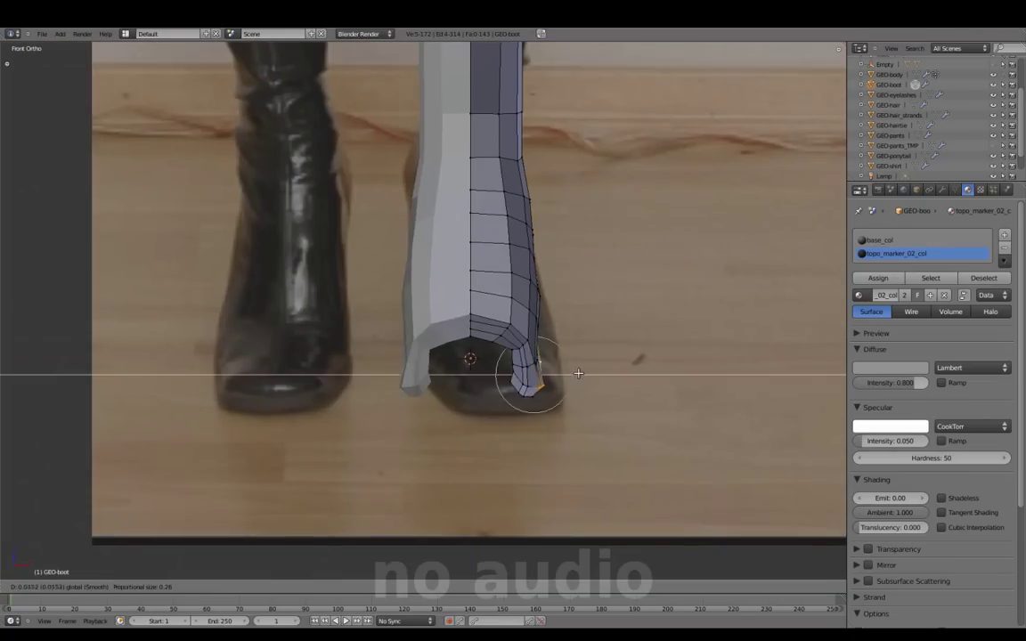
left_click(581, 372)
middle_click_drag(581, 373, 588, 353)
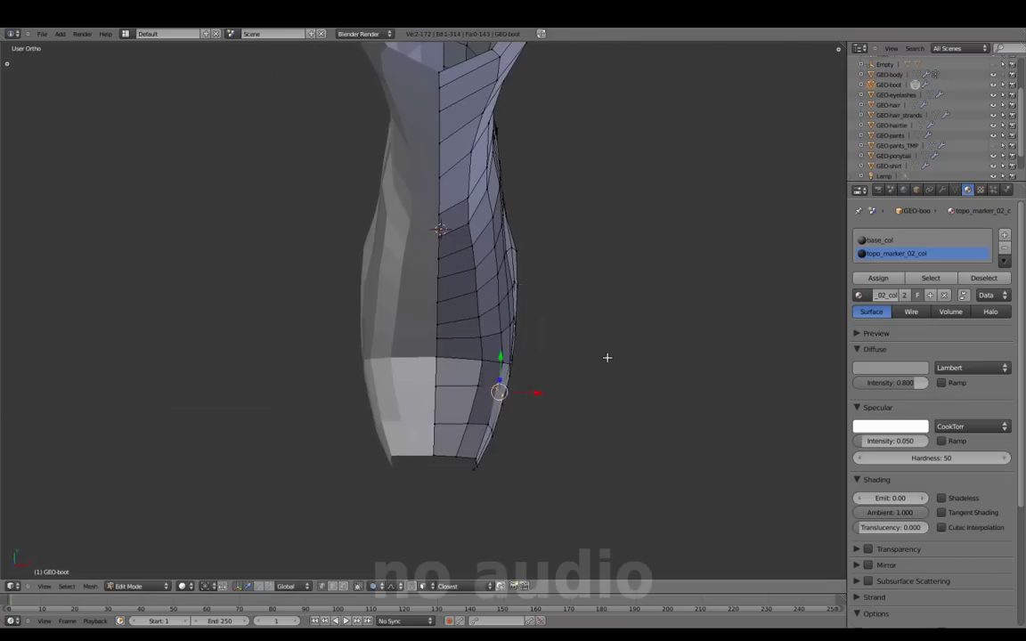
middle_click_drag(365, 316, 646, 349)
key("KP_1")
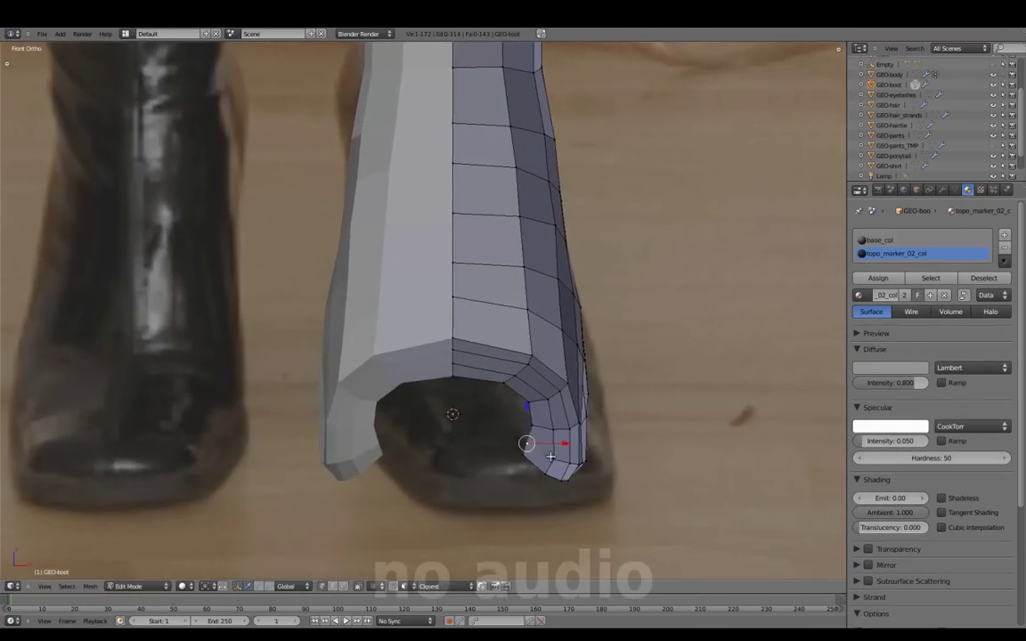
- Make a further soft-falloff vertex move to refine the toe curve
middle_click_drag(551, 457, 624, 374)
mouse_move(399, 277)
middle_mouse_down()
mouse_move(367, 289)
mouse_move(382, 334)
mouse_move(325, 320)
mouse_move(348, 297)
mouse_move(355, 266)
mouse_move(329, 320)
mouse_move(405, 316)
mouse_move(387, 298)
mouse_move(410, 362)
middle_mouse_up()
key("g")
left_click(355, 266)
key("KP_1")
left_click(525, 251)
middle_click_drag(525, 251, 534, 324)
key("KP_1")
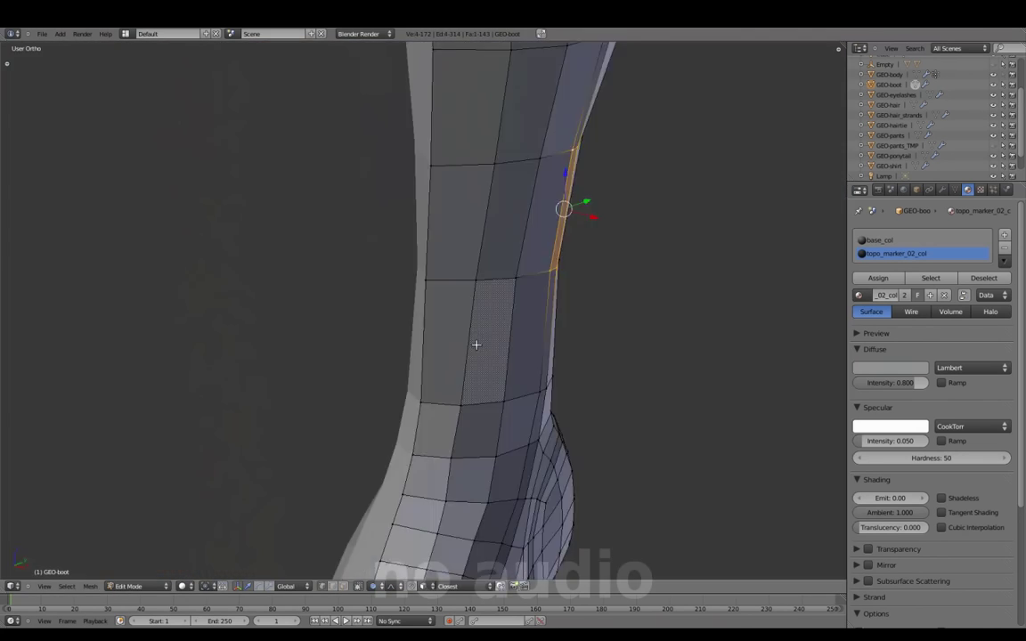
- Make axis-constrained soft-falloff moves on the instep and toe to match the front photo
middle_click_drag(568, 284, 385, 286, "shift")
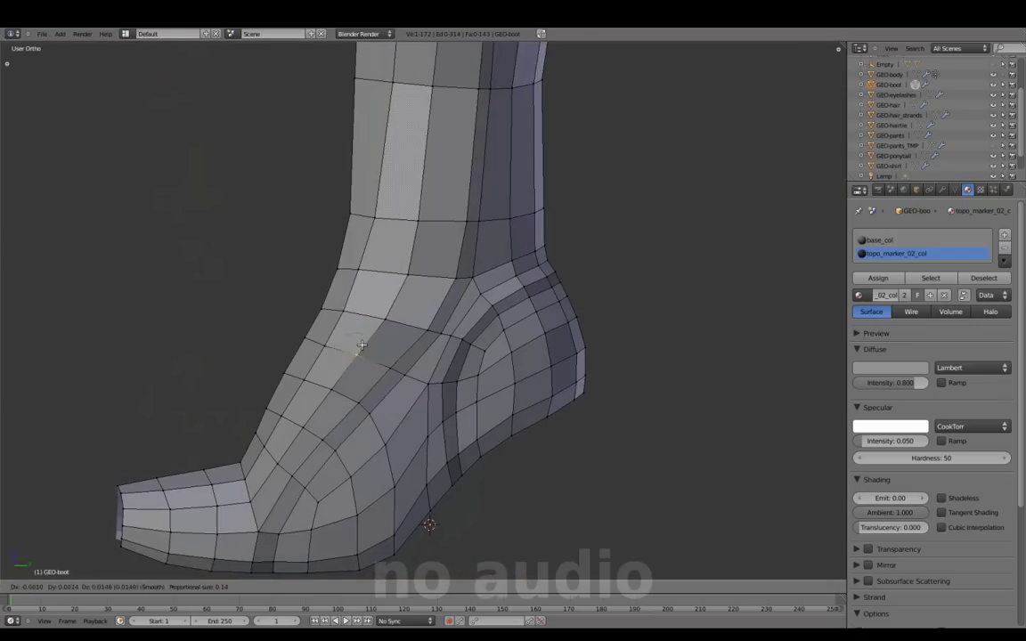
middle_click_drag(356, 355, 279, 393)
key("g")
left_click(465, 323)
middle_click_drag(465, 323, 462, 472)
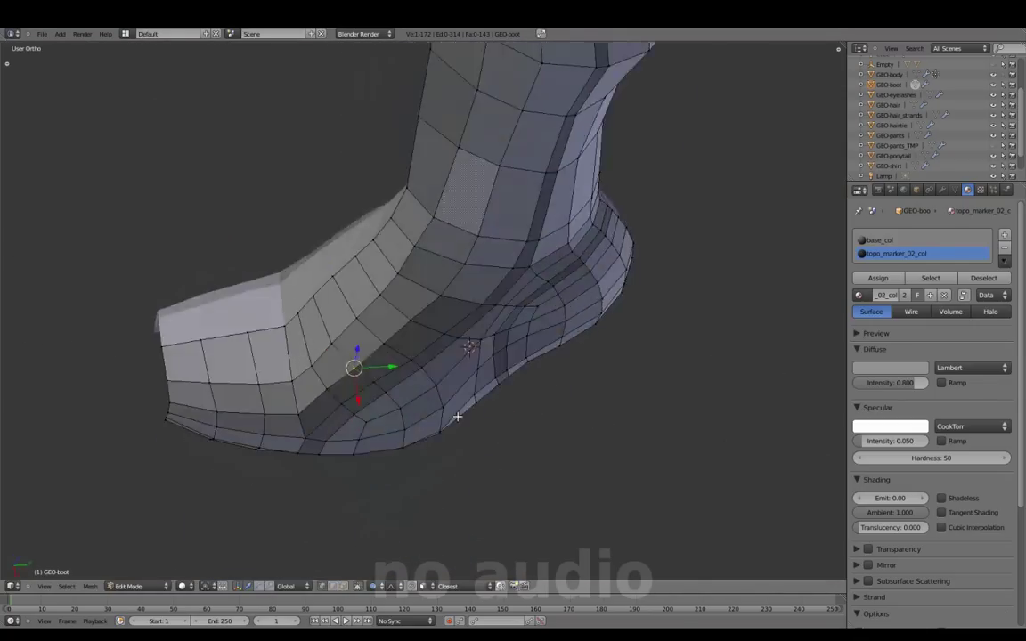
key("KP_1")
middle_click_drag(605, 419, 390, 441)
key("KP_1")
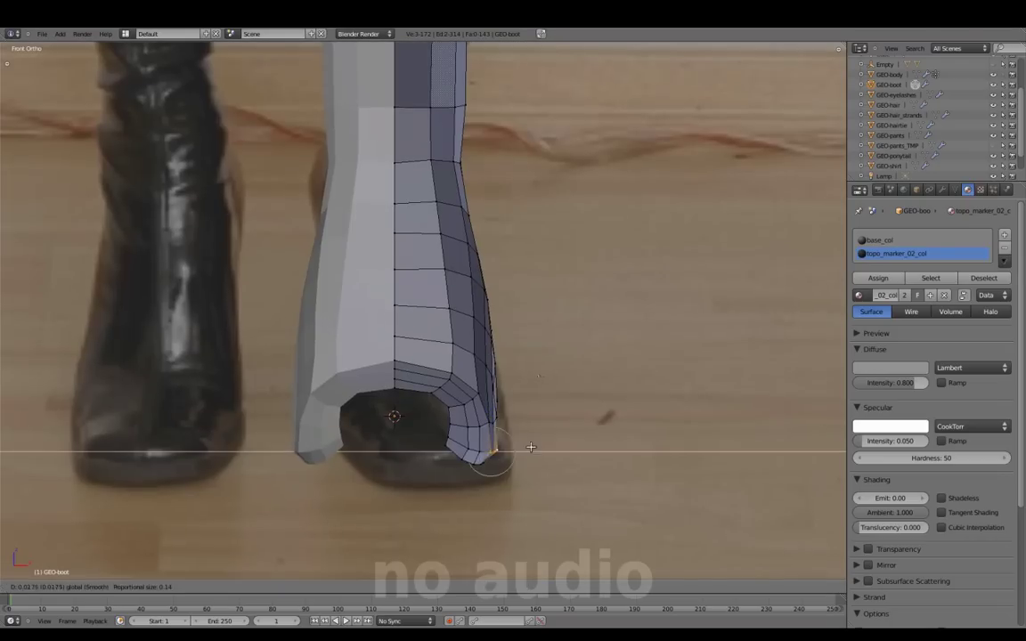
left_click(532, 453)
mouse_move(532, 453)
middle_mouse_down()
mouse_move(413, 470)
mouse_move(515, 389)
mouse_move(446, 417)
mouse_move(499, 355)
mouse_move(486, 329)
mouse_move(485, 412)
mouse_move(325, 288)
mouse_move(366, 371)
mouse_move(455, 389)
mouse_move(392, 366)
mouse_move(415, 386)
middle_mouse_up()
left_click(517, 354)
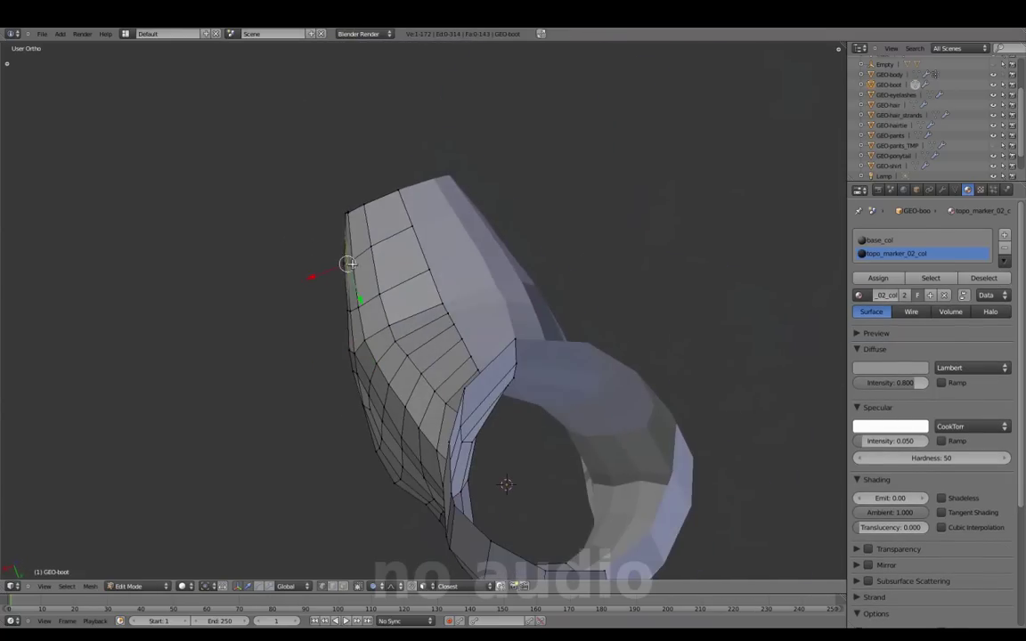
- Move the heel vertices and reposition the heel edge to open the sole–heel gap
key("Tab")
key("ctrl+KP_1")
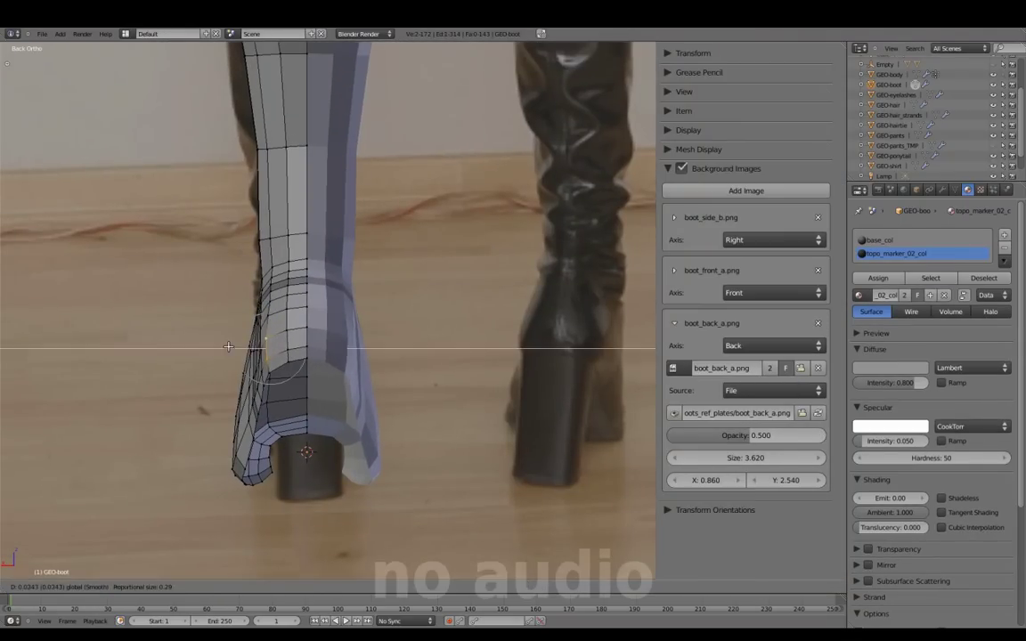
left_click(228, 346)
scroll(300, 283, "up", 1)
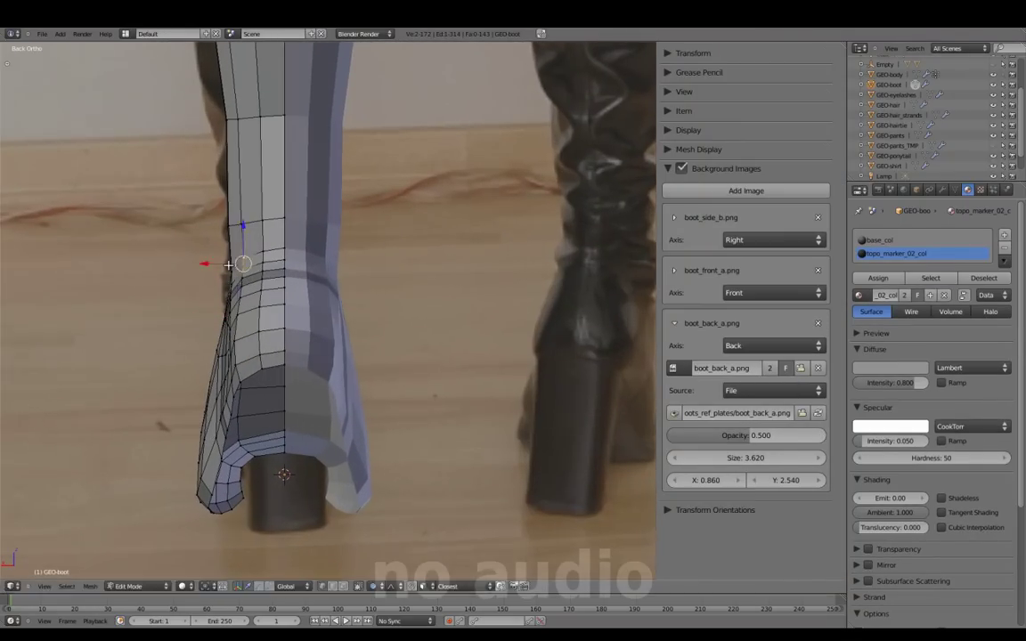
middle_click_drag(300, 282, 472, 367)
middle_click_drag(258, 381, 399, 322)
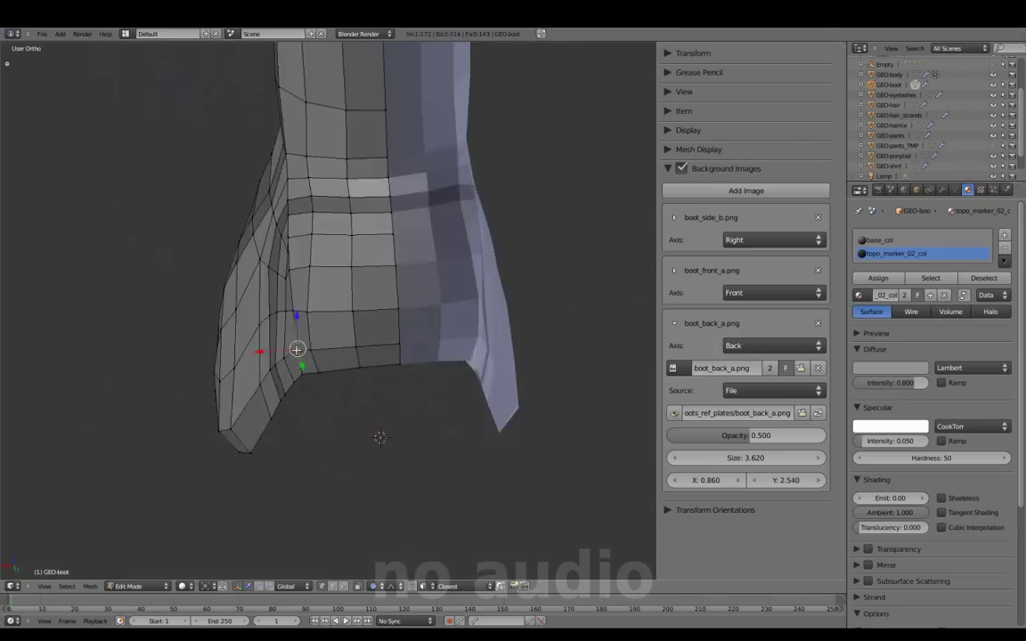
left_click(392, 322)
- Soft-falloff move the lower heel loops, checking the underside and Right view
mouse_move(384, 270)
middle_mouse_down()
mouse_move(408, 256)
mouse_move(426, 297)
mouse_move(271, 271)
mouse_move(265, 165)
middle_mouse_up()
left_click(249, 256)
scroll(245, 236, "up", 3)
middle_click_drag(282, 293, 307, 359)
key("KP_3")
scroll(356, 320, "up", 3)
scroll(443, 214, "up", 3)
scroll(443, 211, "down", 1)
- Soft-move the ankle area and preview the boot outside Edit Mode
key("g")
left_click(395, 216)
key("Tab")
middle_click_drag(395, 223, 390, 391)
key("Tab")
key("KP_3")
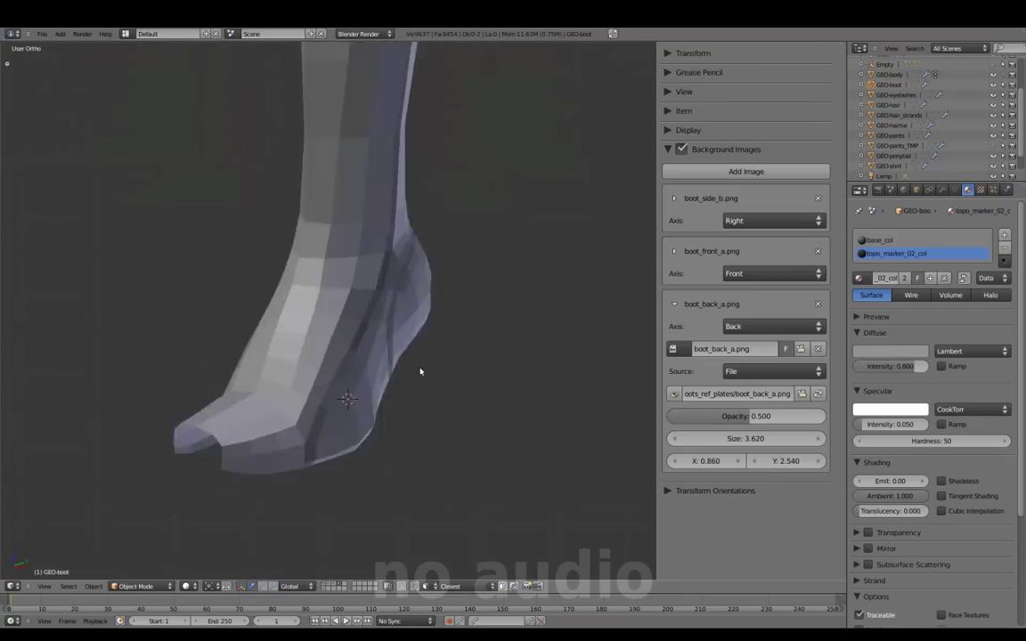
- Refine the sole loops around the heel gap with another soft-falloff move
mouse_move(433, 284)
middle_mouse_down()
mouse_move(304, 298)
mouse_move(318, 444)
mouse_move(457, 412)
mouse_move(247, 298)
mouse_move(359, 445)
mouse_move(385, 336)
mouse_move(354, 458)
middle_mouse_up()
scroll(304, 332, "down", 9)
scroll(318, 443, "up", 5)
left_click(318, 443)
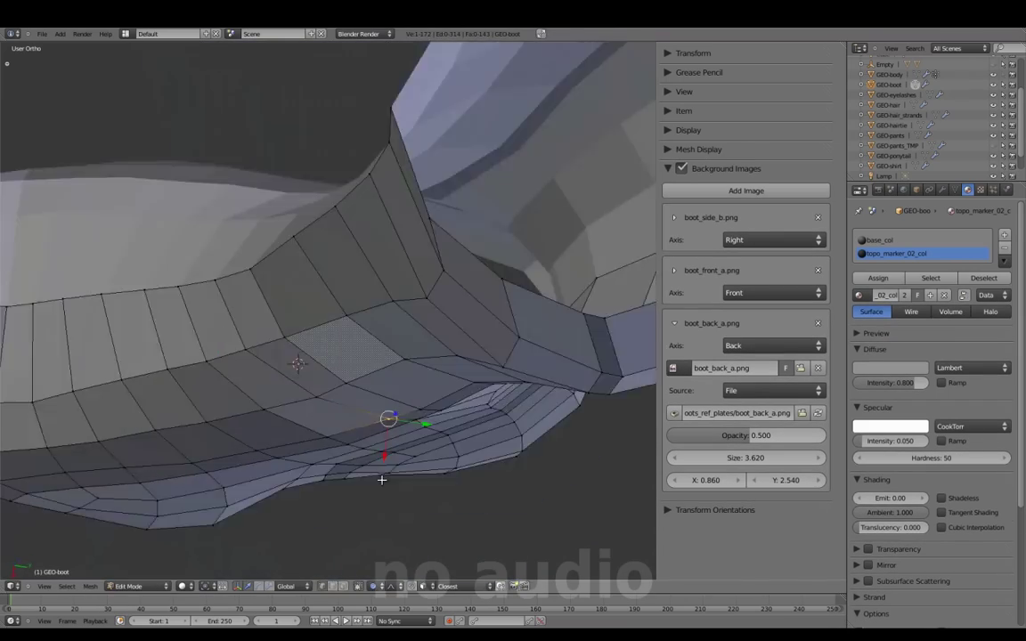
key("Tab")
mouse_move(373, 263)
middle_mouse_down()
mouse_move(229, 363)
mouse_move(293, 442)
mouse_move(267, 405)
mouse_move(456, 449)
mouse_move(324, 433)
mouse_move(332, 447)
mouse_move(365, 426)
mouse_move(332, 378)
mouse_move(336, 327)
mouse_move(394, 418)
mouse_move(297, 342)
middle_mouse_up()
key("Tab")
- Adjust a vertex near the heel gap and check the shape in Object Mode
key("Tab")
key("Tab")
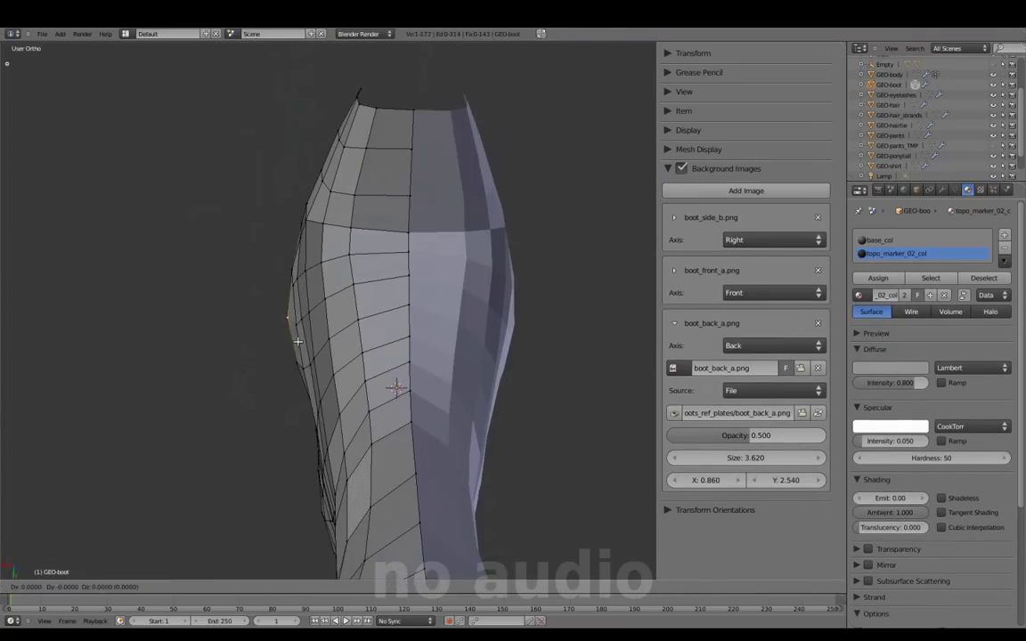
left_click(250, 315)
mouse_move(250, 315)
middle_mouse_down()
mouse_move(321, 408)
mouse_move(413, 382)
middle_mouse_up()
key("Tab")
scroll(410, 362, "down", 3)
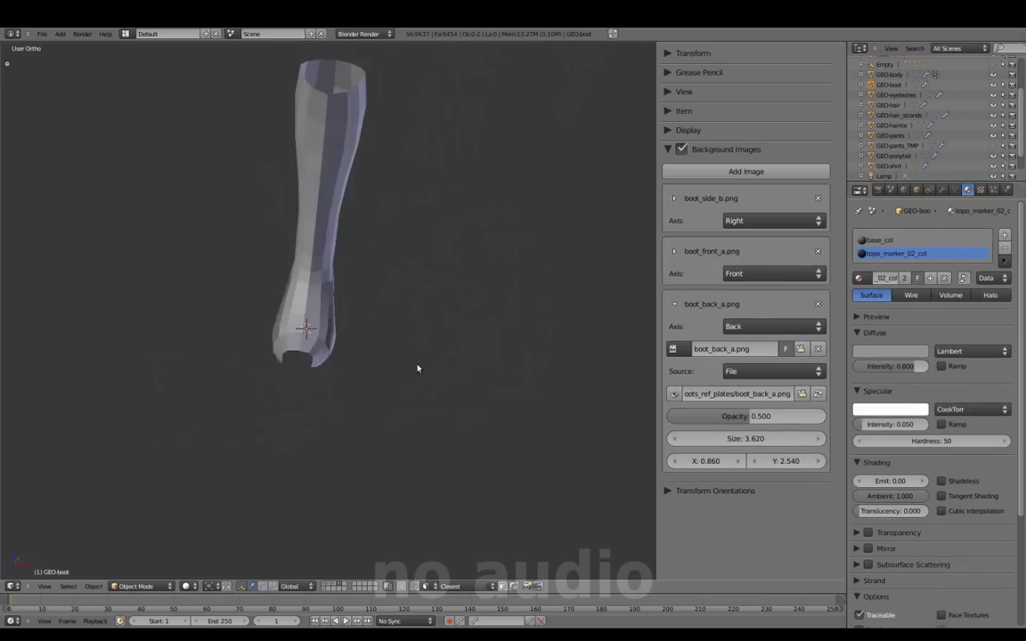
mouse_move(355, 361)
middle_mouse_down()
mouse_move(210, 476)
mouse_move(452, 407)
middle_mouse_up()
- Select the base_col material slot and add subdivision smoothing to the boot
key("Tab")
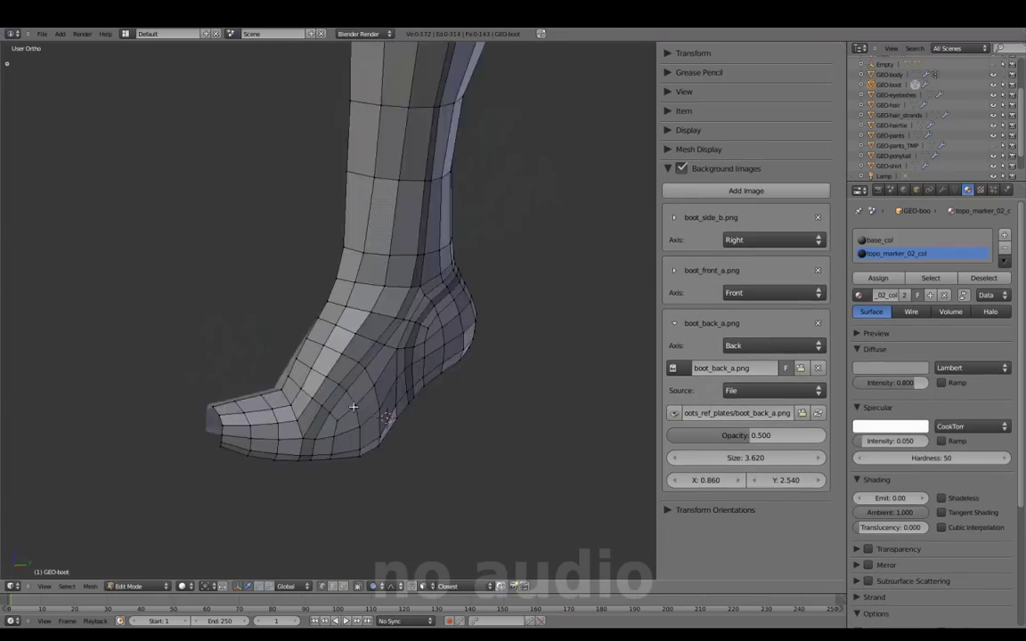
left_click(943, 194)
scroll(504, 389, "up", 3)
key("Tab")
key("t")
key("t")
key("n")
mouse_move(522, 328)
middle_mouse_down()
mouse_move(551, 374)
mouse_move(442, 373)
mouse_move(596, 403)
middle_mouse_up()
scroll(551, 374, "up", 4)
key("Tab")
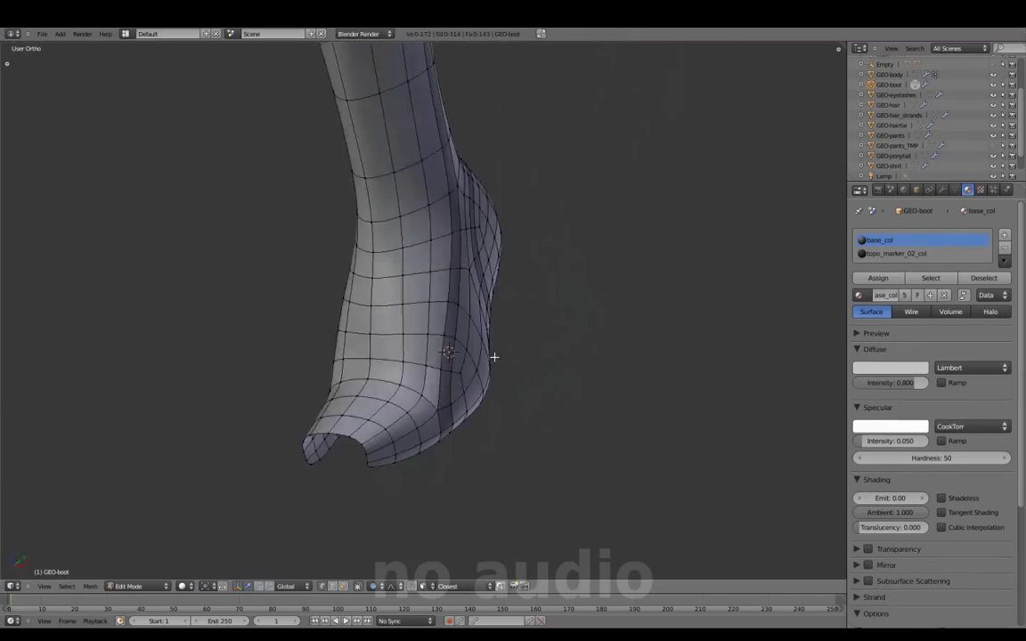
- Compare the boot against the Front and Right reference images
key("KP_3")
key("KP_1")
scroll(465, 355, "up", 4)
scroll(543, 373, "up", 2)
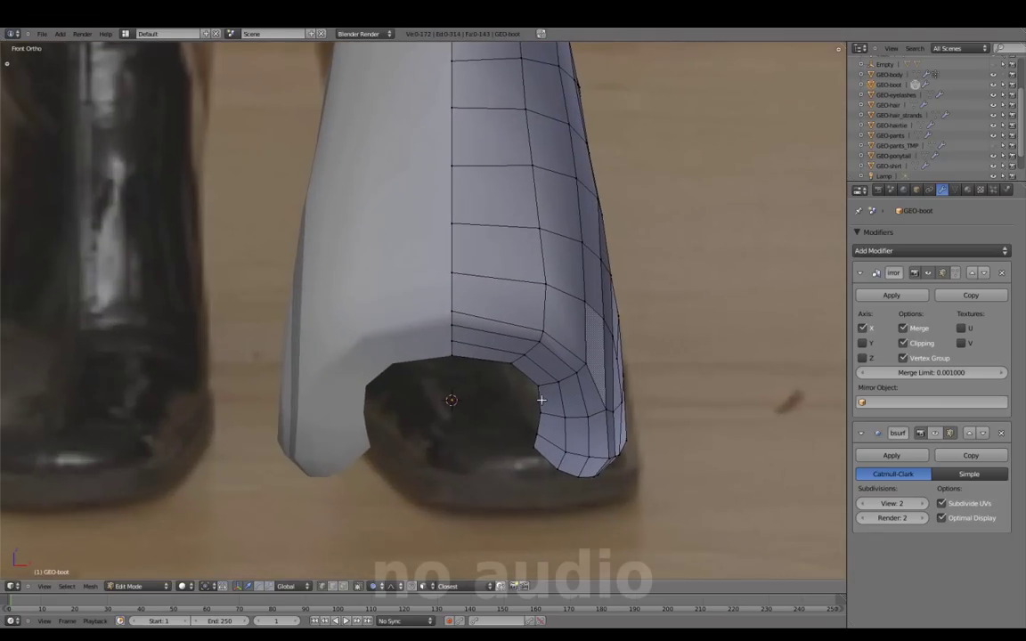
key("KP_3")
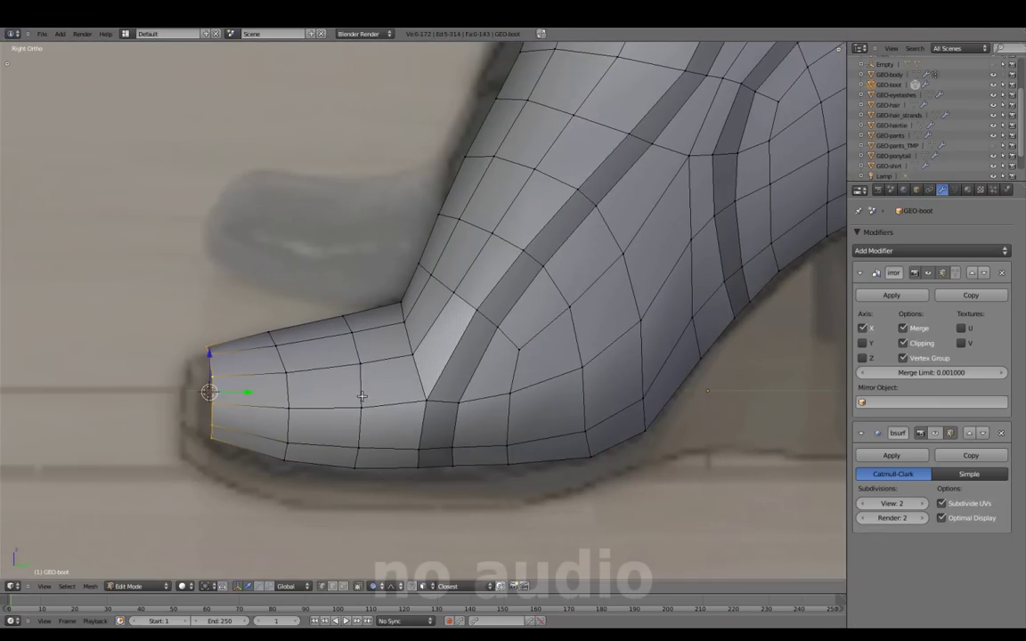
- Edge-slide the toe loop and scale it along X to square the toe tip
key("KP_1")
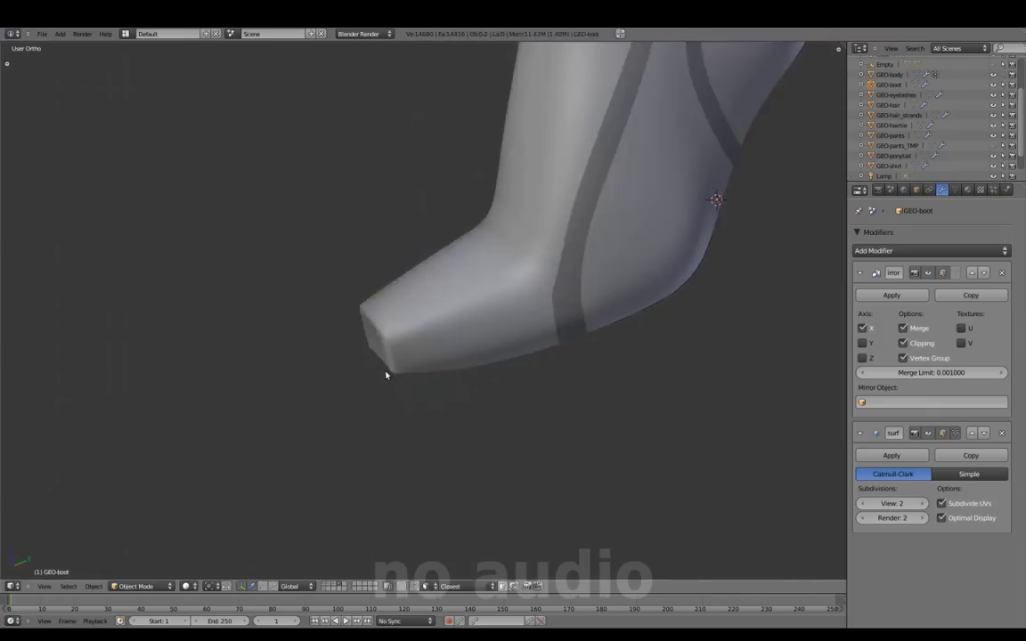
left_click(400, 324)
scroll(445, 334, "up", 2)
key("s")
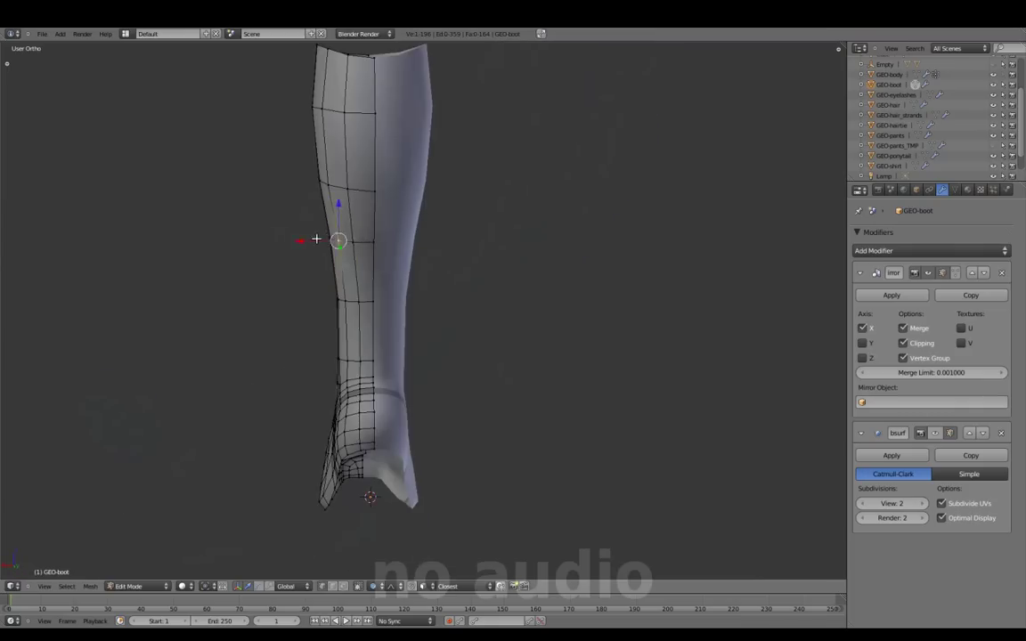
mouse_move(453, 413)
middle_mouse_down()
mouse_move(463, 309)
mouse_move(389, 229)
mouse_move(396, 283)
middle_mouse_up()
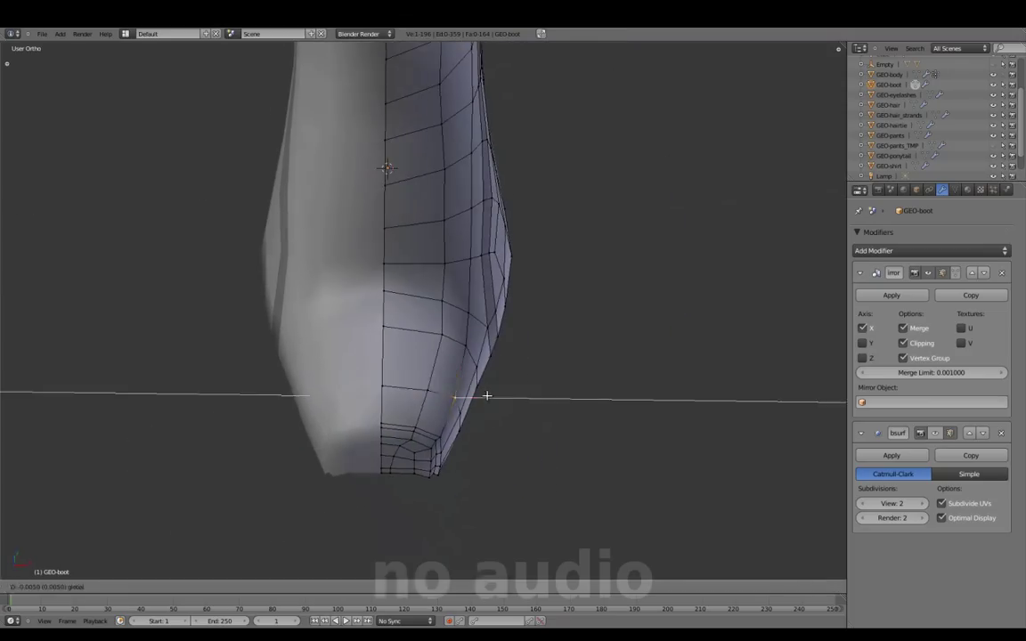
- Check the boot in Front and Right views and preview its smoothed shape
key("KP_1")
key("KP_3")
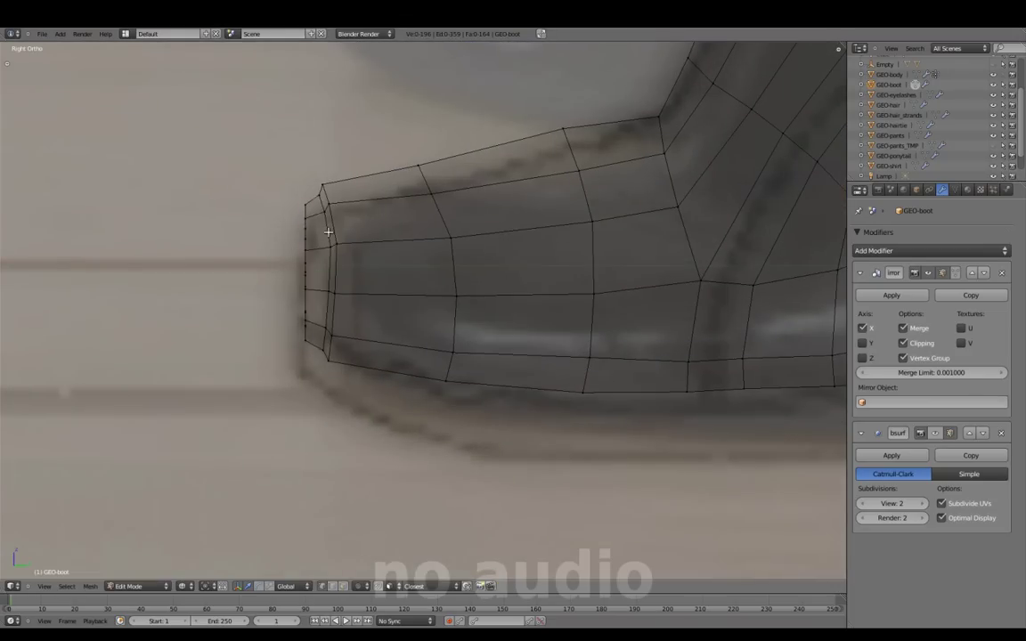
middle_click_drag(334, 267, 325, 327)
key("Tab")
mouse_move(424, 350)
middle_mouse_down()
mouse_move(350, 385)
mouse_move(424, 325)
mouse_move(419, 357)
middle_mouse_up()
key("Tab")
scroll(423, 325, "up", 3)
- Select the sole's bottom loop and flatten it to zero depth along Y
right_click(450, 392, "alt")
middle_click_drag(450, 392, 502, 387)
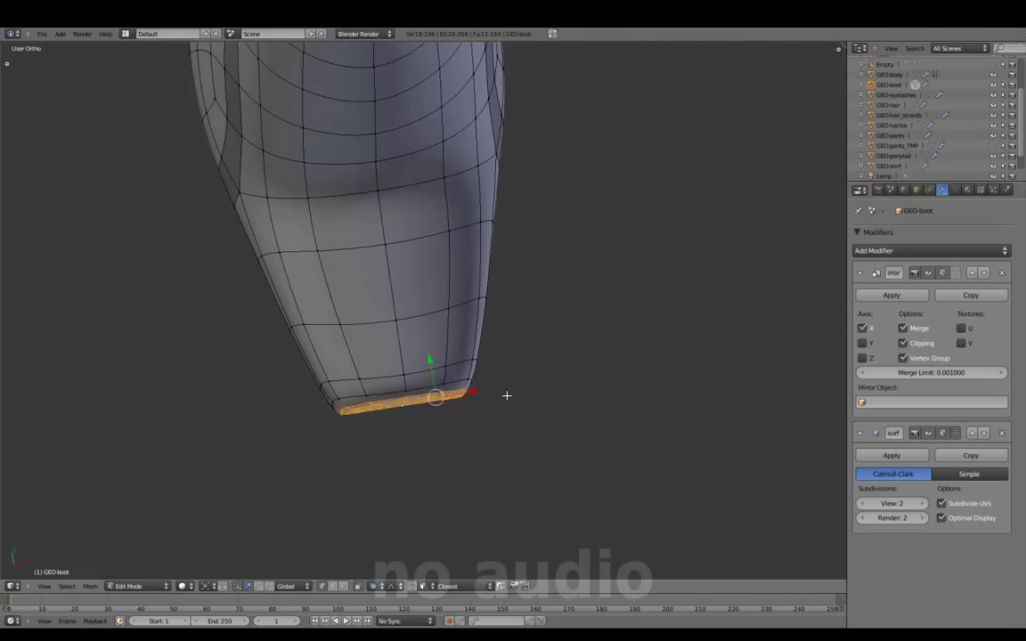
key("KP_3")
key("g")
key("y")
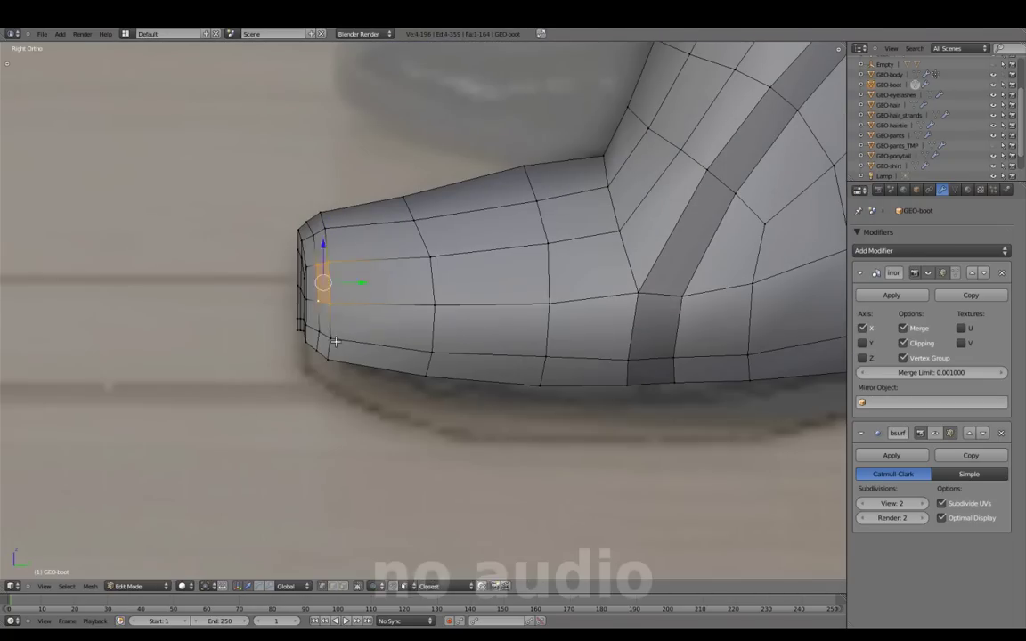
left_click(332, 296)
mouse_move(332, 296)
middle_mouse_down()
mouse_move(427, 435)
mouse_move(680, 408)
mouse_move(453, 422)
middle_mouse_up()
key("c")
key("Return")
middle_click_drag(657, 421, 518, 318)
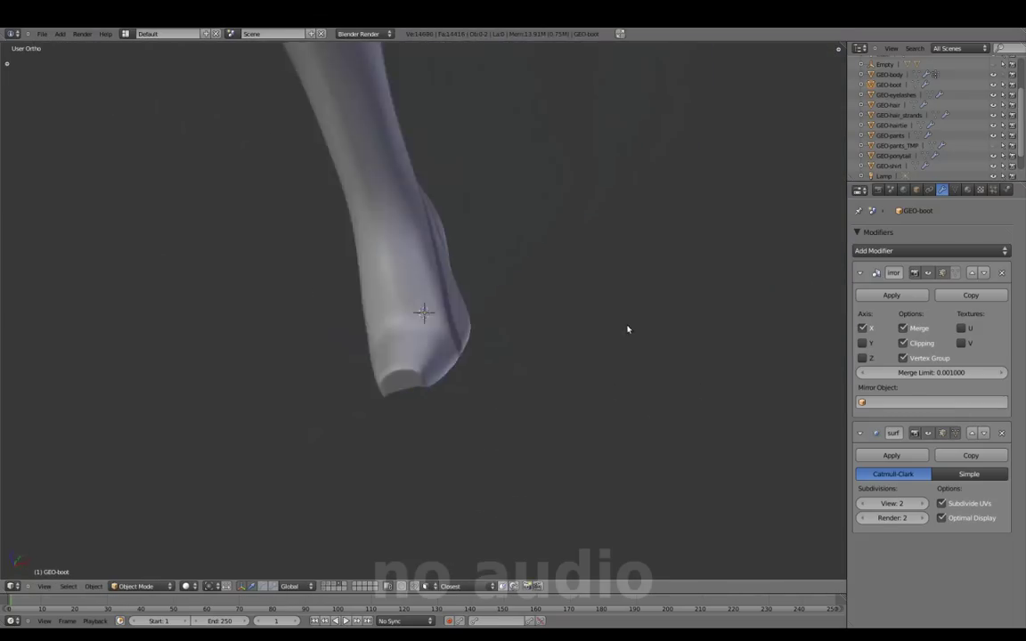
- Move the toe vertices and rotate them slightly downward in Right view
key("KP_3")
left_click(234, 300)
scroll(357, 285, "down", 2)
key("r")
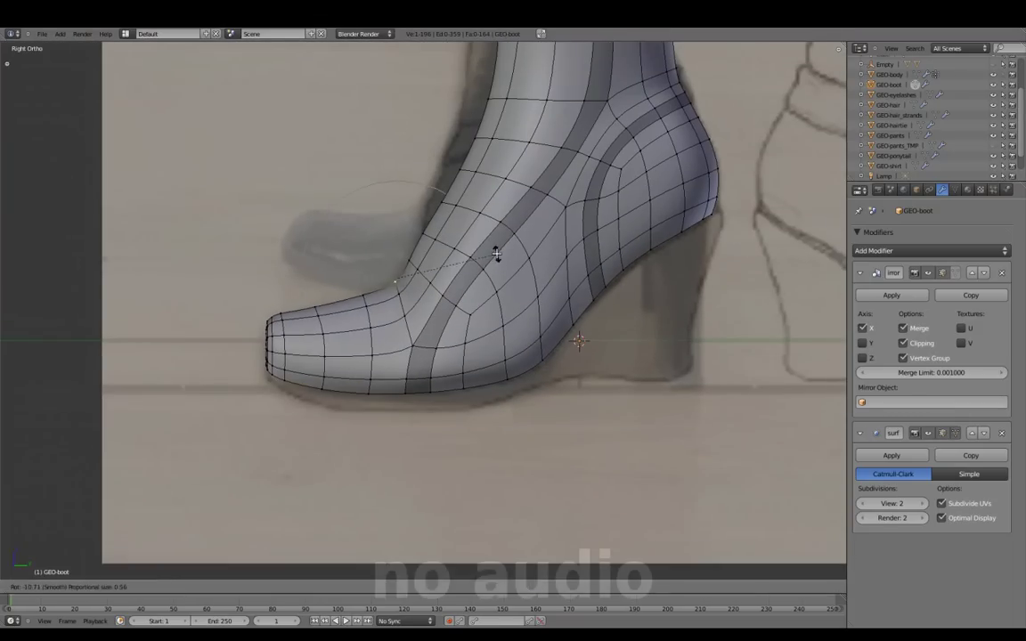
left_click(422, 274)
middle_click_drag(423, 274, 508, 382)
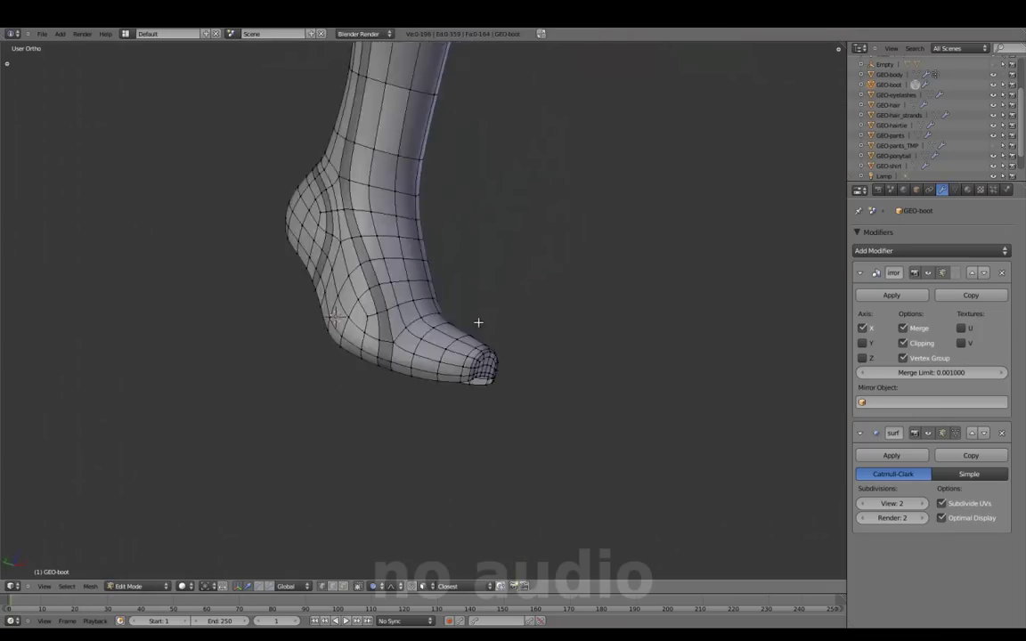
- Reposition the toe vertices, including a vertical Z move, to follow the reference profile
key("g")
left_click(521, 262)
middle_click_drag(520, 263, 443, 277)
key("g")
key("z")
left_click(452, 278)
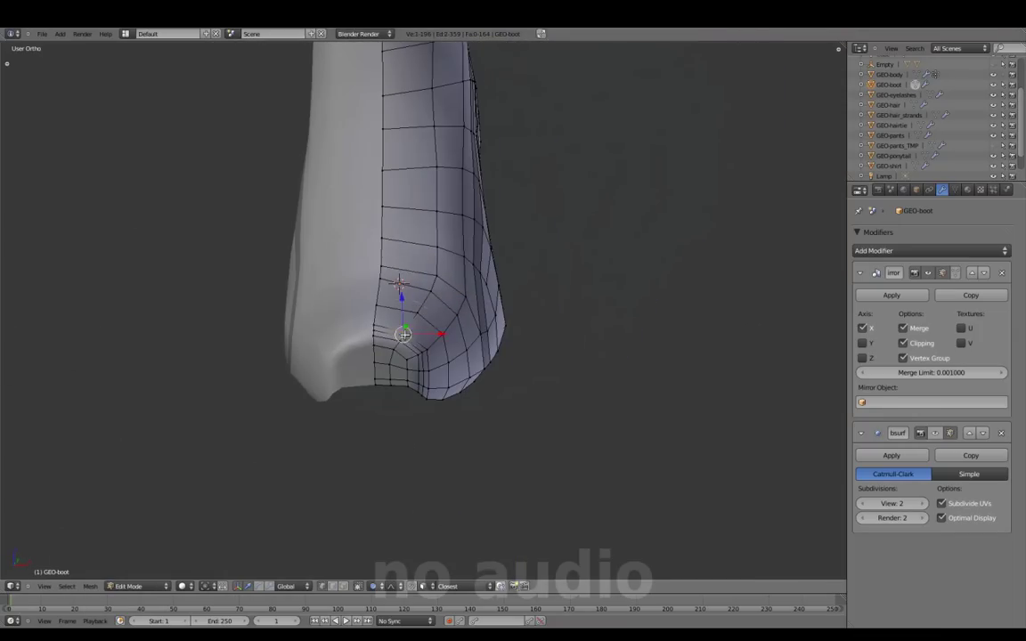
middle_click_drag(412, 327, 456, 258)
left_click(485, 197)
mouse_move(484, 197)
middle_mouse_down()
mouse_move(494, 321)
mouse_move(474, 336)
middle_mouse_up()
- Soft-falloff move the instep to match the side reference photo
key("Tab")
scroll(473, 337, "down", 3)
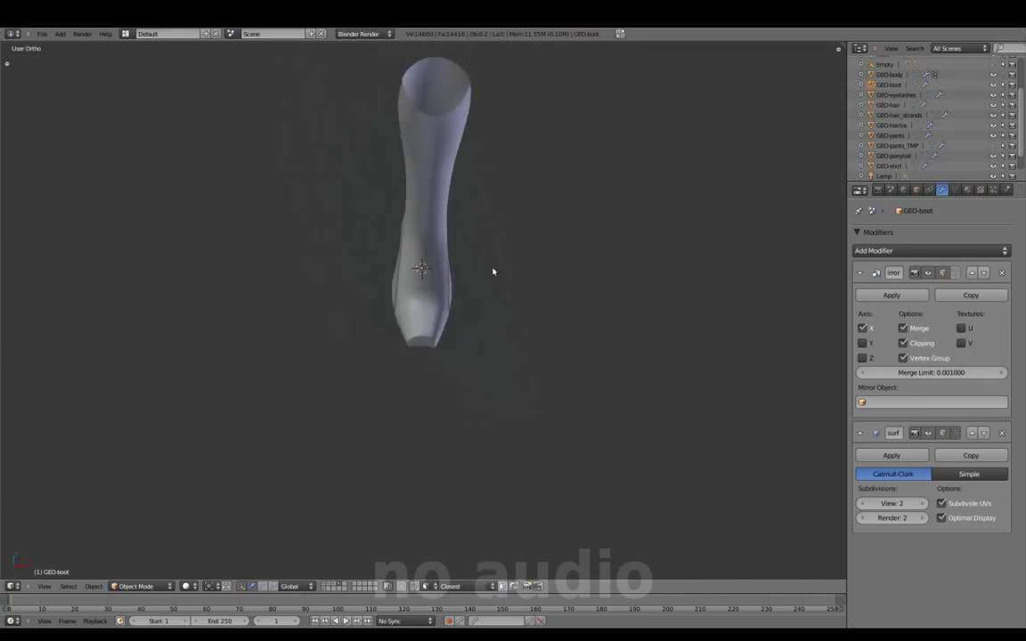
key("Tab")
scroll(408, 381, "up", 4)
left_click(477, 257)
mouse_move(477, 257)
middle_mouse_down()
mouse_move(477, 354)
mouse_move(561, 359)
mouse_move(511, 262)
middle_mouse_up()
key("g")
left_click(492, 339)
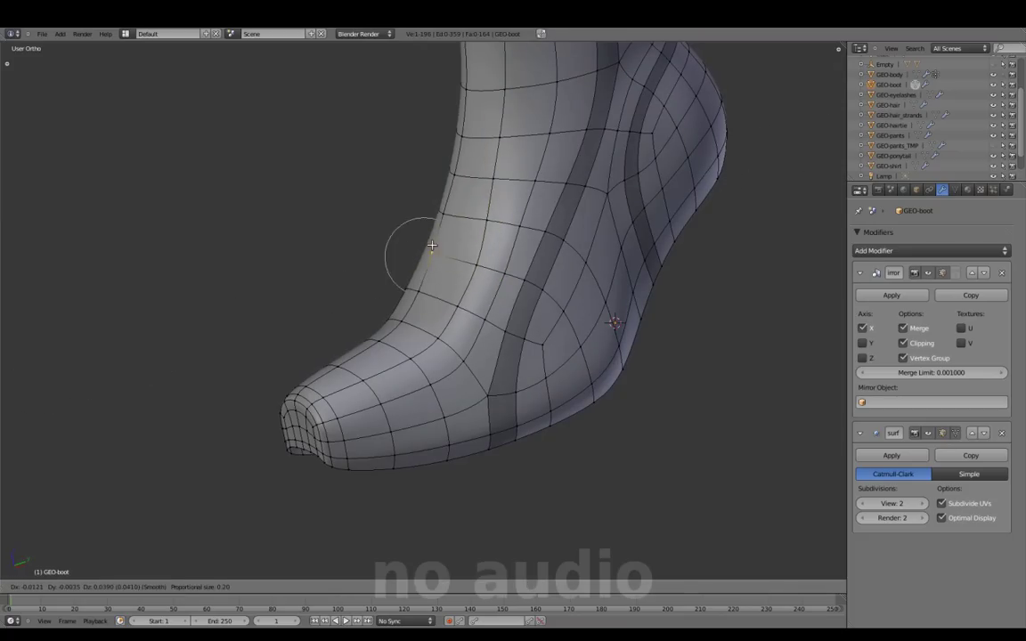
middle_click_drag(432, 245, 418, 225)
mouse_move(415, 96)
middle_mouse_down()
mouse_move(492, 172)
mouse_move(488, 337)
mouse_move(458, 366)
mouse_move(499, 370)
mouse_move(619, 426)
mouse_move(534, 401)
mouse_move(426, 436)
mouse_move(936, 410)
middle_mouse_up()
left_click(498, 371)
- Preview the smoothed boot against the side reference in Right view
key("Tab")
key("Tab")
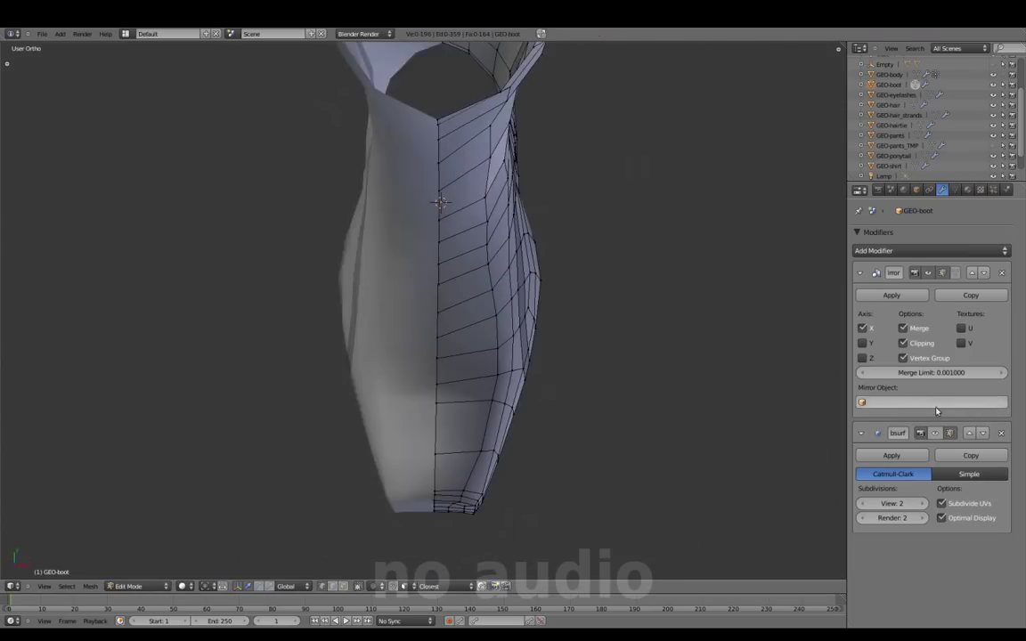
mouse_move(437, 285)
middle_mouse_down()
mouse_move(309, 348)
mouse_move(438, 359)
mouse_move(436, 394)
mouse_move(509, 366)
mouse_move(691, 408)
middle_mouse_up()
scroll(309, 348, "up", 5)
key("KP_3")
key("Tab")
mouse_move(422, 296)
middle_mouse_down()
mouse_move(602, 348)
mouse_move(525, 321)
middle_mouse_up()
key("Tab")
- Level the boot's bottom sole edge by scaling it to zero along Z
key("KP_3")
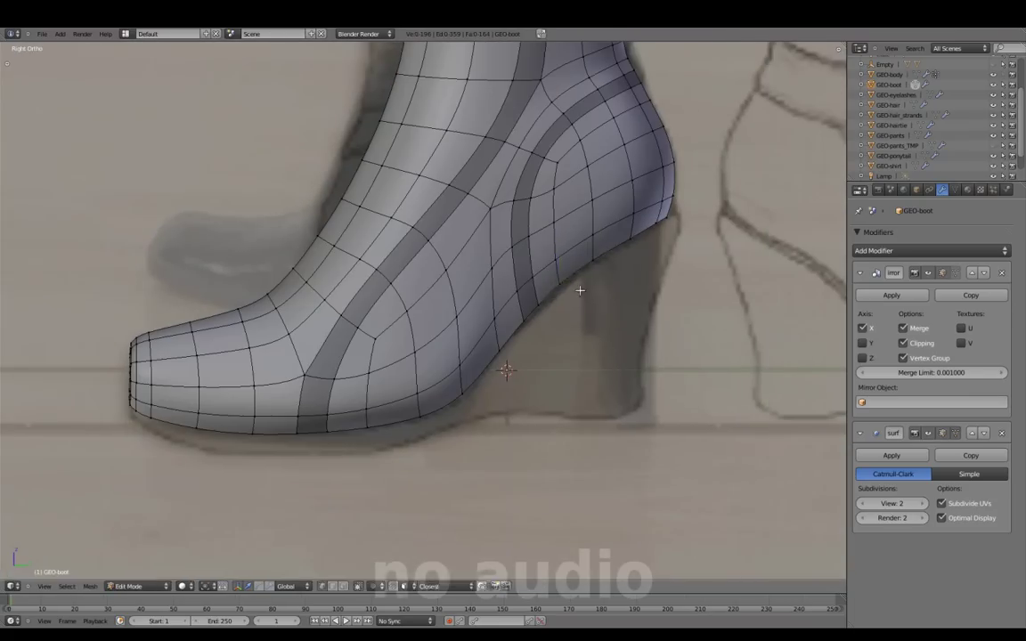
scroll(523, 440, "down", 2)
mouse_move(523, 440)
middle_mouse_down()
mouse_move(446, 418)
mouse_move(318, 462)
mouse_move(389, 389)
middle_mouse_up()
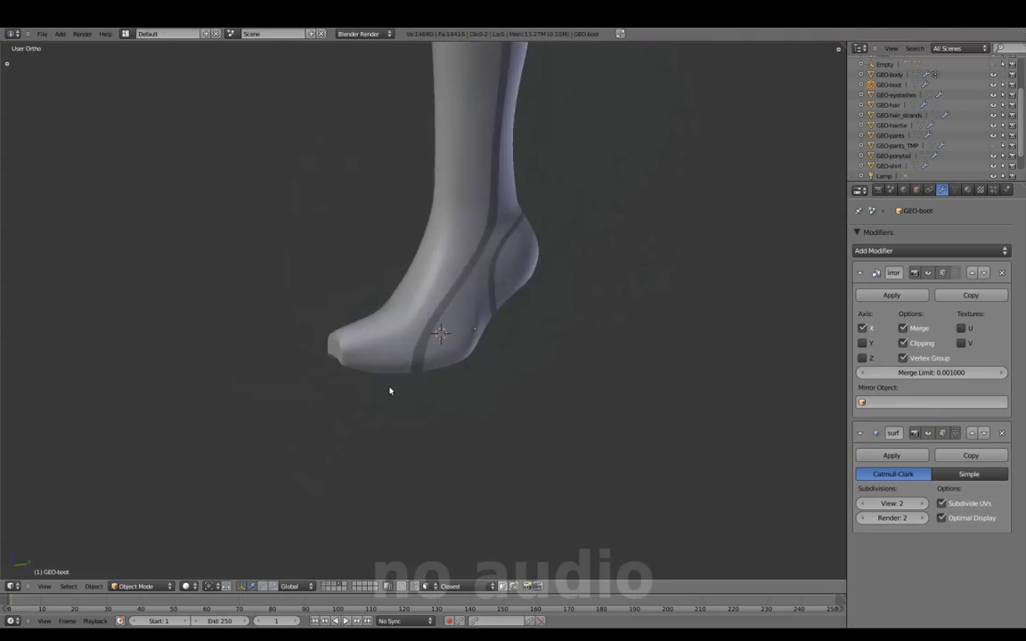
key("KP_3")
scroll(653, 394, "up", 2)
scroll(653, 394, "up", 2)
scroll(184, 295, "up", 1)
middle_click_drag(184, 295, 472, 389)
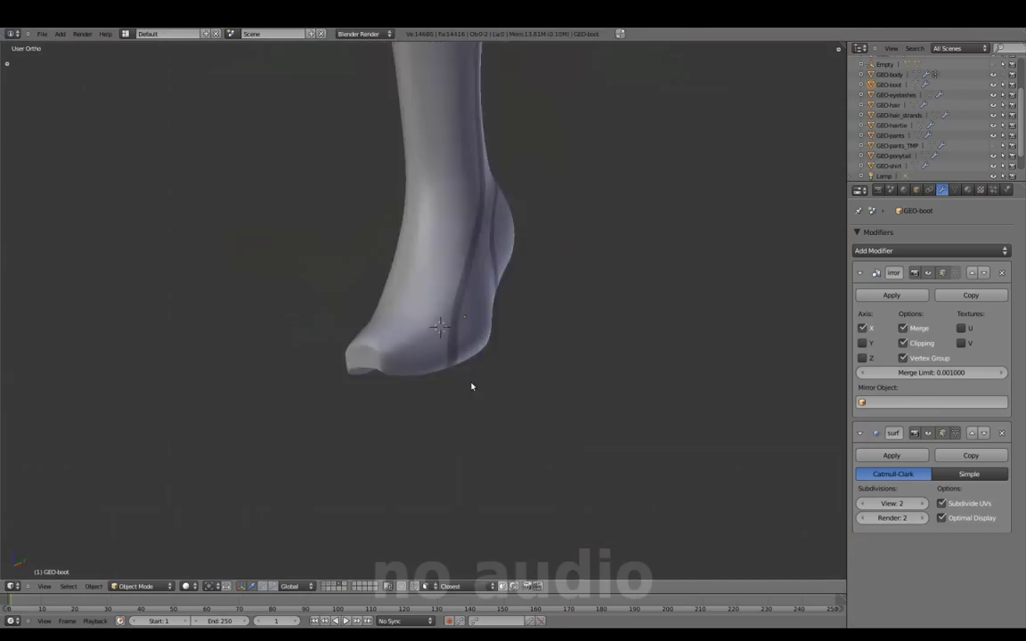
key("KP_3")
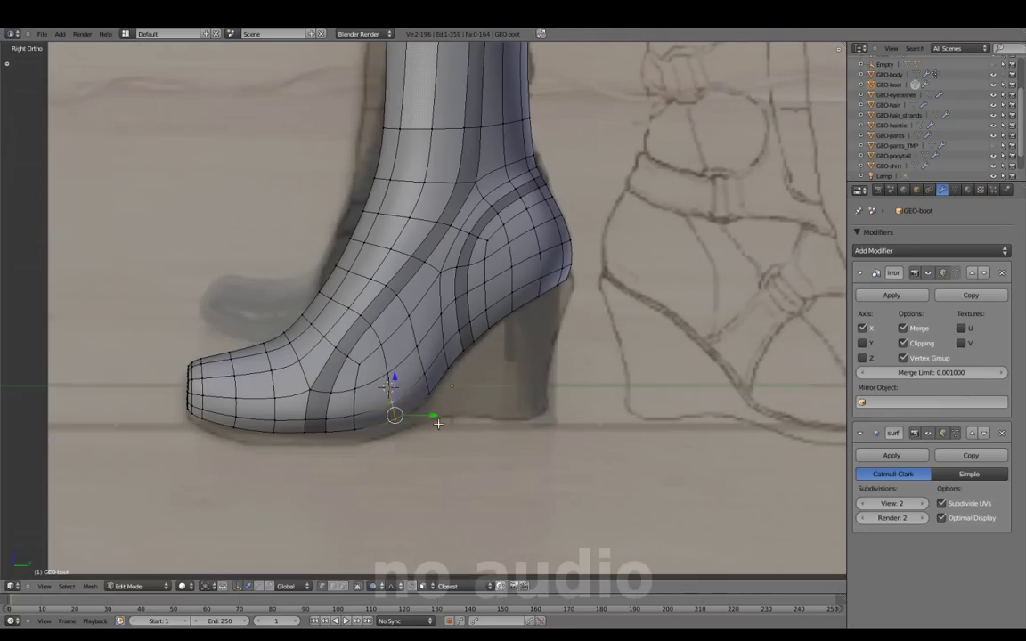
scroll(445, 356, "up", 1)
key("s")
key("z")
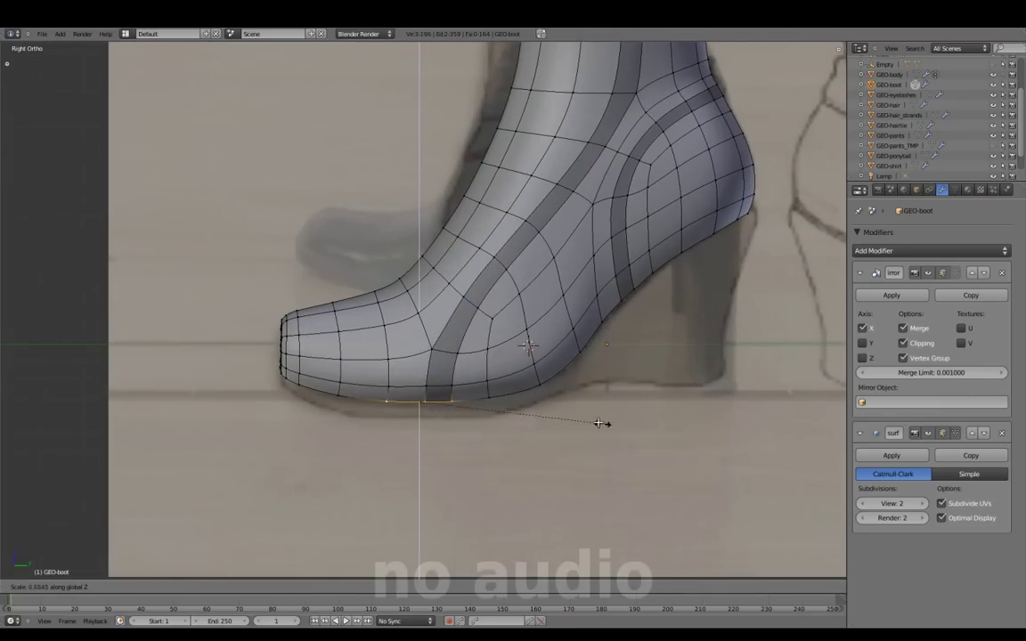
left_click(598, 423)
- Reposition toe vertices in side view to form the squared toe-cap outline
middle_click_drag(598, 423, 543, 465)
key("KP_3")
scroll(527, 520, "up", 3)
right_click(356, 277)
key("g")
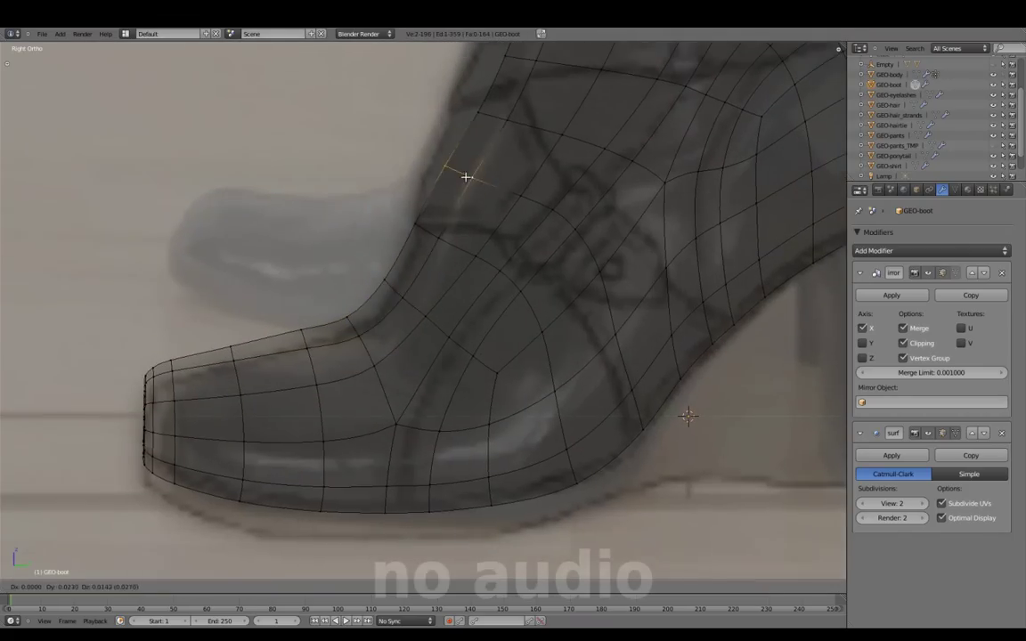
left_click(465, 177)
scroll(466, 177, "down", 3)
scroll(352, 333, "up", 3)
left_click(269, 311)
- Slide an edge loop under the toe to mark the sole seam, then preview the smoothed boot
mouse_move(270, 312)
middle_mouse_down()
mouse_move(625, 328)
mouse_move(470, 350)
middle_mouse_up()
scroll(470, 350, "up", 3)
key("g")
key("g")
left_click(611, 383)
key("Tab")
middle_click_drag(611, 383, 511, 382)
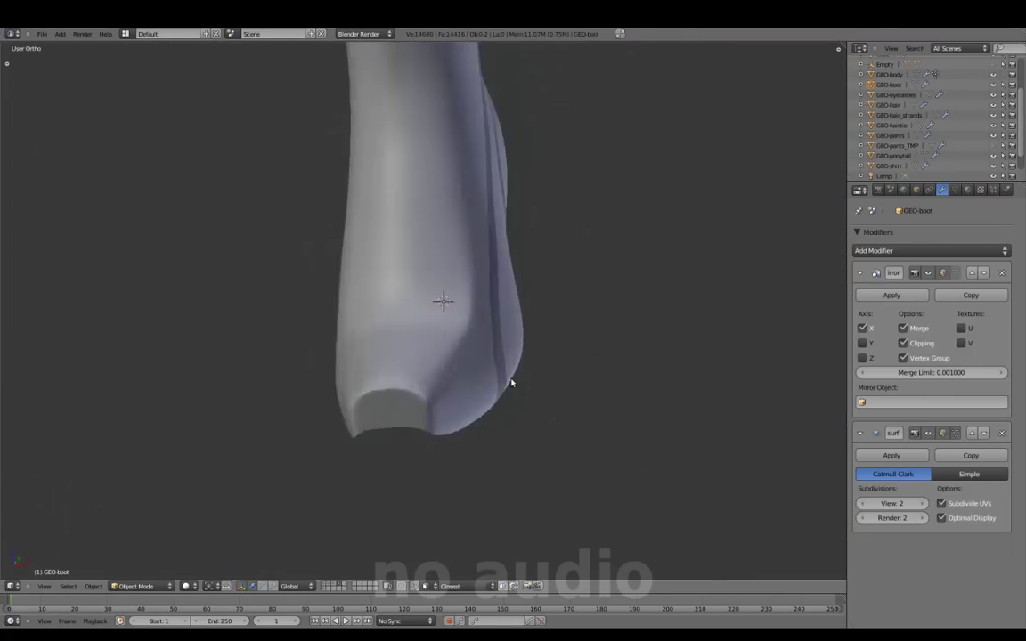
middle_click_drag(436, 348, 505, 370)
scroll(505, 371, "up", 2)
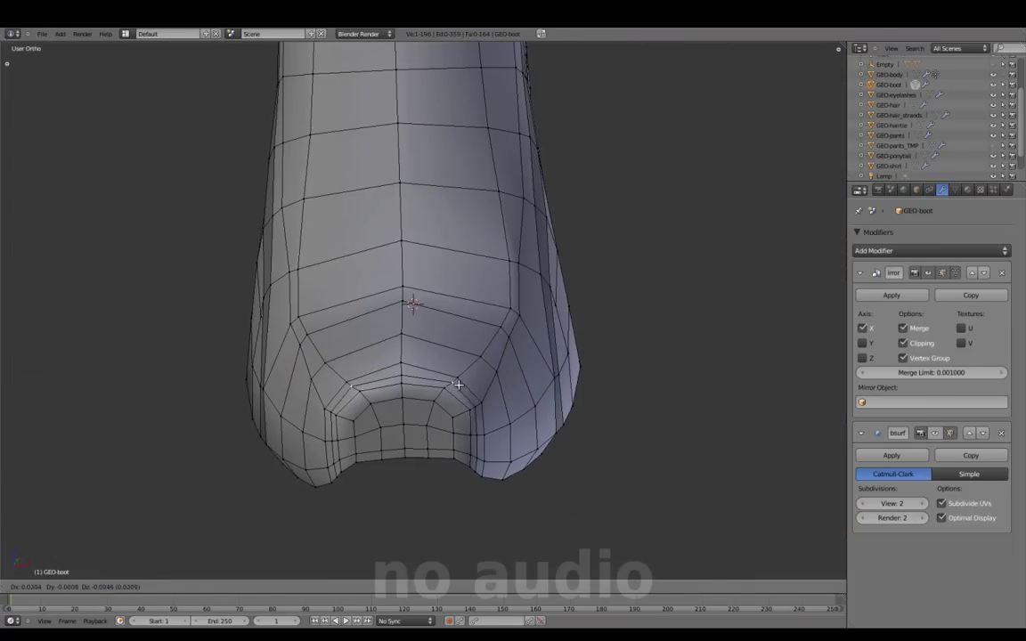
scroll(481, 277, "down", 2)
mouse_move(747, 409)
middle_mouse_down()
mouse_move(427, 350)
mouse_move(491, 431)
mouse_move(515, 414)
mouse_move(493, 412)
mouse_move(515, 320)
mouse_move(463, 345)
middle_mouse_up()
- Nudge the selected toe-cap vertices and check the smoothed boot from underneath
key("g")
middle_click_drag(619, 352, 374, 370)
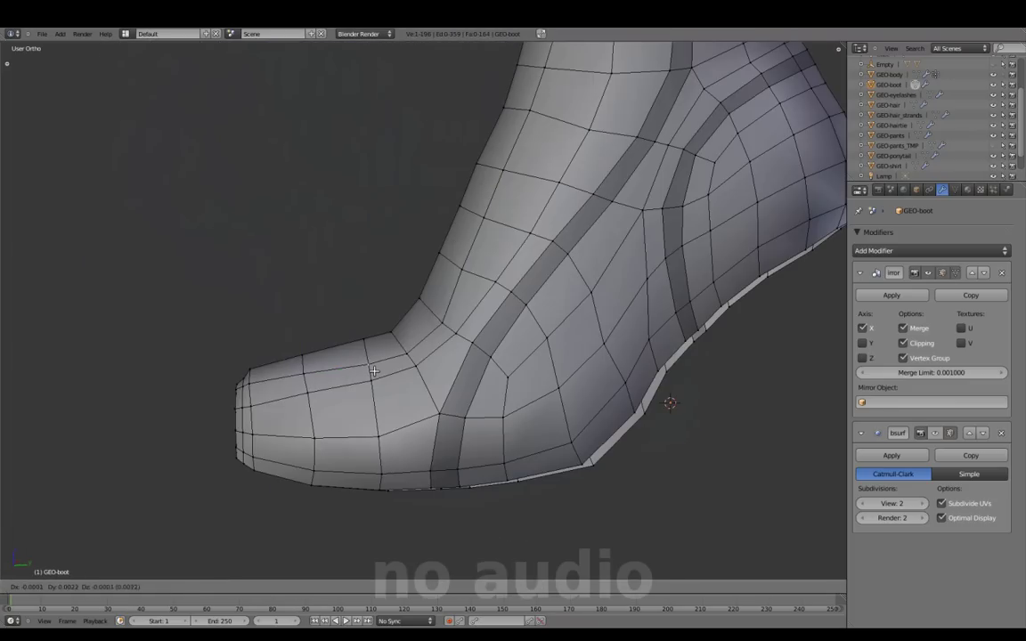
mouse_move(468, 269)
middle_mouse_down()
mouse_move(705, 232)
mouse_move(584, 424)
mouse_move(442, 371)
mouse_move(453, 269)
mouse_move(378, 366)
mouse_move(480, 338)
mouse_move(613, 373)
middle_mouse_up()
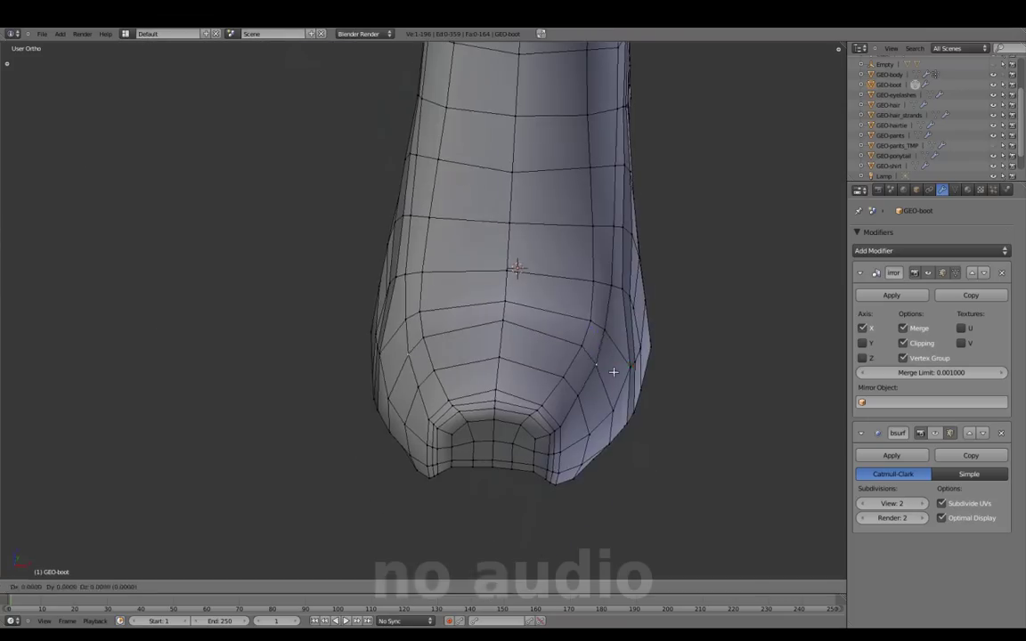
key("Tab")
mouse_move(589, 317)
middle_mouse_down()
mouse_move(557, 352)
mouse_move(556, 304)
mouse_move(600, 297)
mouse_move(516, 211)
mouse_move(569, 305)
mouse_move(609, 323)
mouse_move(543, 320)
middle_mouse_up()
key("Tab")
scroll(557, 304, "up", 3)
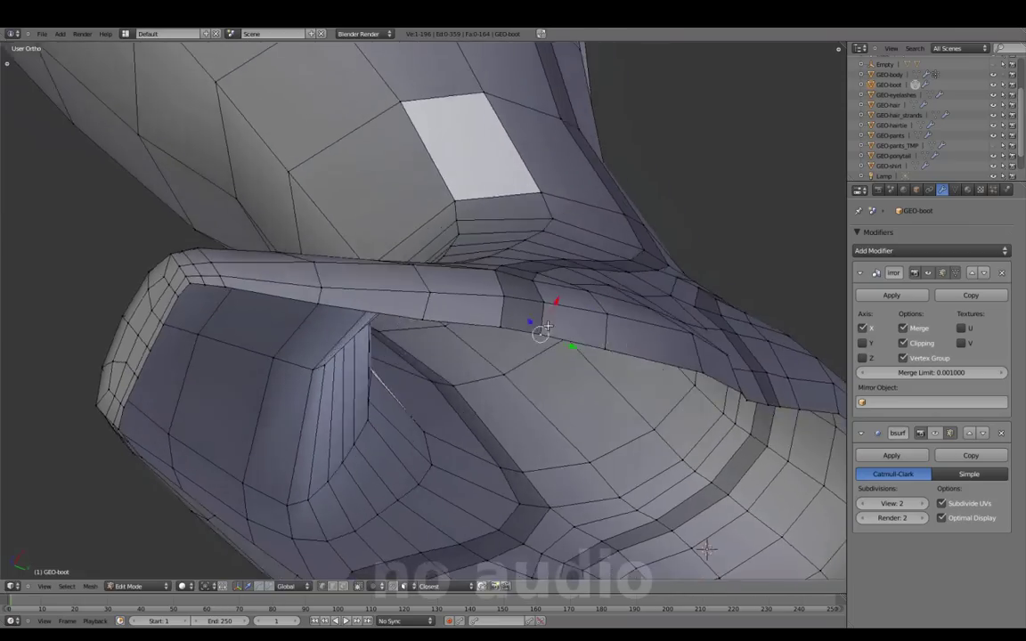
- Move a vertex on the lower shaft in side view to smooth the edge flow
key("Tab")
scroll(549, 434, "down", 5)
middle_click_drag(549, 434, 329, 413)
key("Tab")
key("KP_3")
scroll(452, 358, "up", 5)
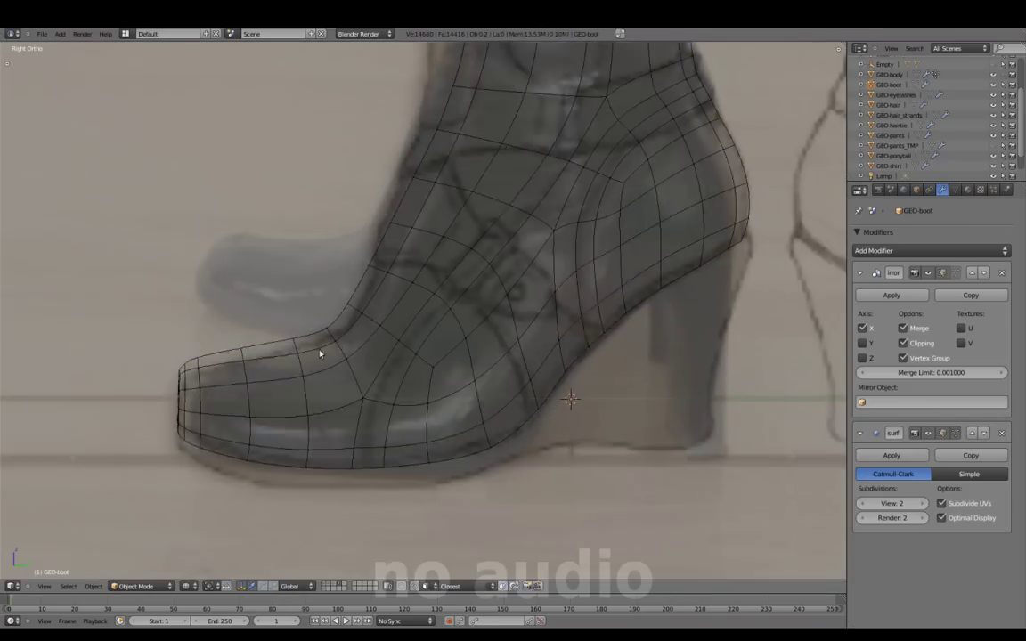
right_click(420, 227)
scroll(458, 184, "up", 3)
key("g")
left_click(464, 313)
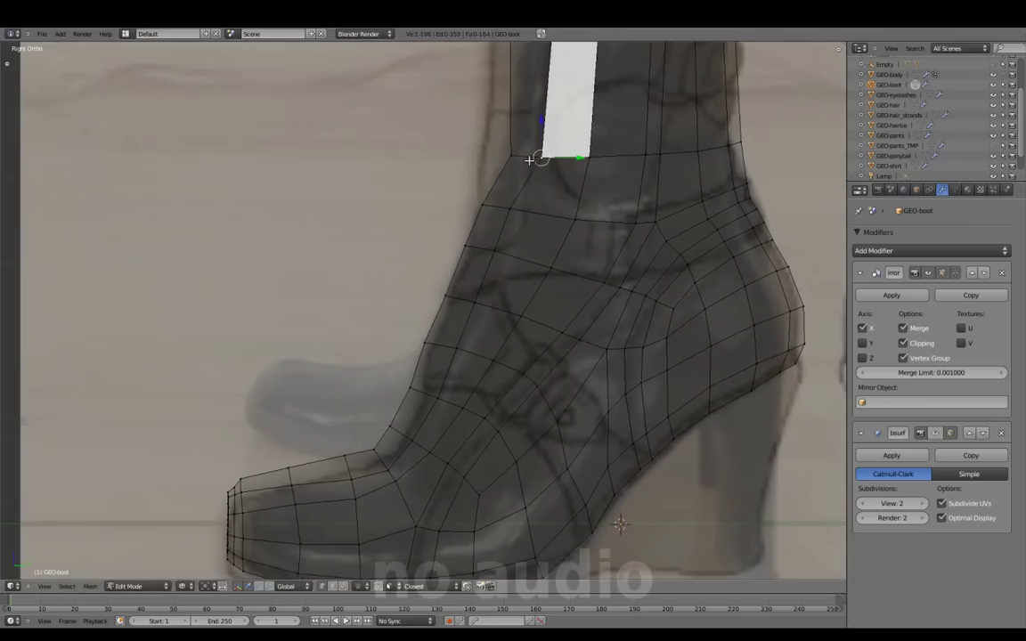
- Show the tool shelf and adjust another vertex near the instep
key("t")
scroll(447, 335, "down", 2)
scroll(447, 335, "down", 1)
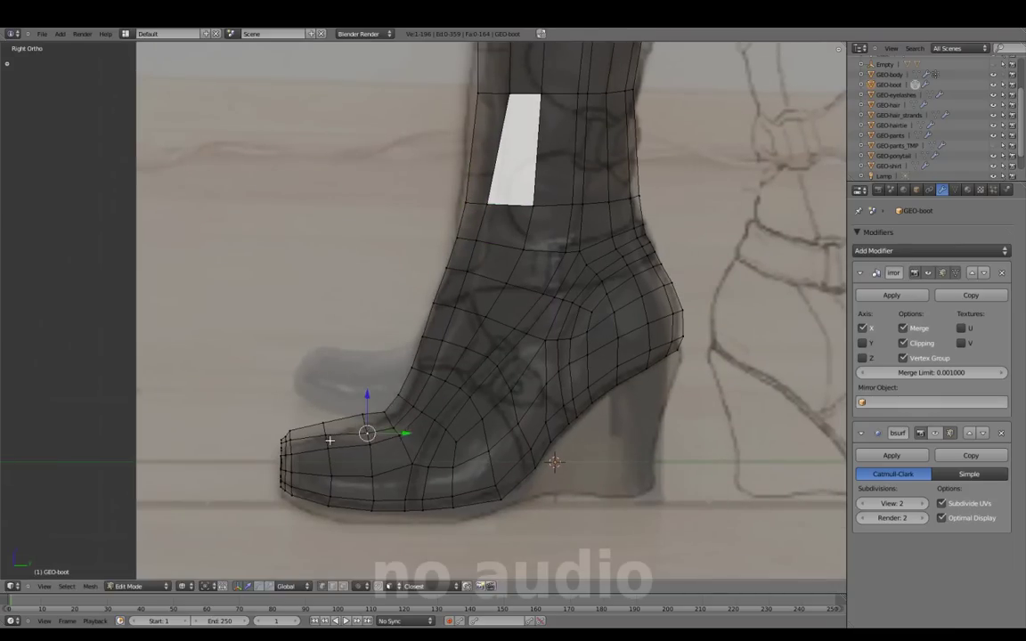
middle_click_drag(374, 473, 463, 339)
key("KP_3")
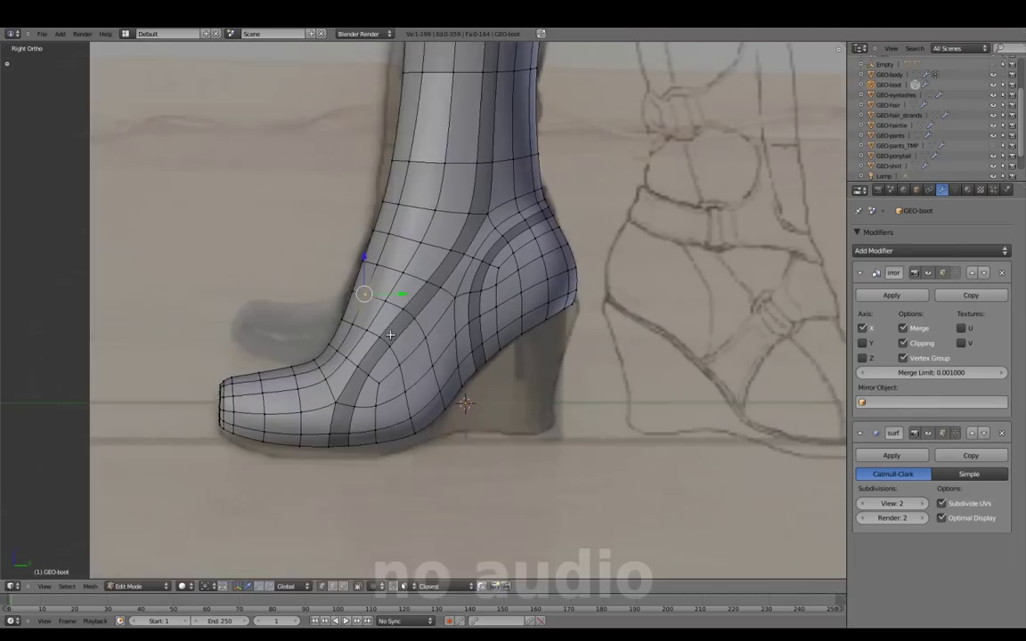
key("g")
left_click(320, 389)
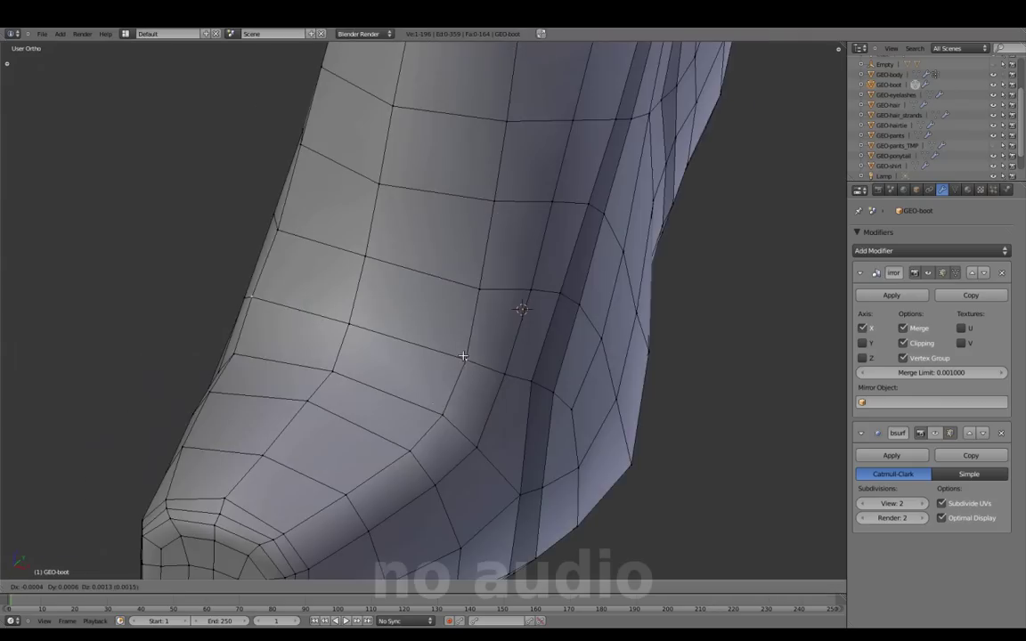
- Shift the selected vertices sideways along X where the seam strips meet
mouse_move(320, 389)
middle_mouse_down()
mouse_move(315, 230)
mouse_move(428, 332)
middle_mouse_up()
key("g")
key("x")
left_click(315, 230)
scroll(365, 272, "up", 1)
left_click(380, 252)
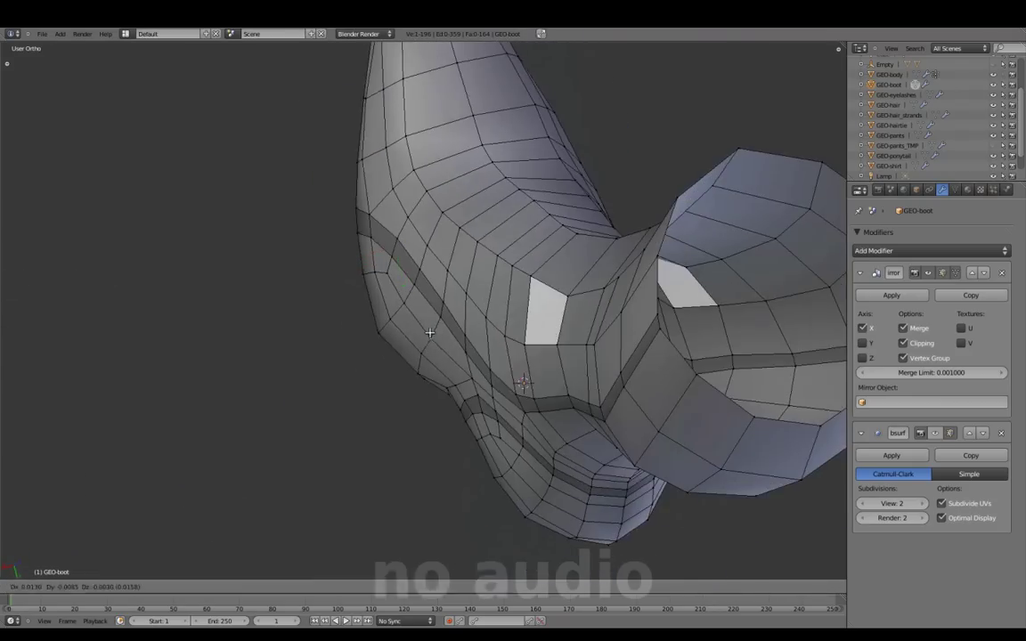
- Preview the smoothed boot and inspect the ankle and heel against the side reference
key("Tab")
key("KP_3")
scroll(572, 325, "up", 2)
key("Tab")
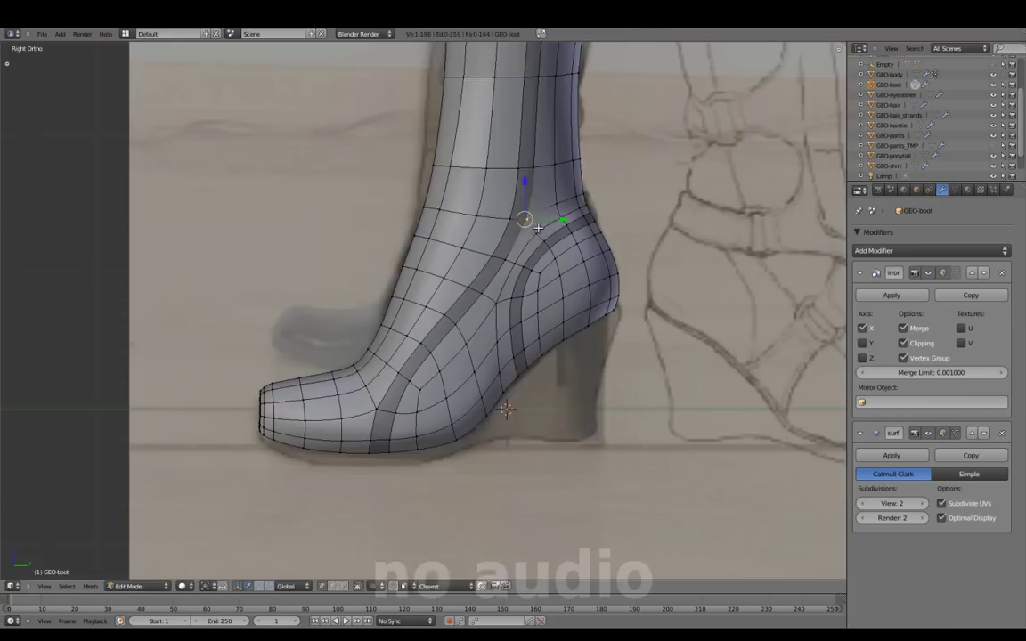
scroll(572, 325, "up", 3)
mouse_move(572, 325)
middle_mouse_down()
mouse_move(423, 278)
mouse_move(588, 260)
middle_mouse_up()
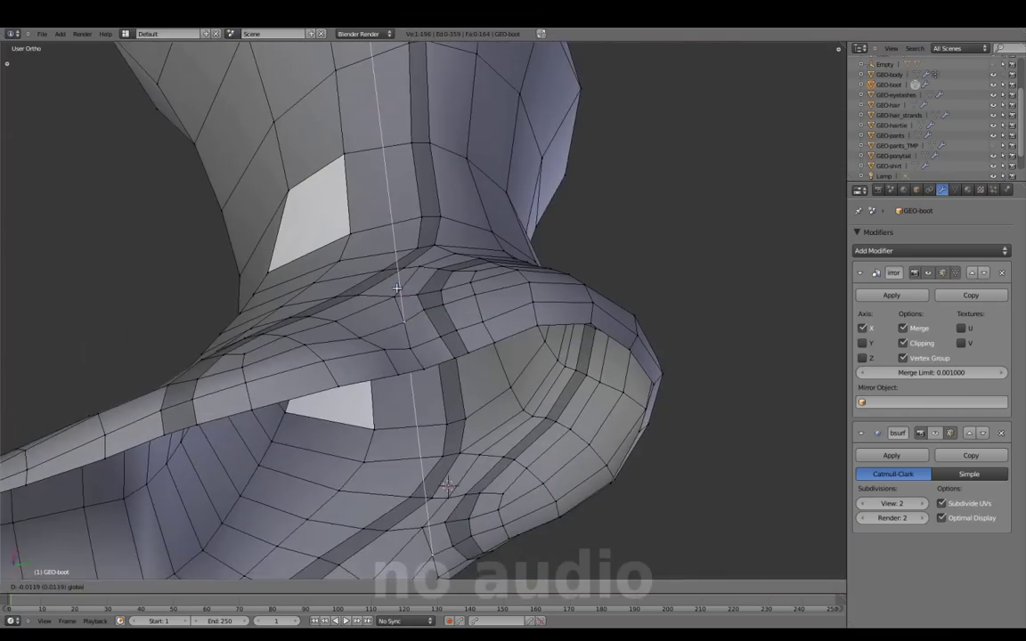
middle_click_drag(615, 216, 790, 378)
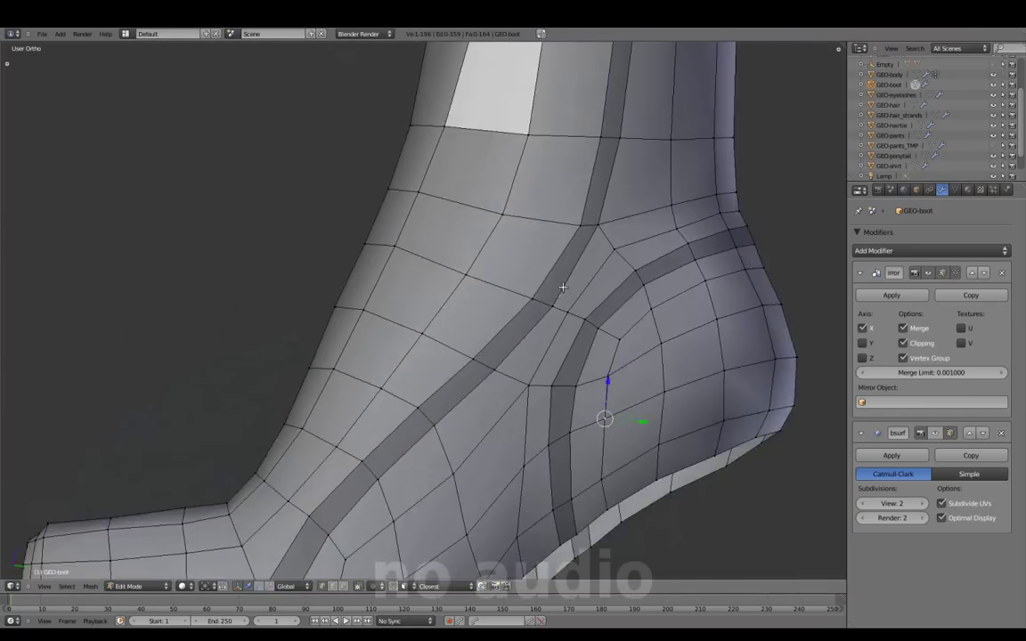
key("KP_3")
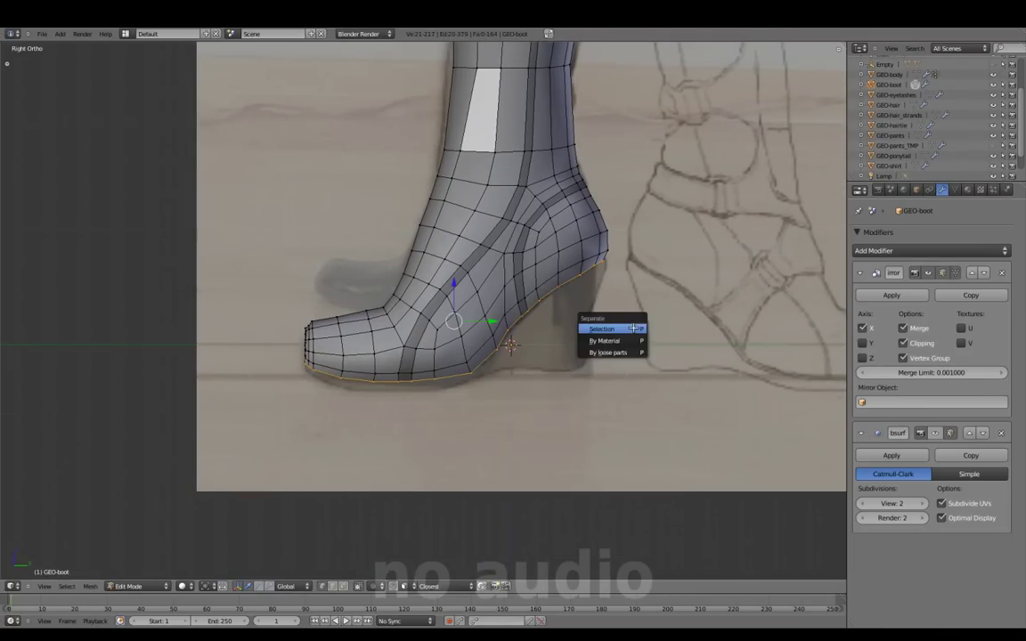
- Separate the bottom edge loop into GEO-boot.001 and isolate it in local top view
left_click(634, 328)
key("Tab")
right_click(526, 344)
key("Tab")
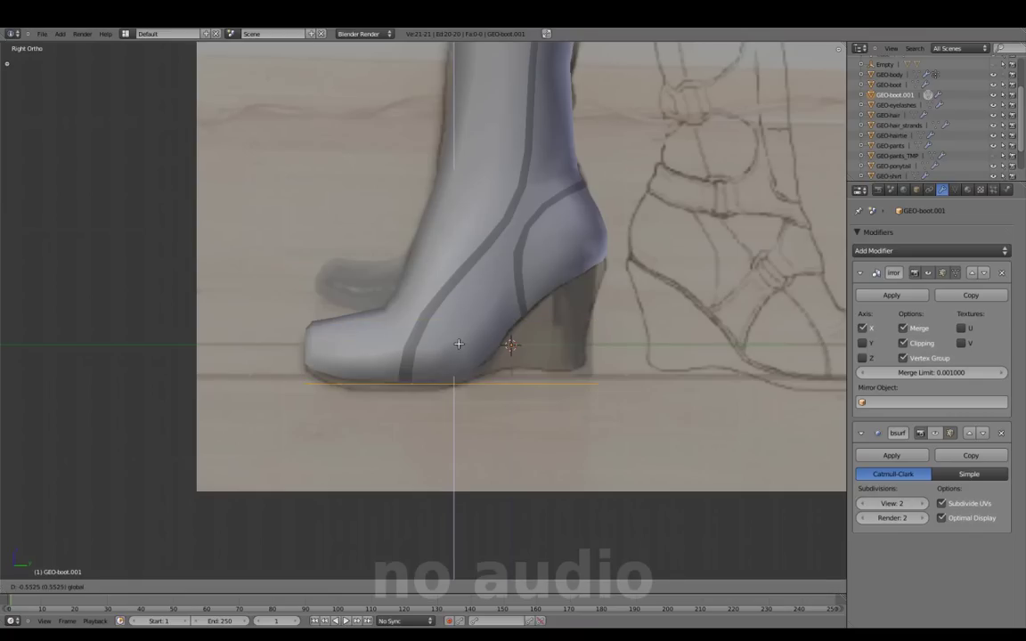
key("KP_Divide")
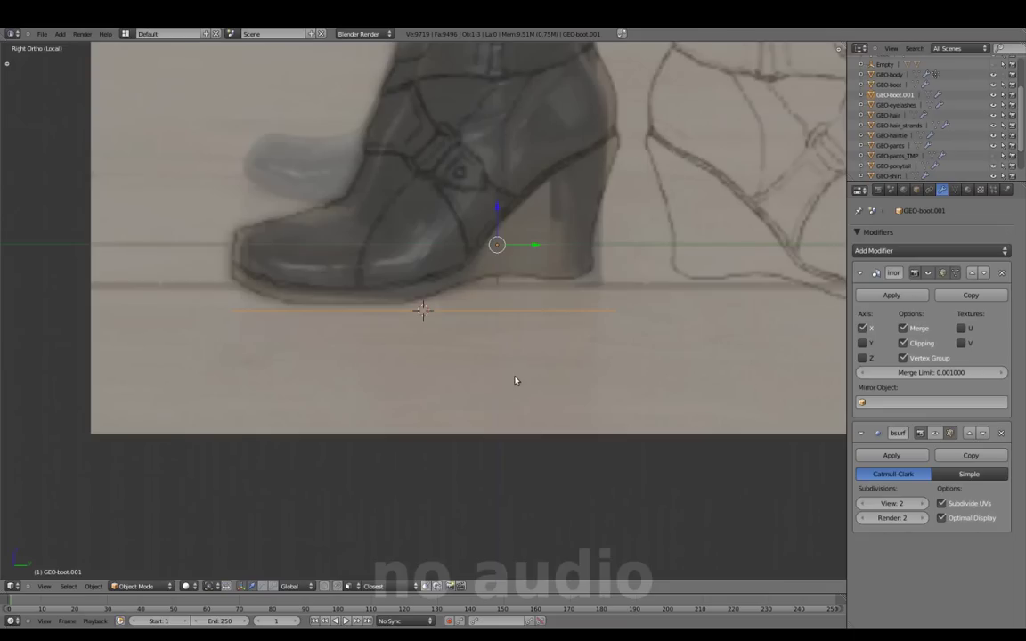
key("KP_7")
middle_click_drag(518, 347, 520, 335, "shift")
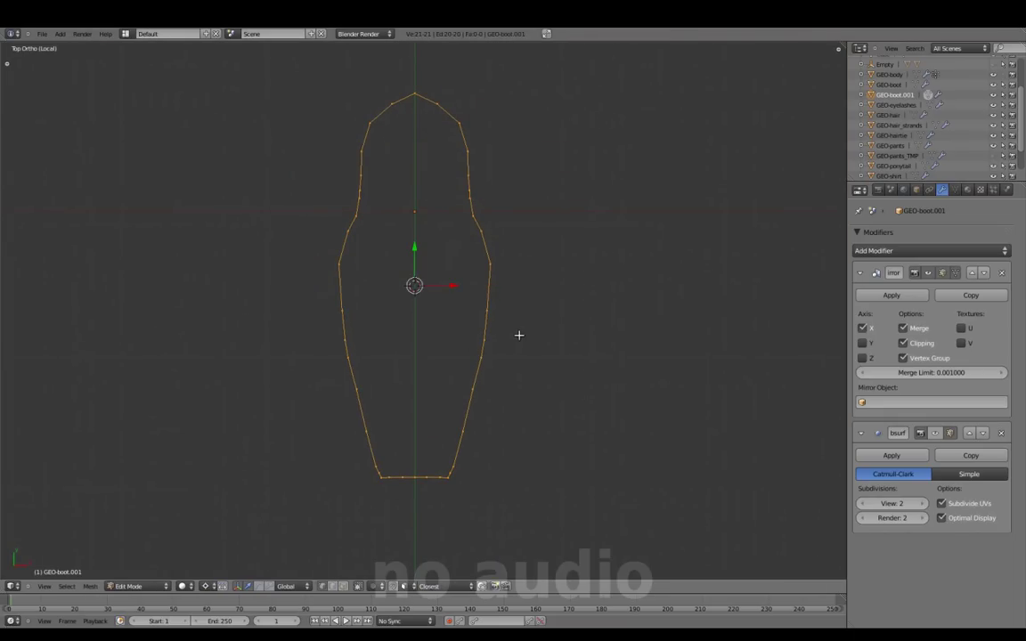
key("KP_3")
- Fill the sole outline with faces, join the heel corners and cut a loop at the toe
key("f")
right_click(432, 463, "alt")
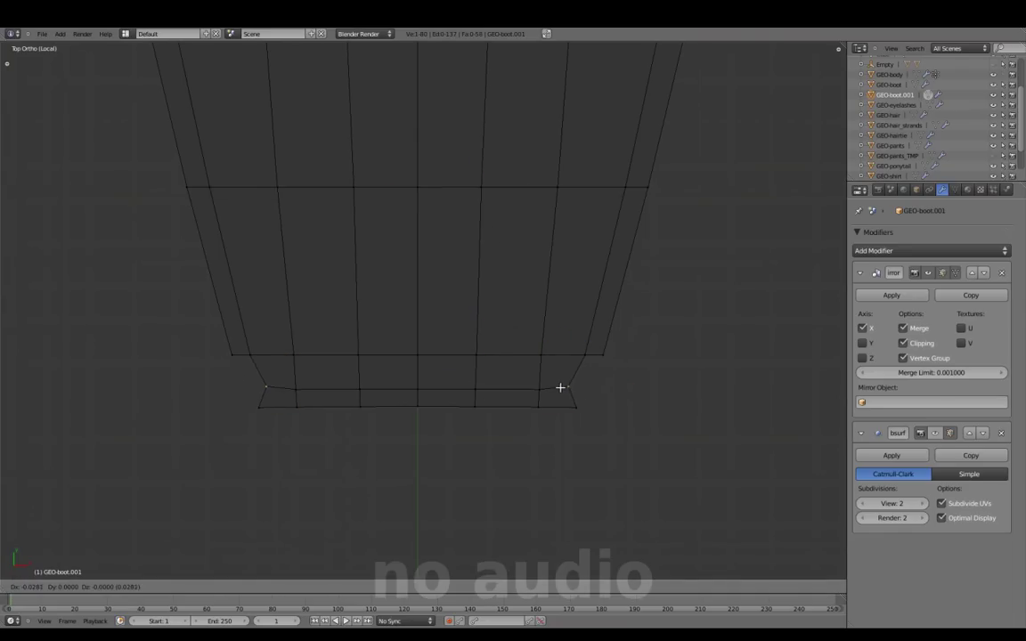
key("f")
key("a")
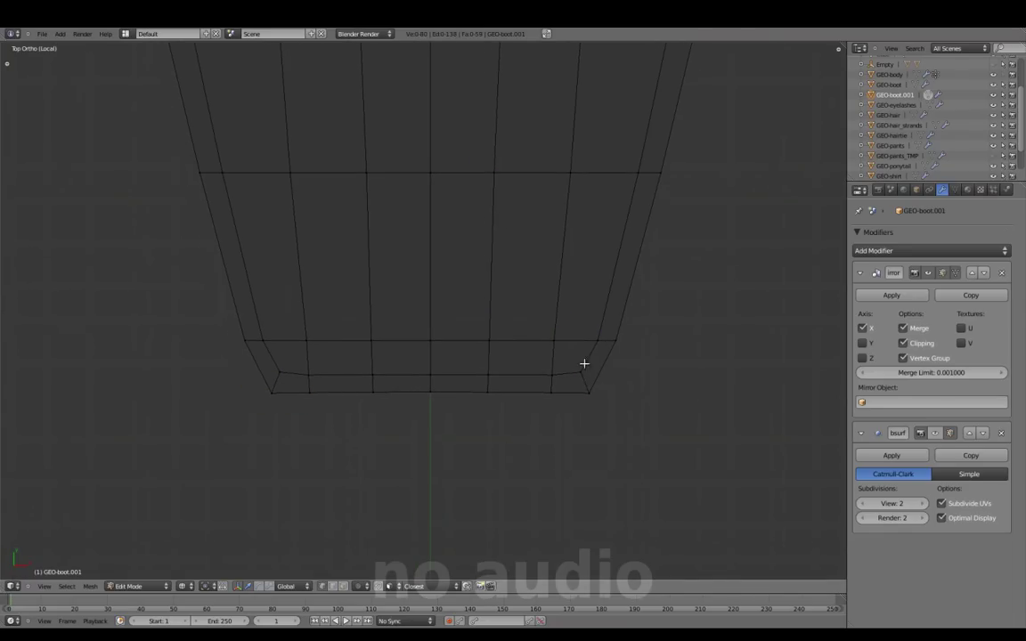
key("ctrl+r")
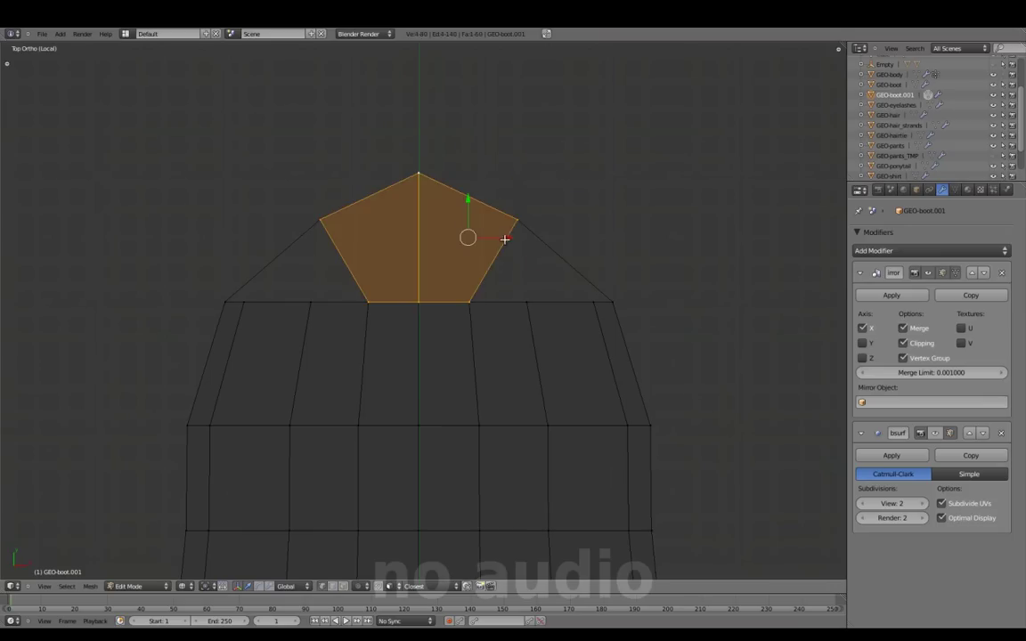
left_click(504, 233)
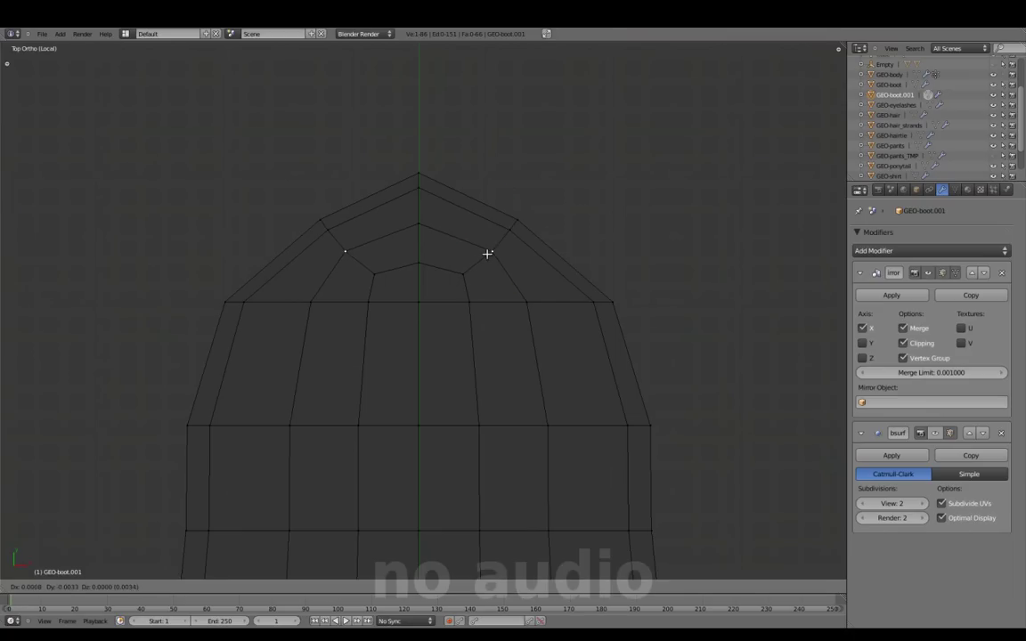
- Frame the sole in solid shading and adjust the toe tip edge so it curves up
key("Home")
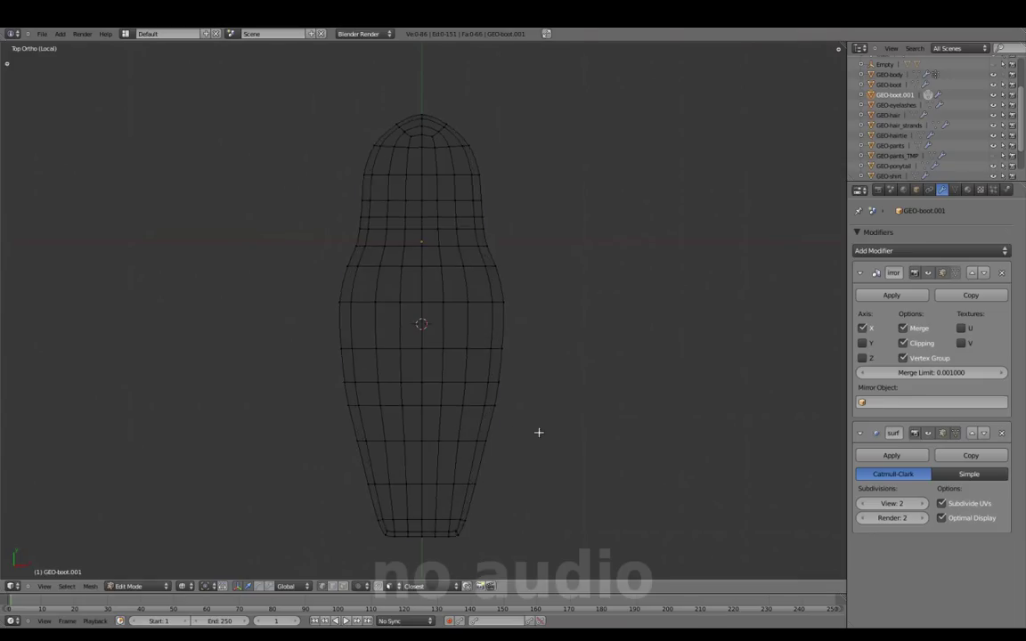
key("z")
scroll(504, 405, "up", 5)
right_click(481, 251)
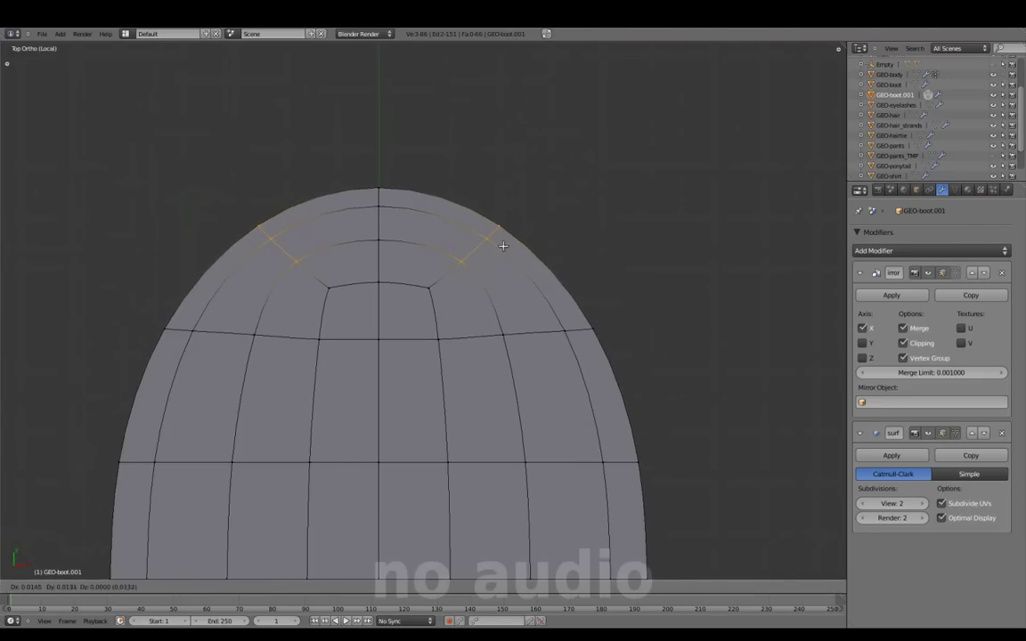
left_click(503, 246)
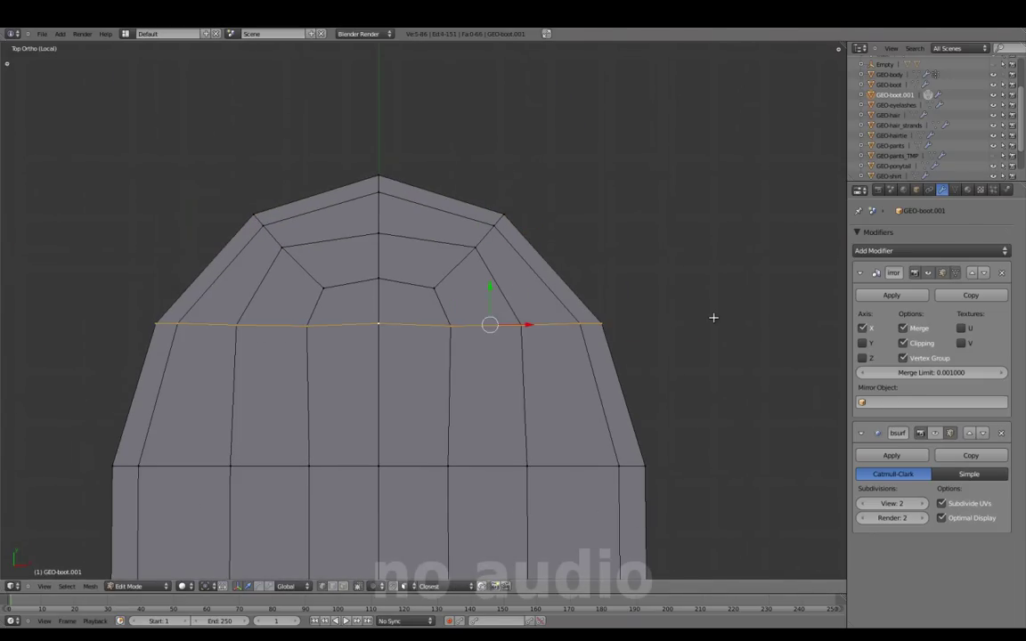
scroll(713, 319, "down", 3)
scroll(690, 361, "down", 2)
right_click(402, 162)
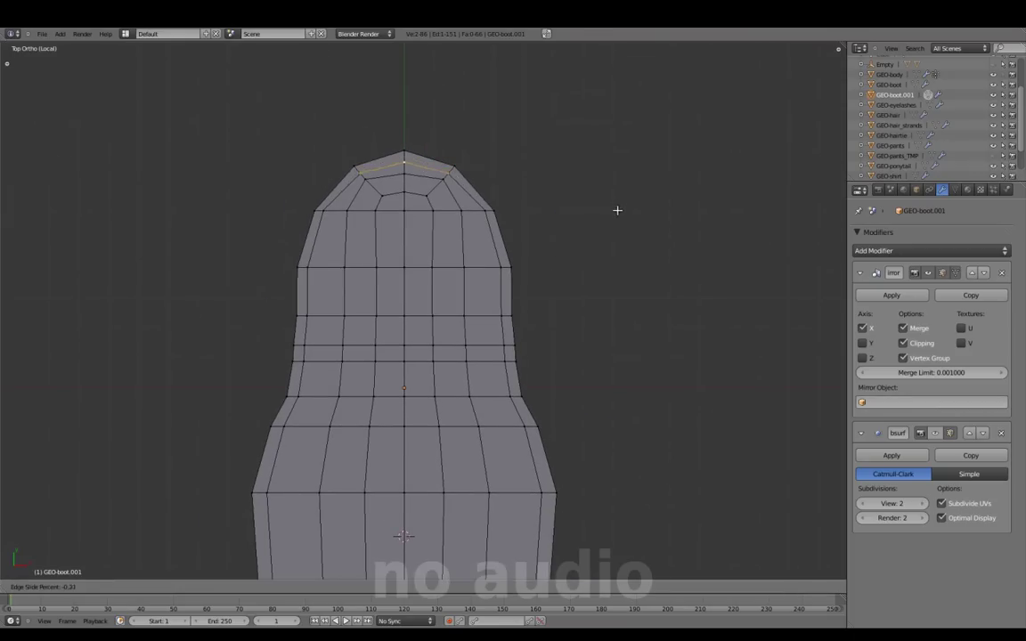
key("a")
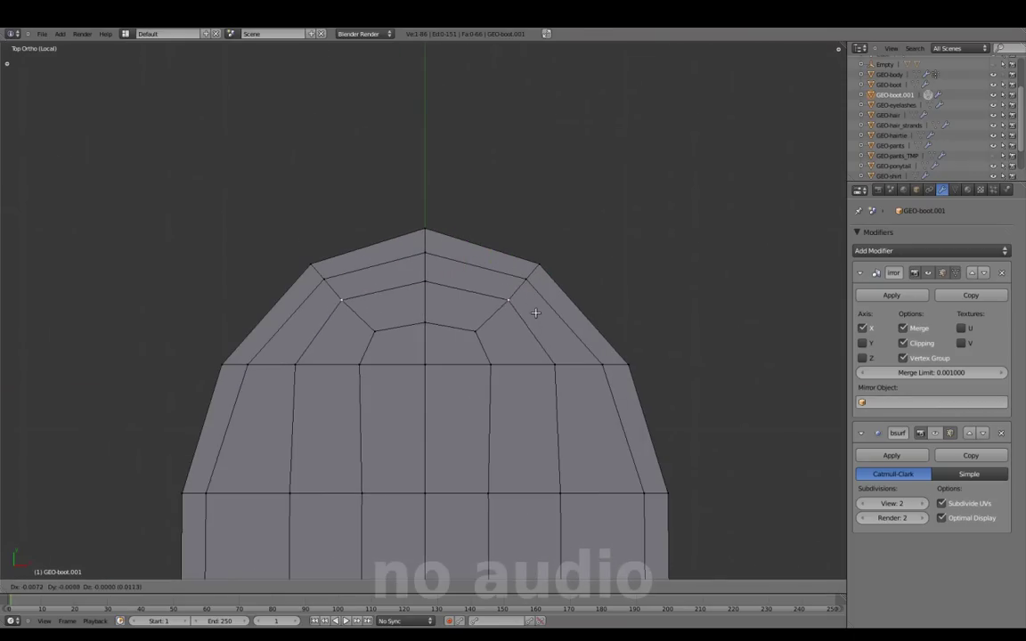
- Select the whole sole and view it edge-on against the side reference
scroll(539, 285, "down", 5)
mouse_move(545, 361)
middle_mouse_down()
mouse_move(522, 280)
mouse_move(408, 401)
mouse_move(409, 334)
middle_mouse_up()
key("a")
key("KP_3")
mouse_move(520, 345)
middle_mouse_down()
mouse_move(353, 456)
mouse_move(473, 334)
middle_mouse_up()
key("KP_3")
scroll(490, 356, "up", 2)
scroll(513, 382, "up", 2)
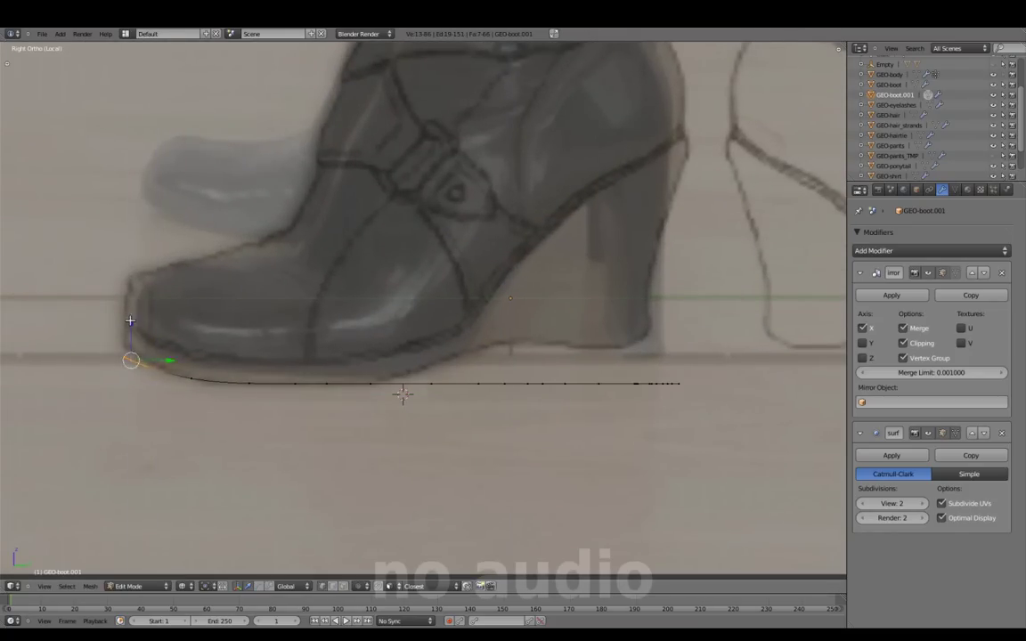
- Raise the middle section of the sole into an arch curve
scroll(617, 358, "up", 3)
key("a")
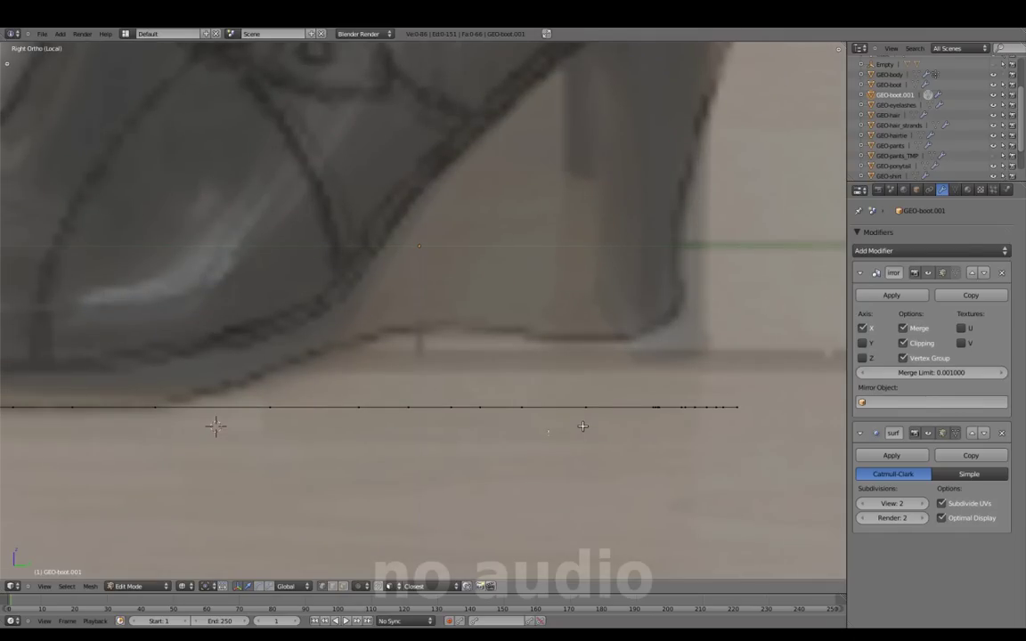
left_click(466, 356)
scroll(577, 380, "down", 2)
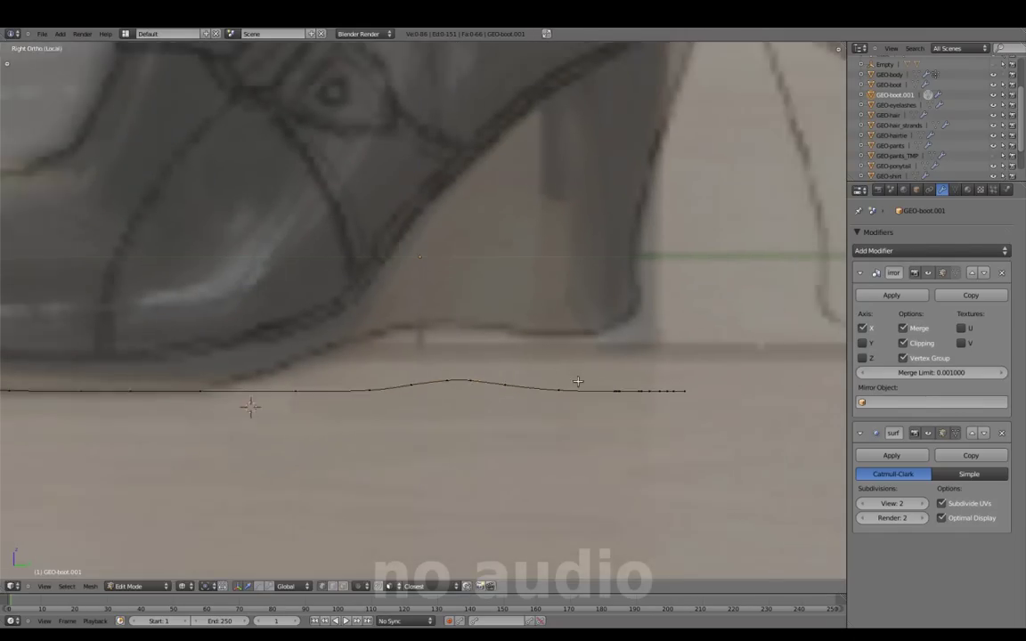
scroll(426, 373, "down", 3)
- Select the entire sole and give it thickness using the W mesh operations menu
key("Tab")
mouse_move(425, 373)
middle_mouse_down()
mouse_move(476, 402)
mouse_move(488, 370)
mouse_move(510, 401)
middle_mouse_up()
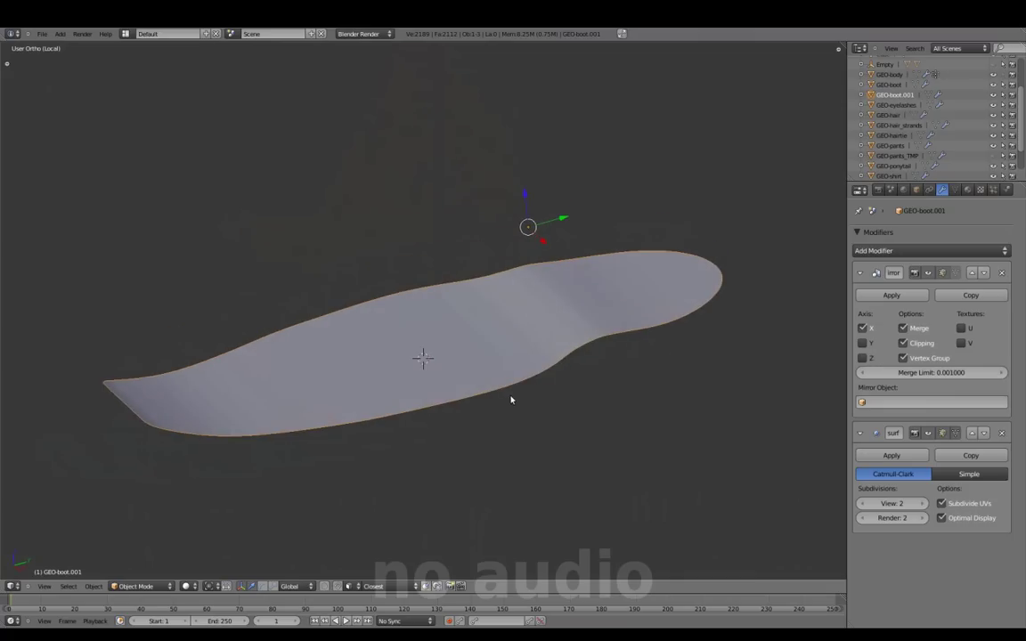
key("Tab")
key("a")
key("w")
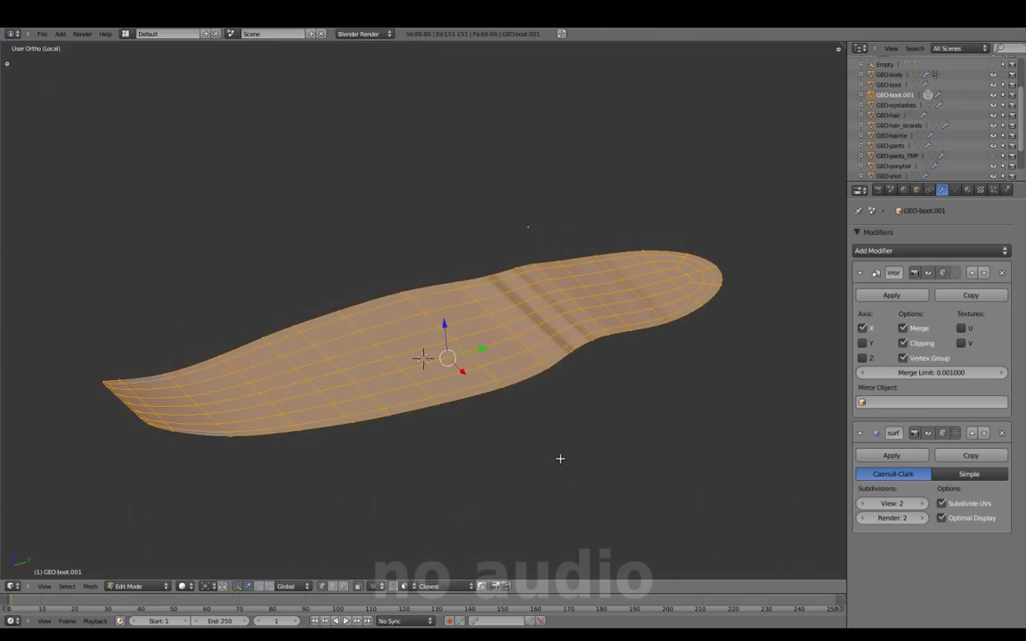
key("Tab")
mouse_move(561, 459)
middle_mouse_down()
mouse_move(567, 478)
mouse_move(465, 447)
middle_mouse_up()
- Exit local view to show the boot with the sole and select the boot's bottom edge
key("KP_Divide")
mouse_move(719, 357)
middle_mouse_down()
mouse_move(436, 415)
mouse_move(485, 321)
middle_mouse_up()
key("Tab")
key("KP_3")
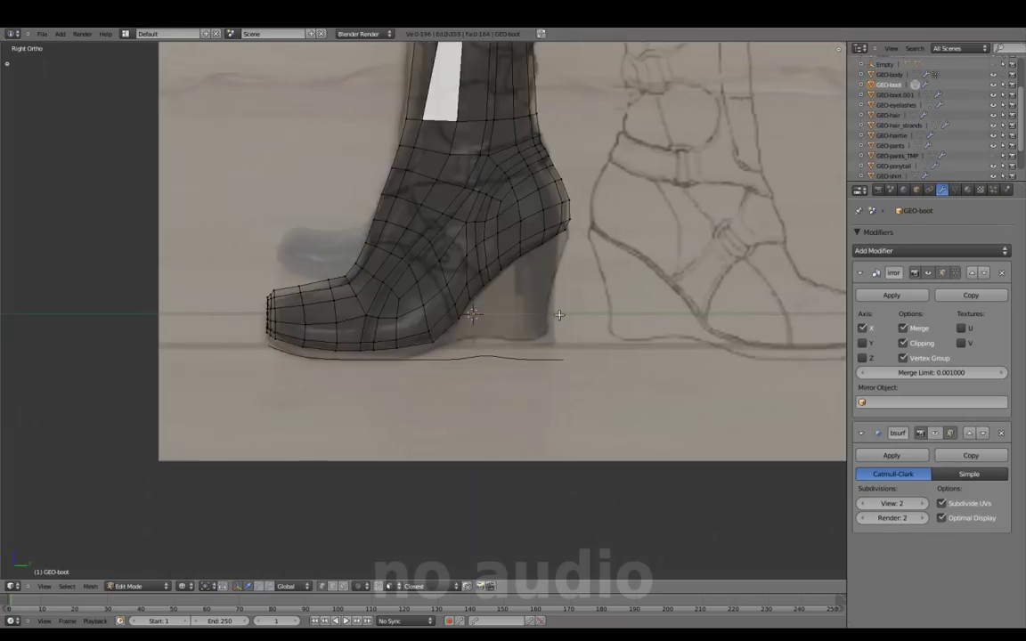
scroll(679, 272, "up", 2)
scroll(679, 271, "up", 1)
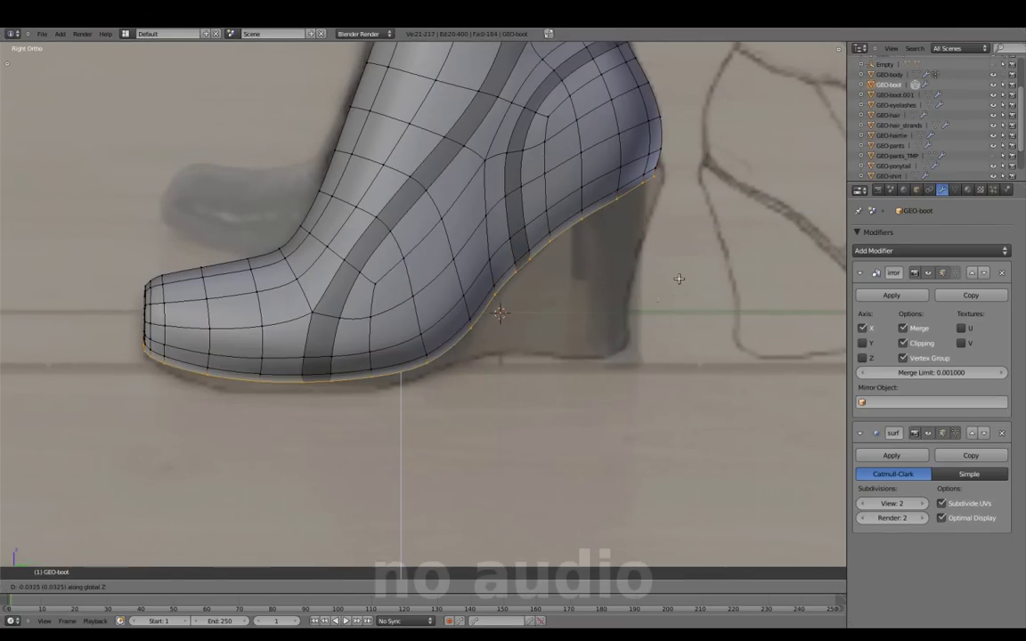
right_click(529, 259)
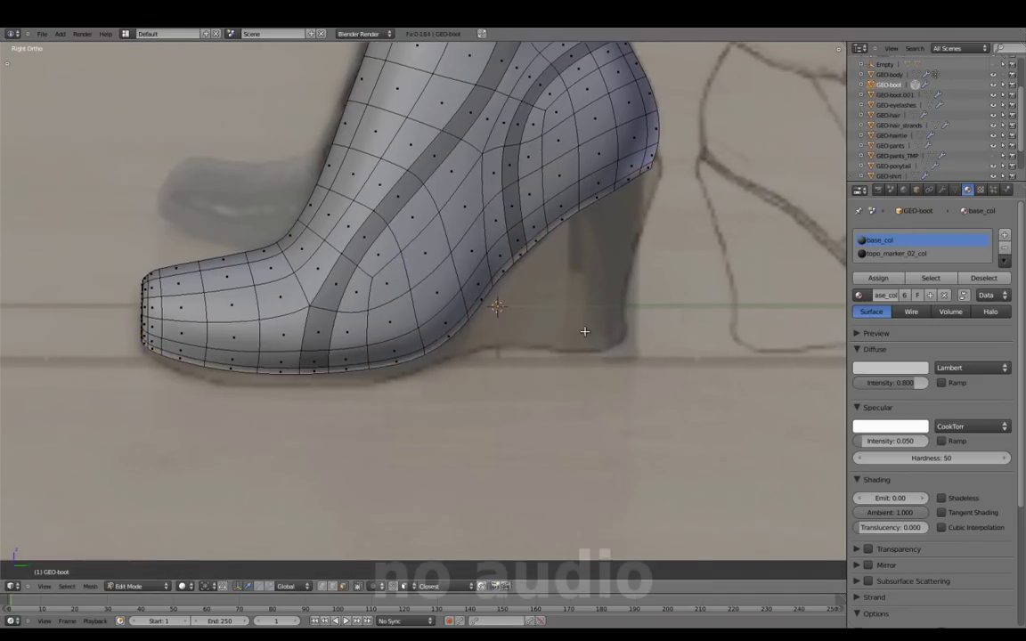
- Switch to vertex select mode and check the sole sits beneath the boot in side view
key("Tab")
middle_click_drag(529, 258, 508, 432)
key("ctrl+Tab")
left_click(507, 432)
key("KP_3")
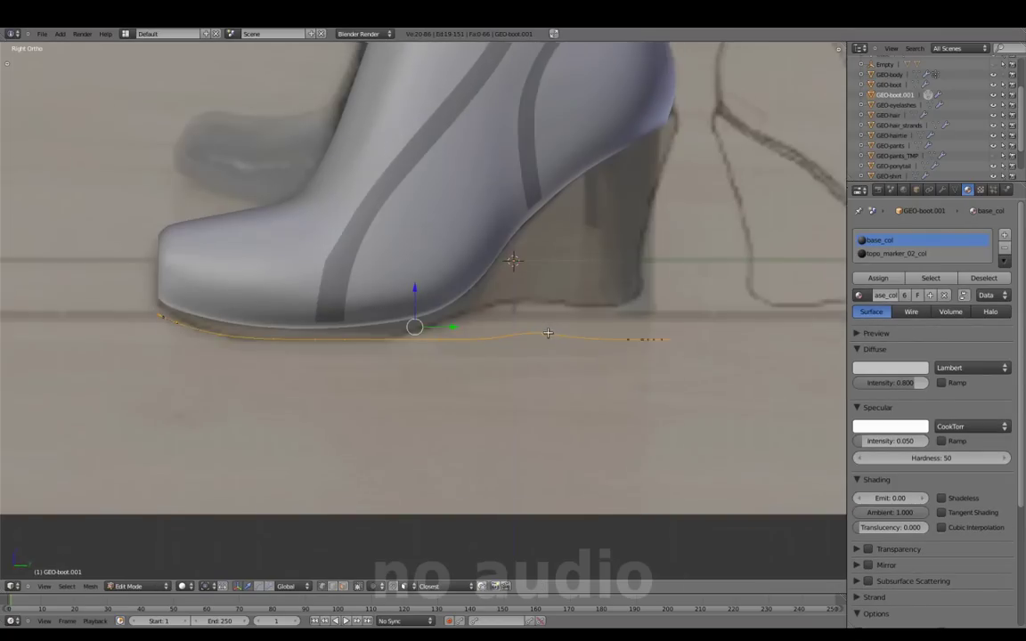
scroll(496, 372, "up", 2)
middle_click_drag(496, 362, 410, 316)
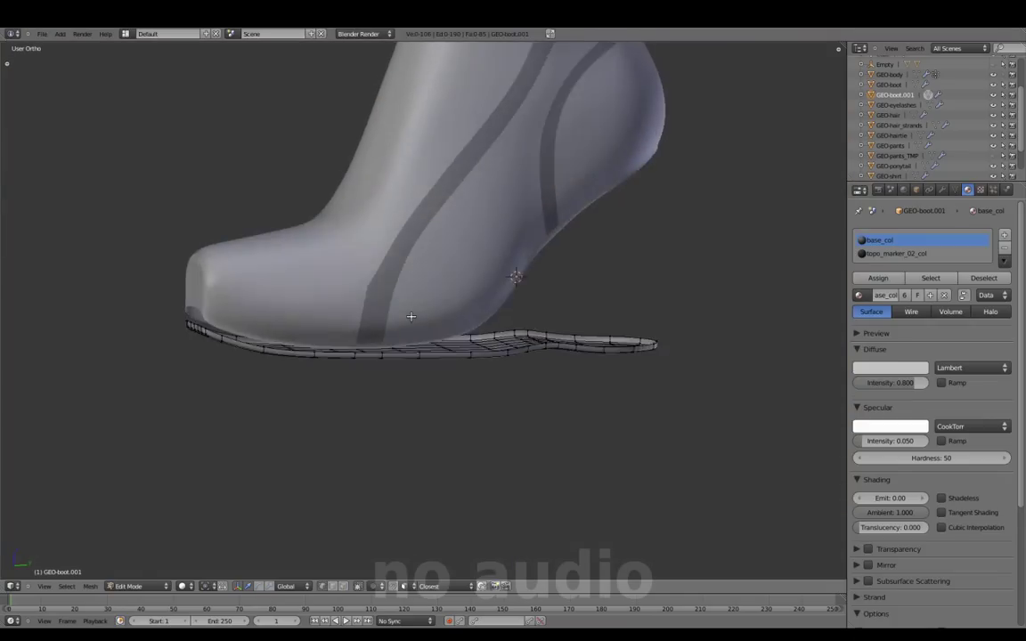
key("Tab")
key("Tab")
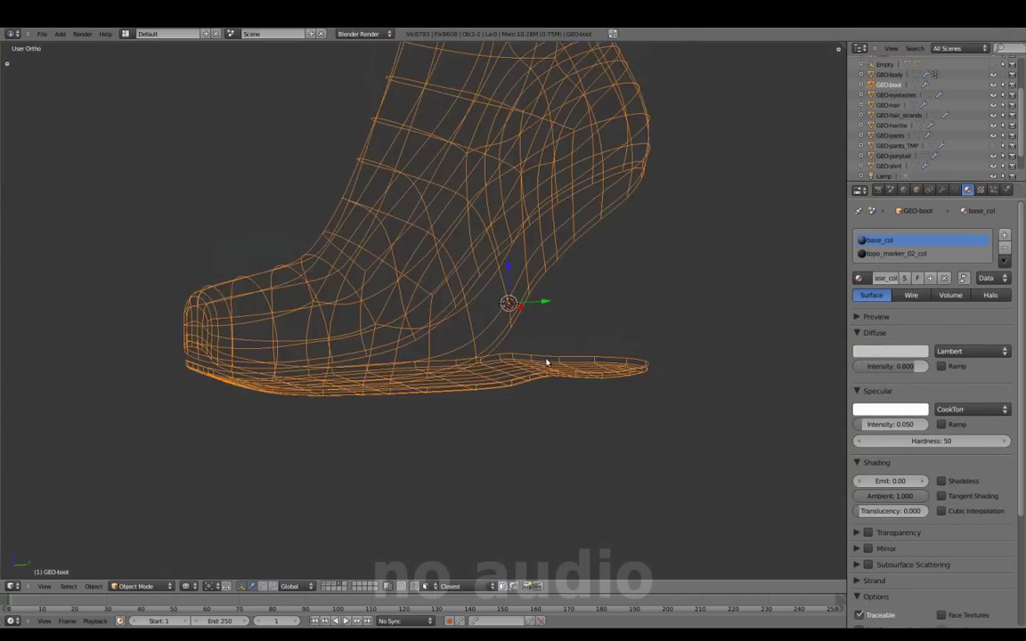
- In Right Ortho wireframe view, move a heel vertex along Y to match the side reference
key("a")
mouse_move(547, 362)
middle_mouse_down()
mouse_move(552, 383)
mouse_move(499, 374)
middle_mouse_up()
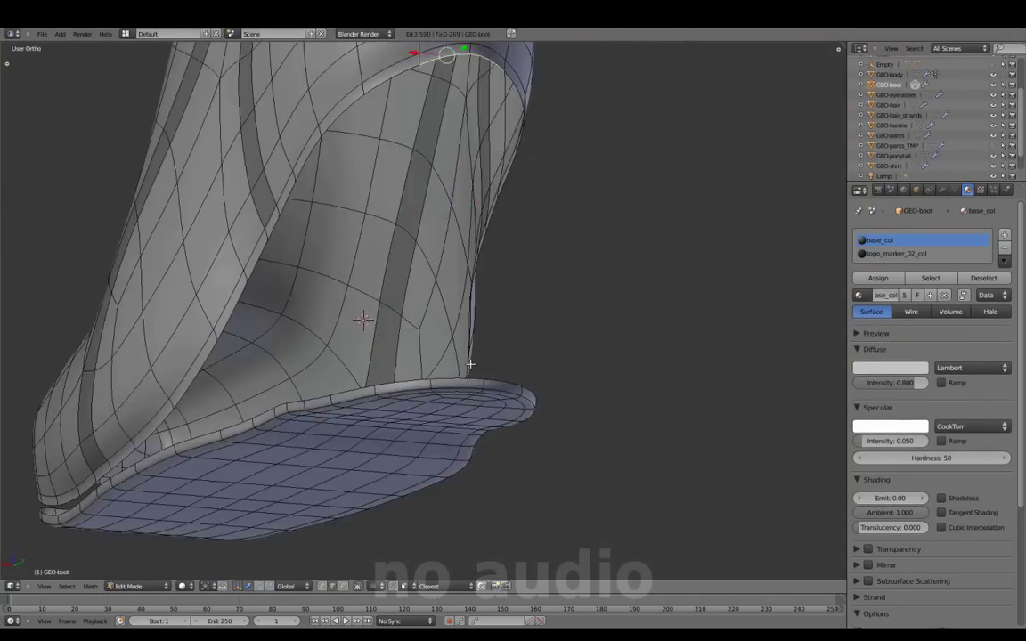
scroll(534, 374, "up", 3)
right_click(532, 325)
right_click(479, 254)
key("KP_3")
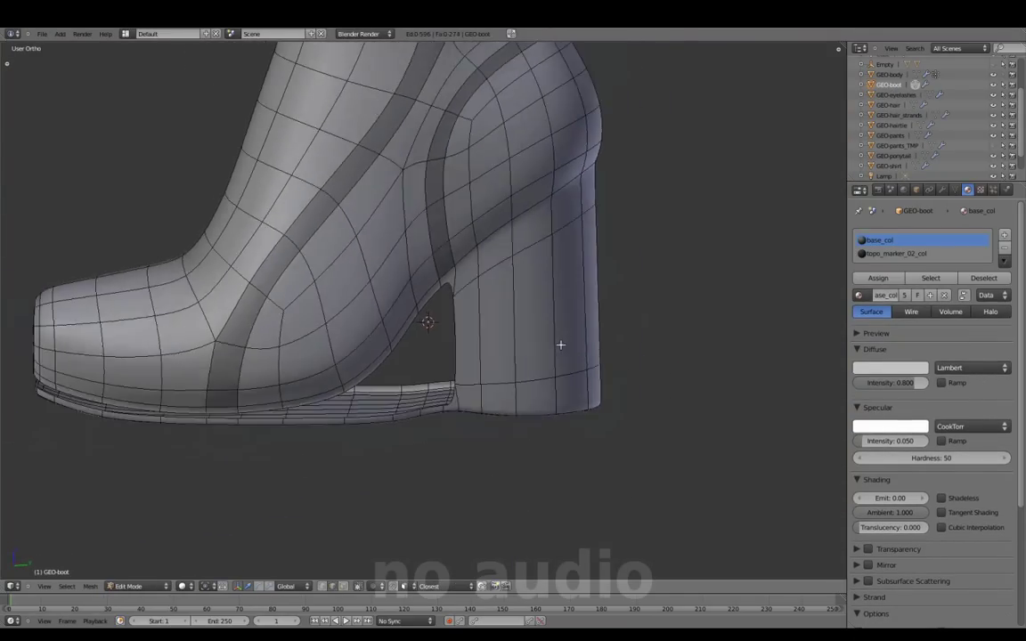
key("z")
scroll(570, 294, "up", 3)
key("ctrl+Tab")
left_click(588, 283)
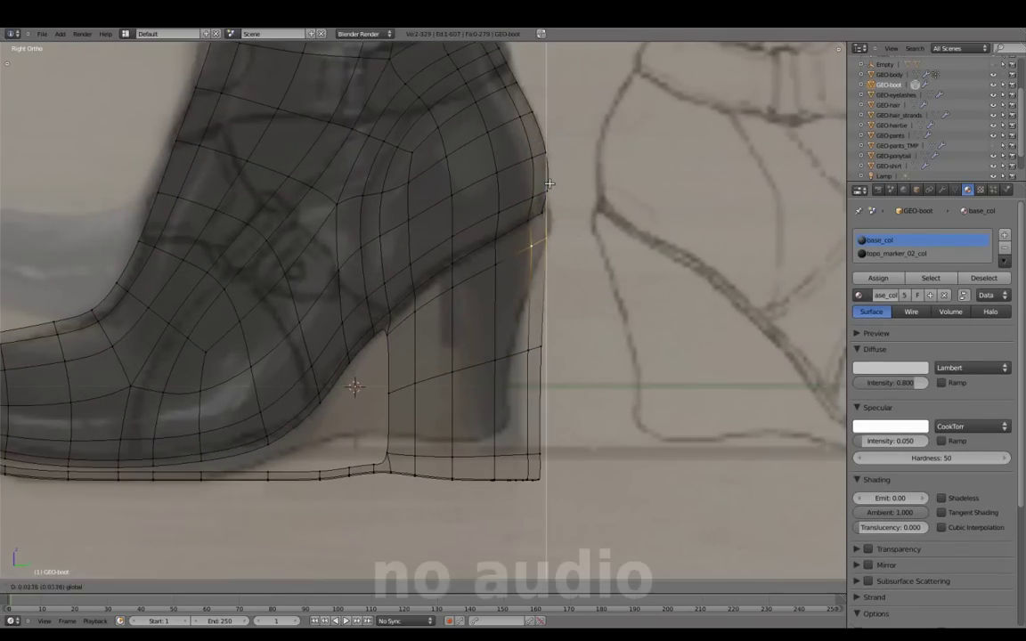
key("g")
key("y")
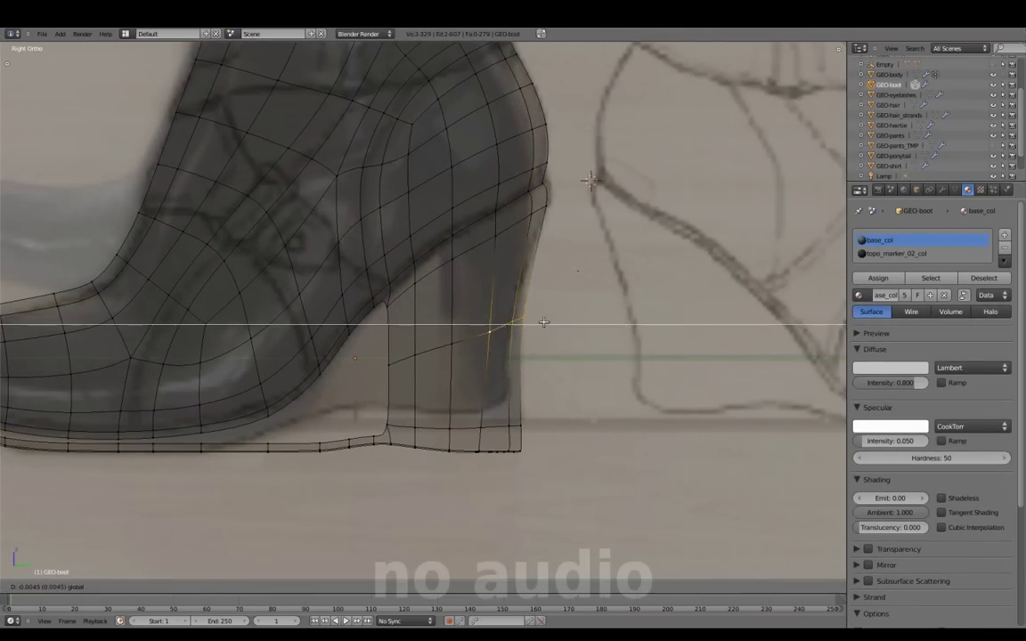
scroll(532, 412, "down", 2)
key("z")
key("Tab")
- Check the heel from behind, then confirm further heel vertex moves in Right Ortho view
mouse_move(552, 344)
middle_mouse_down()
mouse_move(470, 350)
mouse_move(371, 265)
middle_mouse_up()
scroll(470, 350, "up", 3)
key("Tab")
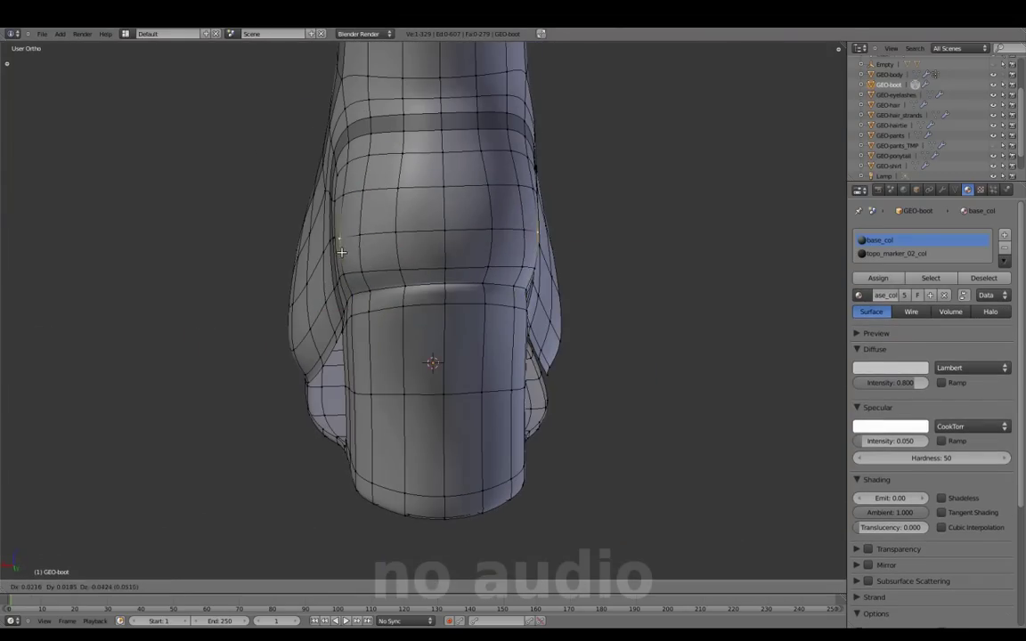
middle_click_drag(352, 303, 672, 286)
mouse_move(587, 288)
middle_mouse_down()
mouse_move(431, 270)
mouse_move(371, 306)
mouse_move(499, 294)
middle_mouse_up()
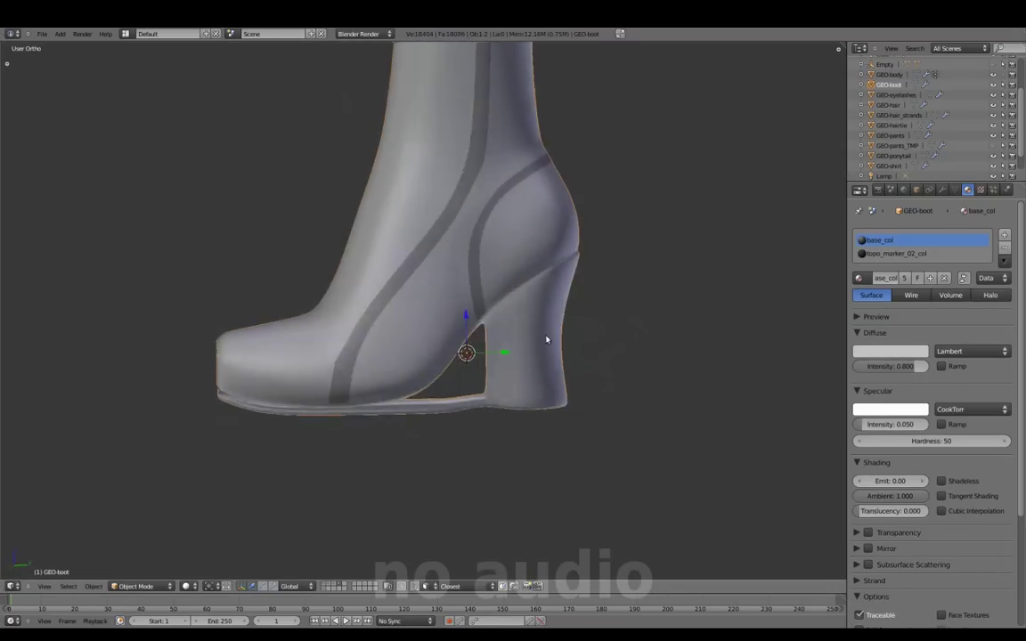
scroll(552, 259, "up", 3)
scroll(602, 246, "up", 2)
key("KP_3")
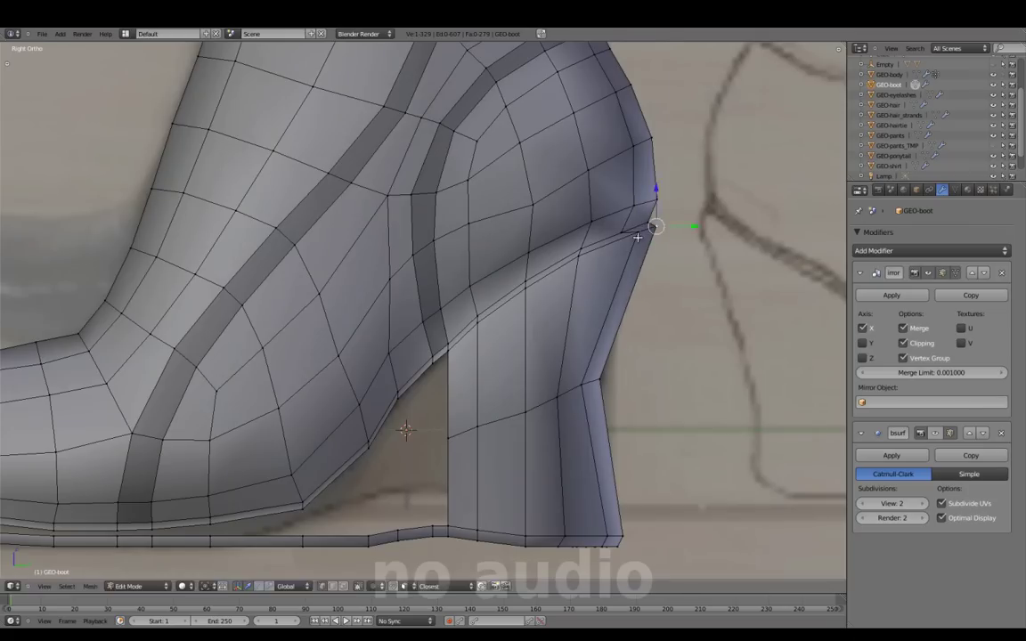
left_click(606, 181)
scroll(623, 303, "down", 3)
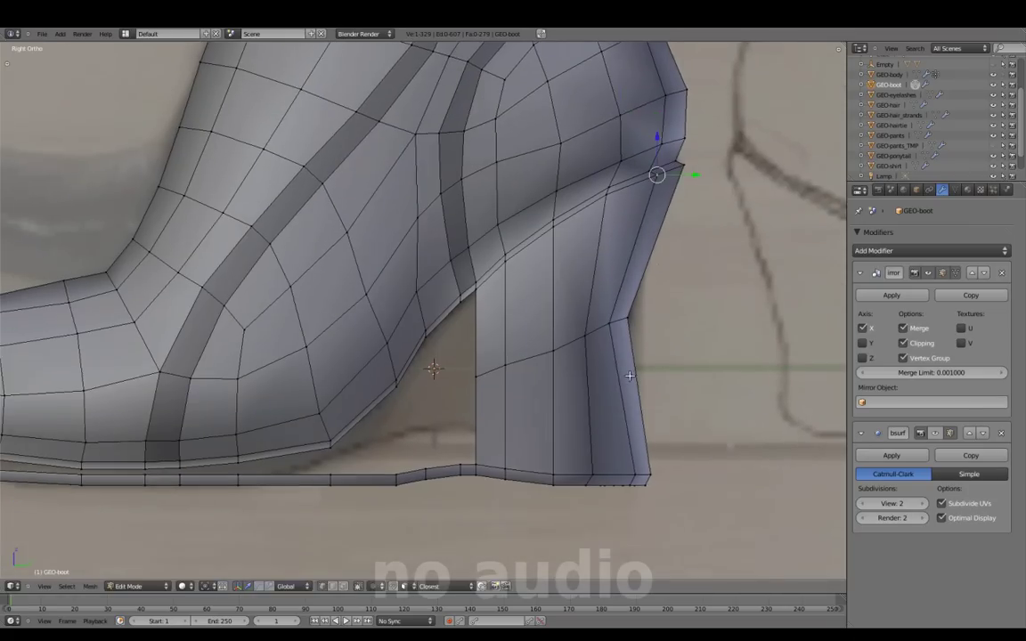
scroll(485, 411, "up", 2)
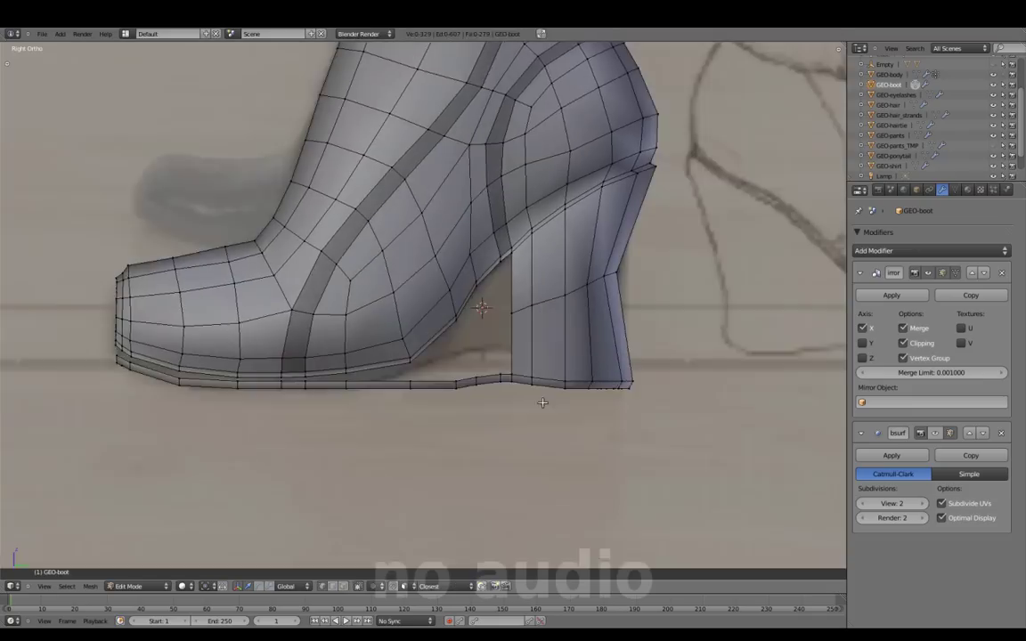
left_click(538, 355)
- Nudge a heel-base vertex into place and preview the smoothed boot from below
right_click(618, 268)
key("g")
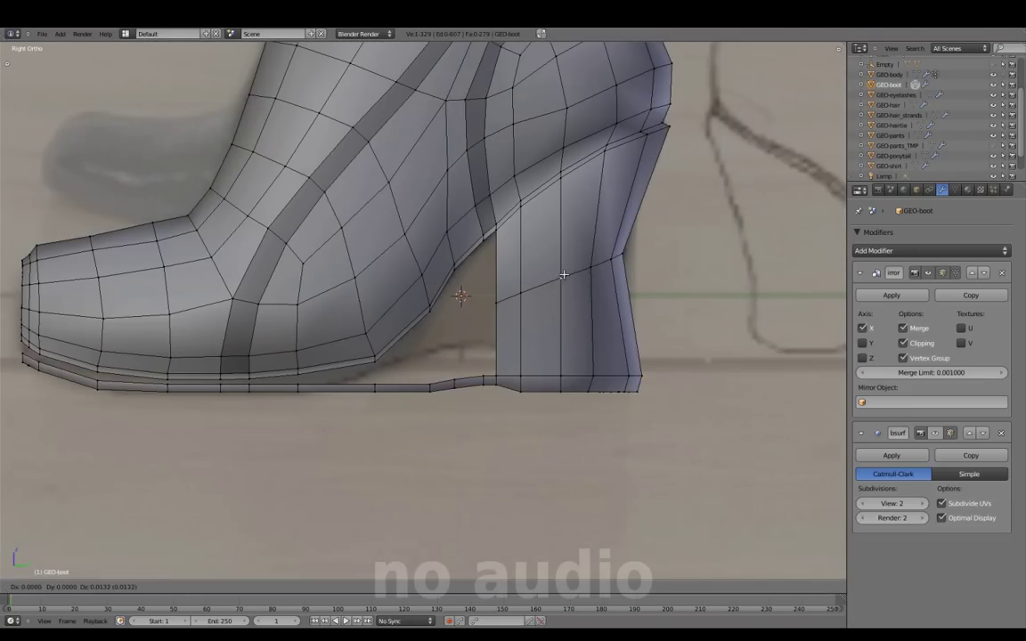
left_click(593, 264)
mouse_move(593, 264)
middle_mouse_down()
mouse_move(344, 237)
mouse_move(626, 366)
mouse_move(401, 355)
mouse_move(526, 298)
mouse_move(468, 182)
middle_mouse_up()
key("Tab")
key("Tab")
- Preview the smoothed boot from behind and display its material settings
scroll(525, 299, "down", 2)
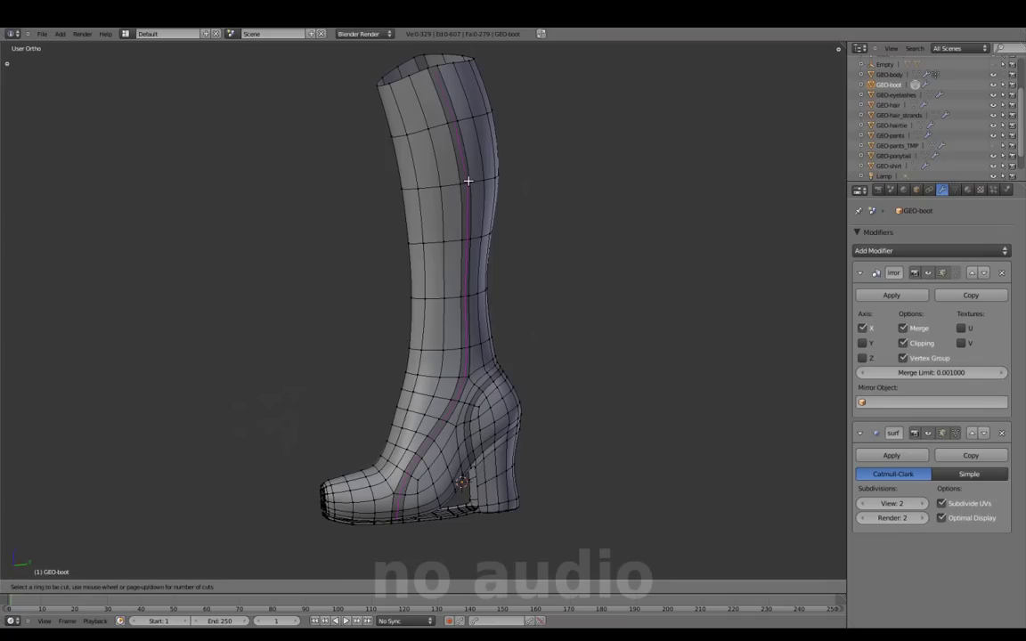
scroll(487, 340, "up", 3)
scroll(484, 311, "up", 2)
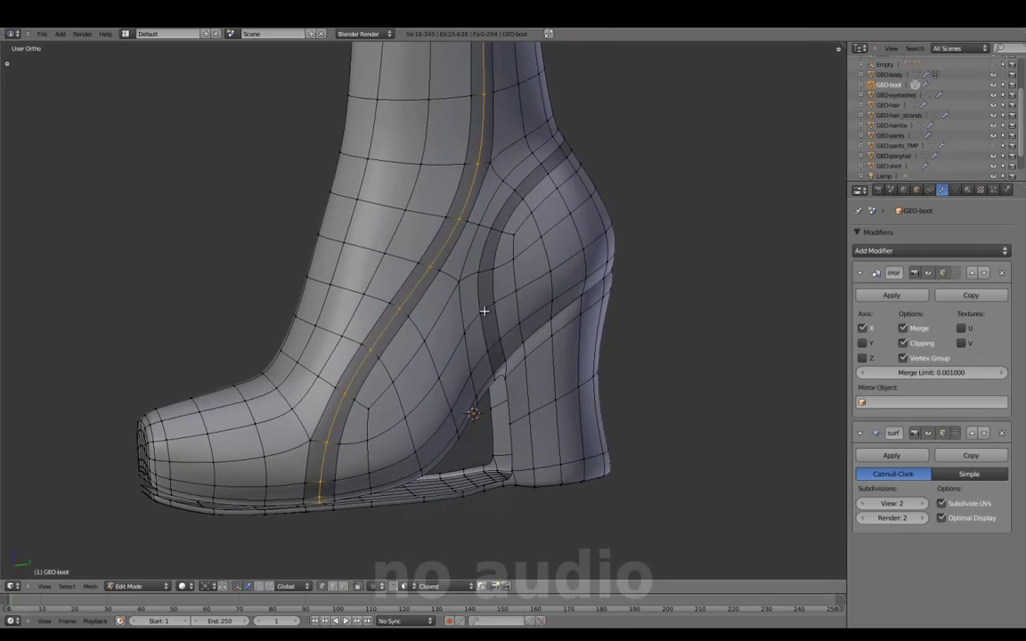
middle_click_drag(491, 309, 593, 359)
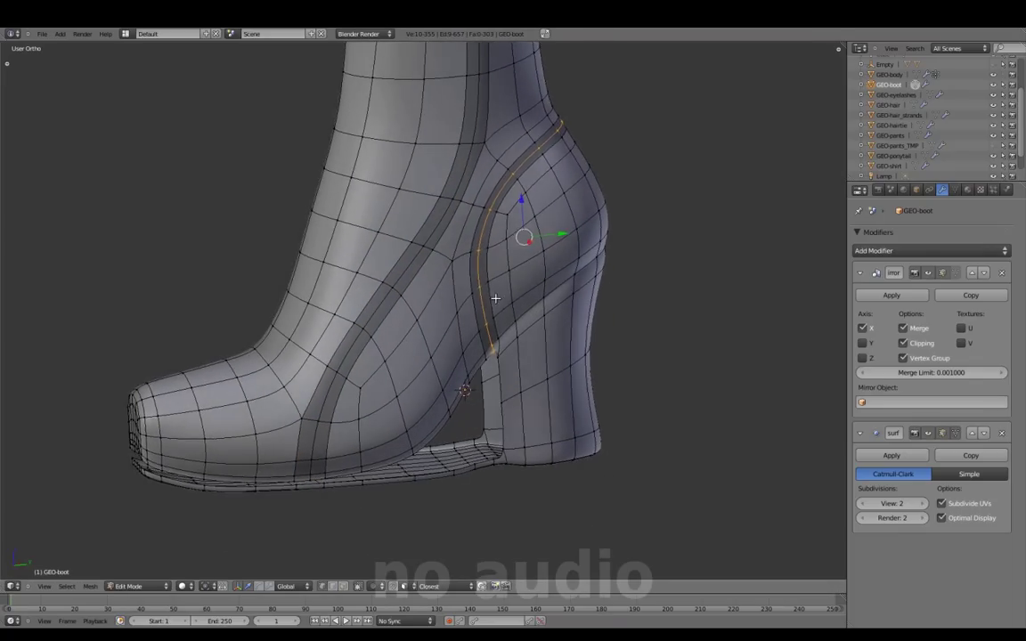
key("Tab")
left_click(968, 190)
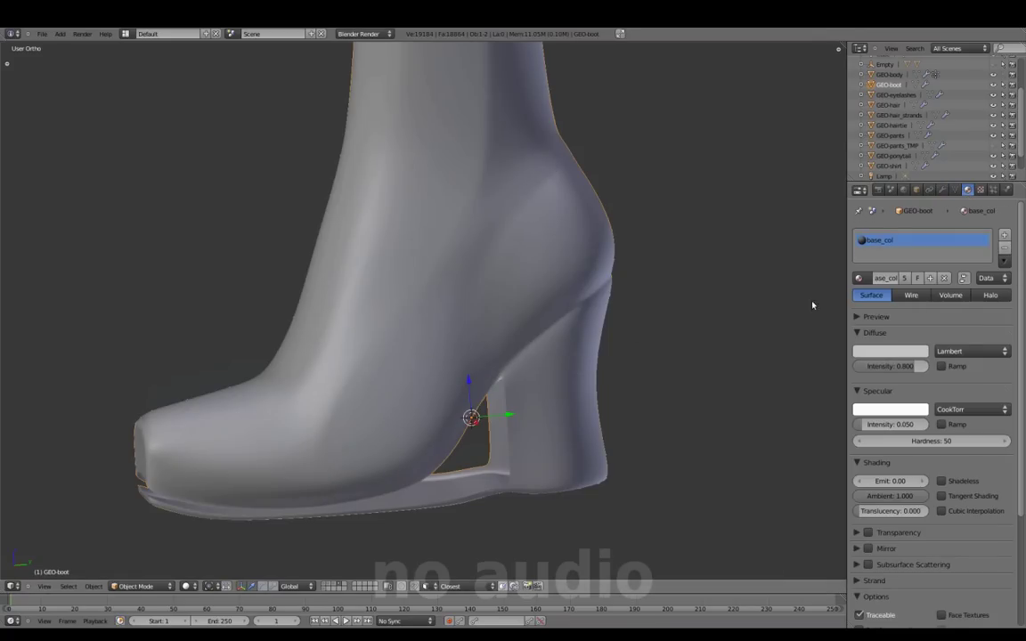
mouse_move(449, 293)
middle_mouse_down()
mouse_move(557, 323)
mouse_move(507, 381)
mouse_move(435, 408)
middle_mouse_up()
key("Tab")
scroll(507, 382, "up", 3)
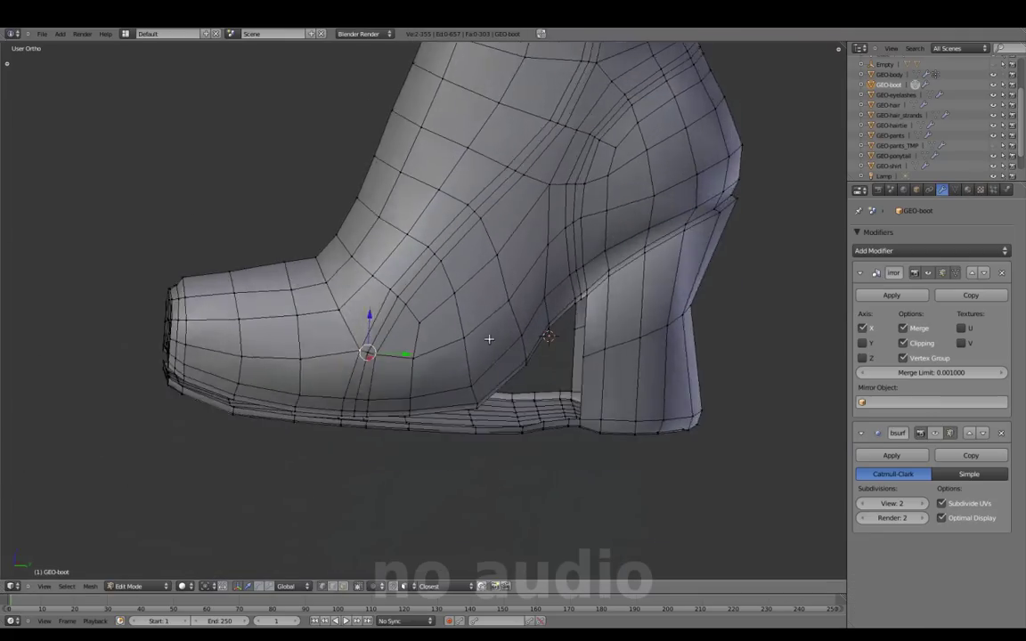
scroll(489, 339, "up", 1)
scroll(534, 268, "up", 1)
scroll(554, 233, "up", 1)
scroll(594, 217, "up", 1)
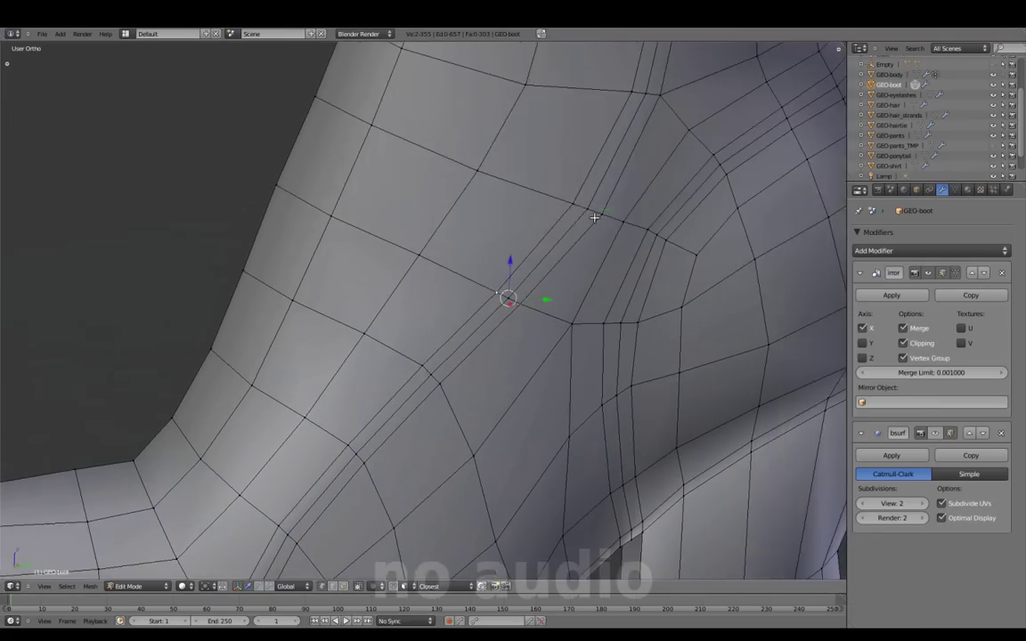
scroll(591, 232, "down", 5)
scroll(404, 457, "up", 3)
- Scale the heel-counter seam loop tighter and compare it against the smoothed preview
key("s")
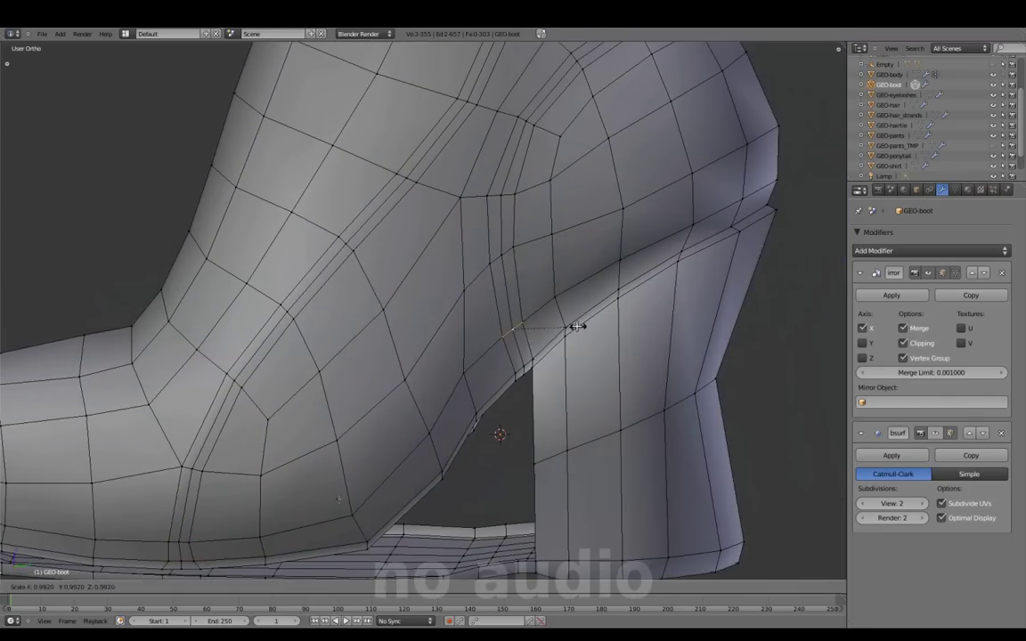
scroll(579, 205, "up", 1)
left_click(745, 143)
scroll(745, 143, "down", 5)
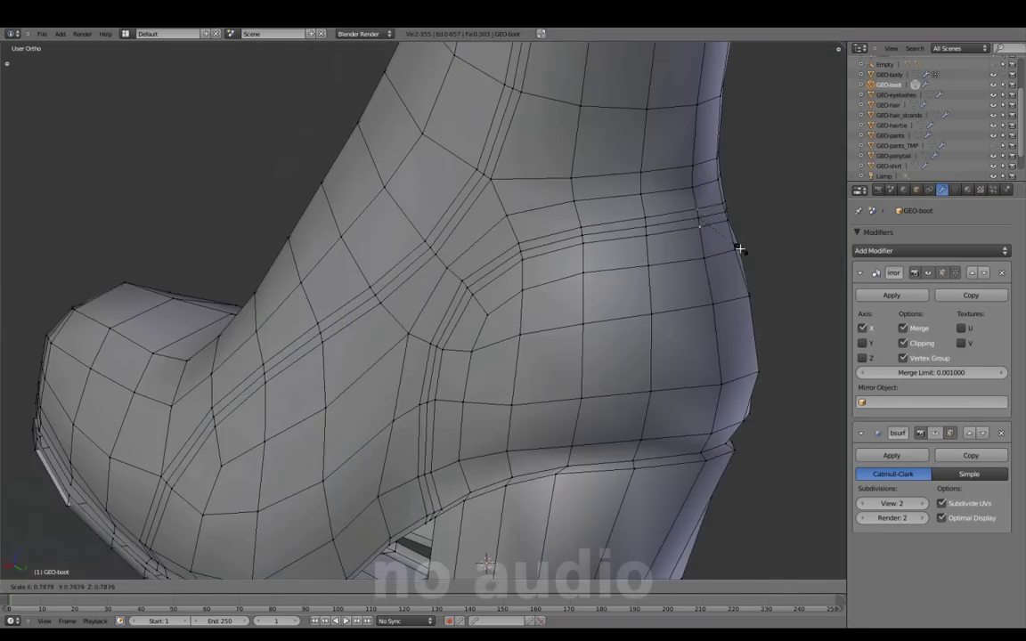
key("Tab")
scroll(411, 537, "up", 2)
key("Tab")
scroll(411, 537, "down", 2)
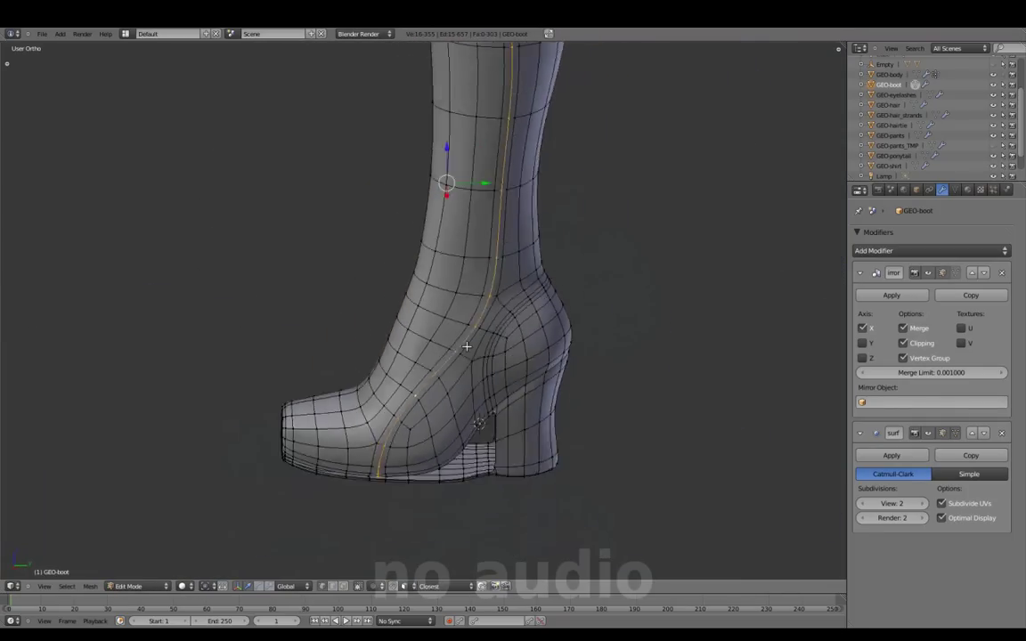
key("Tab")
scroll(414, 374, "down", 1)
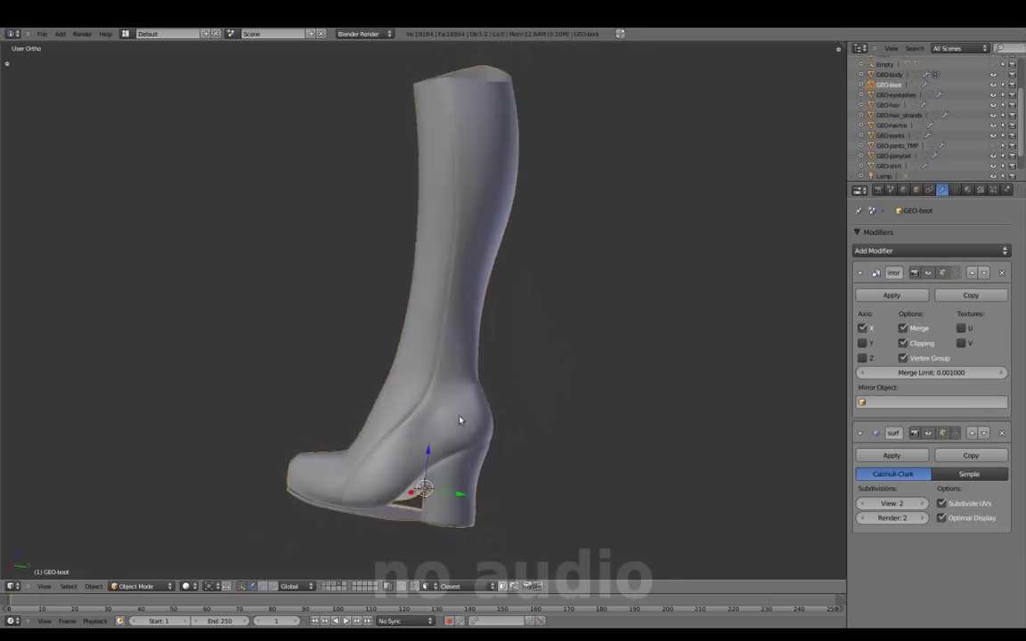
key("Tab")
scroll(409, 331, "up", 4)
- Confirm the heel seam transform and check the smoothed heel before zooming toward the ankle
middle_click_drag(531, 301, 483, 347)
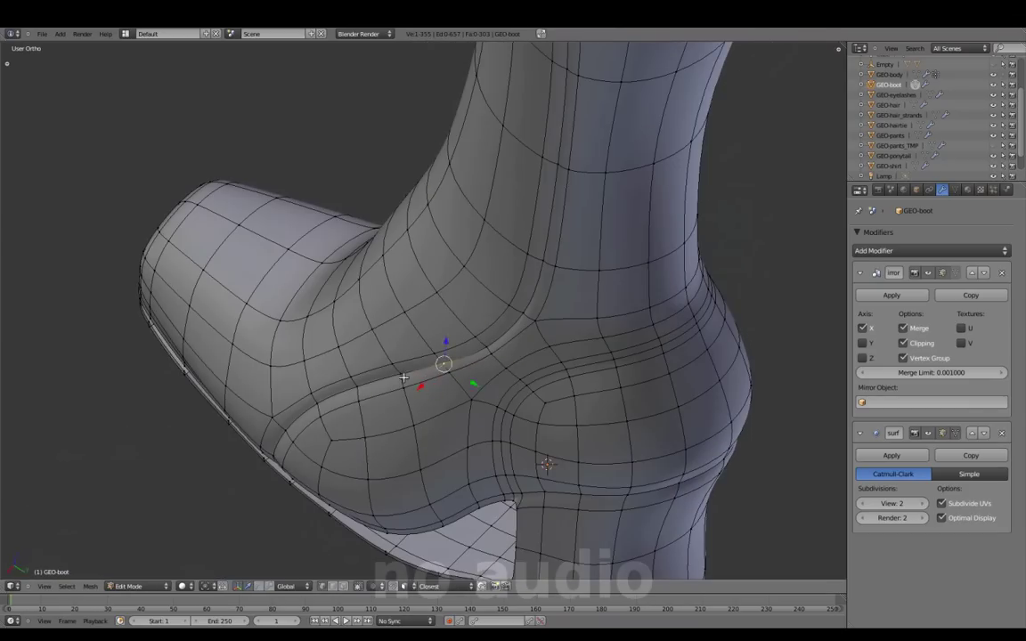
left_click(321, 408)
key("Tab")
scroll(408, 371, "down", 3)
scroll(442, 353, "up", 1)
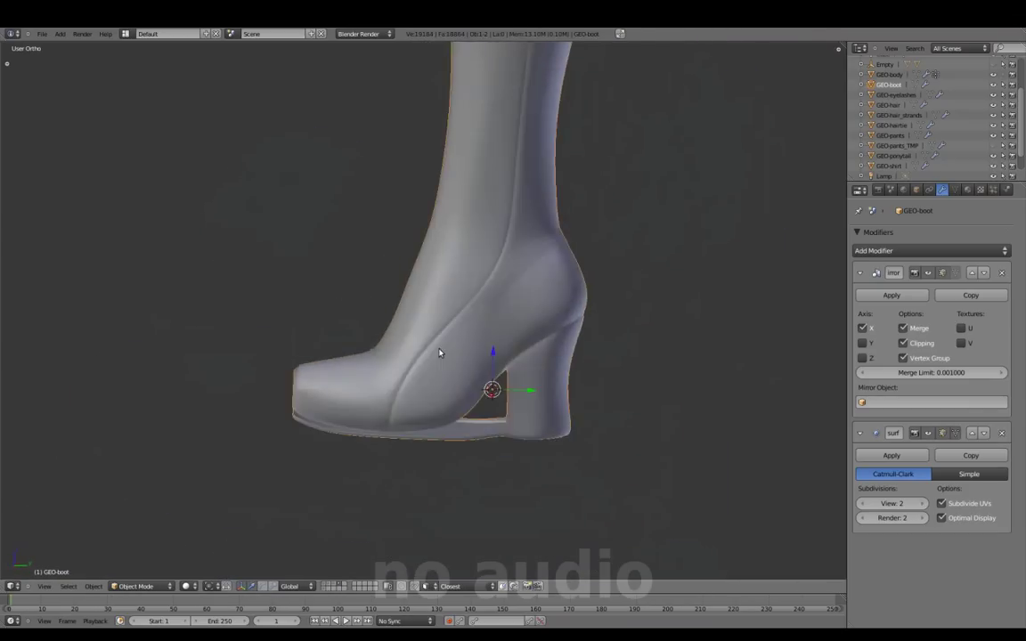
key("Tab")
scroll(550, 267, "up", 3)
mouse_move(551, 267)
middle_mouse_down()
mouse_move(522, 298)
mouse_move(534, 285)
middle_mouse_up()
scroll(499, 339, "up", 3)
- Slide the ankle seam edge loop into place and preview the smoothed result
left_click(464, 325, "alt")
scroll(493, 366, "up", 1)
key("g")
left_click(436, 380)
scroll(436, 380, "down", 2)
scroll(432, 379, "down", 2)
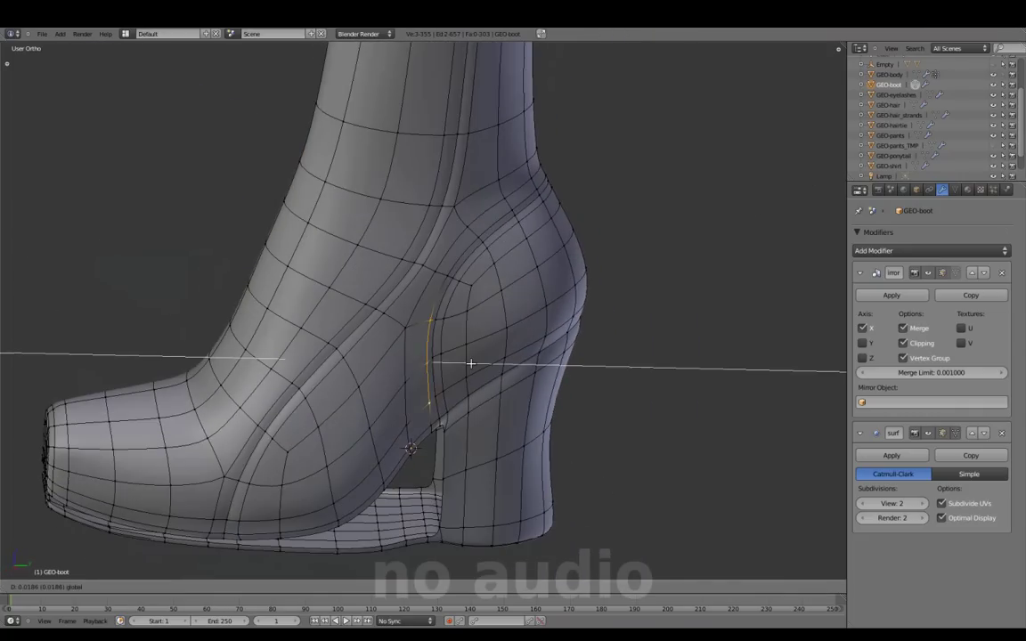
key("Tab")
key("Tab")
scroll(430, 378, "up", 4)
scroll(430, 379, "down", 1)
- Move the edge loop beside the heel gap along the Z axis
scroll(541, 352, "down", 3)
key("Tab")
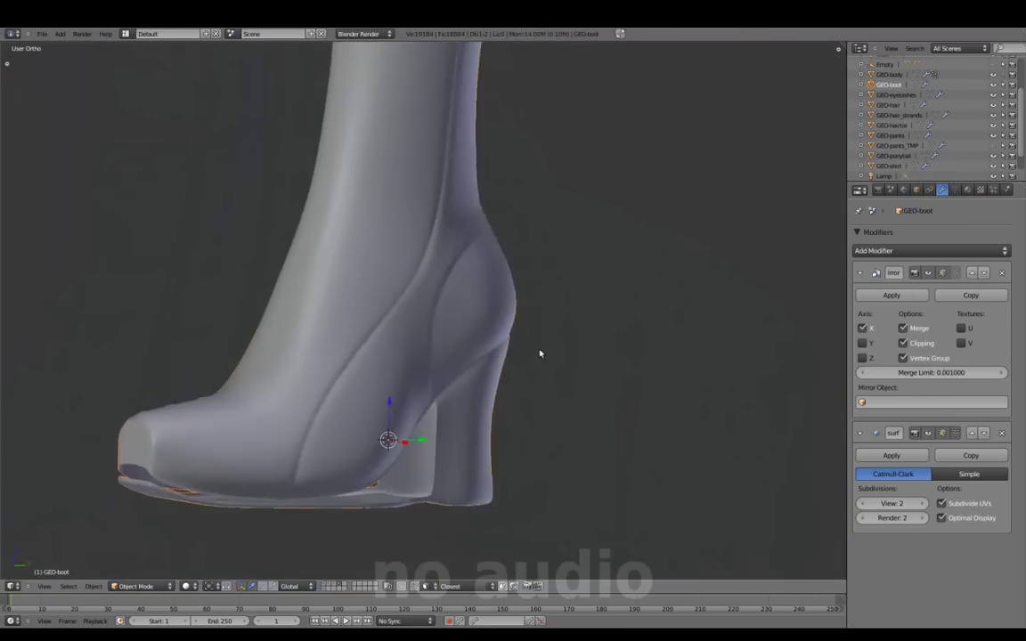
scroll(541, 353, "up", 2)
left_click(448, 267, "alt")
mouse_move(448, 285)
middle_mouse_down()
mouse_move(401, 311)
mouse_move(445, 345)
middle_mouse_up()
key("g")
key("z")
left_click(389, 320)
scroll(445, 344, "down", 3)
scroll(413, 367, "up", 2)
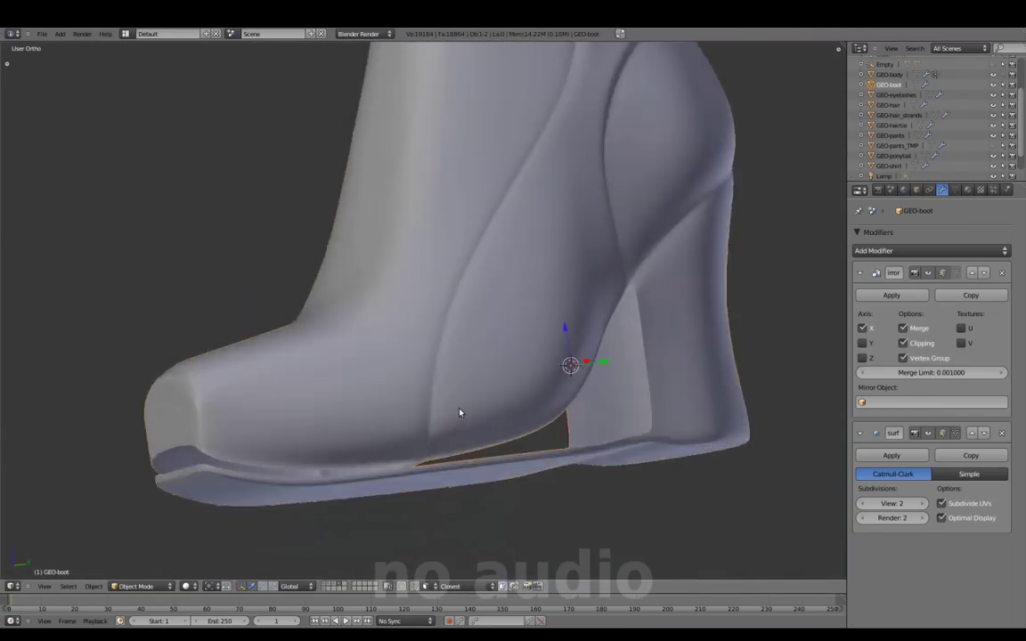
scroll(550, 325, "up", 2)
scroll(549, 325, "down", 5)
mouse_move(493, 373)
middle_mouse_down()
mouse_move(504, 405)
mouse_move(343, 314)
mouse_move(471, 337)
mouse_move(474, 378)
middle_mouse_up()
scroll(471, 337, "up", 3)
- Compare the edited heel gap with the smoothed boot preview
key("Tab")
scroll(474, 377, "down", 4)
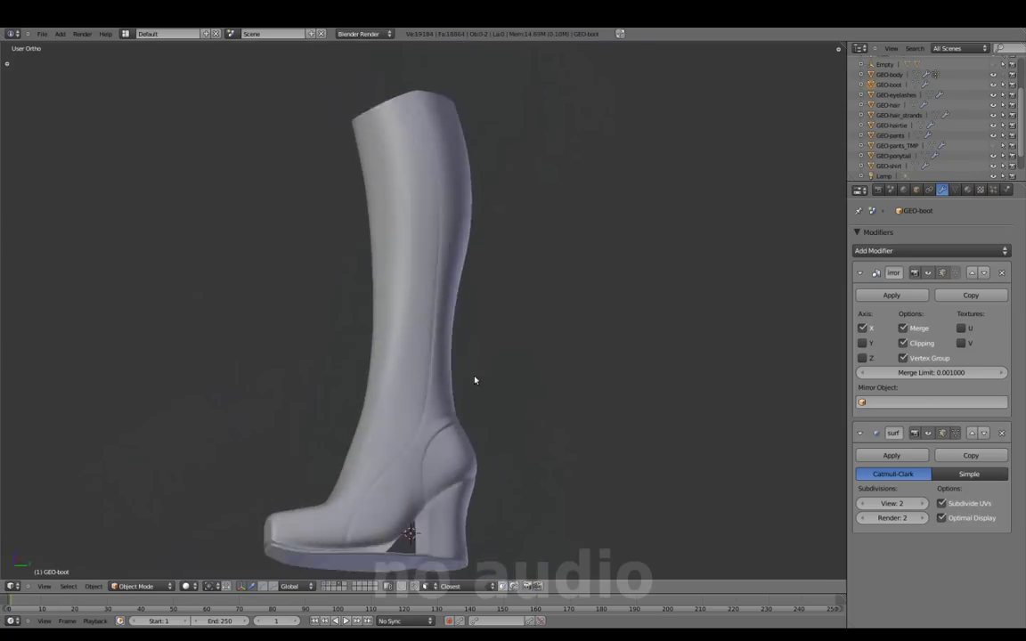
scroll(477, 430, "up", 4)
key("Tab")
scroll(477, 431, "down", 4)
mouse_move(476, 430)
middle_mouse_down()
mouse_move(442, 448)
mouse_move(414, 394)
middle_mouse_up()
scroll(442, 449, "up", 4)
key("Tab")
scroll(504, 318, "up", 2)
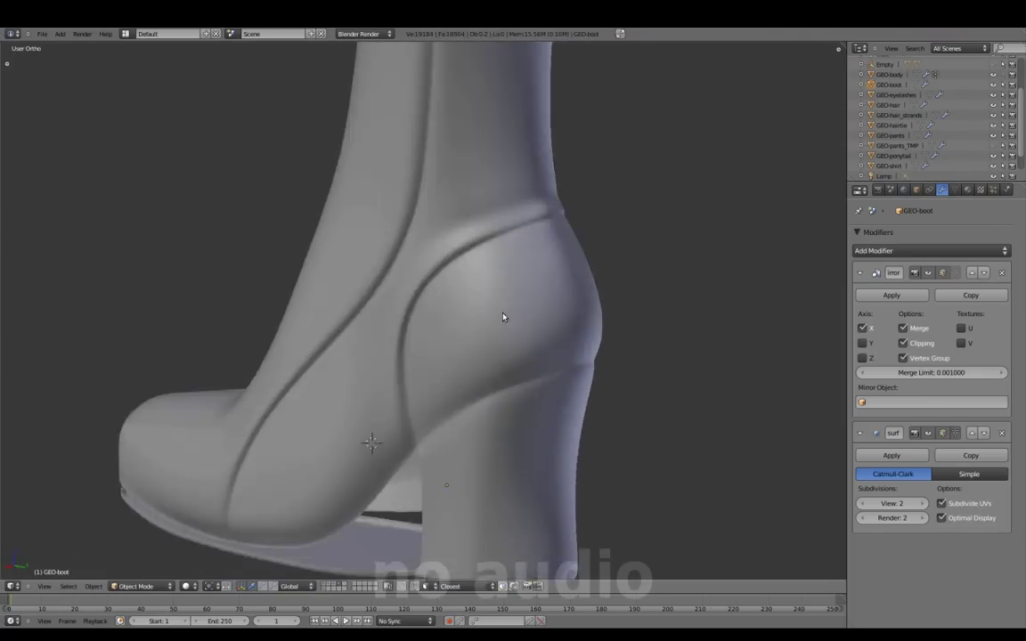
scroll(550, 354, "down", 4)
scroll(549, 354, "down", 3)
- Choose an option from the Shift+S snap menu, then select the edge loop along the sole
key("shift+s")
left_click(624, 366)
middle_click_drag(624, 366, 380, 343)
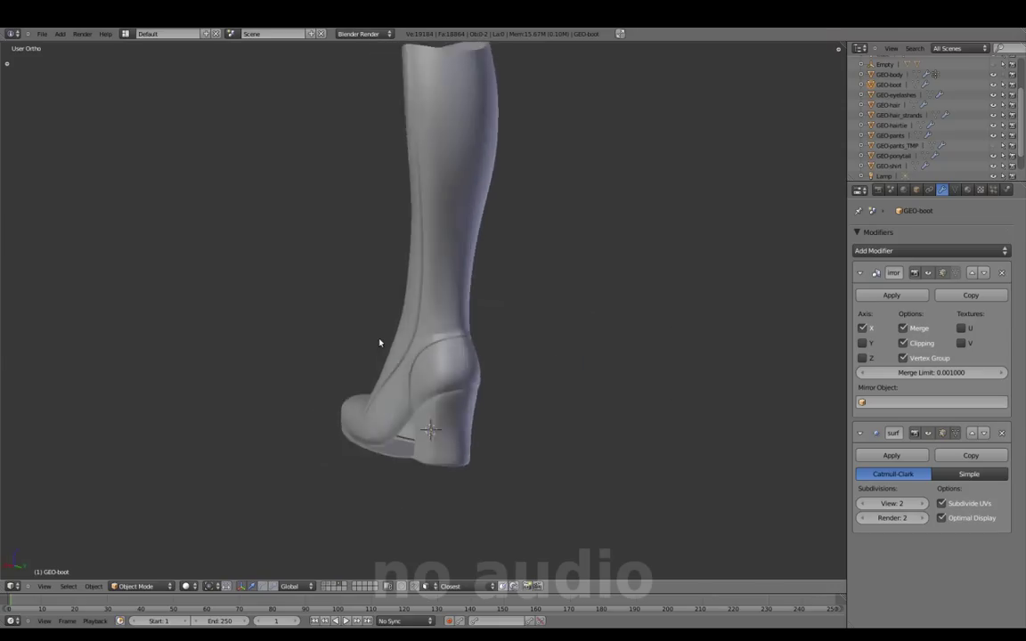
scroll(546, 247, "up", 3)
key("Tab")
scroll(546, 246, "up", 4)
right_click(394, 329, "alt")
- Slide the upper sole edge loop and adjust a sole-edge vertex
scroll(394, 329, "up", 3)
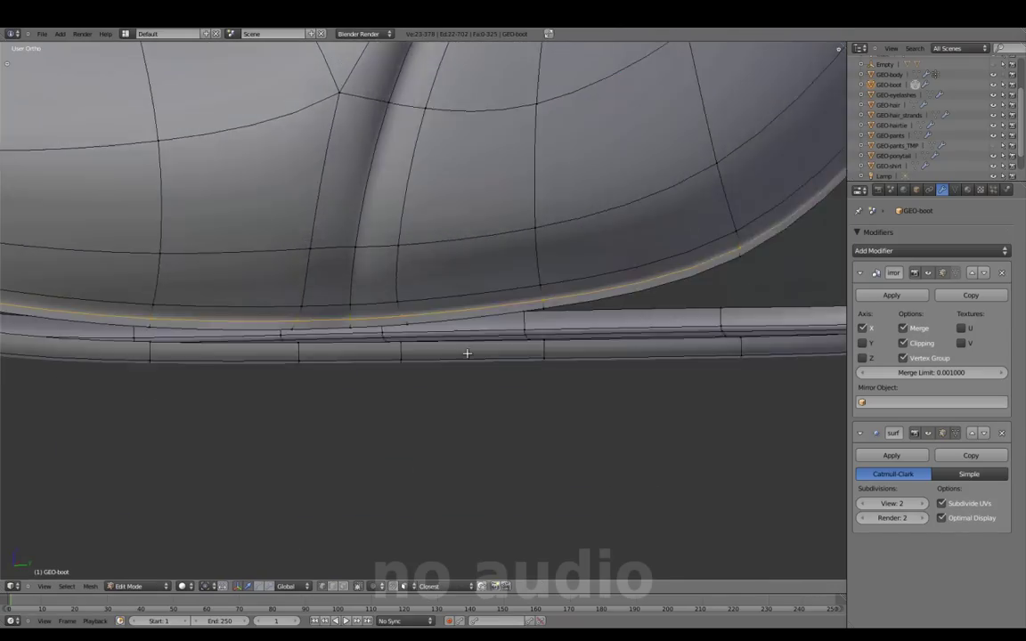
key("g")
key("g")
right_click(429, 318)
mouse_move(429, 318)
middle_mouse_down()
mouse_move(365, 297)
mouse_move(410, 324)
mouse_move(493, 424)
mouse_move(438, 265)
mouse_move(382, 310)
mouse_move(440, 366)
mouse_move(509, 372)
middle_mouse_up()
left_click(461, 307)
scroll(419, 307, "up", 3)
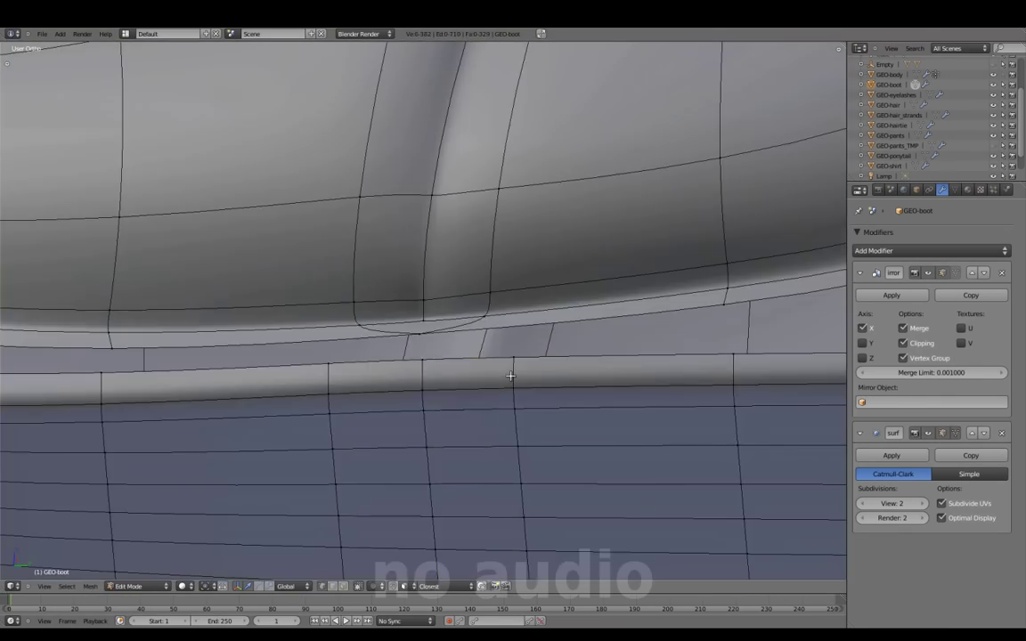
- Delete the vertical edge loop from the sole with X > Edge Loops
right_click(341, 401, "alt")
key("x")
left_click(420, 373)
scroll(420, 373, "down", 3)
mouse_move(419, 373)
middle_mouse_down()
mouse_move(205, 300)
mouse_move(245, 298)
mouse_move(517, 388)
mouse_move(371, 369)
mouse_move(513, 321)
mouse_move(549, 320)
mouse_move(321, 321)
mouse_move(379, 357)
mouse_move(651, 334)
mouse_move(366, 308)
middle_mouse_up()
key("a")
- Inspect faces and vertices along the heel edge in wireframe, then view toe and heel together
right_click(553, 308)
scroll(549, 320, "down", 3)
key("a")
key("z")
right_click(331, 298)
key("z")
right_click(366, 308)
key("z")
key("z")
mouse_move(549, 382)
middle_mouse_down()
mouse_move(509, 254)
mouse_move(567, 215)
middle_mouse_up()
scroll(568, 215, "down", 2)
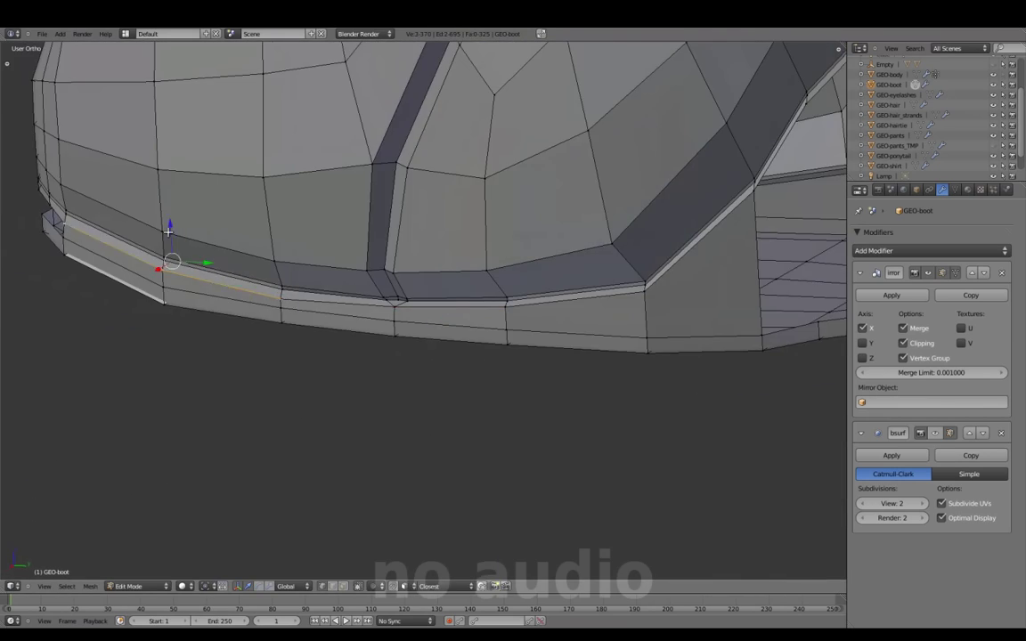
middle_click_drag(488, 276, 604, 257)
- Select the whole mesh and preview the smoothed boot, then return to Edit Mode
key("a")
key("Tab")
scroll(543, 348, "down", 2)
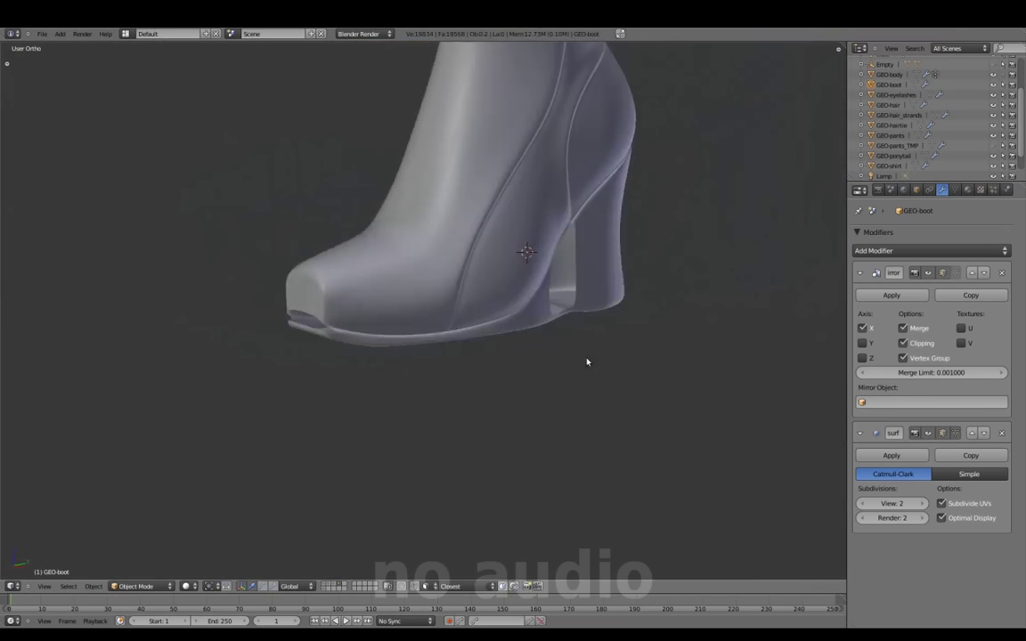
scroll(588, 360, "up", 4)
key("Tab")
scroll(651, 305, "down", 2)
scroll(683, 236, "up", 3)
scroll(692, 300, "up", 1)
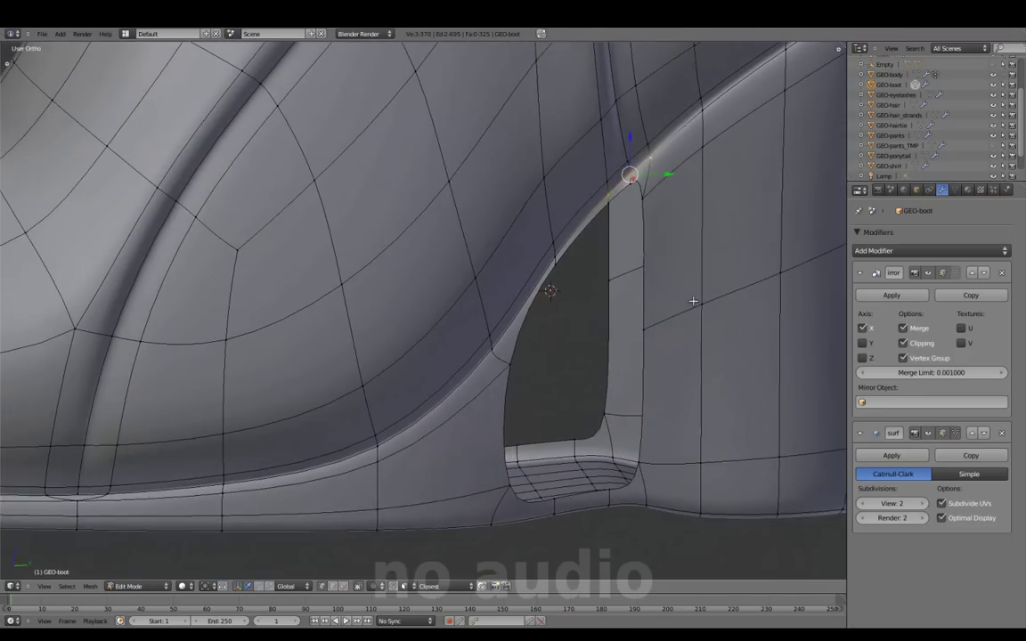
- Select the vertex at the top of the heel gap and move it to line up with the heel
middle_click_drag(729, 216, 608, 228)
right_click(585, 202)
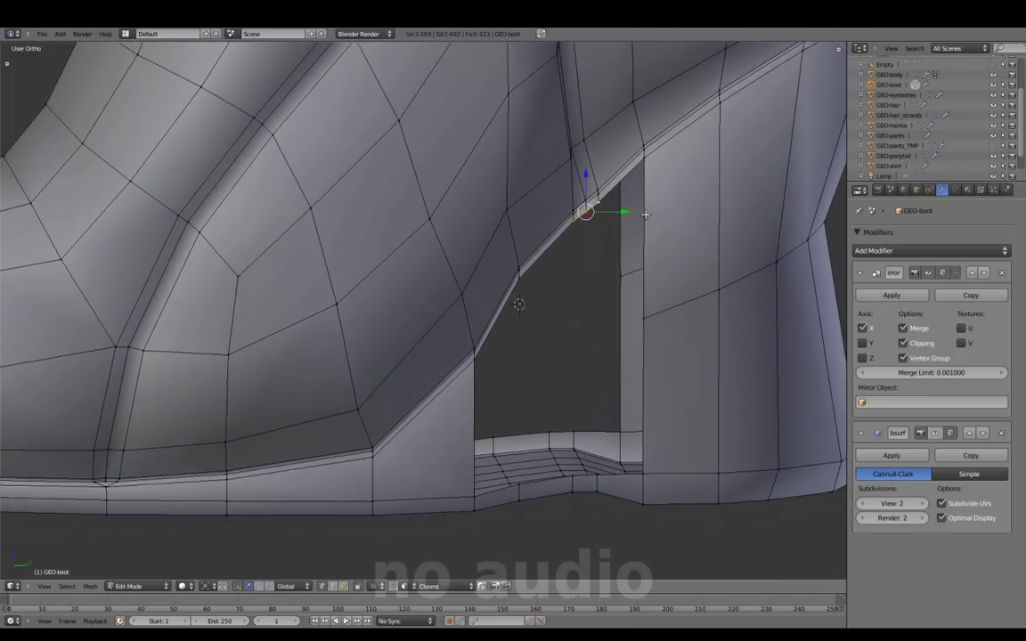
scroll(572, 275, "up", 2)
key("g")
left_click(607, 316)
mouse_move(607, 316)
middle_mouse_down()
mouse_move(467, 405)
mouse_move(467, 299)
mouse_move(303, 259)
mouse_move(268, 302)
mouse_move(525, 220)
mouse_move(424, 296)
mouse_move(152, 358)
mouse_move(396, 281)
mouse_move(449, 211)
mouse_move(385, 403)
mouse_move(561, 405)
mouse_move(638, 273)
mouse_move(421, 181)
mouse_move(435, 218)
middle_mouse_up()
left_click(475, 422)
- Move the heel-gap vertex again and orbit around the heel cutout to check the edge
scroll(468, 299, "up", 3)
key("g")
left_click(303, 259)
mouse_move(341, 236)
middle_mouse_down()
mouse_move(309, 394)
mouse_move(458, 276)
mouse_move(435, 222)
mouse_move(435, 283)
mouse_move(436, 243)
middle_mouse_up()
middle_click_drag(464, 328, 593, 318)
scroll(541, 313, "up", 2)
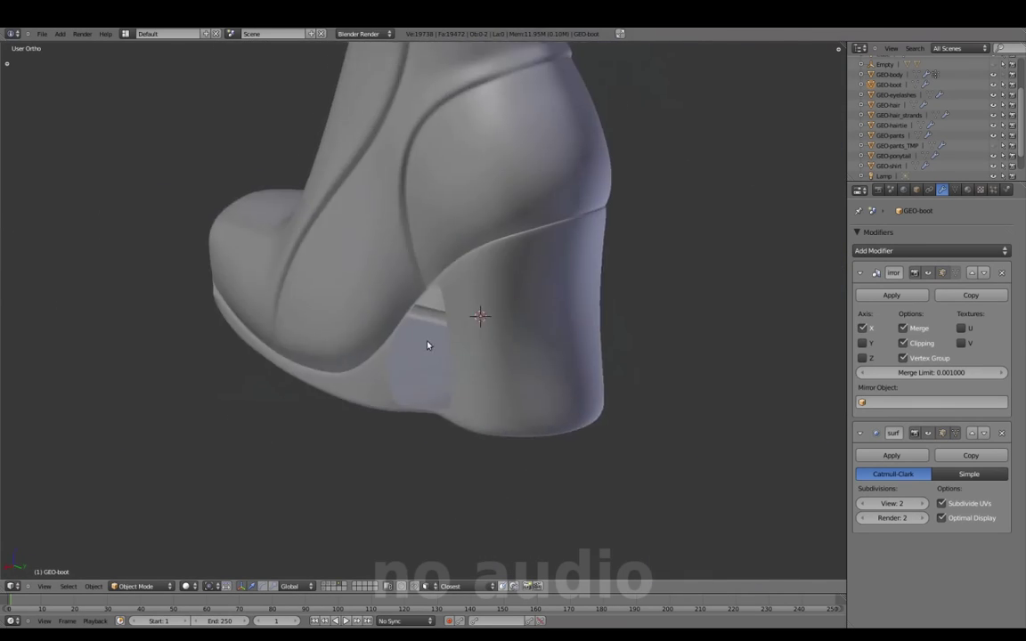
key("Tab")
scroll(427, 345, "up", 3)
- Select the face beside the heel cutout and orbit to the boot's underside
scroll(443, 344, "up", 2)
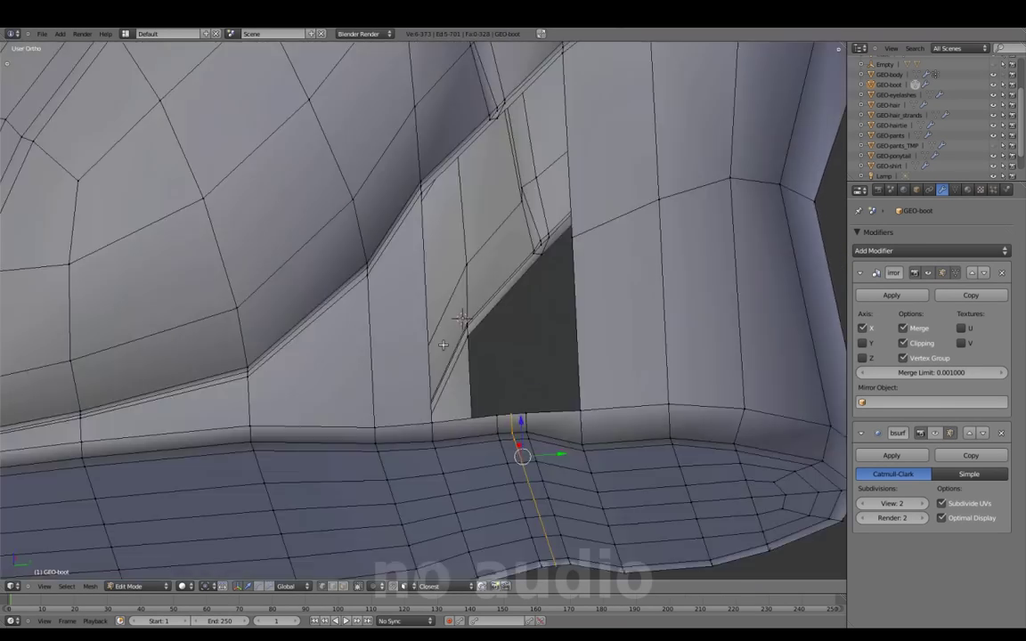
middle_click_drag(443, 345, 467, 338)
right_click(472, 330)
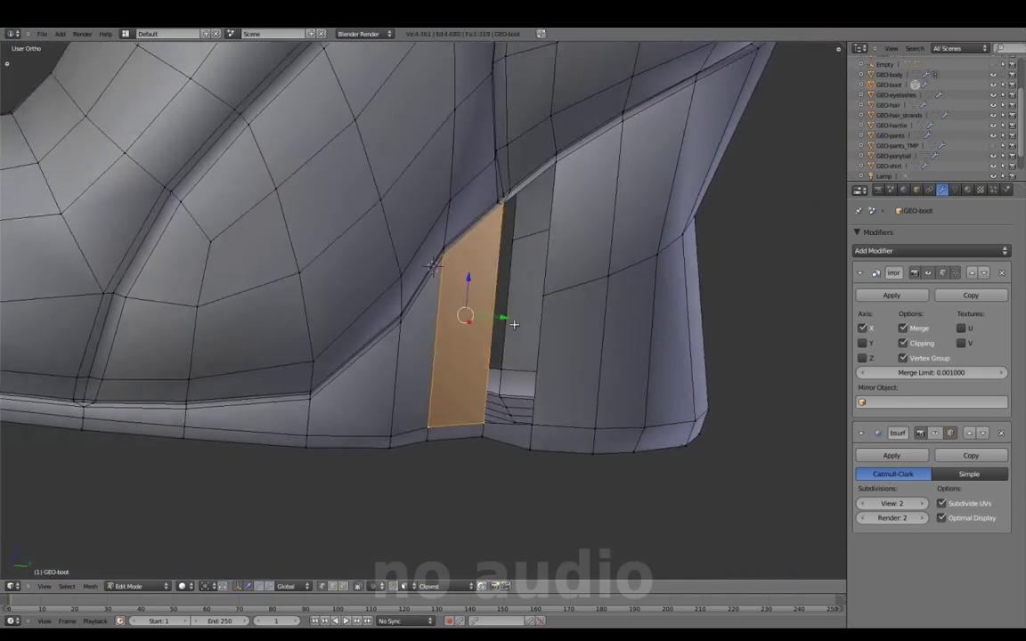
scroll(514, 324, "down", 3)
mouse_move(535, 274)
middle_mouse_down()
mouse_move(426, 185)
mouse_move(472, 332)
mouse_move(557, 372)
mouse_move(554, 300)
mouse_move(446, 291)
mouse_move(690, 345)
mouse_move(390, 216)
mouse_move(572, 326)
mouse_move(499, 267)
mouse_move(370, 203)
middle_mouse_up()
- Lower the sole edge loop along Z only, then pick a single sole edge to adjust
right_click(572, 326, "alt")
key("g")
key("z")
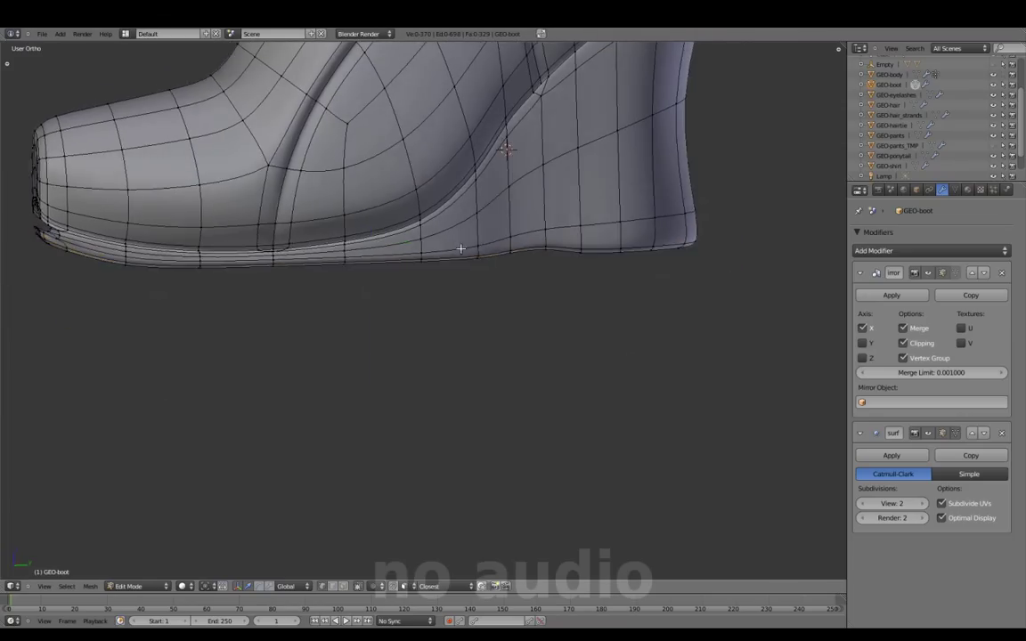
right_click(426, 246)
mouse_move(426, 246)
middle_mouse_down()
mouse_move(568, 350)
mouse_move(565, 273)
middle_mouse_up()
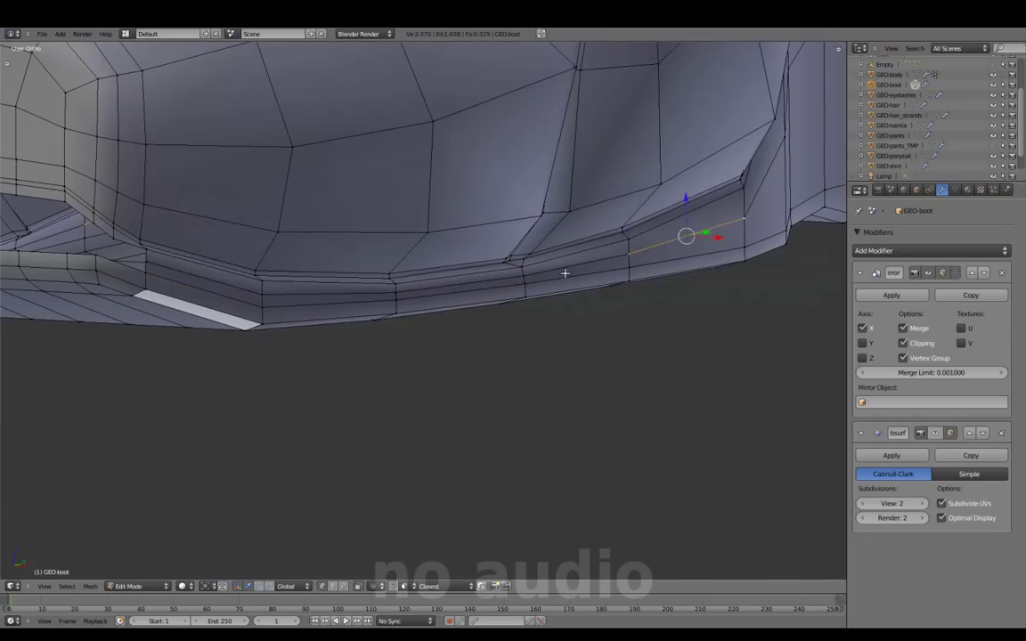
scroll(499, 205, "down", 4)
middle_click_drag(500, 205, 428, 360)
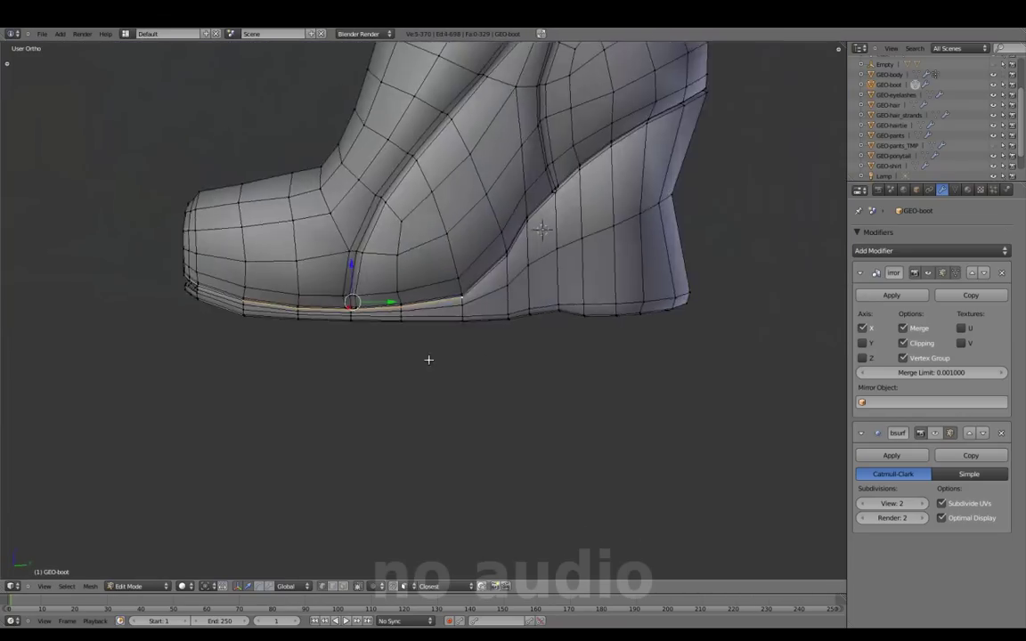
- Leave Edit Mode and inspect the smoothed boot, including from directly below
key("Tab")
mouse_move(437, 218)
middle_mouse_down()
mouse_move(507, 263)
mouse_move(526, 212)
mouse_move(542, 218)
mouse_move(467, 253)
middle_mouse_up()
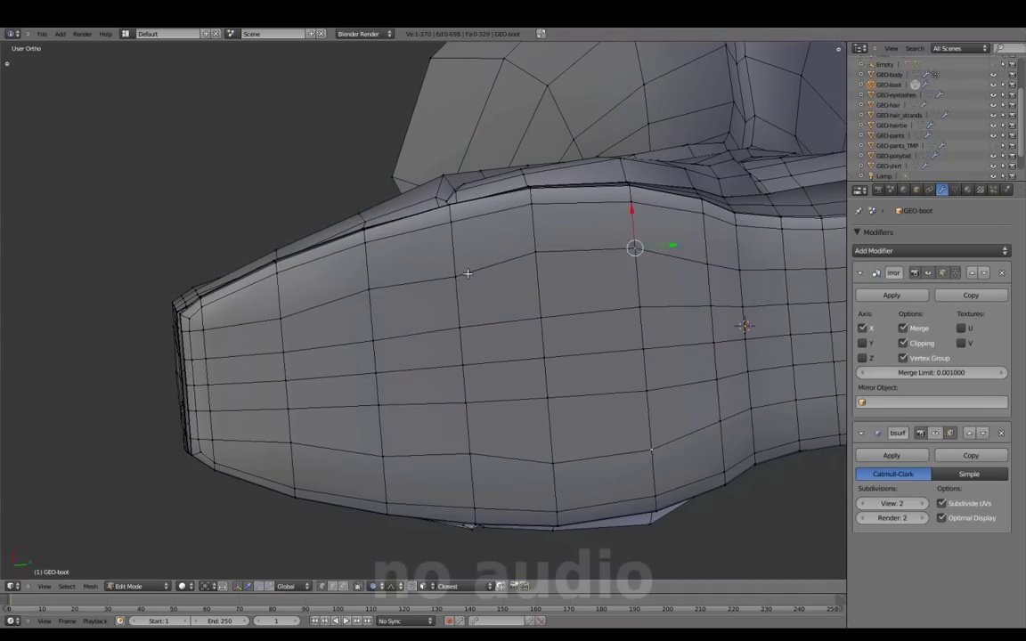
key("ctrl+KP_7")
mouse_move(554, 352)
middle_mouse_down()
mouse_move(613, 416)
mouse_move(178, 305)
middle_mouse_up()
- In wireframe Edit Mode, select the toe-cap side edges and move them in
middle_click_drag(584, 331, 460, 264)
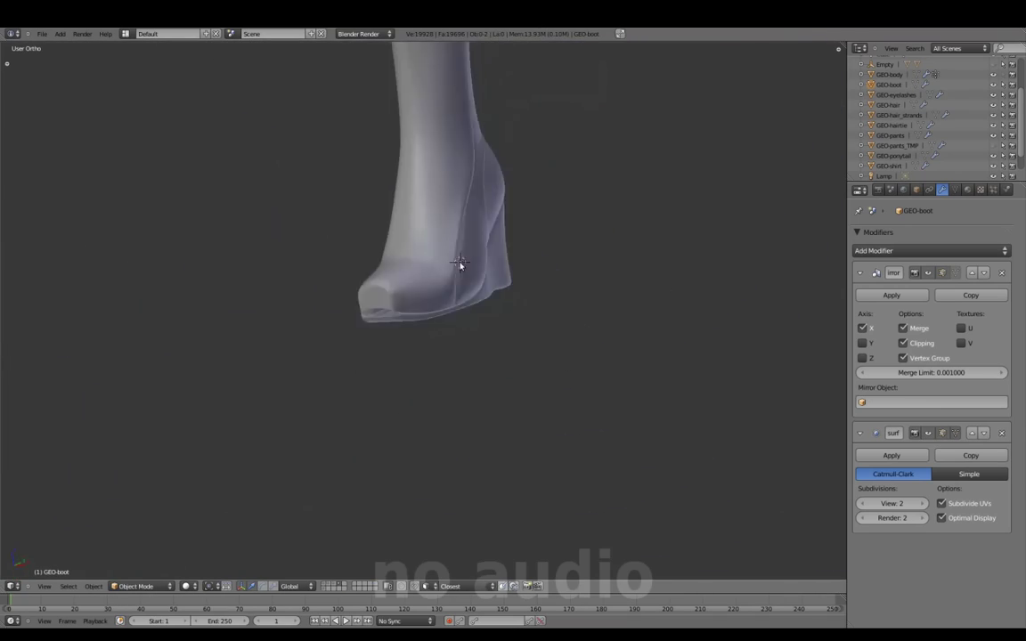
key("Tab")
key("z")
middle_click_drag(548, 315, 518, 267)
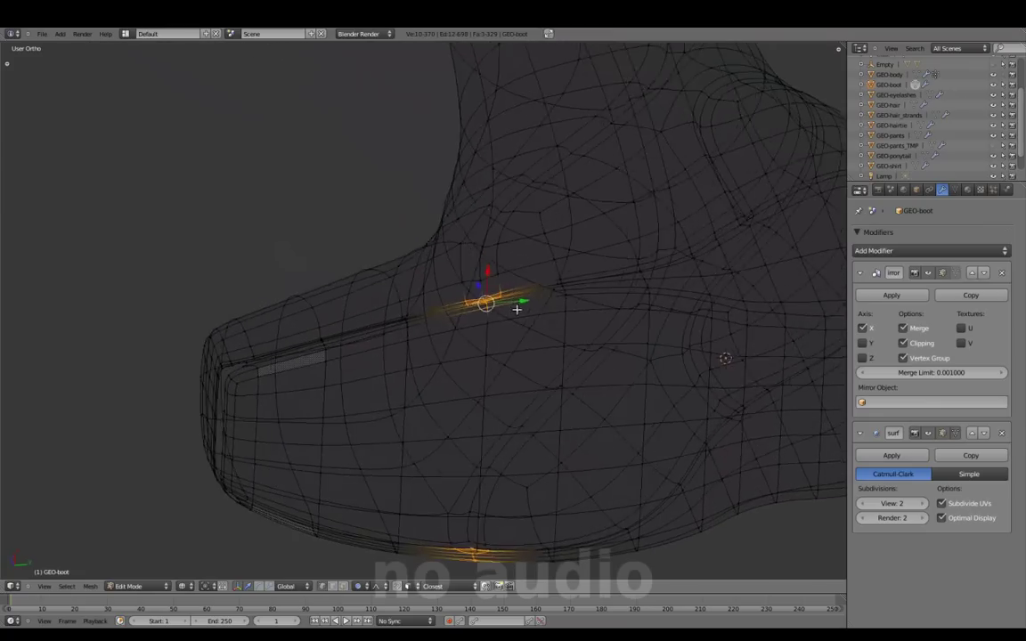
key("Escape")
key("z")
left_click(457, 219)
- Move the selected toe side edges constrained to the X axis
mouse_move(456, 219)
middle_mouse_down()
mouse_move(675, 295)
mouse_move(515, 350)
mouse_move(579, 339)
mouse_move(649, 268)
mouse_move(553, 404)
middle_mouse_up()
key("g")
key("x")
left_click(521, 379)
scroll(579, 339, "up", 3)
scroll(649, 267, "down", 4)
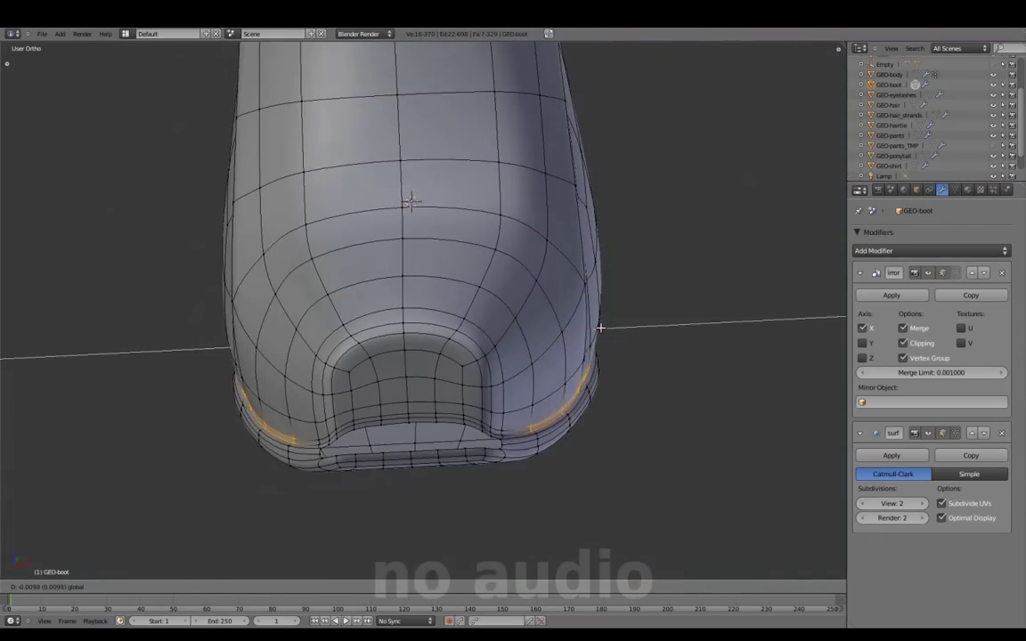
left_click(600, 329)
- Check the sole underside, toggling between wireframe and solid shading
scroll(587, 337, "down", 2)
mouse_move(586, 337)
middle_mouse_down()
mouse_move(399, 355)
mouse_move(664, 430)
middle_mouse_up()
scroll(375, 286, "up", 4)
key("z")
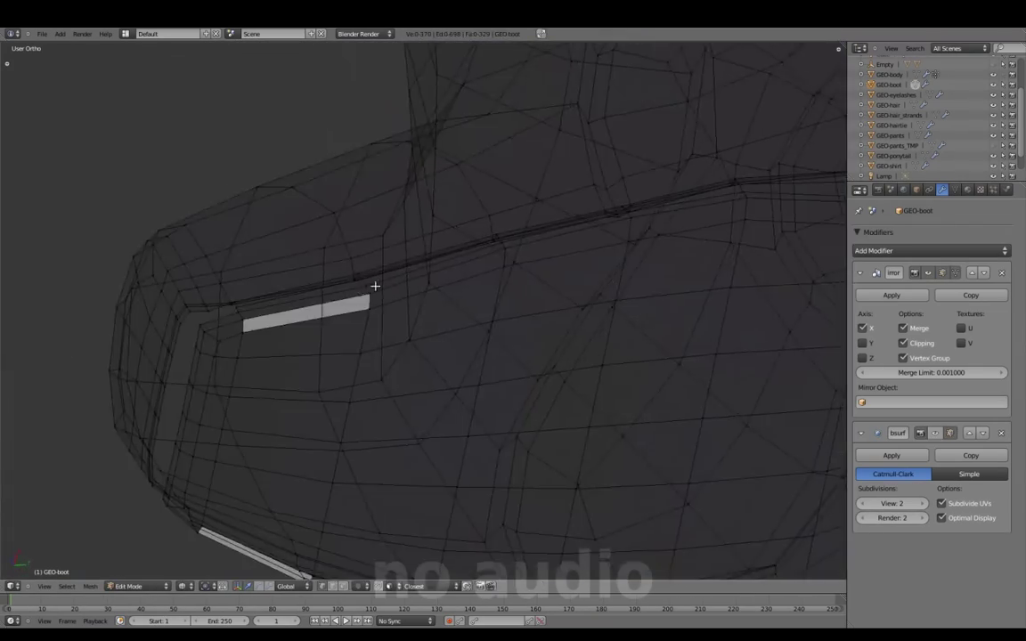
key("z")
scroll(375, 286, "down", 2)
- Inspect the toe front and heel, then compare with the side-view reference image
middle_click_drag(344, 344, 524, 378)
scroll(520, 332, "up", 2)
key("z")
mouse_move(520, 332)
middle_mouse_down()
mouse_move(618, 234)
mouse_move(480, 335)
middle_mouse_up()
key("z")
scroll(591, 247, "down", 2)
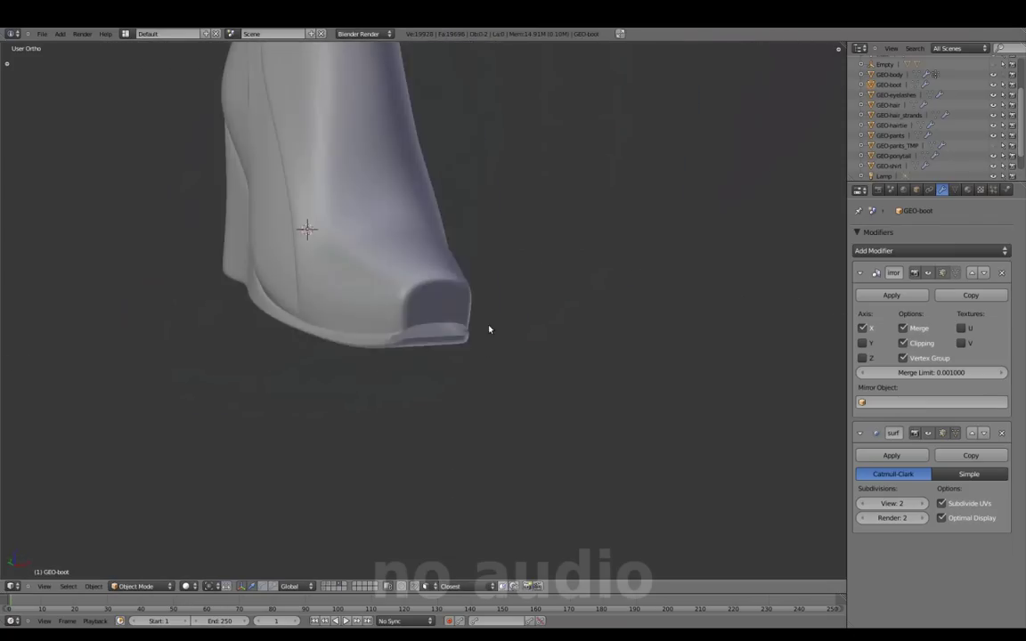
mouse_move(448, 386)
middle_mouse_down()
mouse_move(476, 397)
mouse_move(446, 440)
mouse_move(320, 401)
mouse_move(379, 464)
mouse_move(554, 389)
mouse_move(521, 366)
mouse_move(268, 389)
mouse_move(432, 217)
middle_mouse_up()
key("z")
key("z")
key("KP_3")
scroll(573, 402, "up", 4)
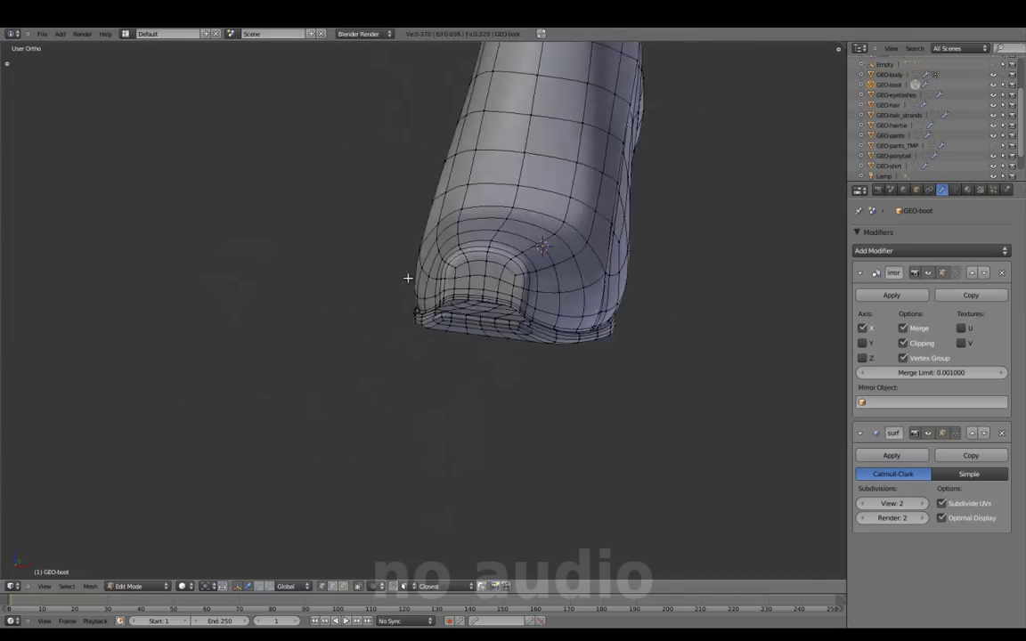
- Edge-slide the sole loop near the heel
scroll(407, 278, "up", 3)
mouse_move(407, 278)
middle_mouse_down()
mouse_move(486, 366)
mouse_move(624, 309)
mouse_move(469, 344)
mouse_move(356, 313)
middle_mouse_up()
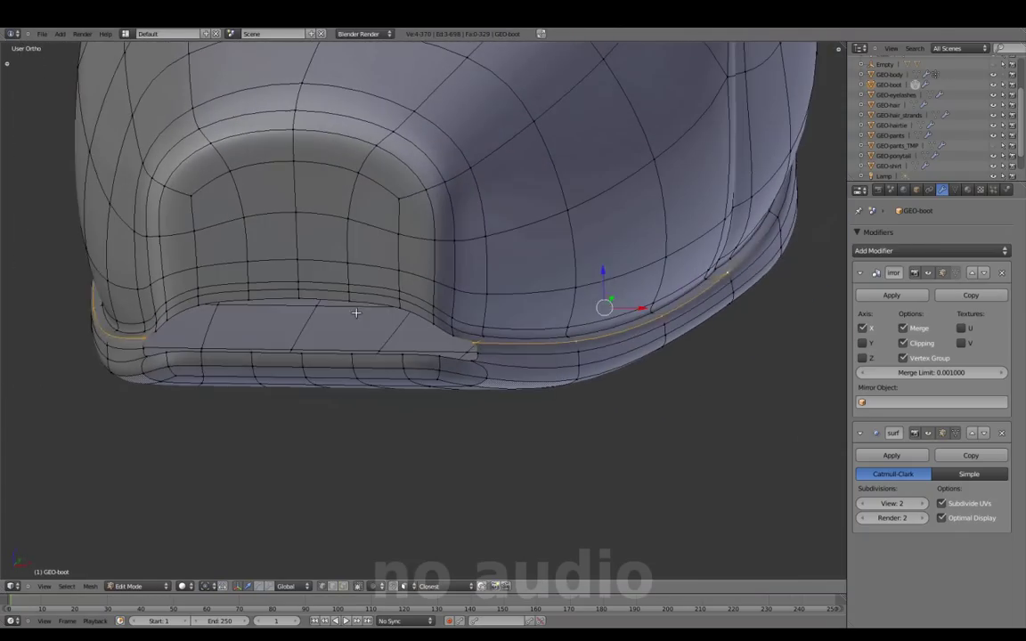
middle_click_drag(417, 321, 475, 339)
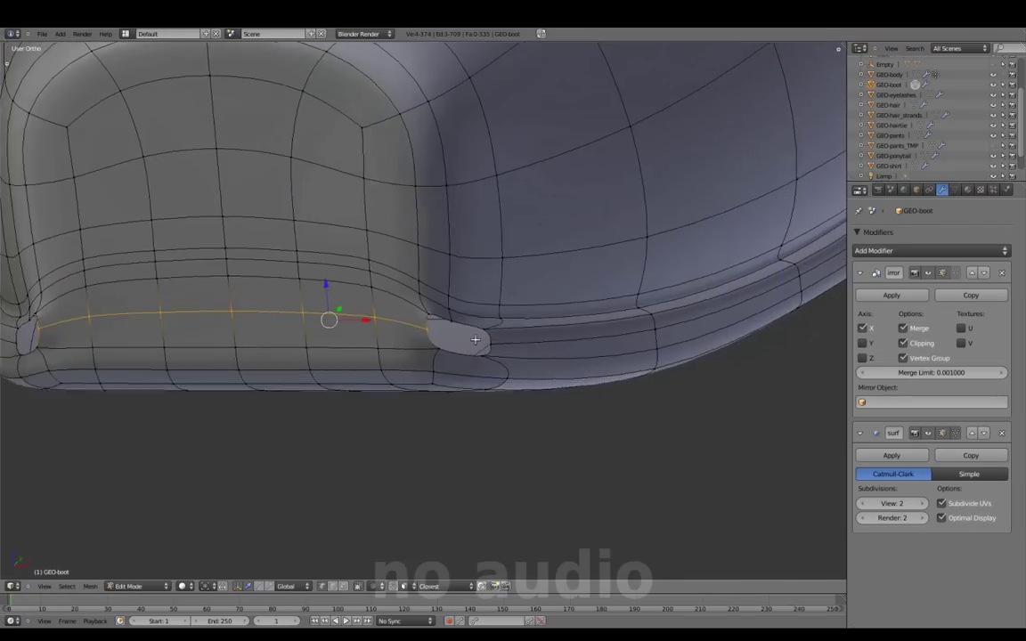
middle_click_drag(546, 344, 423, 345)
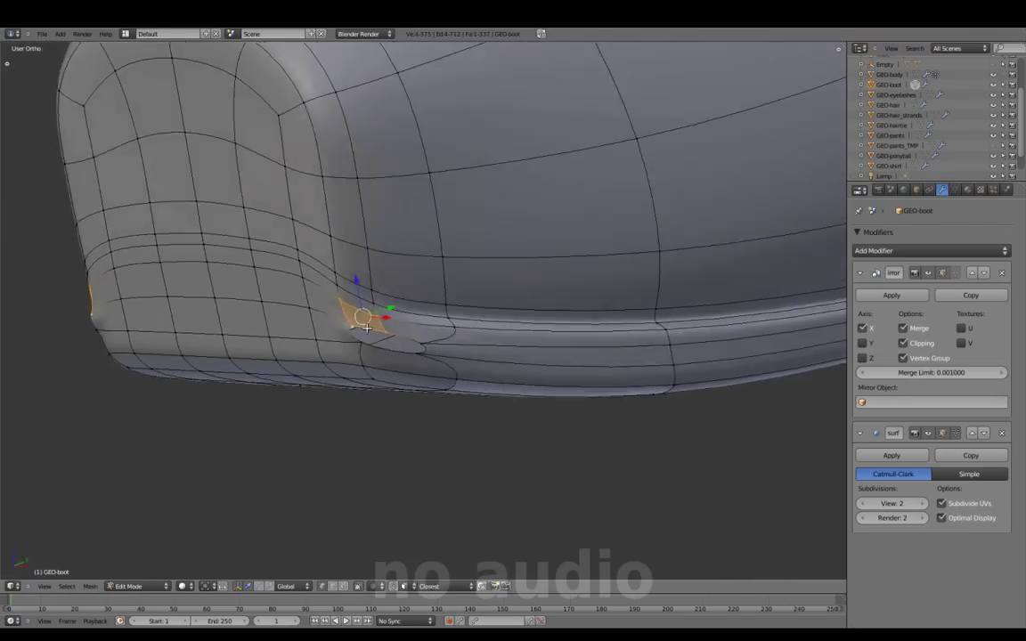
key("g")
key("g")
left_click(348, 293)
- In Front view, move the heel-corner sole vertex along the X axis
middle_click_drag(347, 293, 659, 359)
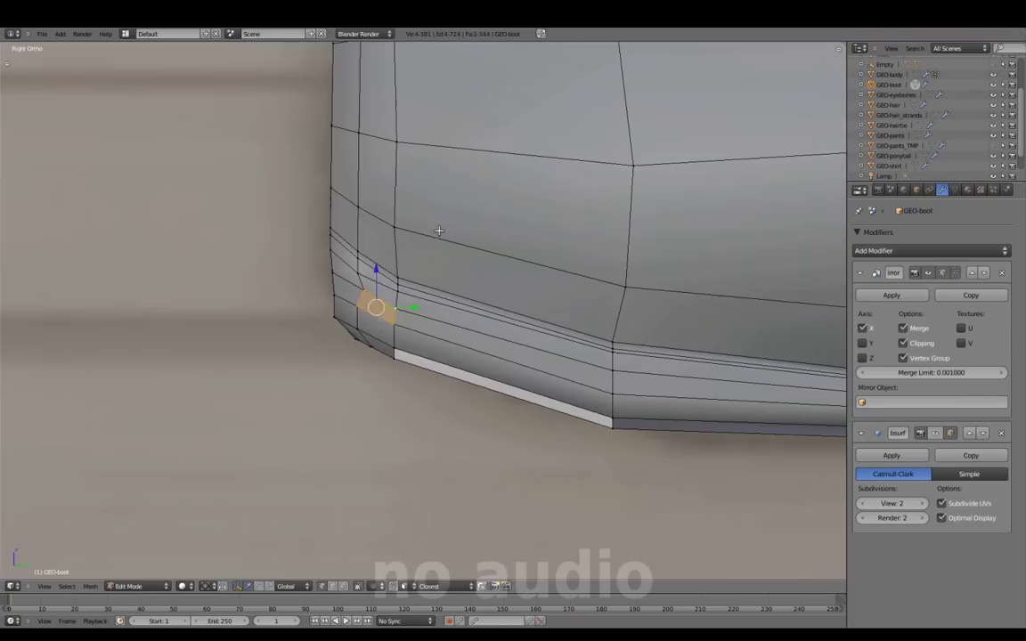
key("KP_1")
key("g")
key("x")
mouse_move(575, 366)
middle_mouse_down("shift")
mouse_move(486, 336)
mouse_move(489, 363)
mouse_move(324, 318)
middle_mouse_up("shift")
left_click(523, 319)
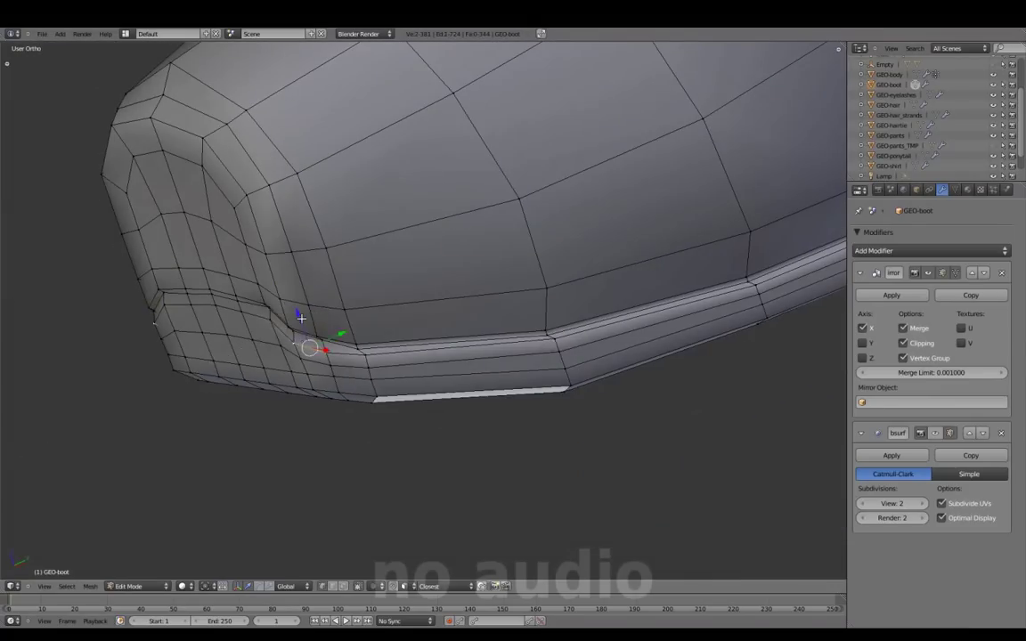
- Move the sole faces in Bottom view and preview the smoothed boot
mouse_move(261, 304)
middle_mouse_down()
mouse_move(493, 339)
mouse_move(560, 373)
middle_mouse_up()
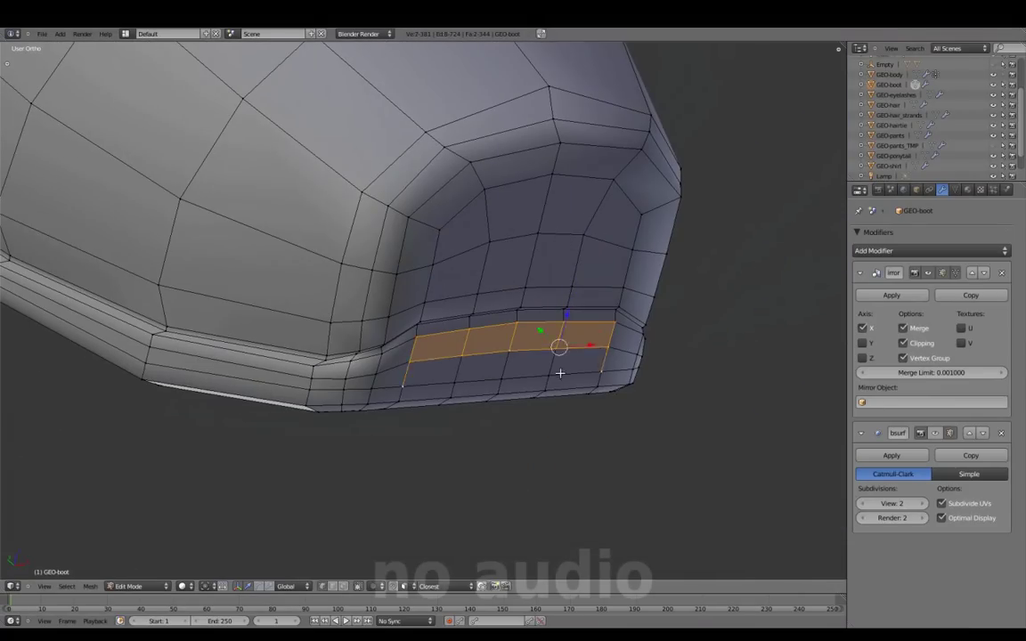
middle_click_drag(625, 402, 419, 424)
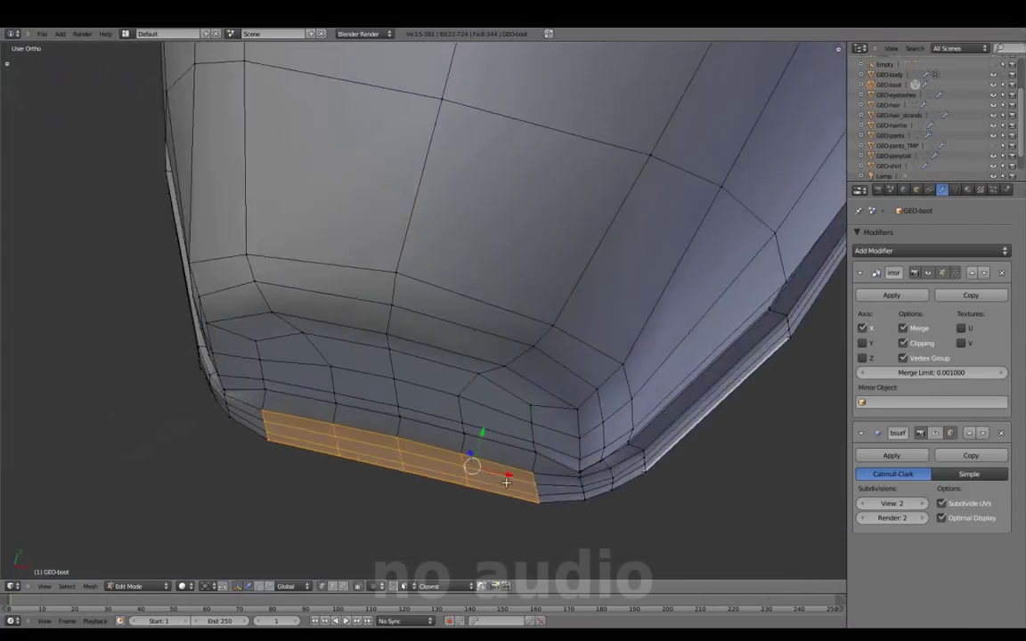
key("ctrl+KP_7")
key("g")
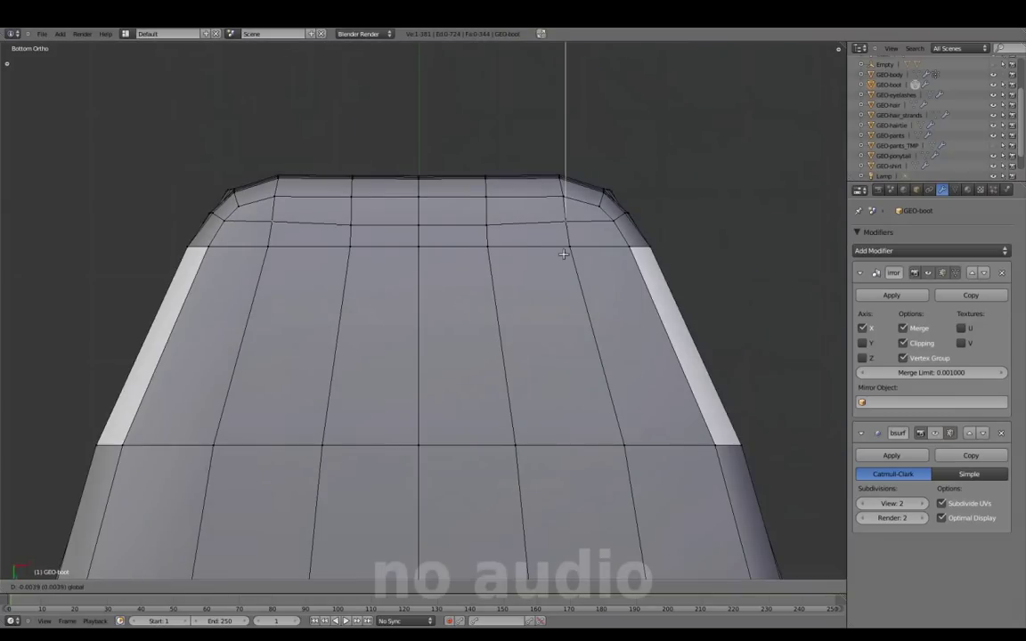
mouse_move(547, 305)
middle_mouse_down()
mouse_move(556, 376)
mouse_move(526, 344)
middle_mouse_up()
key("Tab")
scroll(522, 476, "up", 5)
key("Tab")
mouse_move(522, 475)
middle_mouse_down()
mouse_move(430, 224)
mouse_move(373, 302)
mouse_move(682, 325)
mouse_move(341, 383)
mouse_move(526, 227)
middle_mouse_up()
- Apply a mesh specials option to the whole boot mesh
key("a")
key("w")
left_click(550, 452)
- Select the toe-cap edge loops and move them in the side view
right_click(489, 318, "alt")
middle_click_drag(489, 318, 532, 309)
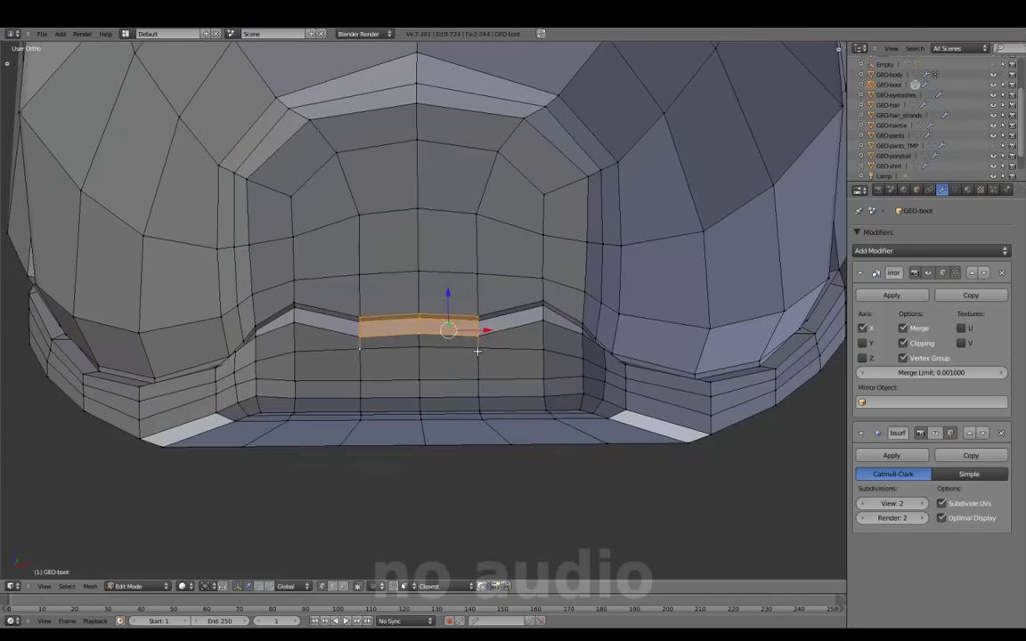
right_click(412, 269, "alt")
middle_click_drag(412, 269, 335, 311)
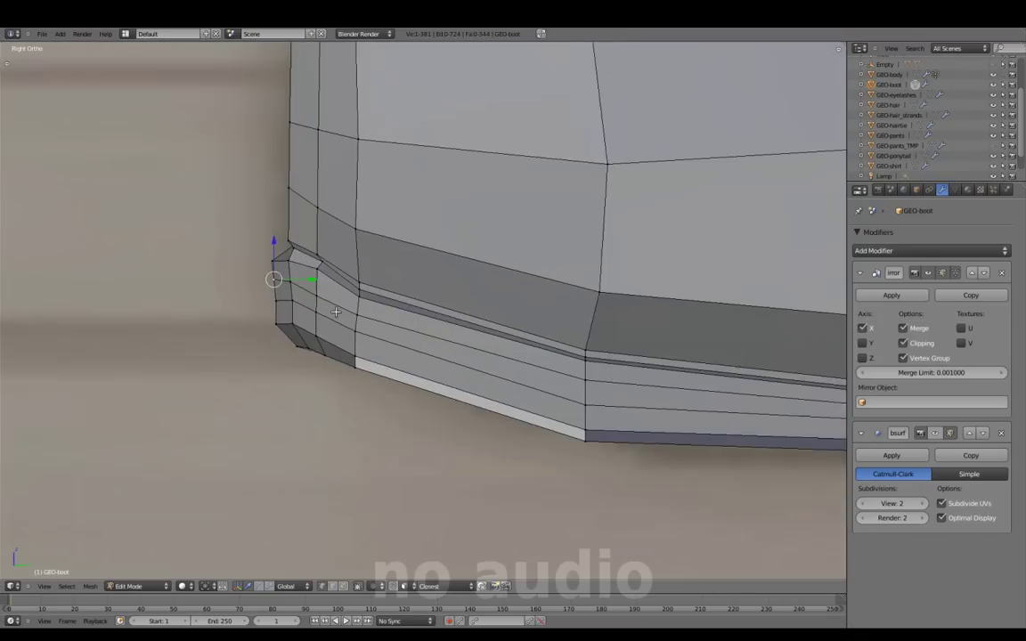
middle_click_drag(320, 240, 283, 215)
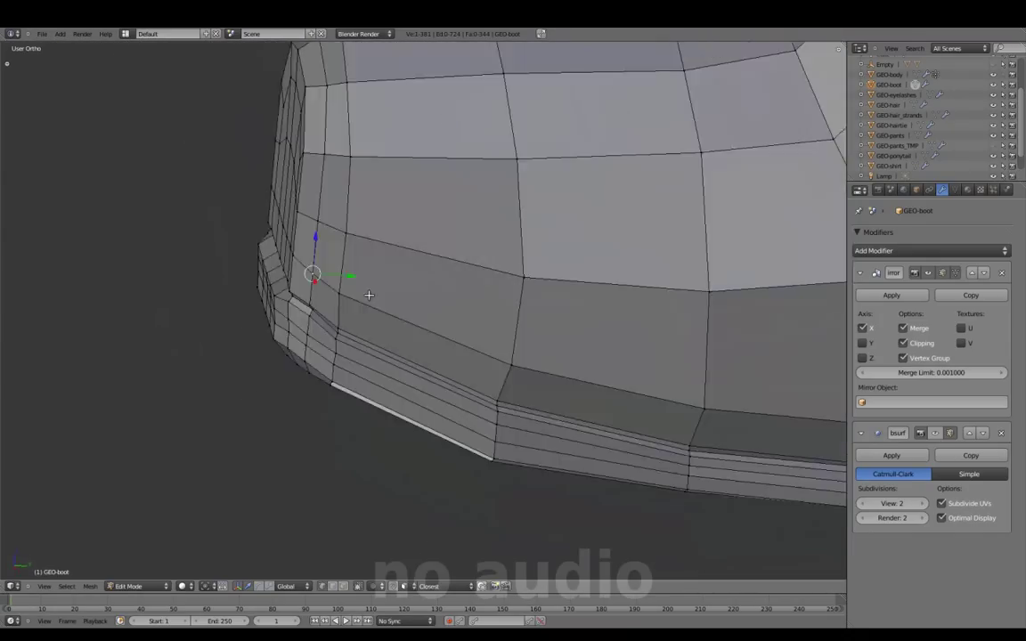
key("KP_3")
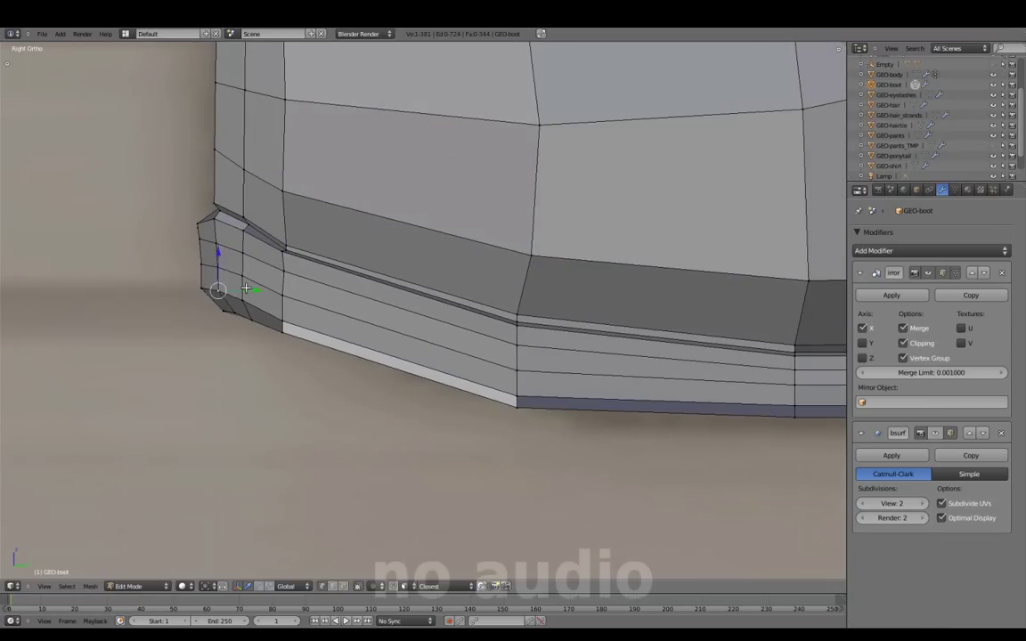
left_click(239, 222)
middle_click_drag(238, 222, 250, 294)
key("KP_3")
- Scale the selected toe vertices, then move the toe loop in Right Ortho view
key("s")
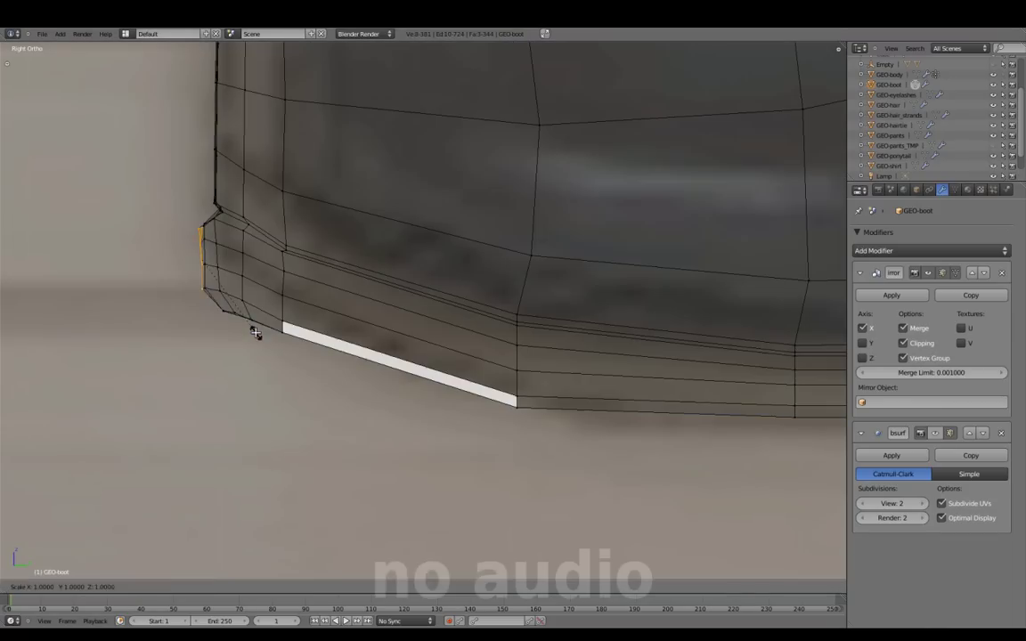
left_click(243, 226)
mouse_move(248, 221)
middle_mouse_down()
mouse_move(605, 305)
mouse_move(593, 258)
middle_mouse_up()
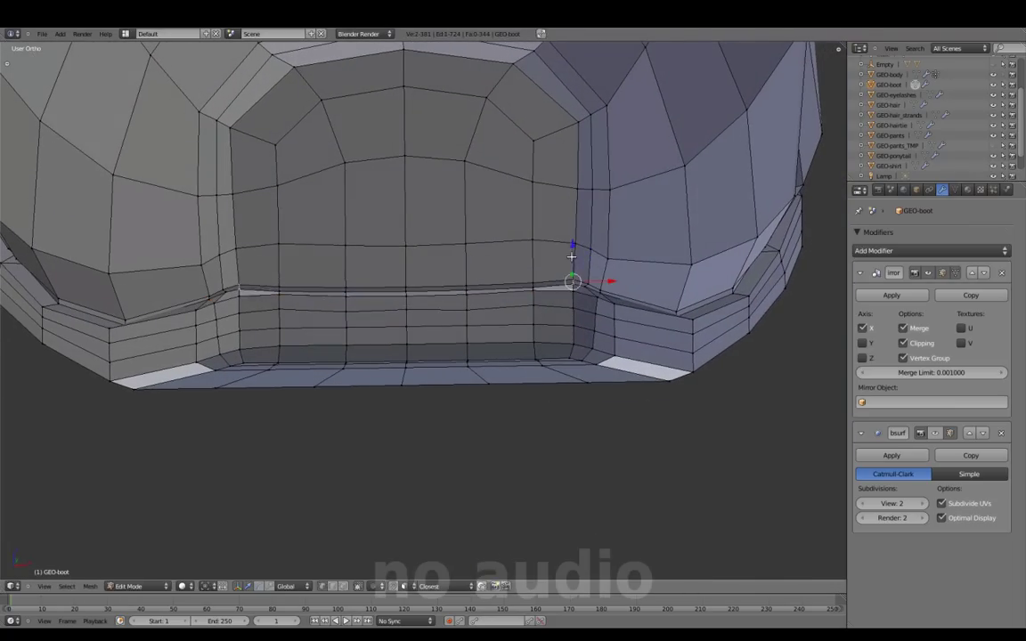
mouse_move(593, 328)
middle_mouse_down()
mouse_move(474, 241)
mouse_move(458, 178)
mouse_move(469, 274)
mouse_move(495, 235)
middle_mouse_up()
key("KP_3")
key("g")
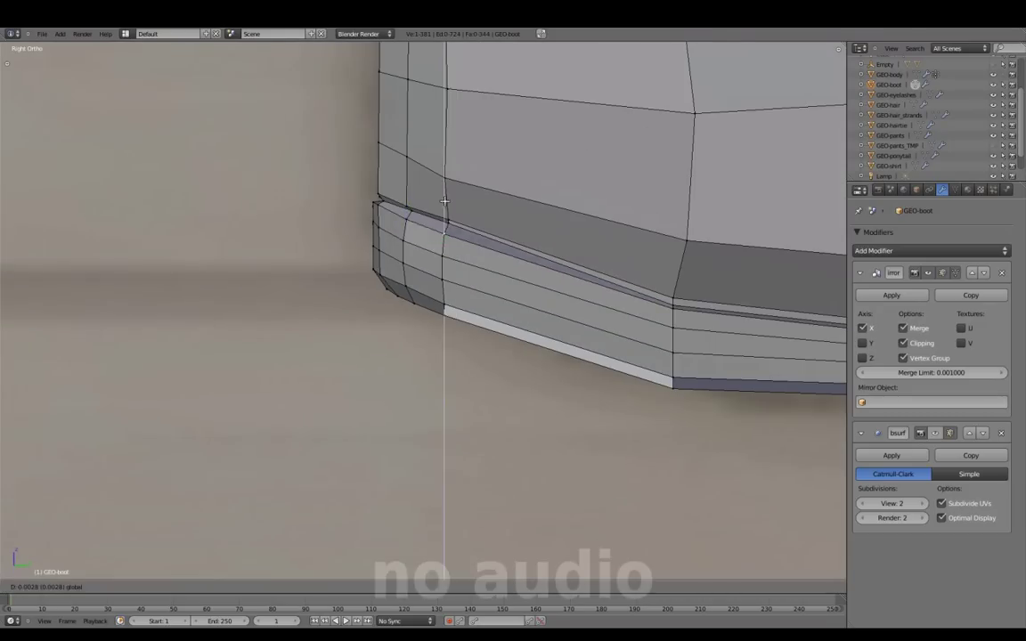
middle_click_drag(445, 268, 472, 285)
- Change the whole mesh's shading via W specials and show Subsurf on the edit cage
key("a")
key("w")
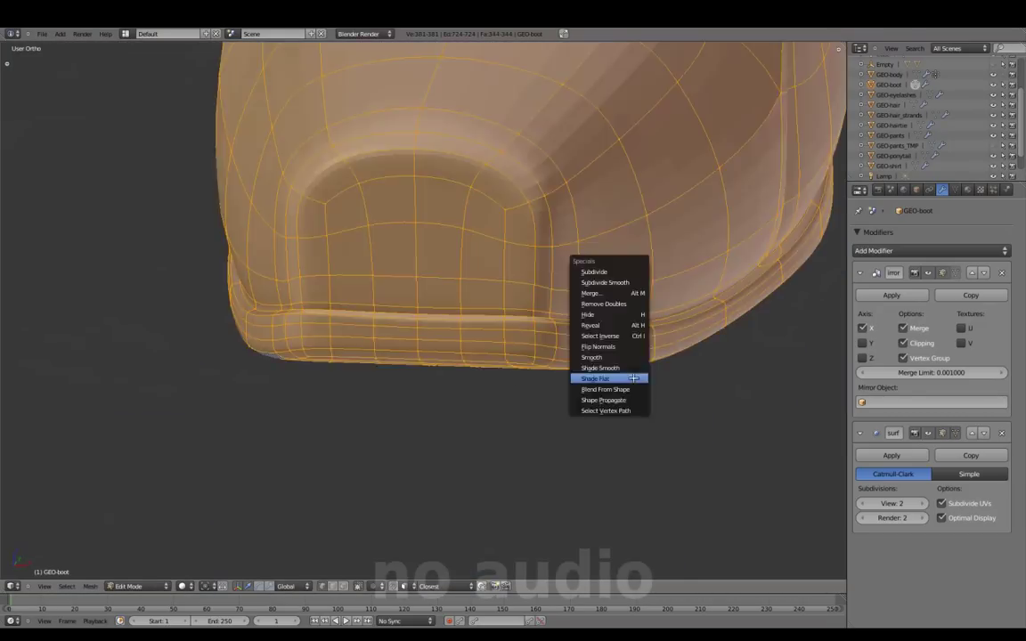
left_click(607, 378)
key("Tab")
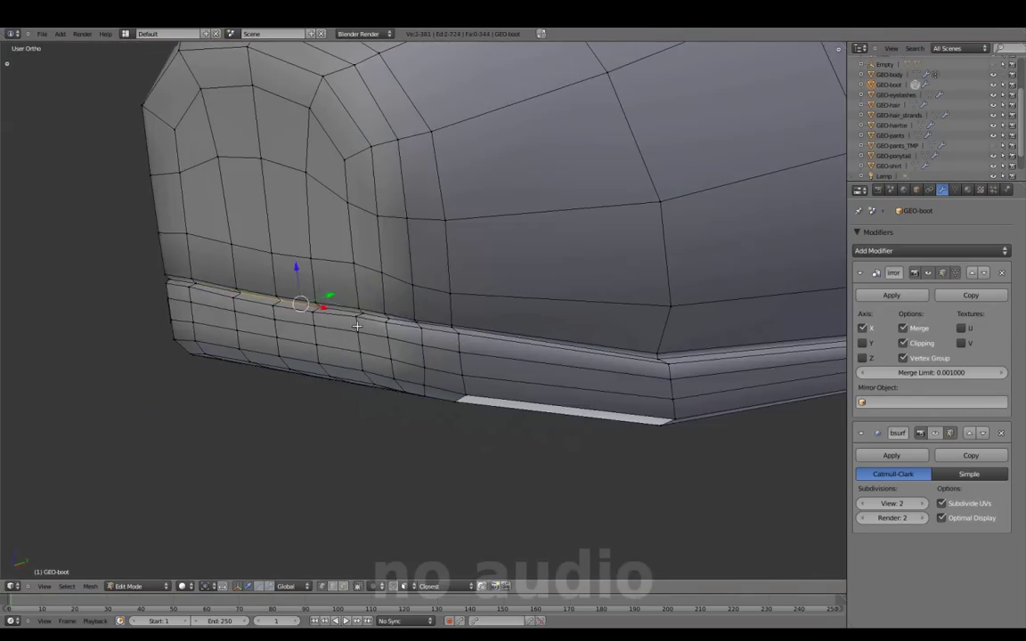
left_click(946, 433)
scroll(494, 346, "down", 3)
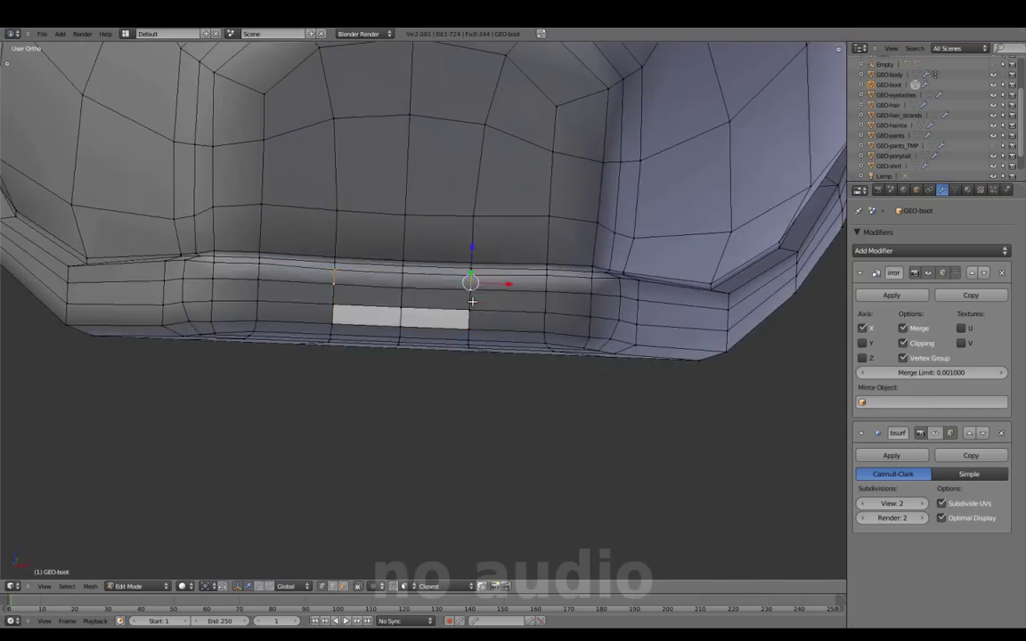
- Select an edge loop on the toe sole, then view the smoothed boot in Object Mode
middle_click_drag(472, 301, 489, 305)
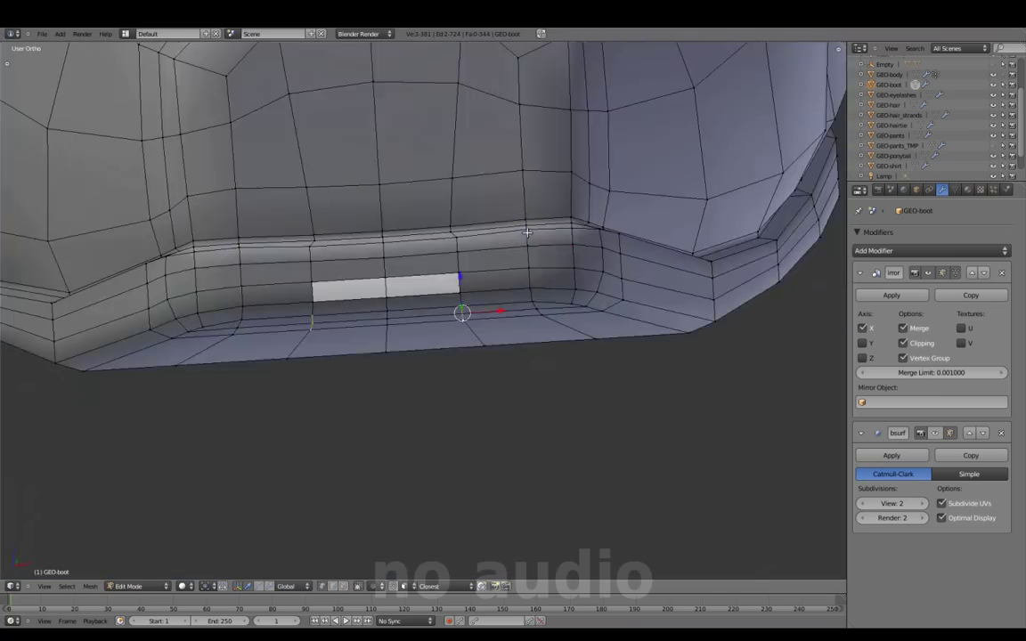
right_click(533, 245, "alt")
mouse_move(532, 245)
middle_mouse_down()
mouse_move(489, 248)
mouse_move(478, 297)
mouse_move(379, 266)
middle_mouse_up()
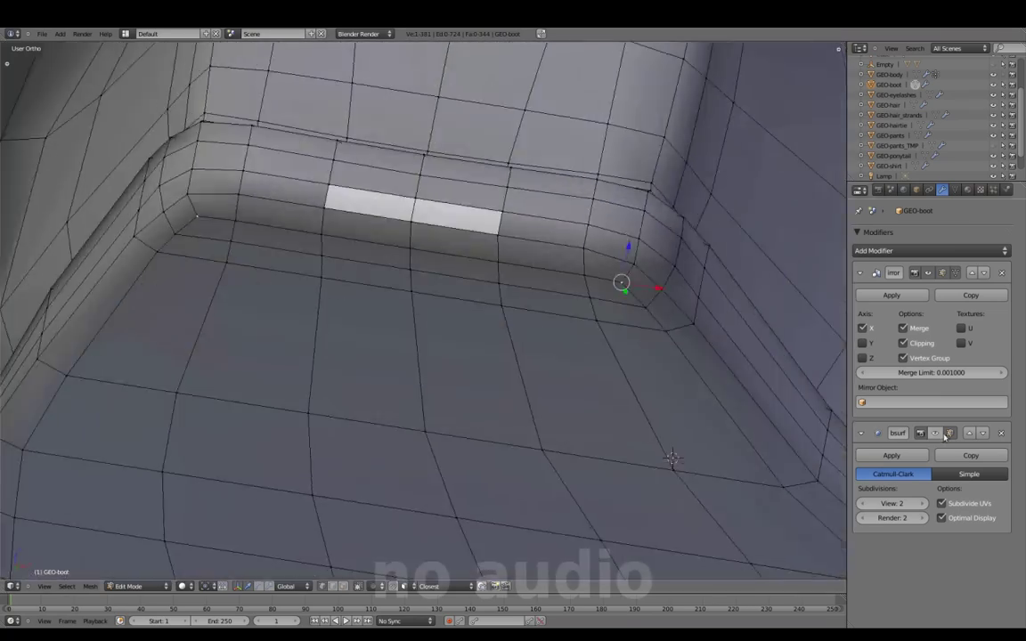
key("Tab")
mouse_move(458, 418)
middle_mouse_down()
mouse_move(709, 349)
mouse_move(609, 403)
middle_mouse_up()
mouse_move(510, 421)
middle_mouse_down()
mouse_move(612, 382)
mouse_move(540, 362)
middle_mouse_up()
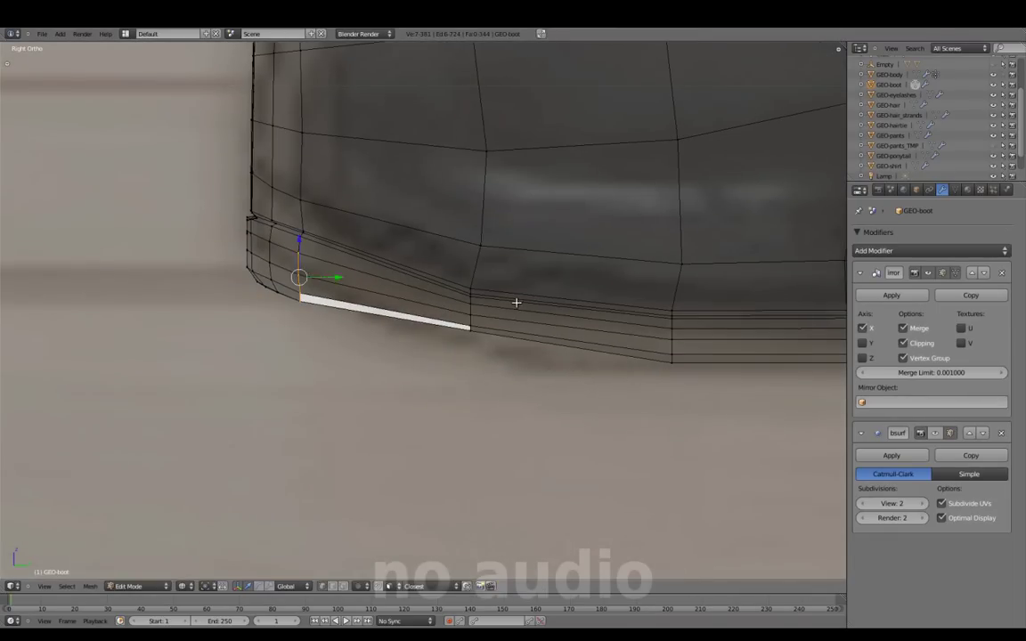
middle_click_drag(516, 302, 600, 334, "shift")
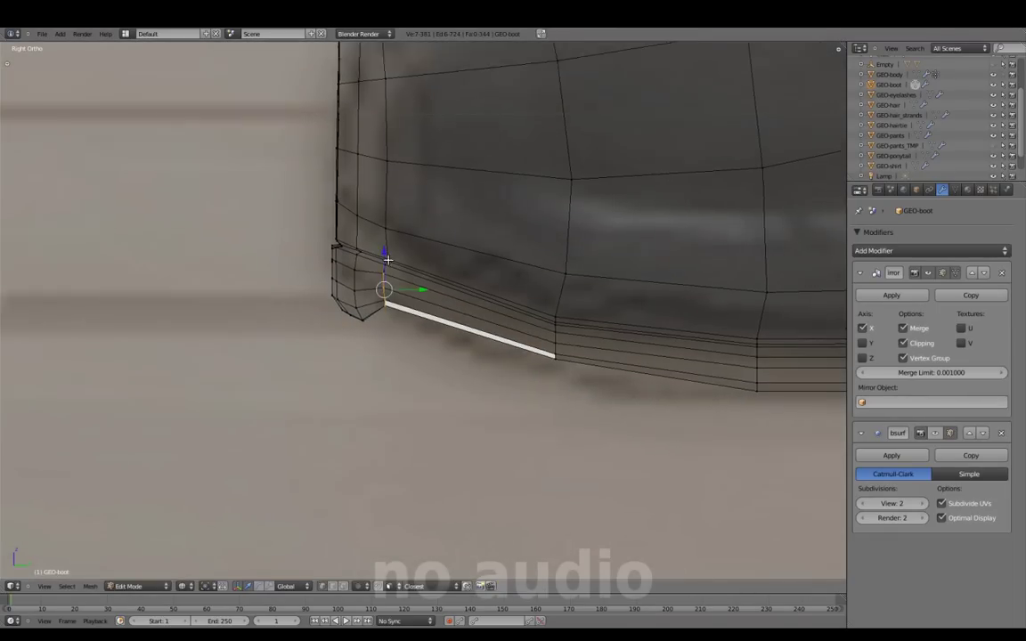
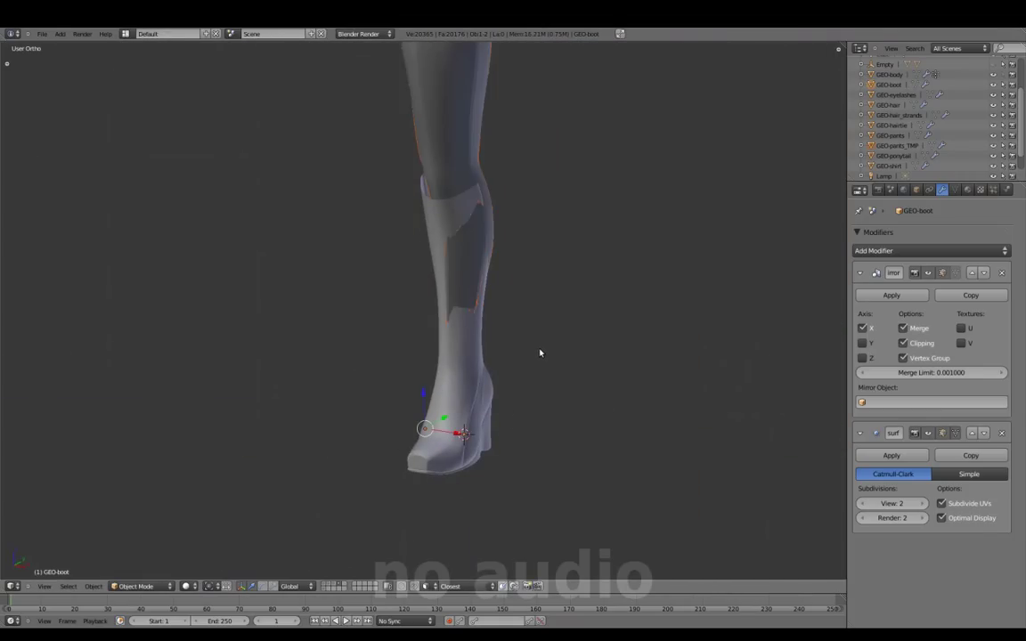
- Reselect the boot and view it as wireframe over the front reference photo
right_click(470, 265)
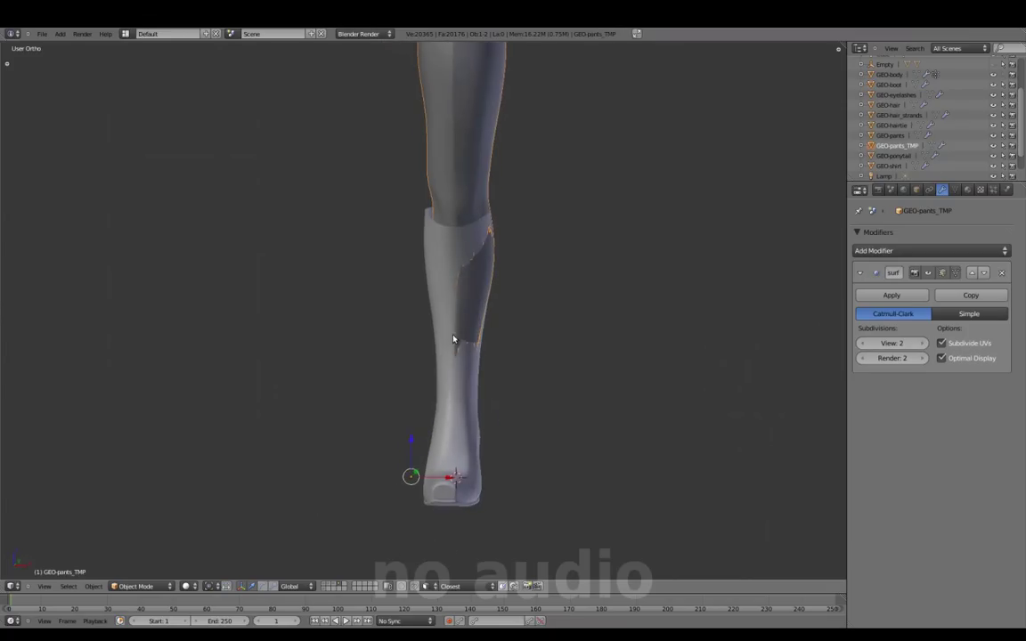
right_click(472, 369)
middle_click_drag(500, 462, 388, 360)
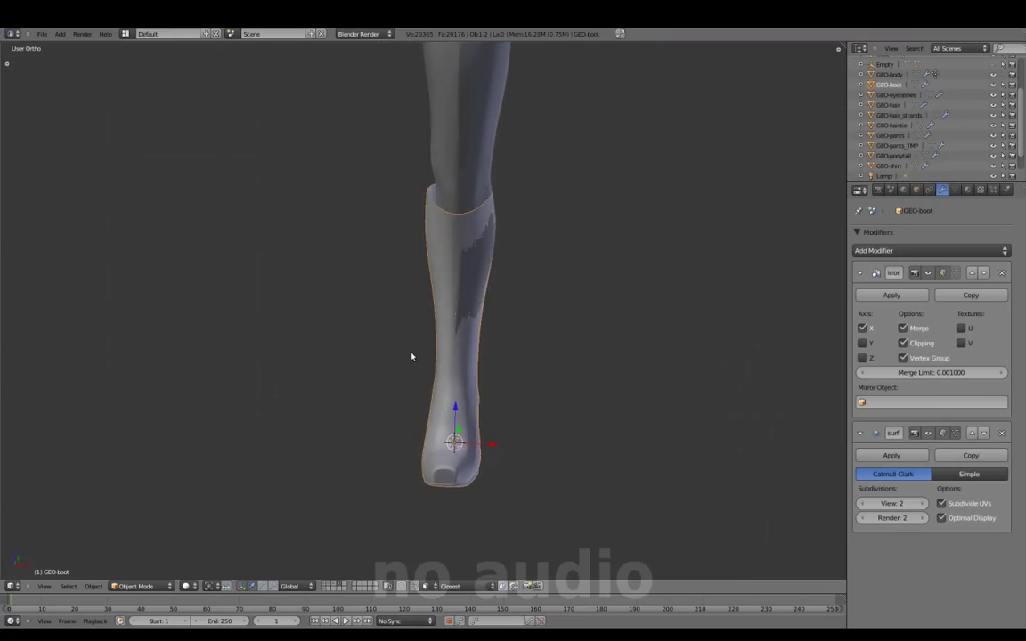
key("KP_1")
key("z")
middle_click_drag(509, 485, 509, 354, "shift")
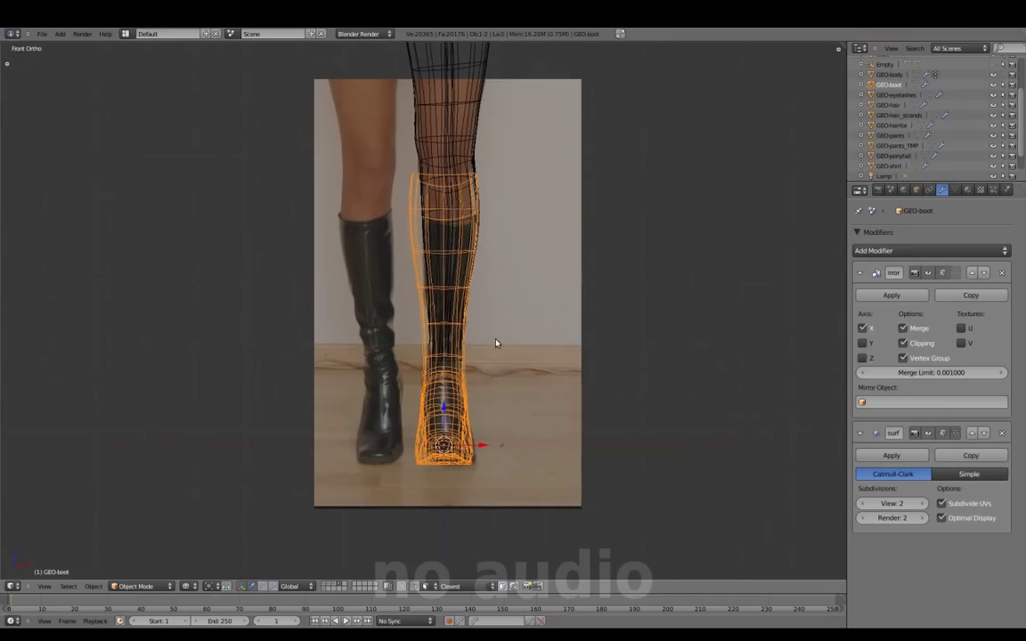
scroll(522, 431, "up", 2)
- Orbit around the leg, then recompare the boot against the front photo
middle_click_drag(532, 466, 496, 402)
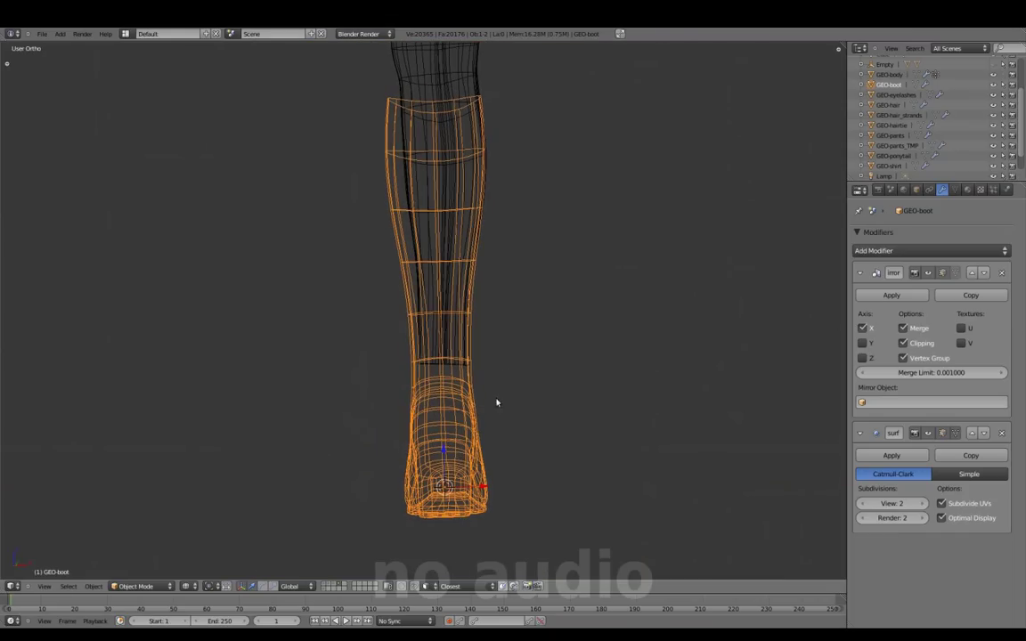
middle_click_drag(697, 349, 540, 354)
key("z")
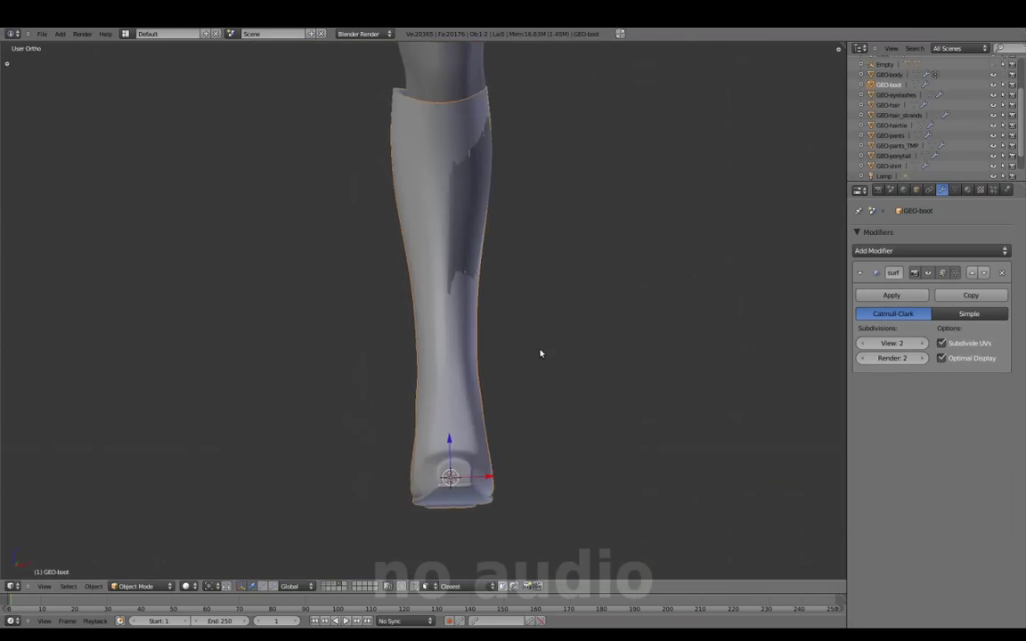
middle_click_drag(477, 415, 513, 409)
key("KP_1")
key("z")
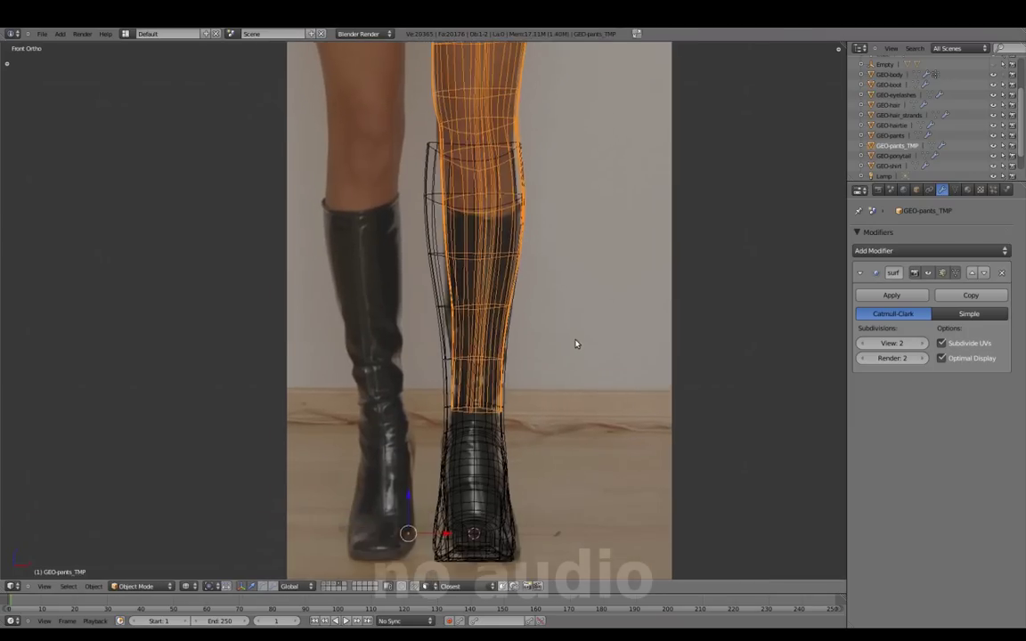
scroll(535, 298, "down", 5, "shift")
key("z")
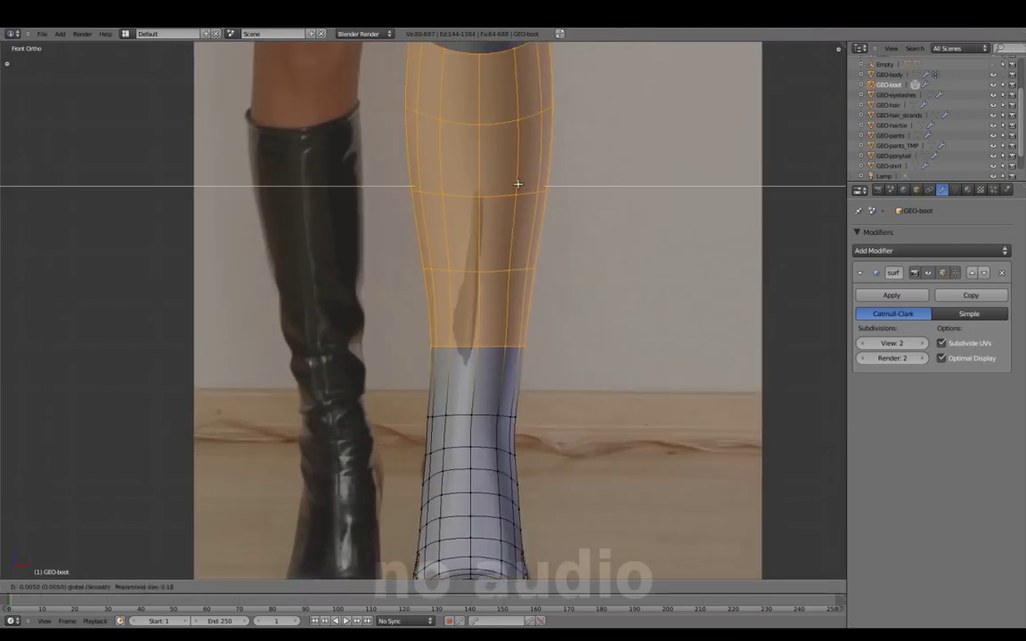
- Scale the upper boot shaft in Right Ortho to match the side photo
key("KP_3")
scroll(588, 196, "up", 3, "shift")
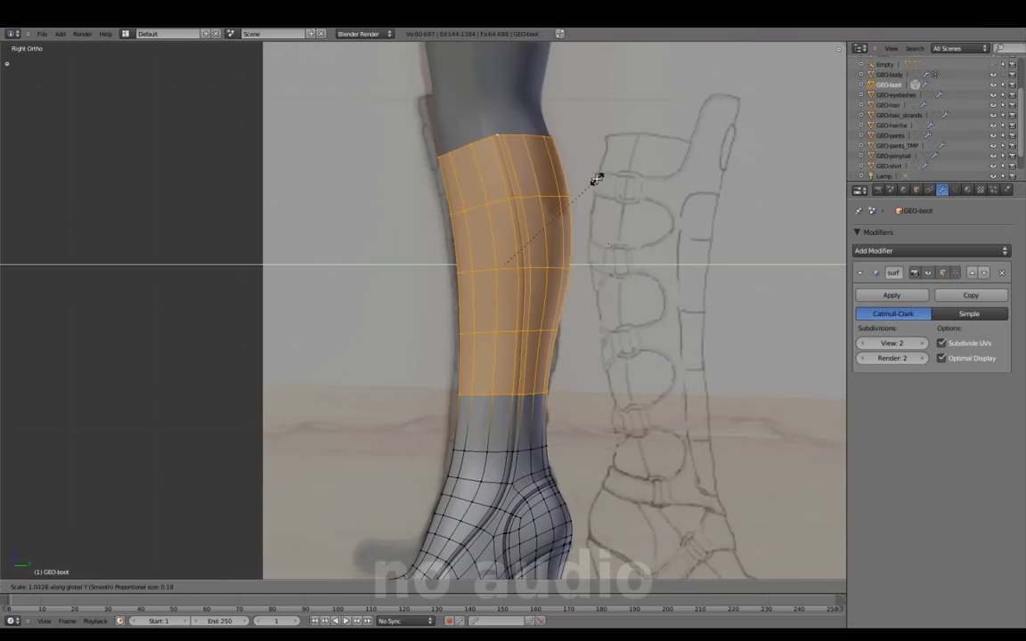
left_click(597, 180)
middle_click_drag(596, 179, 474, 440)
right_click(462, 293)
mouse_move(463, 293)
middle_mouse_down()
mouse_move(468, 337)
mouse_move(502, 322)
middle_mouse_up()
- Compare the boot in front, side and top views with the whole mesh selected
key("KP_1")
key("z")
key("z")
key("z")
key("KP_3")
key("KP_7")
key("a")
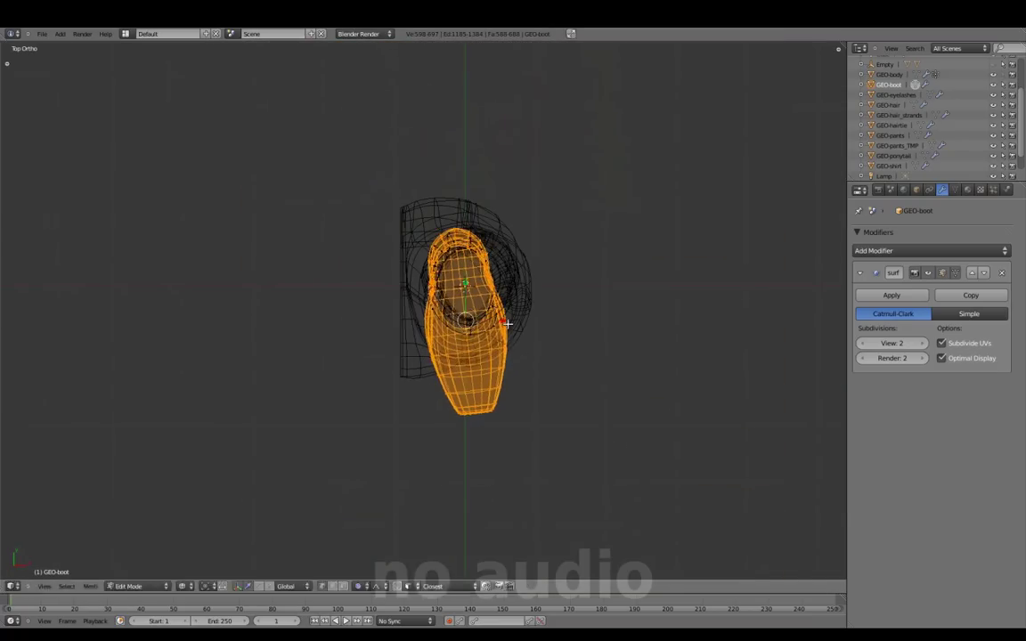
key("KP_1")
key("z")
- Recheck the fully selected boot mesh in wireframe from the side and front
left_click(642, 309)
key("z")
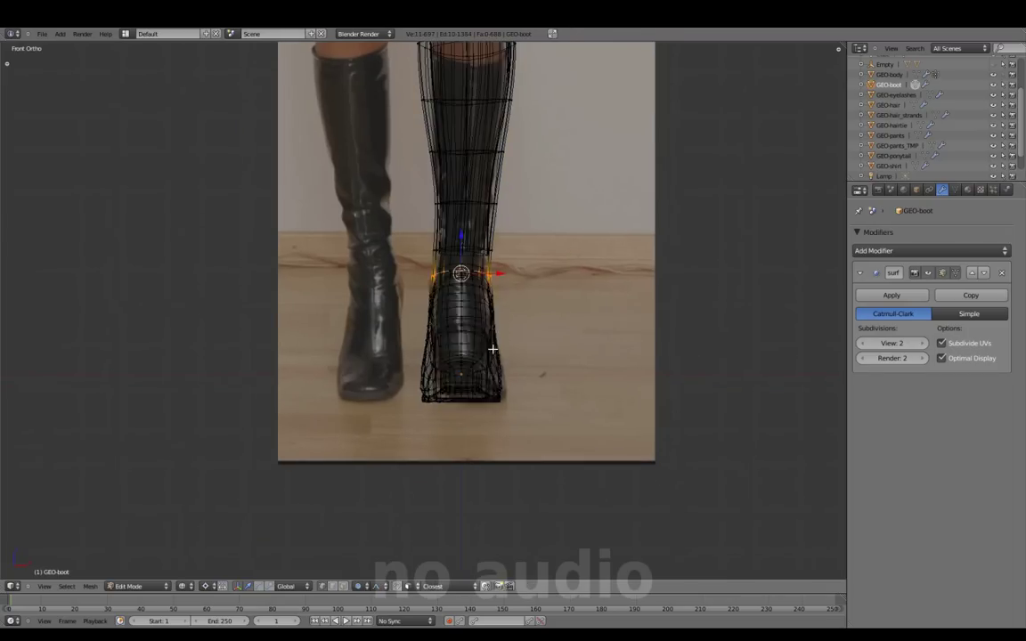
key("KP_3")
key("a")
key("KP_1")
scroll(590, 363, "up", 1)
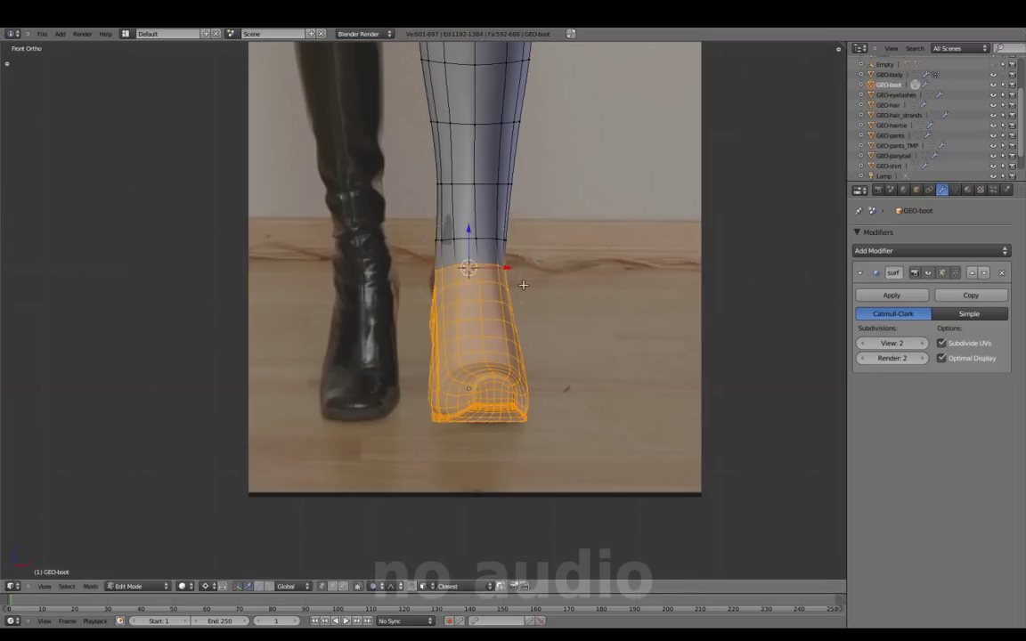
middle_click_drag(523, 285, 505, 315, "shift")
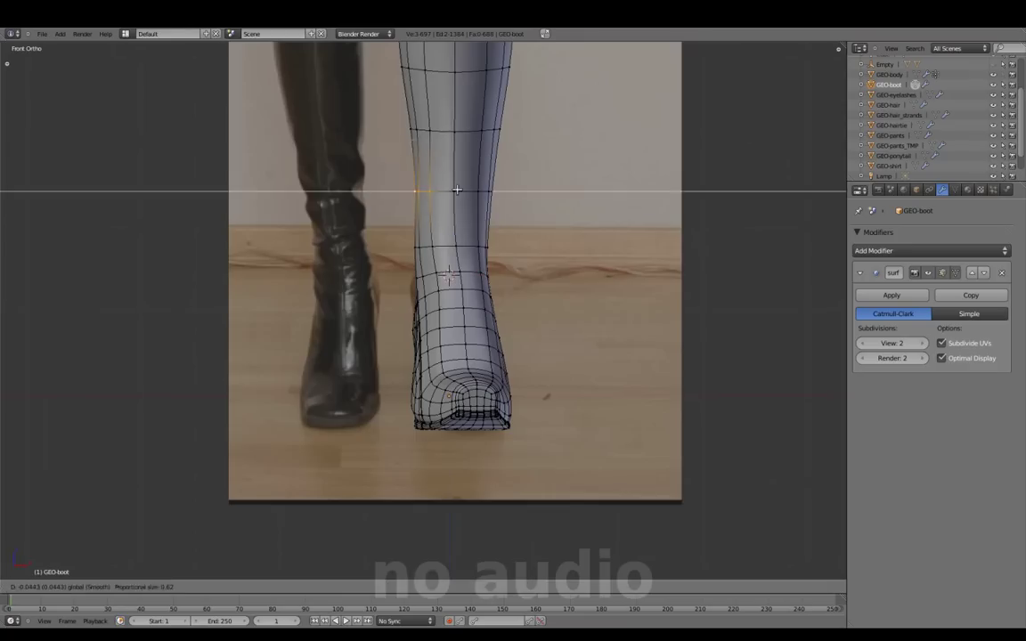
- Move the lower-leg vertices to fit the front photo, then inspect the boot in 3D
left_click(457, 190)
middle_click_drag(457, 190, 475, 172, "shift")
right_click(436, 278)
key("g")
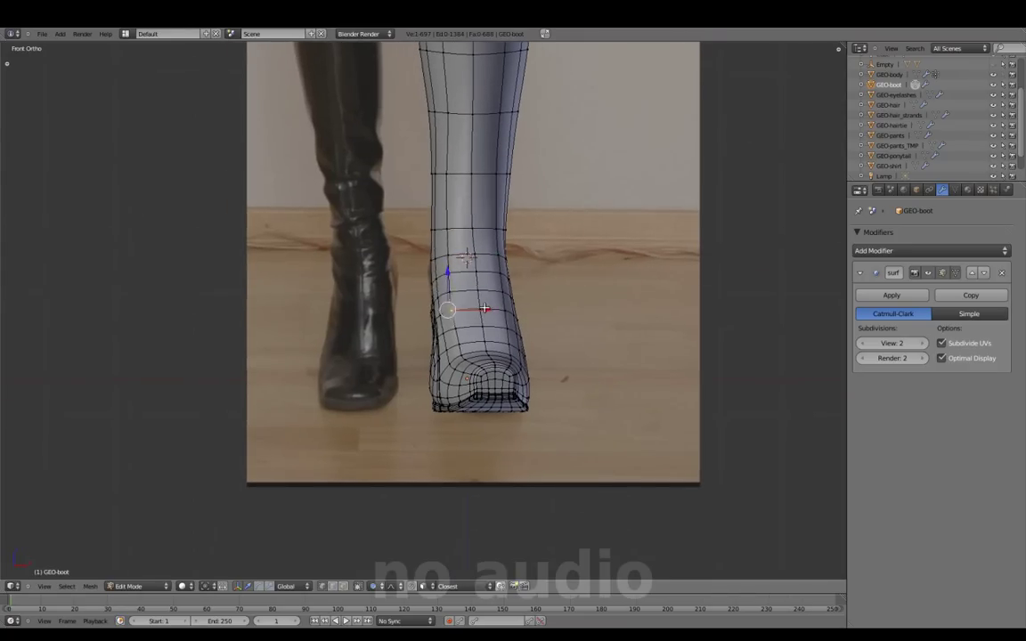
key("Tab")
middle_click_drag(484, 308, 500, 356)
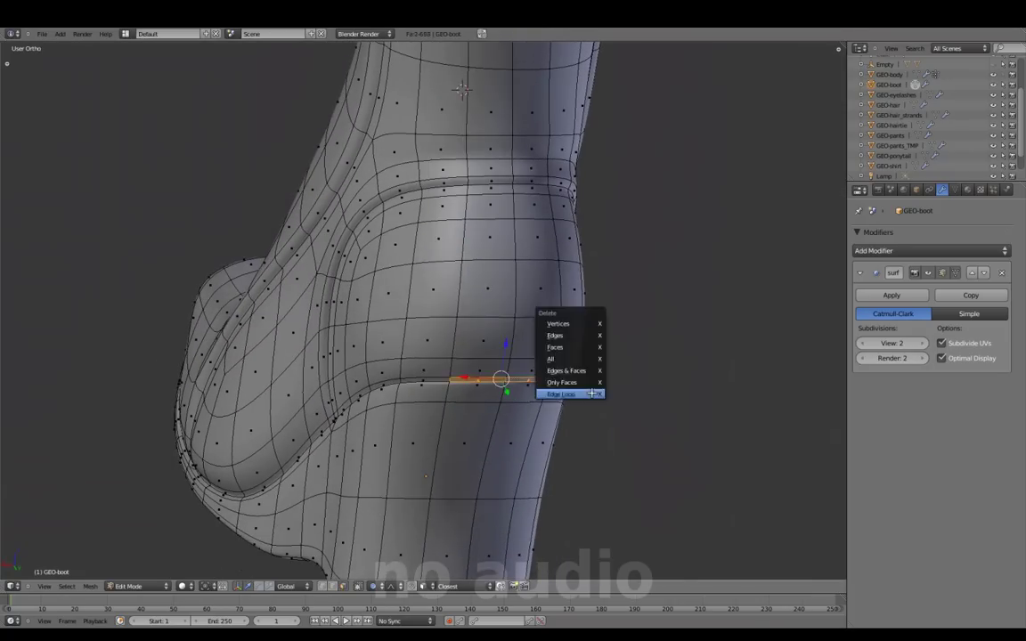
- Dissolve the extra ankle edge loop and rotate the selected faces
left_click(593, 392)
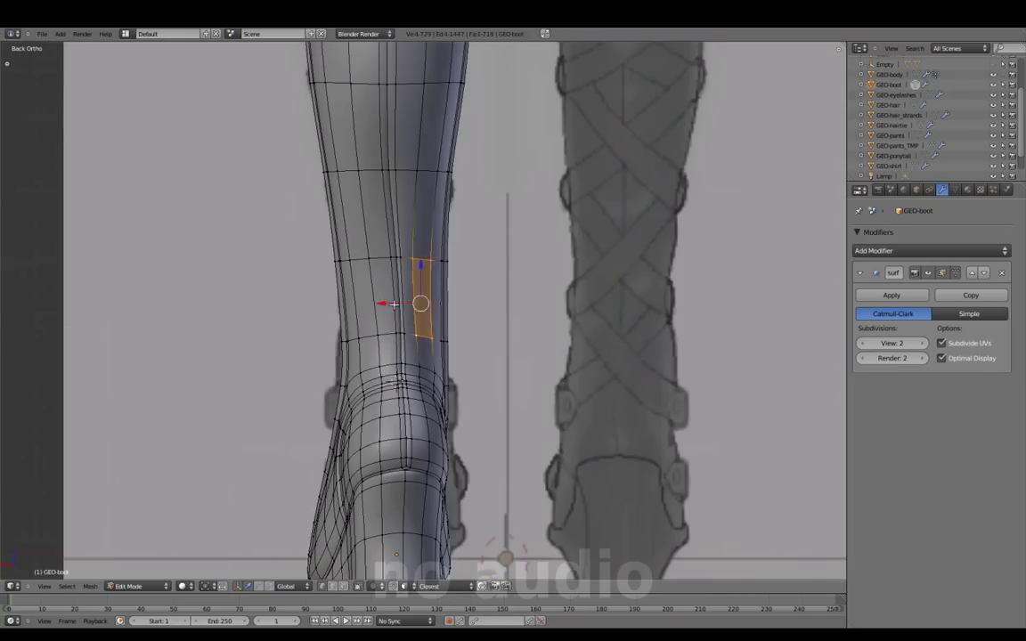
scroll(392, 305, "down", 2)
scroll(392, 305, "down", 4)
middle_click_drag(393, 304, 411, 196)
mouse_move(510, 220)
middle_mouse_down()
mouse_move(564, 277)
mouse_move(529, 339)
middle_mouse_up()
left_click(584, 290)
mouse_move(584, 289)
middle_mouse_down()
mouse_move(630, 236)
mouse_move(500, 206)
middle_mouse_up()
- Check the boot against the back reference and brush-select faces through the wireframe
key("Tab")
mouse_move(622, 220)
middle_mouse_down()
mouse_move(611, 328)
mouse_move(483, 341)
middle_mouse_up()
key("ctrl+KP_1")
mouse_move(557, 355)
middle_mouse_down()
mouse_move(490, 390)
mouse_move(424, 397)
middle_mouse_up()
mouse_move(400, 206)
middle_mouse_down()
mouse_move(442, 425)
mouse_move(424, 309)
middle_mouse_up()
key("z")
key("c")
key("Escape")
key("z")
middle_click_drag(395, 502, 431, 405)
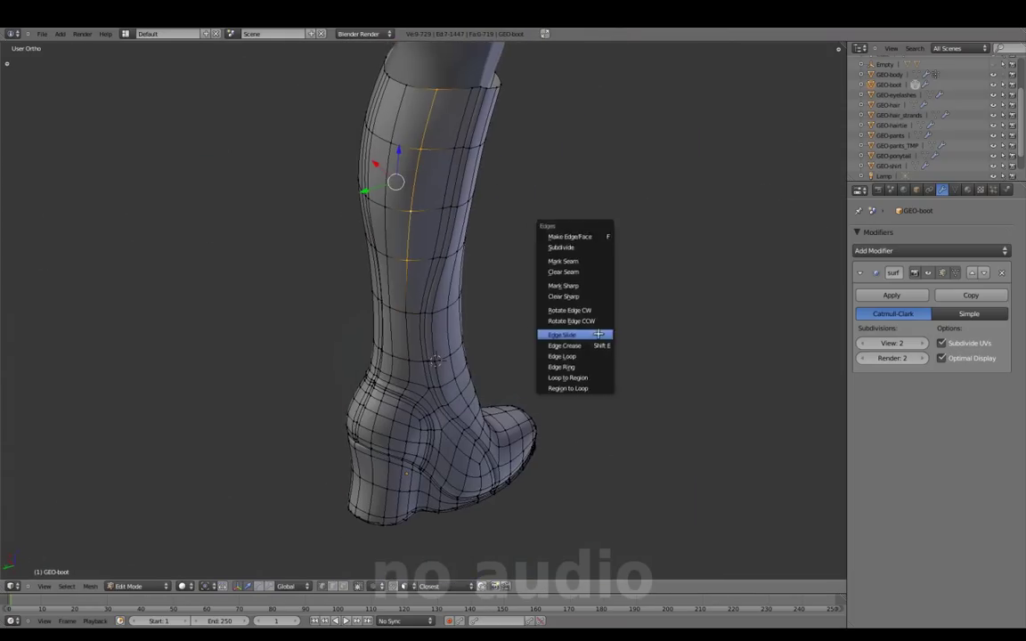
middle_click_drag(599, 334, 428, 328)
- Slide the vertical shaft edge loop, nudge one shaft vertex, and return to Object Mode
left_click(390, 198)
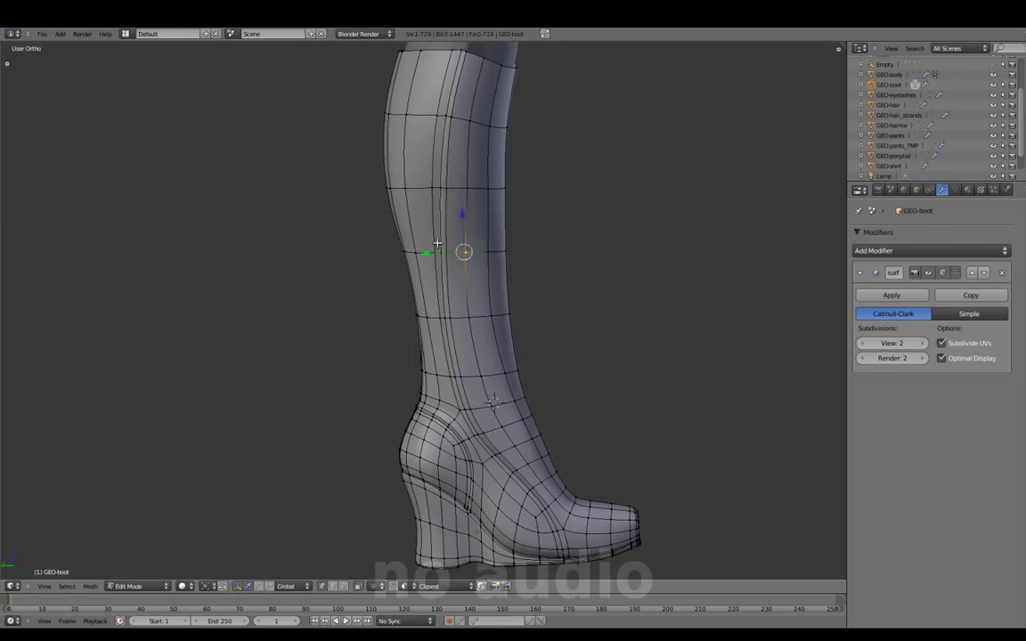
scroll(493, 343, "up", 5)
scroll(492, 343, "up", 3)
scroll(492, 343, "down", 6)
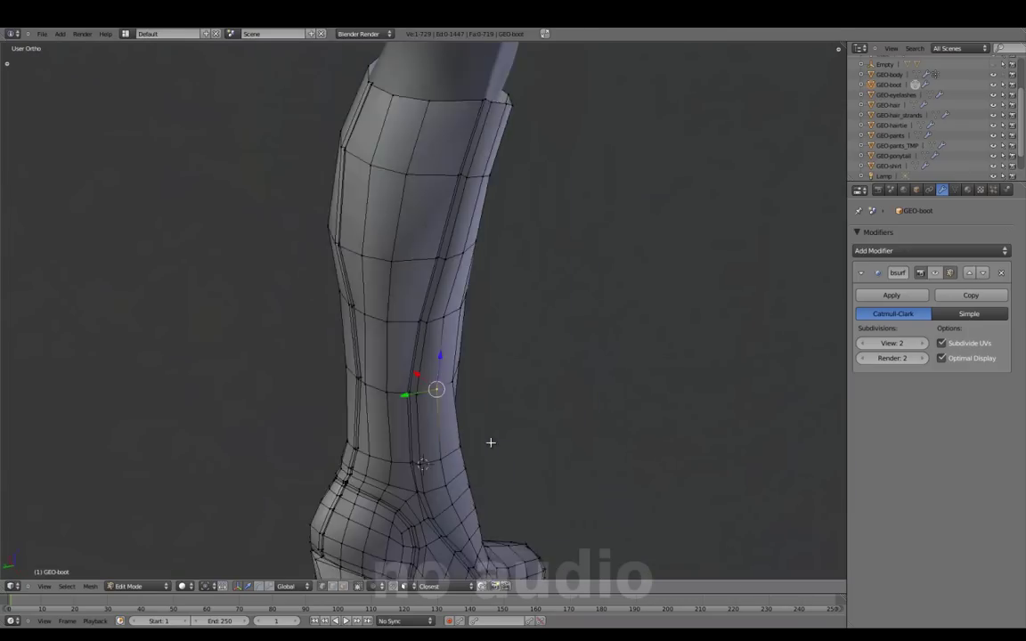
middle_click_drag(627, 283, 451, 202)
scroll(470, 332, "up", 3)
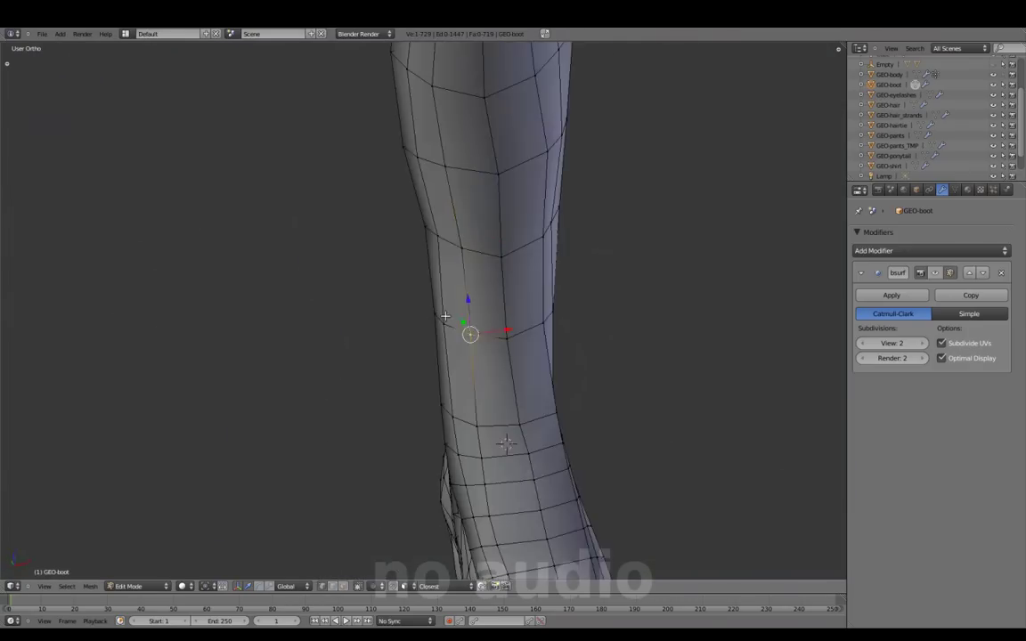
right_click(504, 324)
left_click(532, 397)
mouse_move(531, 397)
middle_mouse_down()
mouse_move(568, 457)
mouse_move(435, 335)
middle_mouse_up()
key("Tab")
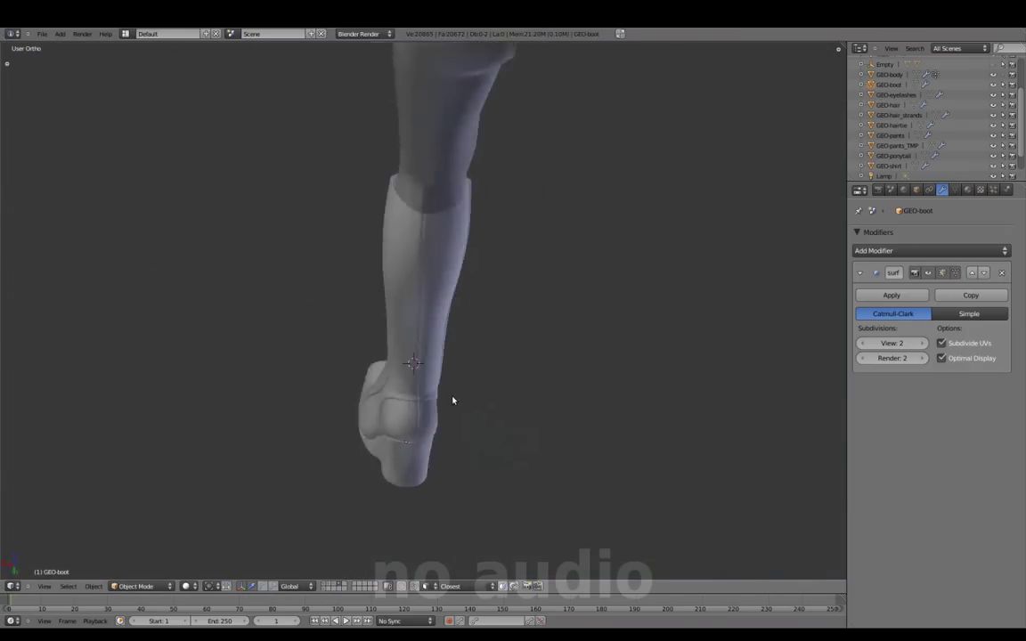
- Move a shaft vertex in the back view and check the shape in Object Mode
key("ctrl+KP_1")
scroll(445, 321, "up", 1)
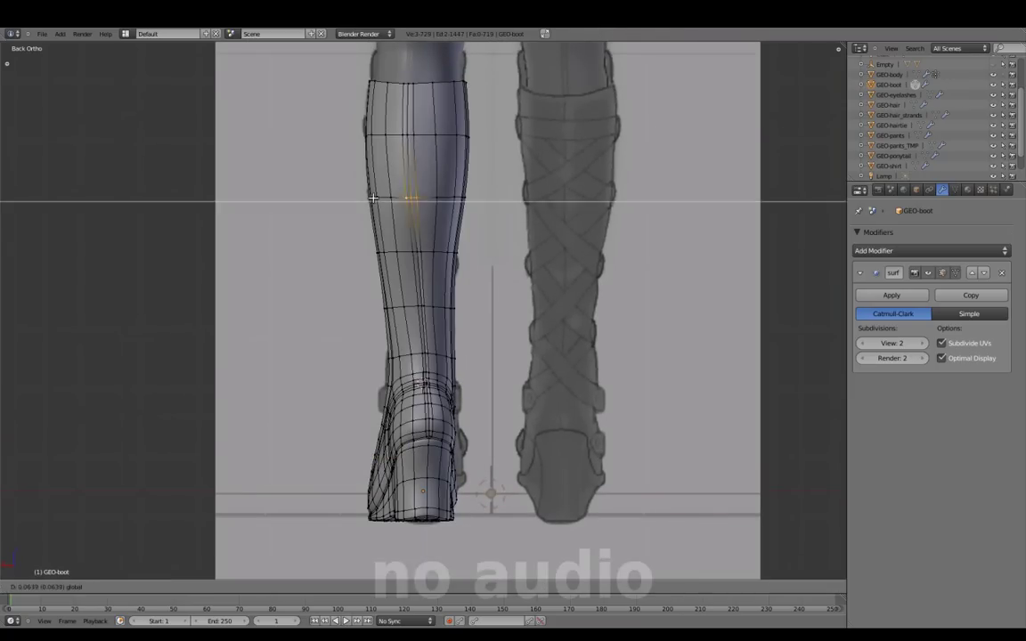
left_click(374, 253)
scroll(392, 256, "up", 2)
scroll(419, 263, "up", 2)
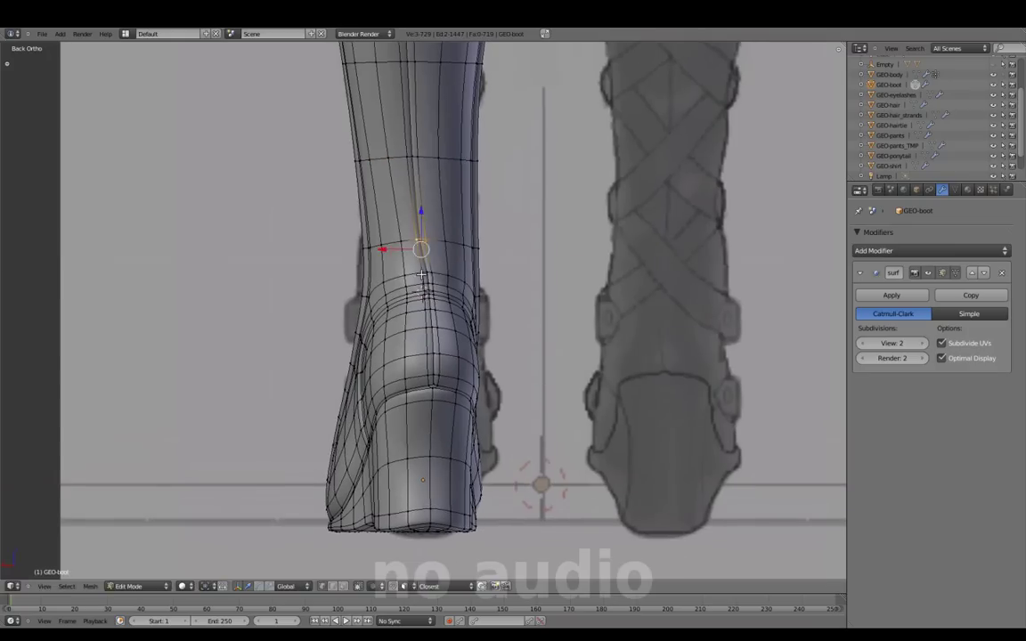
scroll(448, 271, "up", 2)
scroll(426, 307, "down", 2)
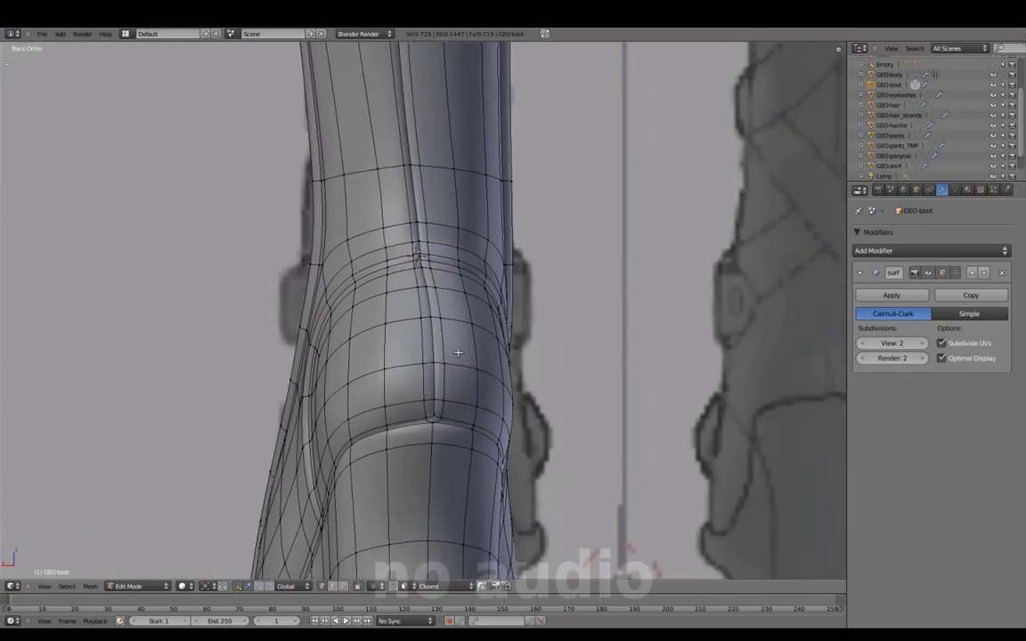
scroll(426, 308, "down", 3)
scroll(413, 272, "up", 4)
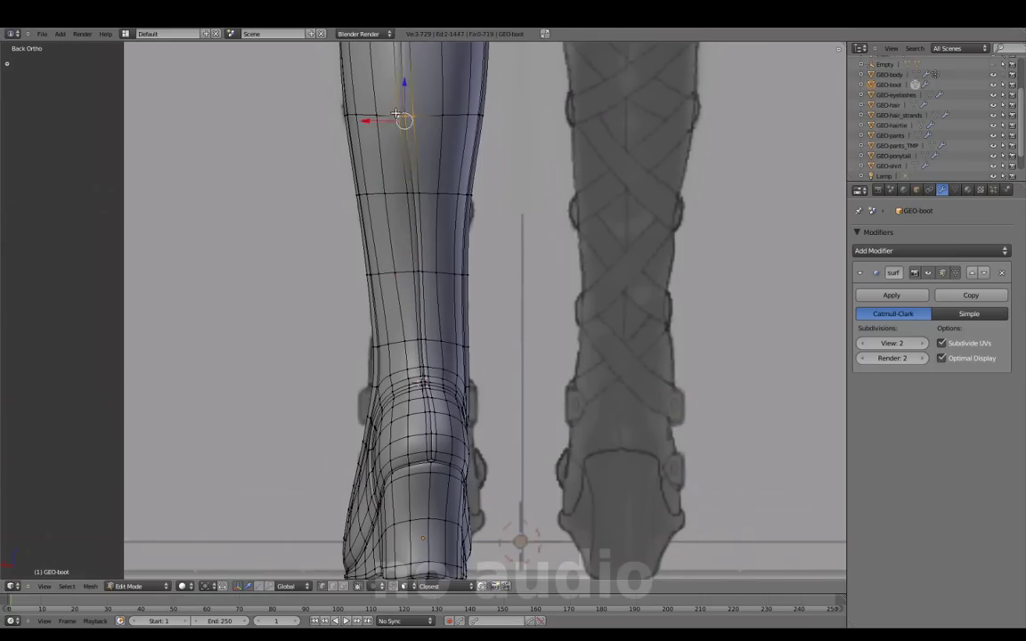
scroll(428, 196, "down", 1)
scroll(463, 263, "down", 2)
scroll(425, 241, "down", 1)
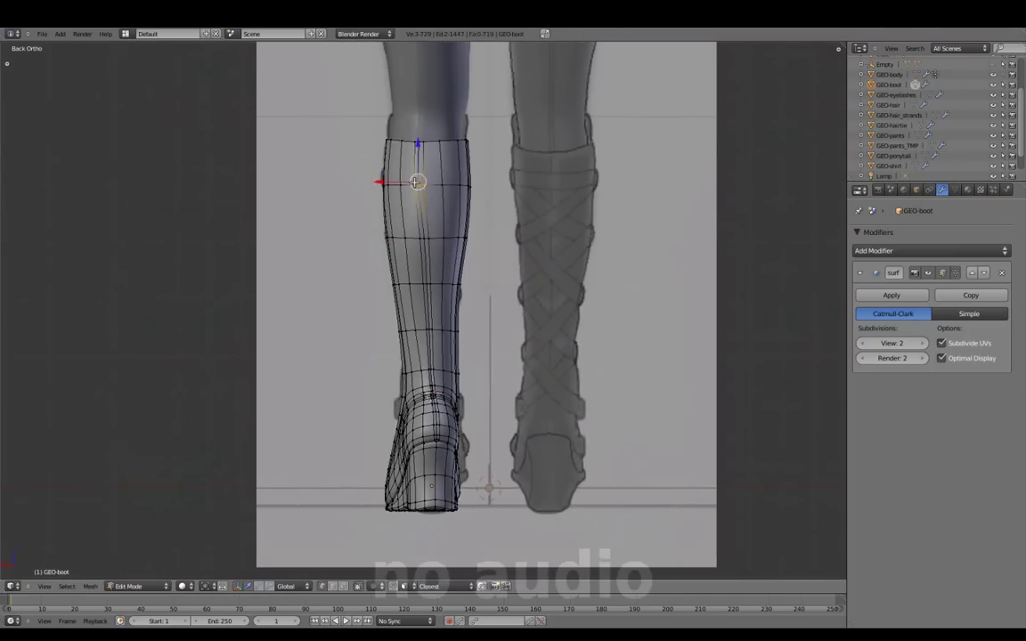
key("Tab")
middle_click_drag(488, 327, 567, 387)
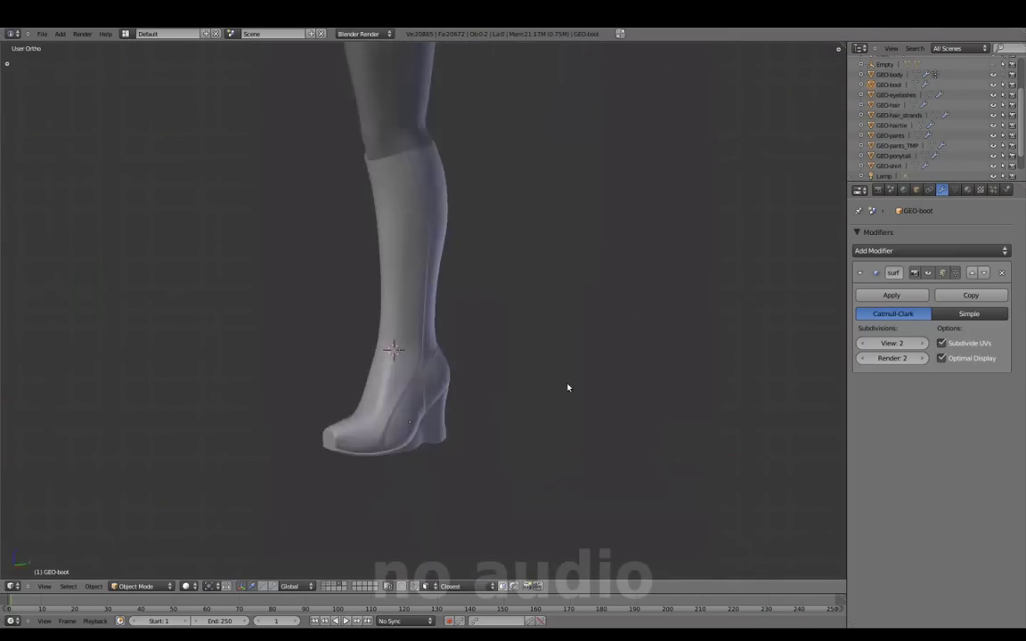
- Rotate the top edge loop in Right Ortho to slant the rim like the side reference
key("Tab")
key("KP_3")
scroll(545, 194, "up", 5)
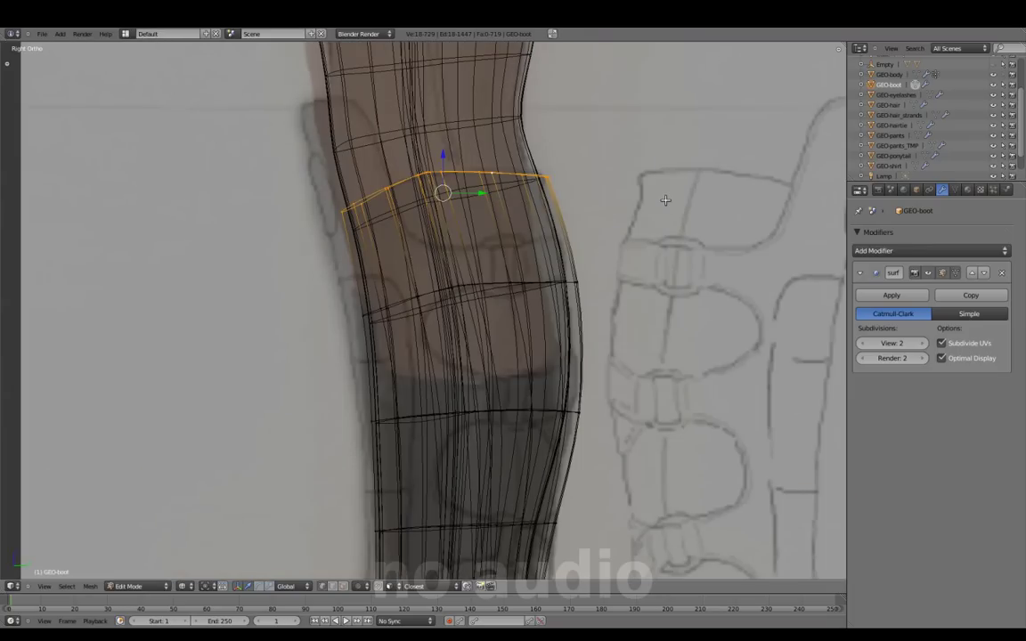
left_click(539, 196)
key("Tab")
scroll(585, 309, "down", 5)
scroll(621, 309, "down", 2)
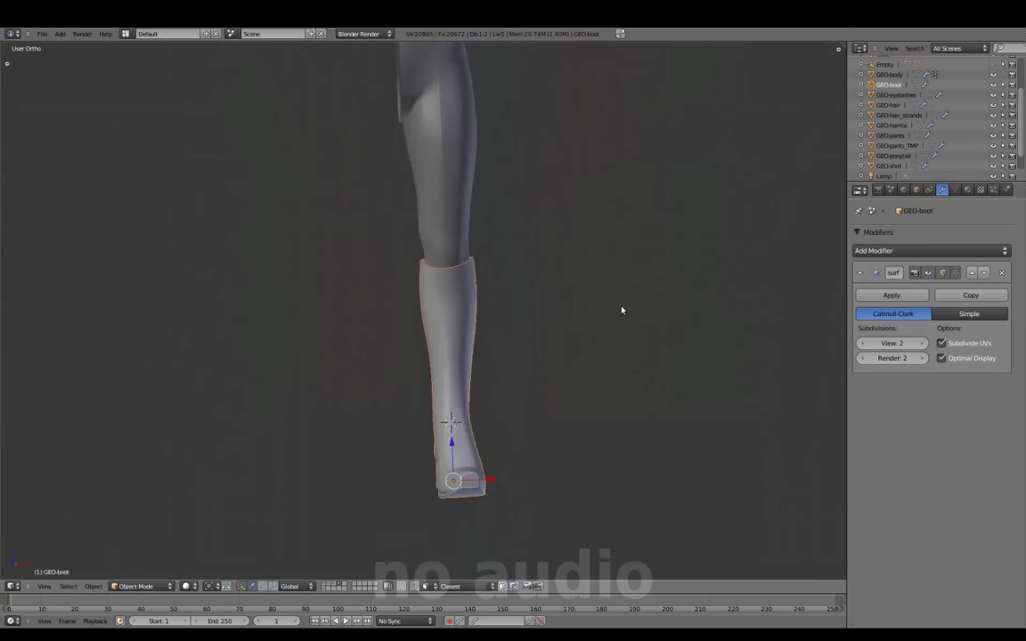
key("KP_3")
scroll(613, 312, "up", 6)
- Review the boot's upper rim from front and side views, switching between Edit and Object Mode
key("Tab")
scroll(614, 313, "up", 3)
middle_click_drag(499, 267, 521, 263, "shift")
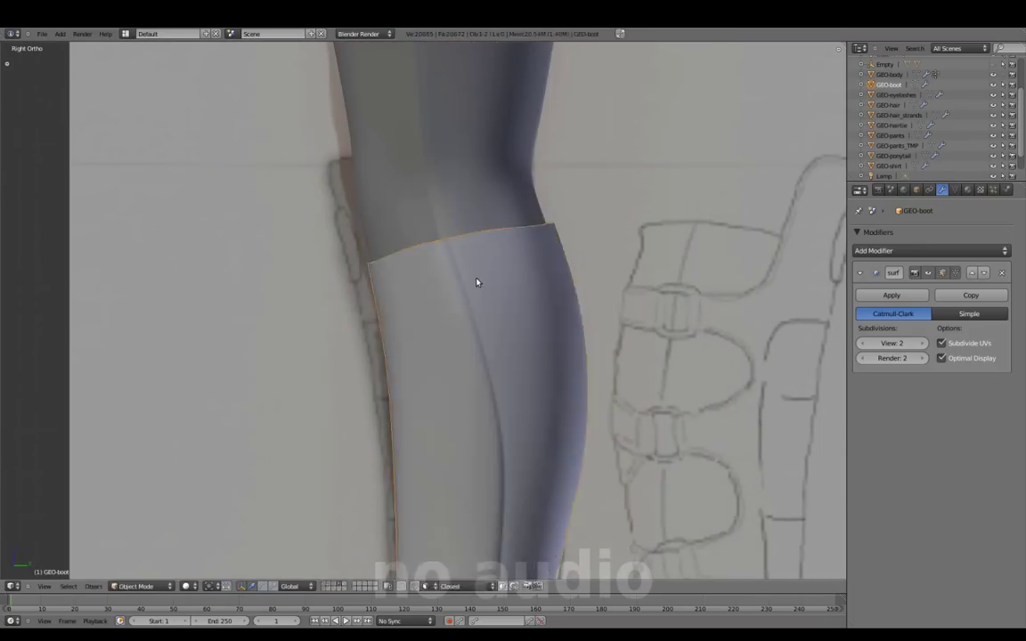
key("KP_1")
key("Tab")
middle_click_drag(463, 392, 478, 430)
scroll(478, 431, "down", 4)
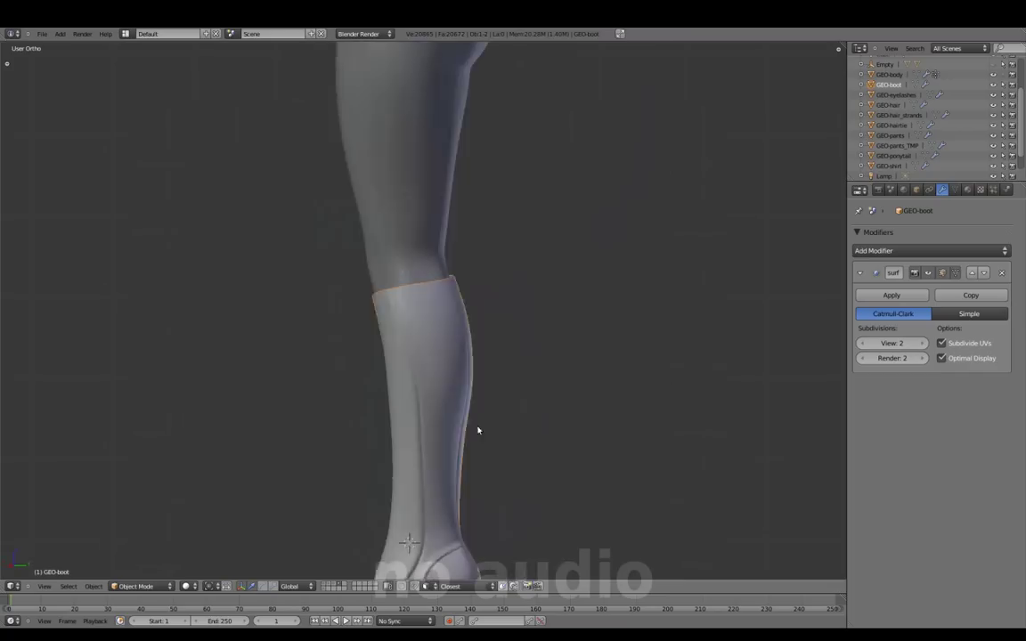
scroll(545, 375, "down", 1)
key("KP_1")
middle_click_drag(554, 436, 509, 338)
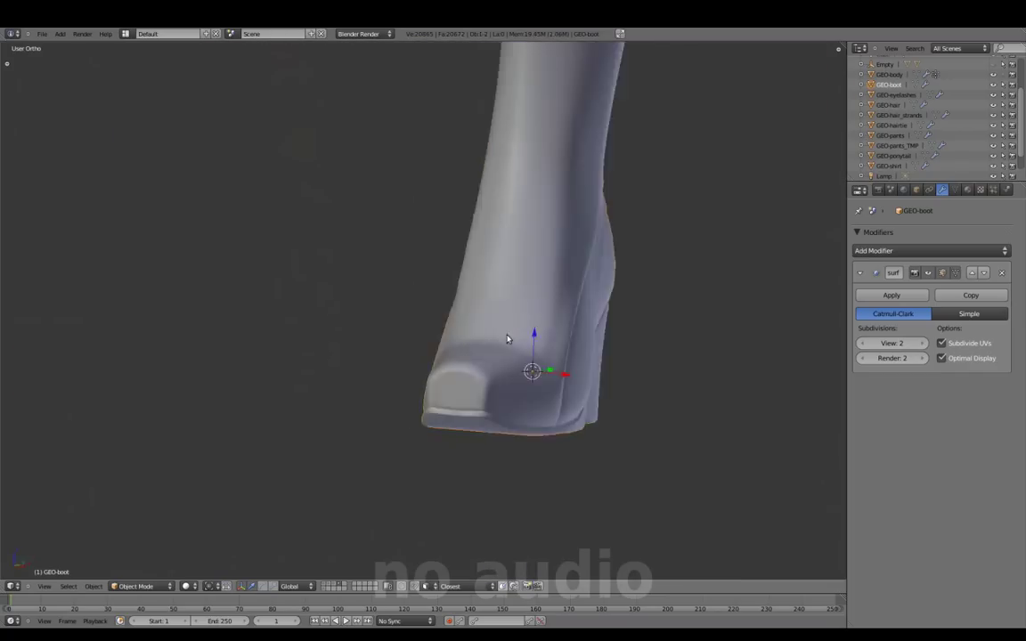
key("Tab")
scroll(526, 354, "down", 1)
- Nudge the boot's lower shaft vertices with proportional editing and check the smoothed result
left_click(440, 277)
mouse_move(440, 277)
middle_mouse_down()
mouse_move(560, 316)
mouse_move(561, 277)
middle_mouse_up()
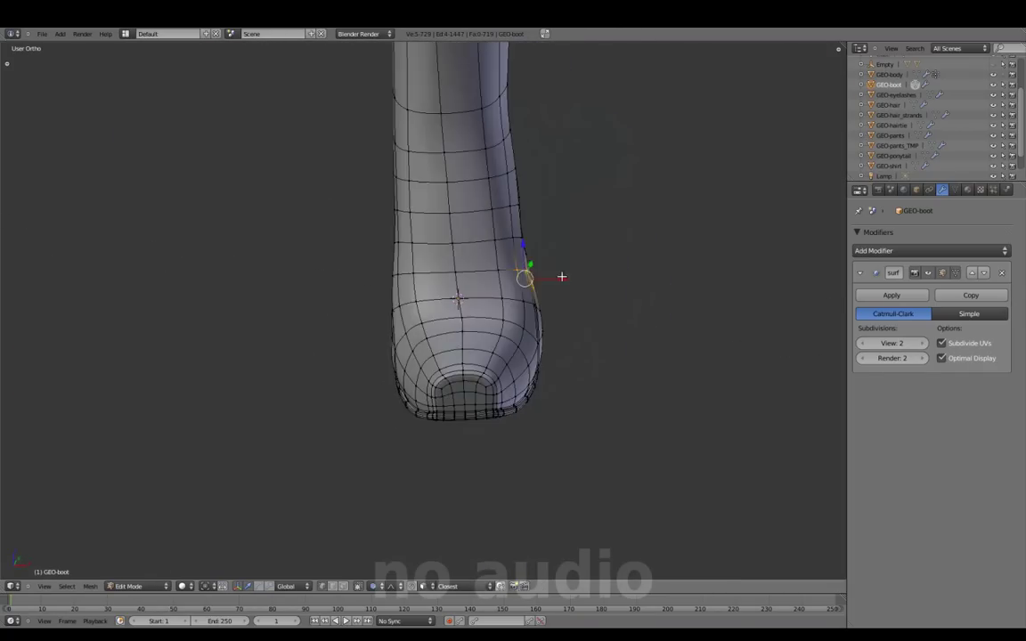
key("Tab")
scroll(486, 344, "down", 1)
scroll(472, 326, "up", 5)
key("Tab")
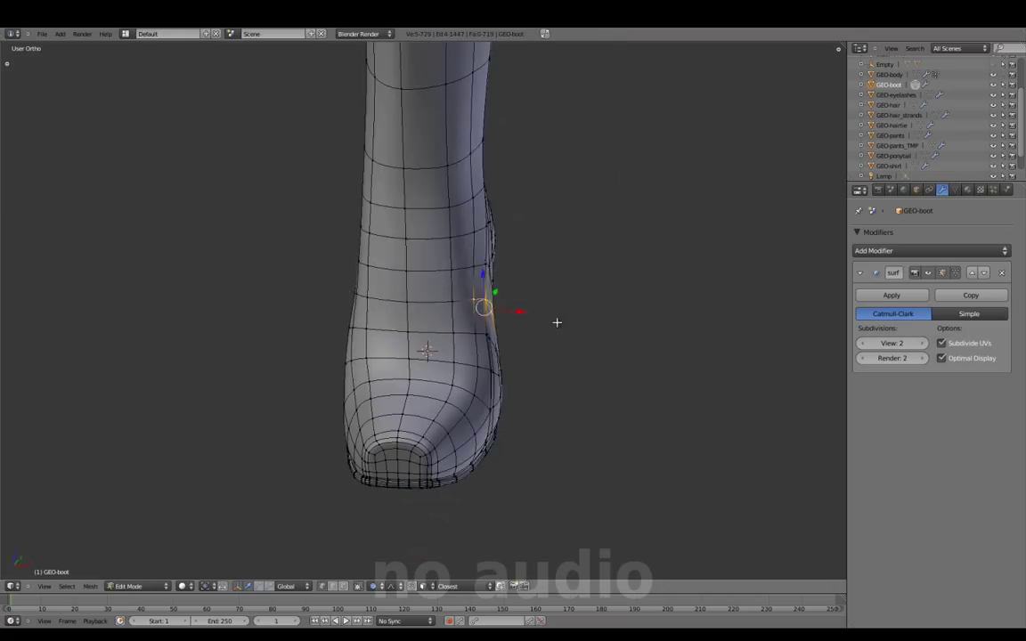
left_click(385, 378)
mouse_move(365, 357)
middle_mouse_down()
mouse_move(392, 338)
mouse_move(365, 347)
middle_mouse_up()
scroll(372, 245, "up", 2)
middle_click_drag(373, 245, 430, 426)
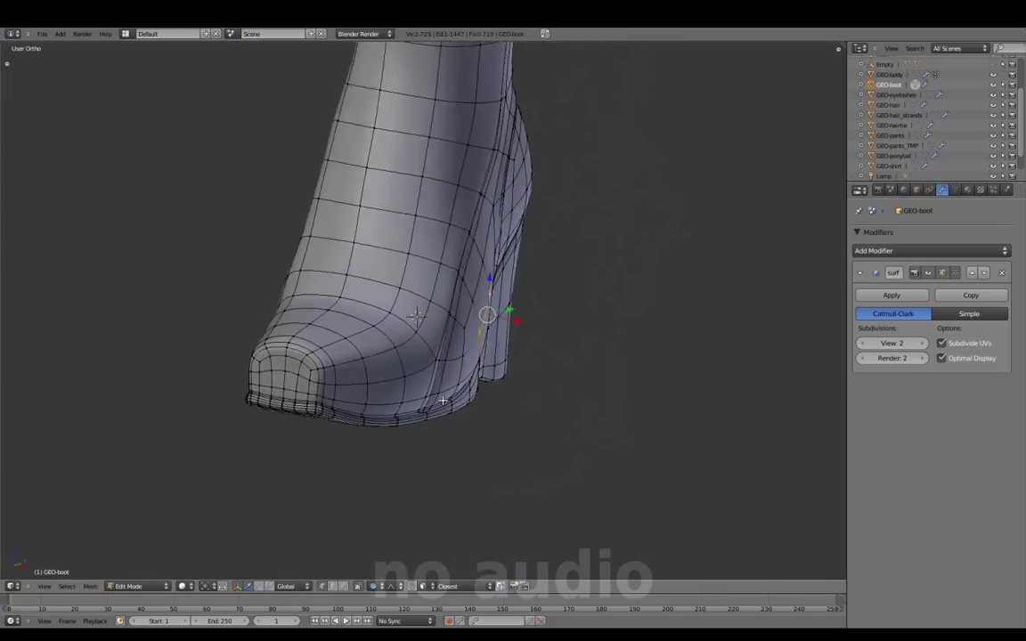
key("Tab")
mouse_move(556, 376)
middle_mouse_down()
mouse_move(717, 316)
mouse_move(465, 309)
mouse_move(484, 242)
middle_mouse_up()
- Move the selected side vertices of the boot with proportional falloff
key("Tab")
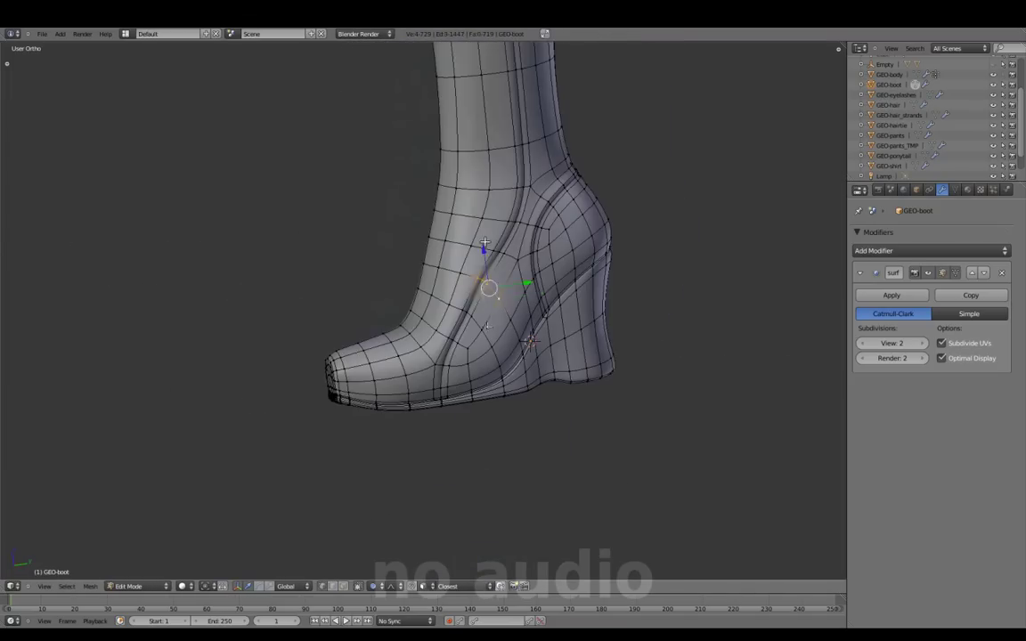
middle_click_drag(451, 326, 650, 358)
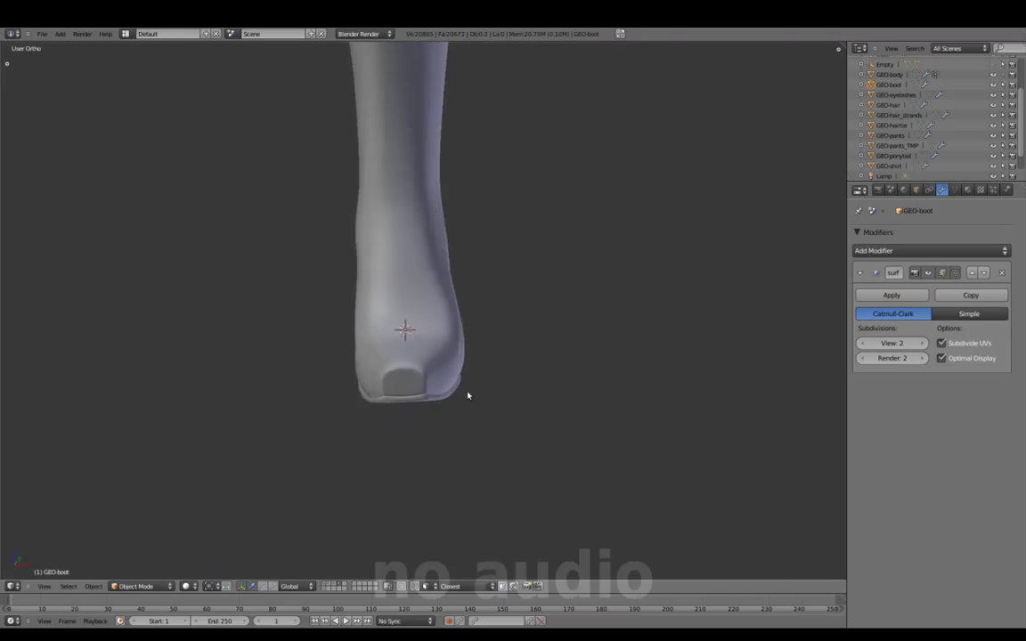
key("Tab")
mouse_move(267, 399)
middle_mouse_down()
mouse_move(418, 357)
mouse_move(394, 408)
mouse_move(458, 362)
mouse_move(522, 393)
mouse_move(468, 383)
mouse_move(446, 392)
mouse_move(429, 293)
middle_mouse_up()
key("g")
left_click(402, 378)
- Pick a vertex under the heel and move it vertically with proportional falloff
right_click(428, 293)
mouse_move(440, 428)
middle_mouse_down()
mouse_move(481, 372)
mouse_move(452, 305)
middle_mouse_up()
key("g")
right_click(434, 293)
scroll(434, 293, "up", 5)
key("g")
key("z")
left_click(318, 277)
scroll(318, 277, "down", 2)
mouse_move(318, 277)
middle_mouse_down()
mouse_move(614, 412)
mouse_move(469, 241)
mouse_move(478, 316)
mouse_move(488, 280)
middle_mouse_up()
scroll(478, 316, "down", 3)
scroll(465, 314, "up", 4)
- Refine the wedge heel with further proportional grabs, including a Z-constrained one
key("g")
left_click(337, 266)
middle_click_drag(337, 265, 409, 229)
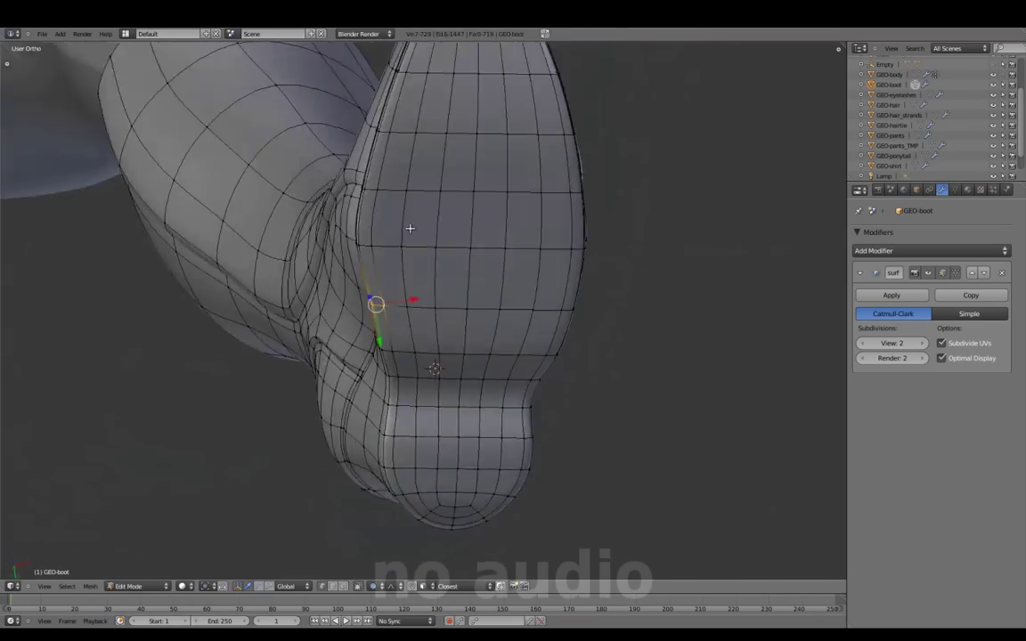
scroll(409, 229, "up", 2)
key("g")
key("z")
left_click(344, 222)
mouse_move(465, 327)
middle_mouse_down()
mouse_move(435, 314)
mouse_move(452, 286)
mouse_move(458, 348)
mouse_move(529, 344)
mouse_move(412, 270)
mouse_move(337, 373)
mouse_move(424, 321)
mouse_move(422, 223)
mouse_move(470, 365)
middle_mouse_up()
- Inspect the smoothed boot and zoom in close on the selected heel area
key("Tab")
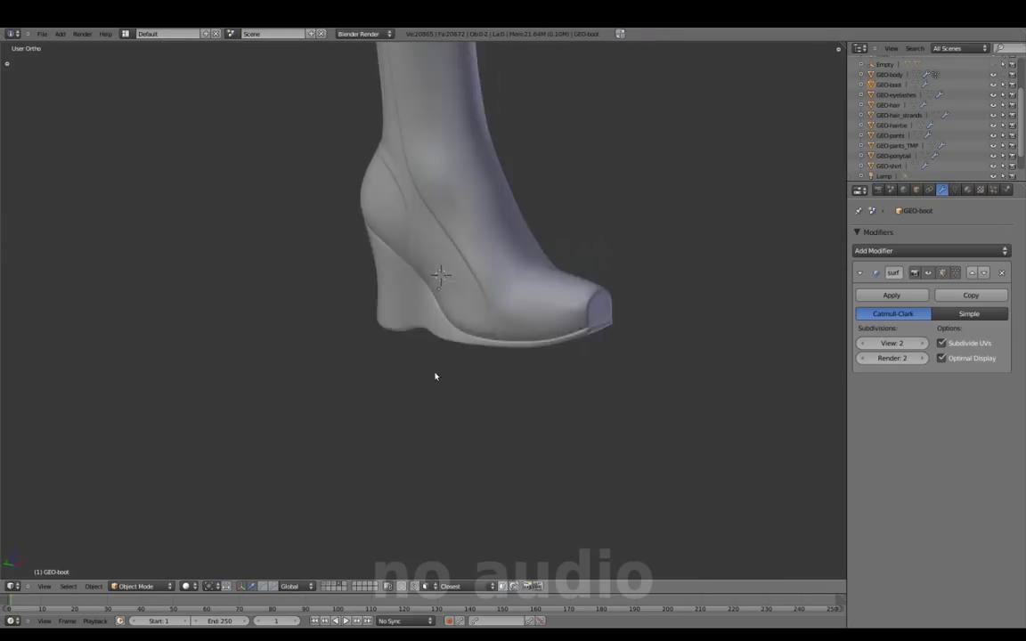
mouse_move(435, 415)
middle_mouse_down()
mouse_move(481, 419)
mouse_move(458, 349)
mouse_move(426, 356)
mouse_move(588, 273)
middle_mouse_up()
key("Tab")
key("Tab")
key("Tab")
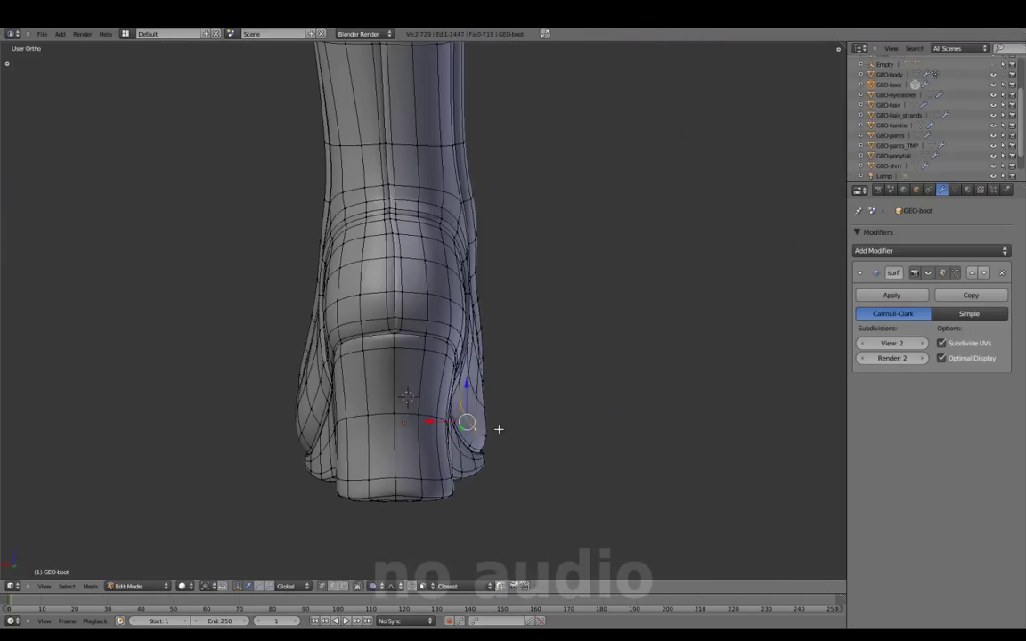
mouse_move(499, 430)
middle_mouse_down()
mouse_move(496, 345)
mouse_move(425, 289)
middle_mouse_up()
key("KP_Decimal")
scroll(495, 346, "down", 5)
scroll(424, 289, "up", 3)
scroll(414, 312, "down", 3)
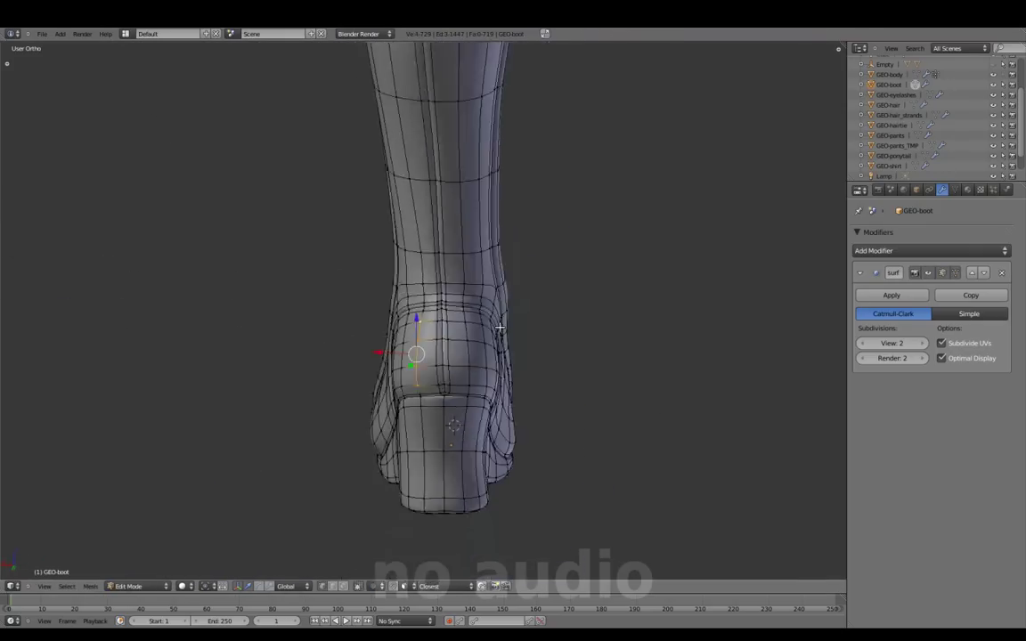
scroll(414, 312, "up", 3)
key("Tab")
scroll(514, 326, "down", 2)
mouse_move(414, 312)
middle_mouse_down()
mouse_move(514, 326)
mouse_move(465, 384)
middle_mouse_up()
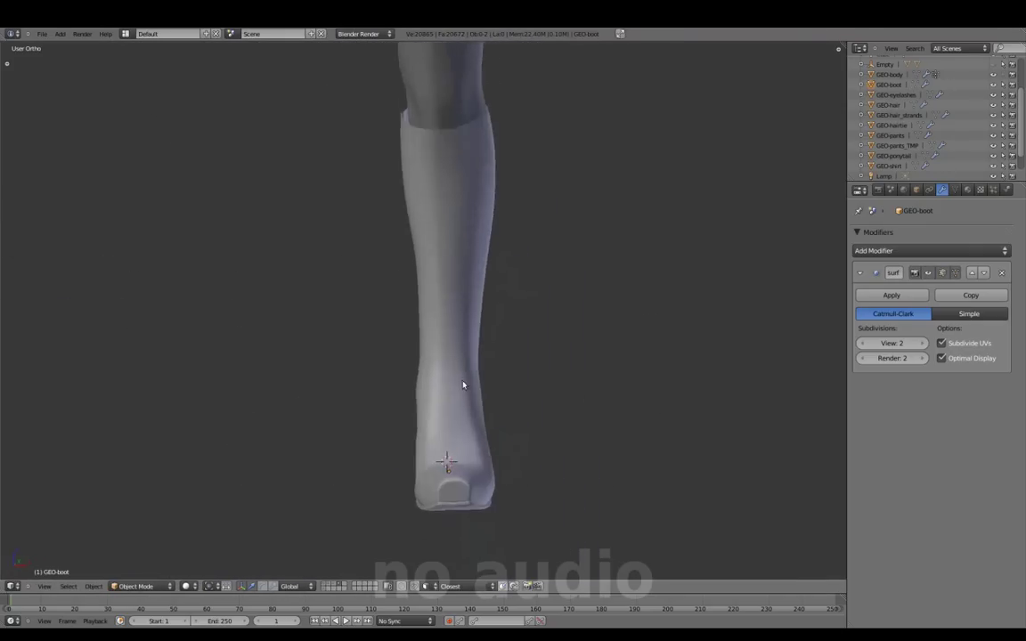
- Shift the boot_front_a.png reference image to X -0.590 in the N panel
key("ctrl+KP_1")
key("n")
key("KP_1")
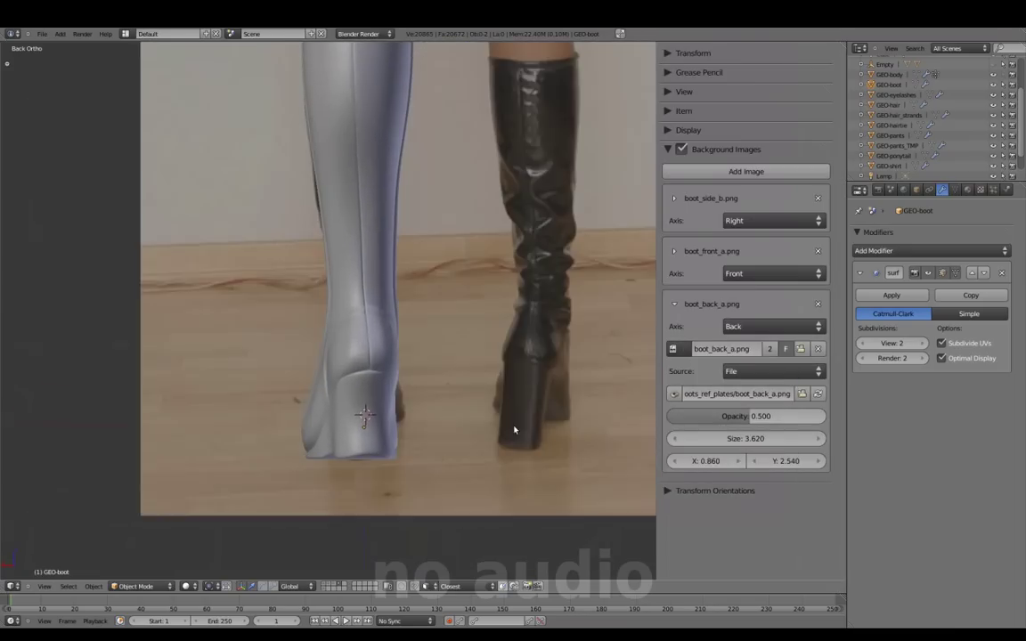
left_click(674, 252)
left_click_drag(706, 408, 659, 408)
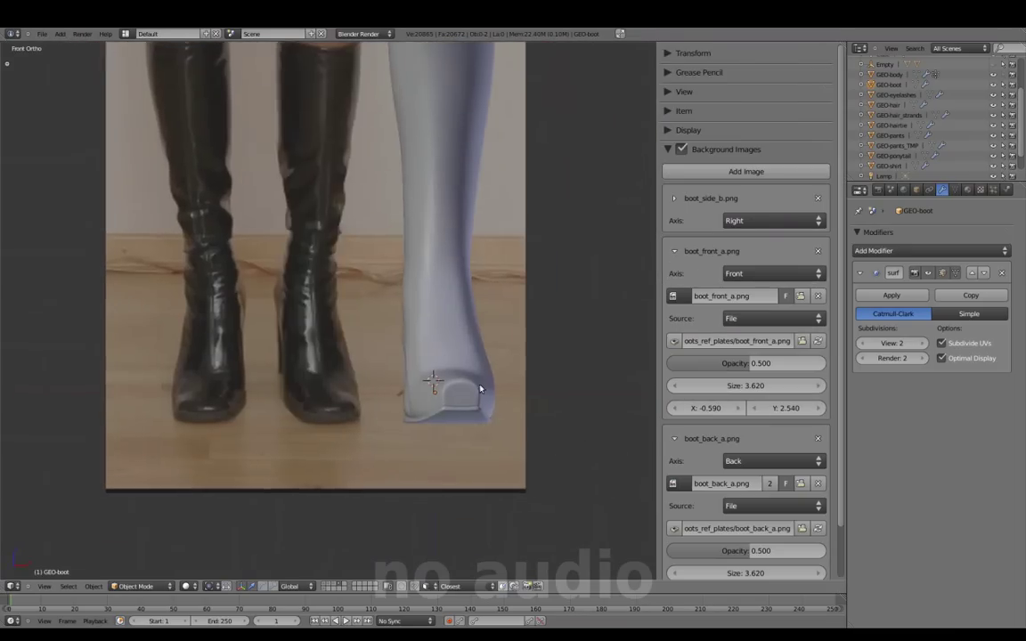
scroll(435, 357, "down", 2)
- Compare the boot mesh against the front reference photo in front view
key("Tab")
scroll(445, 338, "up", 3)
scroll(457, 316, "up", 1)
mouse_move(457, 316)
middle_mouse_down()
mouse_move(384, 281)
mouse_move(366, 304)
middle_mouse_up()
key("z")
key("KP_1")
key("Tab")
middle_click_drag(396, 365, 358, 400)
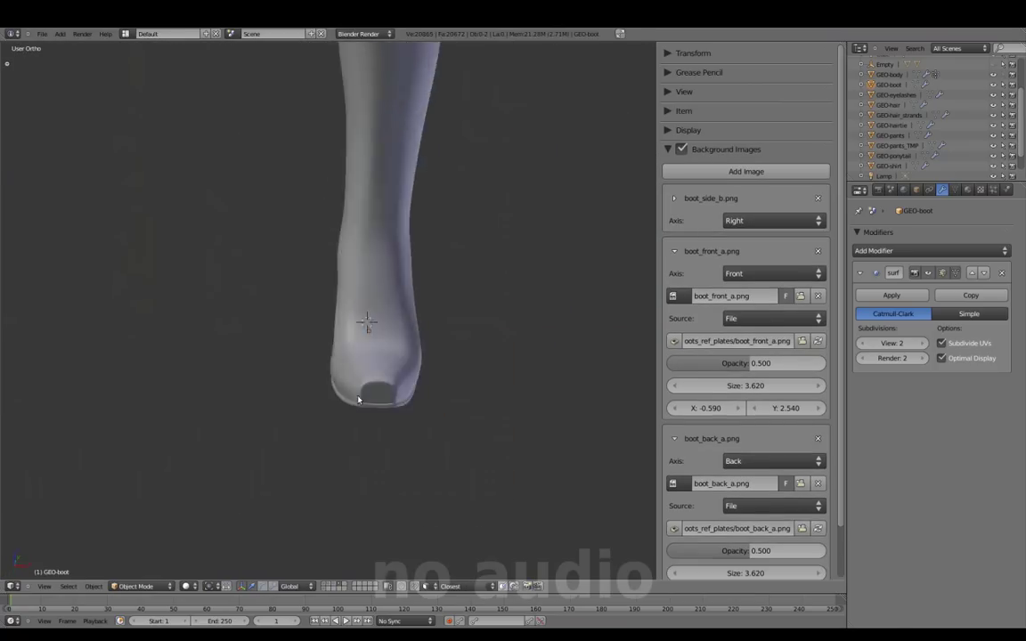
- Reshape the boot shaft with a proportional move to follow the front photo
key("Tab")
mouse_move(430, 389)
middle_mouse_down()
mouse_move(490, 404)
mouse_move(380, 414)
middle_mouse_up()
key("Tab")
key("Tab")
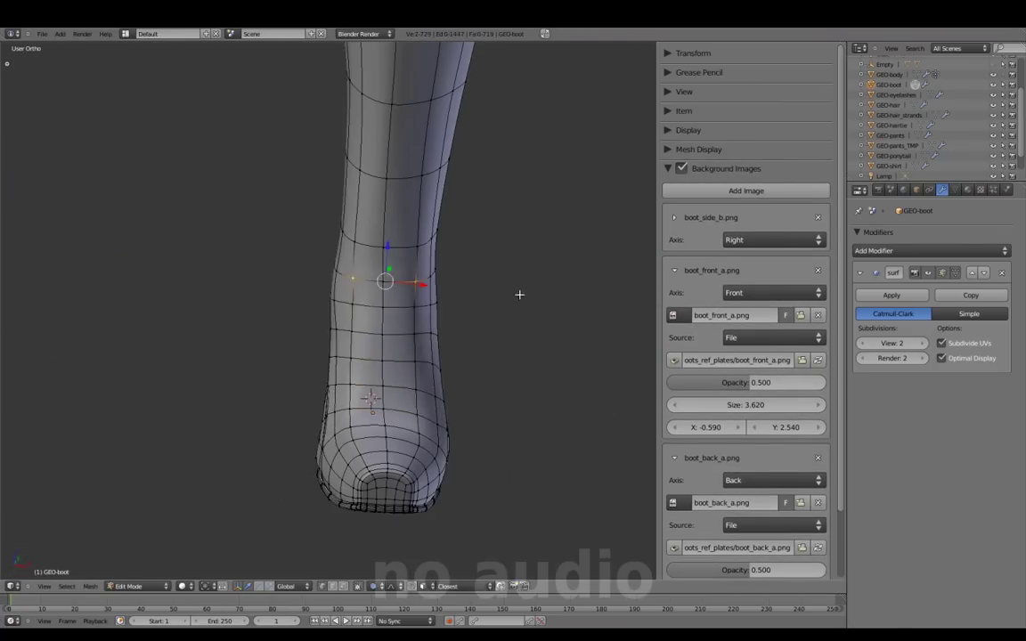
key("Tab")
middle_click_drag(519, 294, 305, 477)
key("Tab")
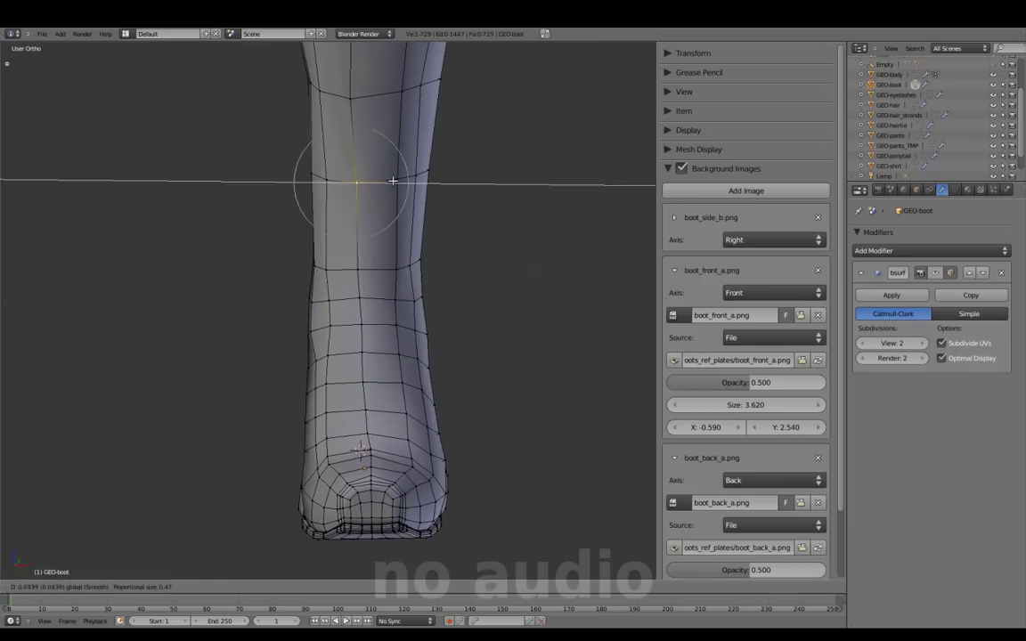
middle_click_drag(332, 272, 379, 170)
left_click(427, 191)
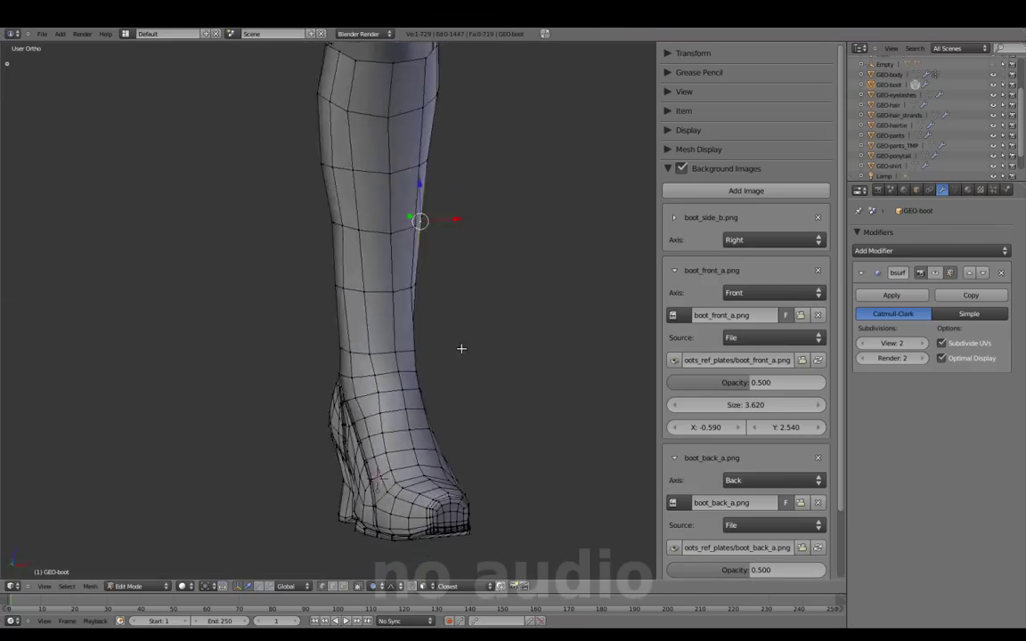
- Check the boot against the front photo, then untick Background Images and close the sidebar
key("Tab")
key("KP_1")
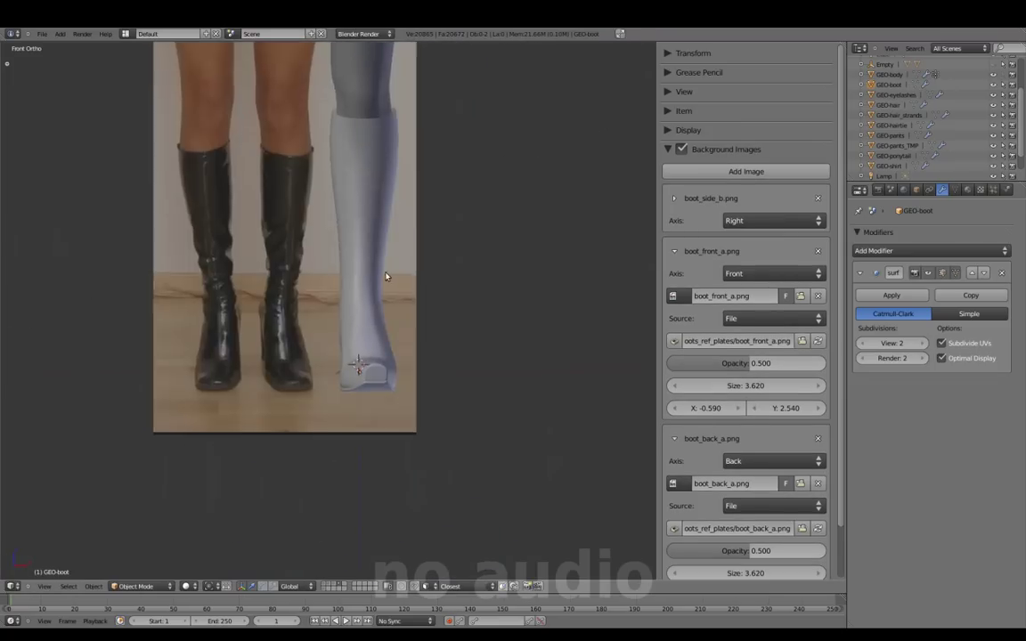
middle_click_drag(385, 277, 507, 469)
scroll(360, 291, "up", 5)
key("Tab")
key("Tab")
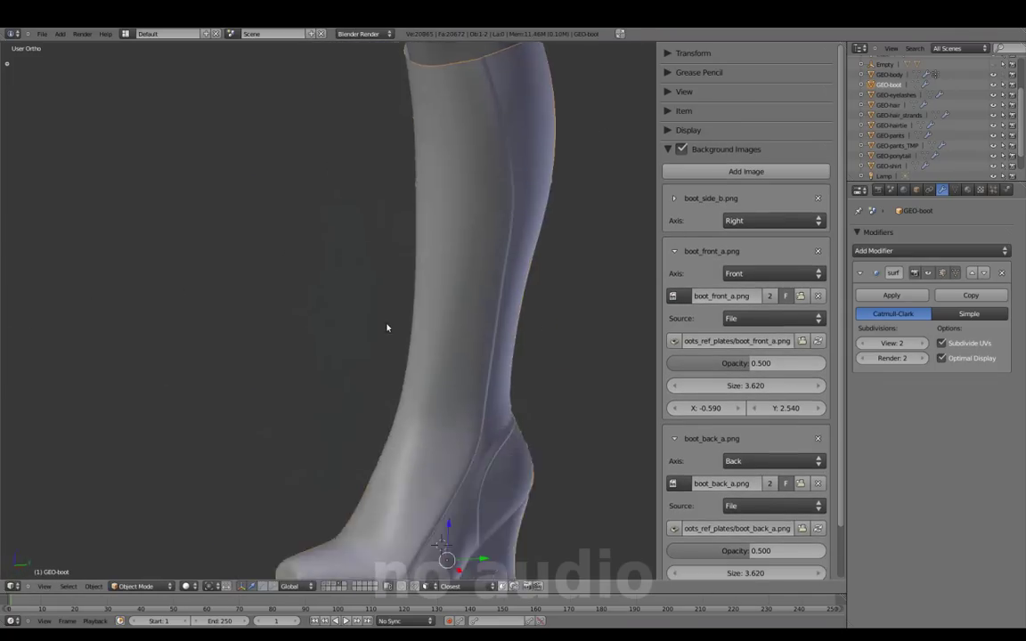
key("Tab")
key("KP_1")
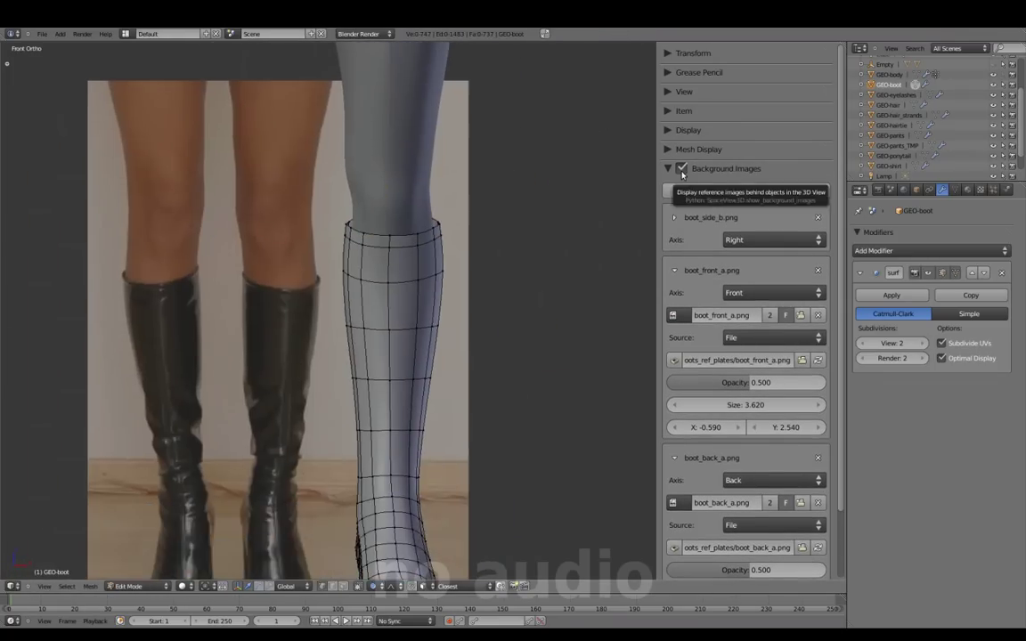
left_click(682, 168)
key("n")
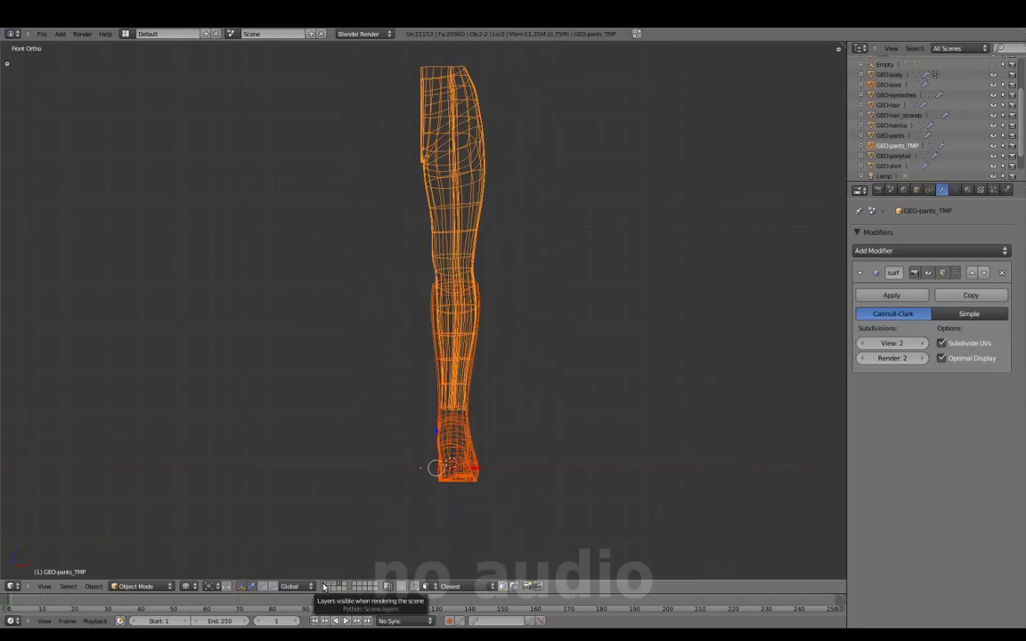
- Isolate GEO-pants in local view and inspect the legs from side and front
right_click(480, 474)
key("KP_Divide")
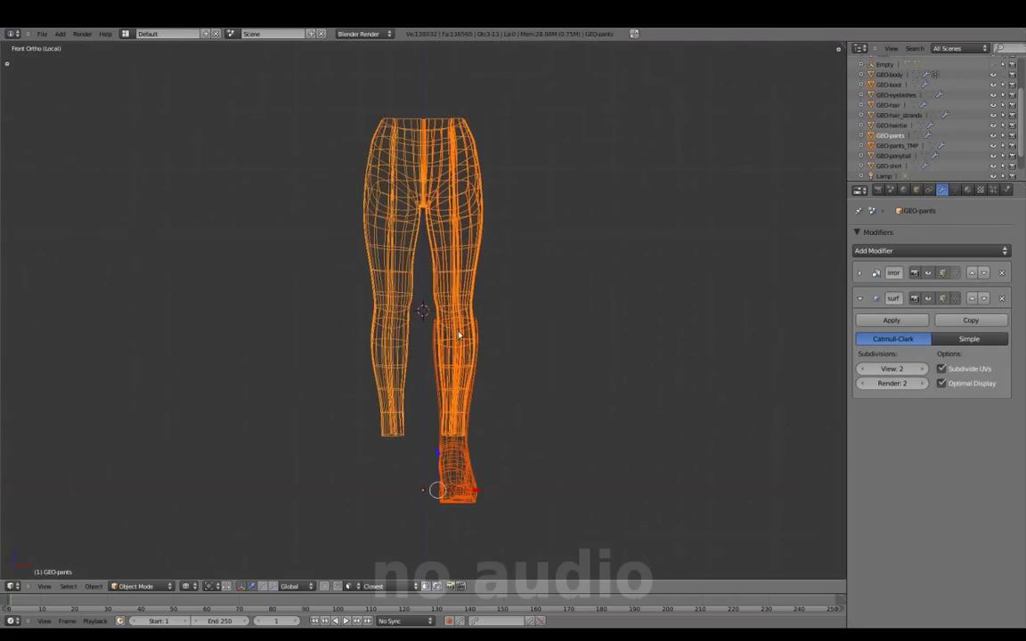
scroll(459, 241, "up", 4)
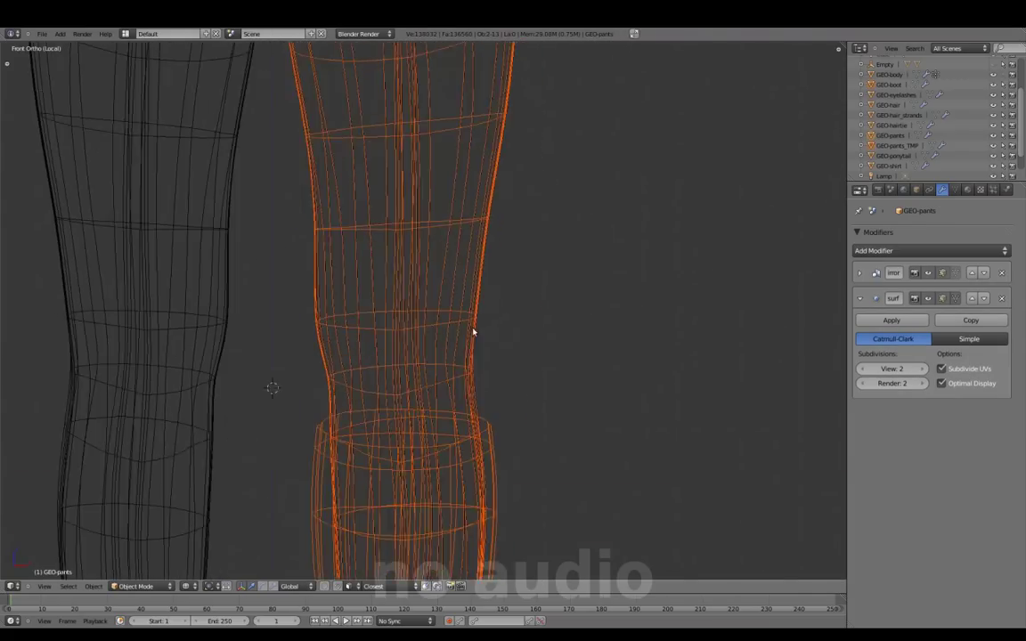
scroll(486, 373, "up", 3)
key("g")
key("x")
key("Escape")
key("KP_3")
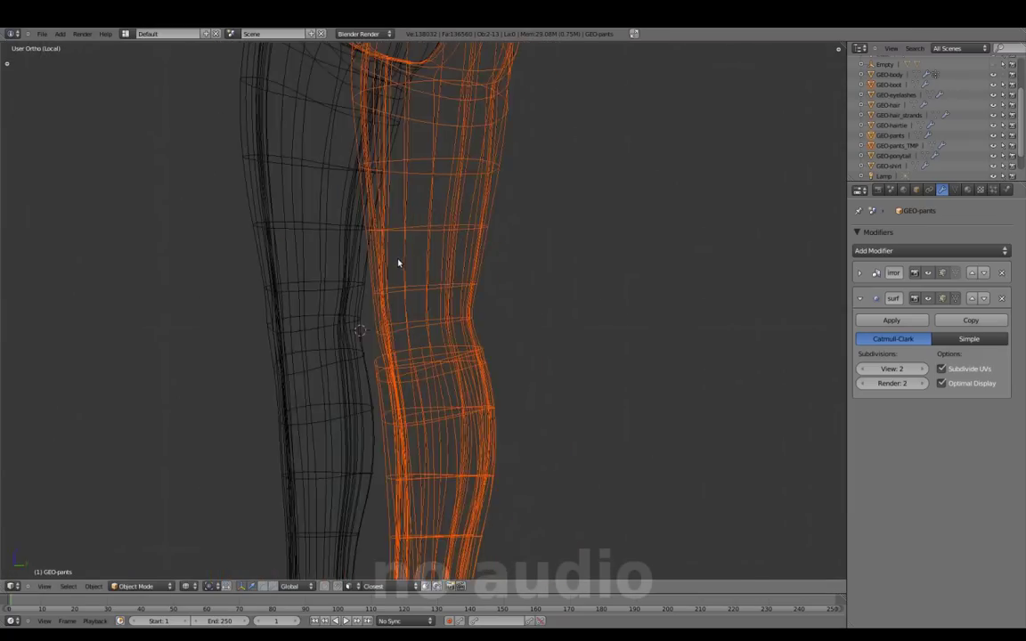
mouse_move(502, 489)
middle_mouse_down()
mouse_move(501, 377)
mouse_move(554, 264)
middle_mouse_up()
- Delete GEO-pants_TMP, exit local view, and select the boot in side view
key("x")
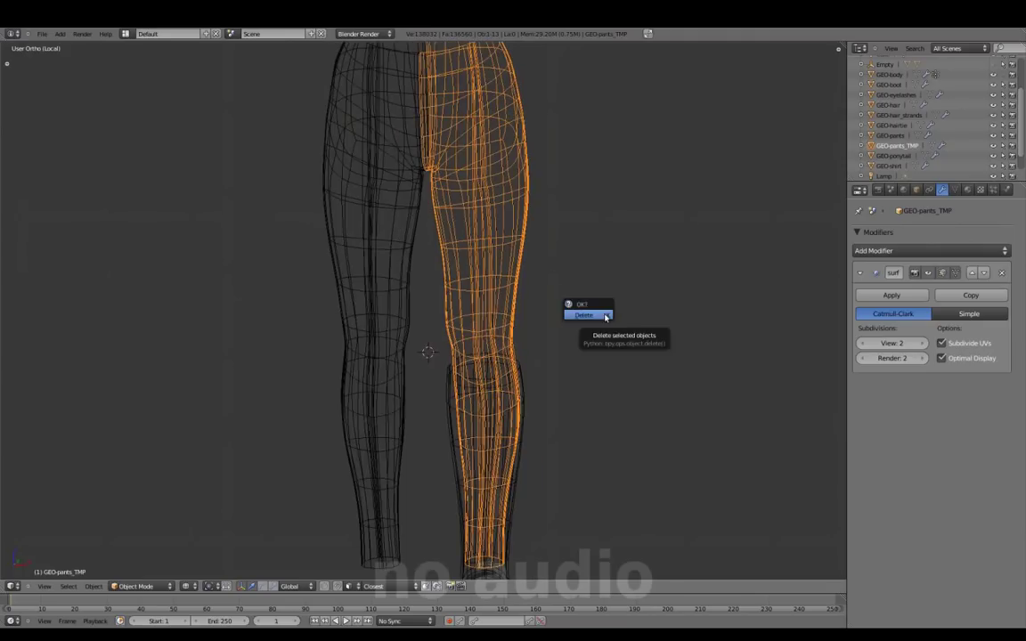
left_click(588, 311)
key("z")
scroll(500, 382, "down", 3)
key("KP_Divide")
right_click(472, 352)
scroll(522, 337, "up", 1)
mouse_move(614, 339)
middle_mouse_down("shift")
mouse_move(623, 311)
mouse_move(553, 385)
middle_mouse_up("shift")
key("KP_3")
- Move the boot's origin to the scene centre and add a Mirror modifier
scroll(553, 385, "down", 3)
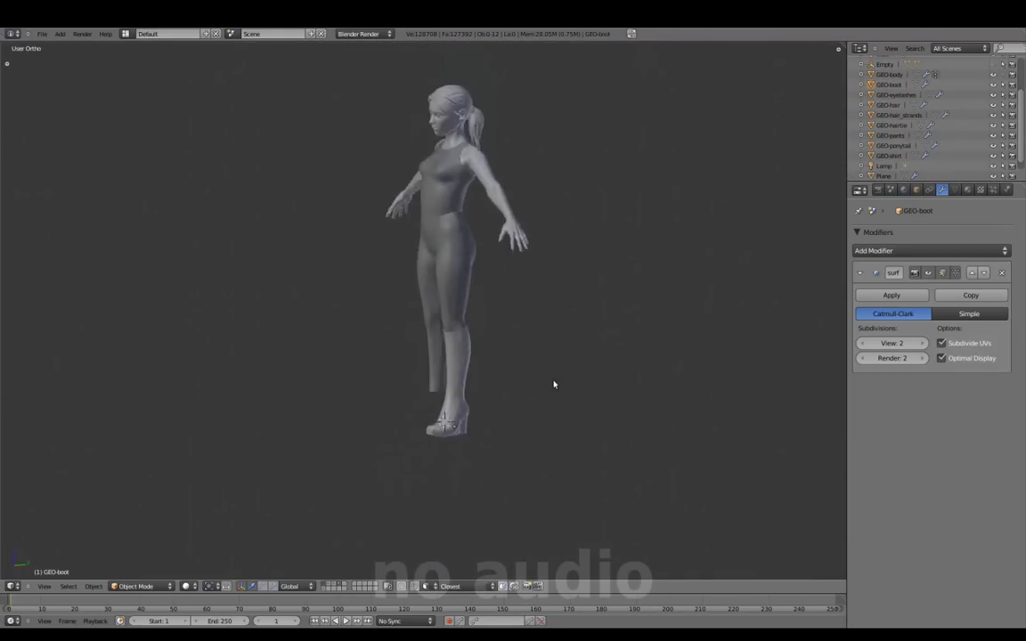
key("KP_1")
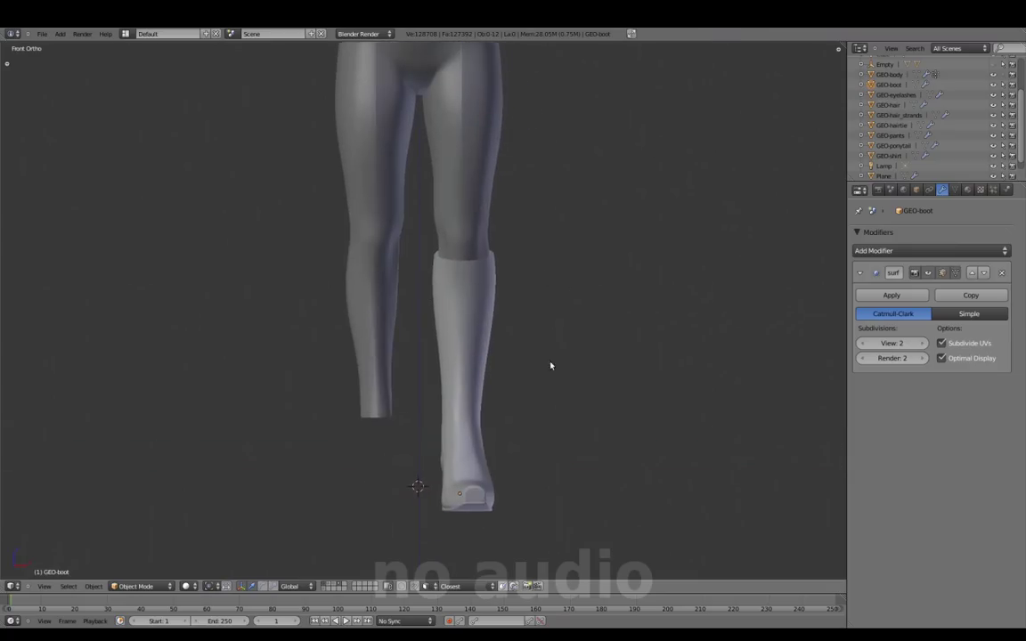
key("n")
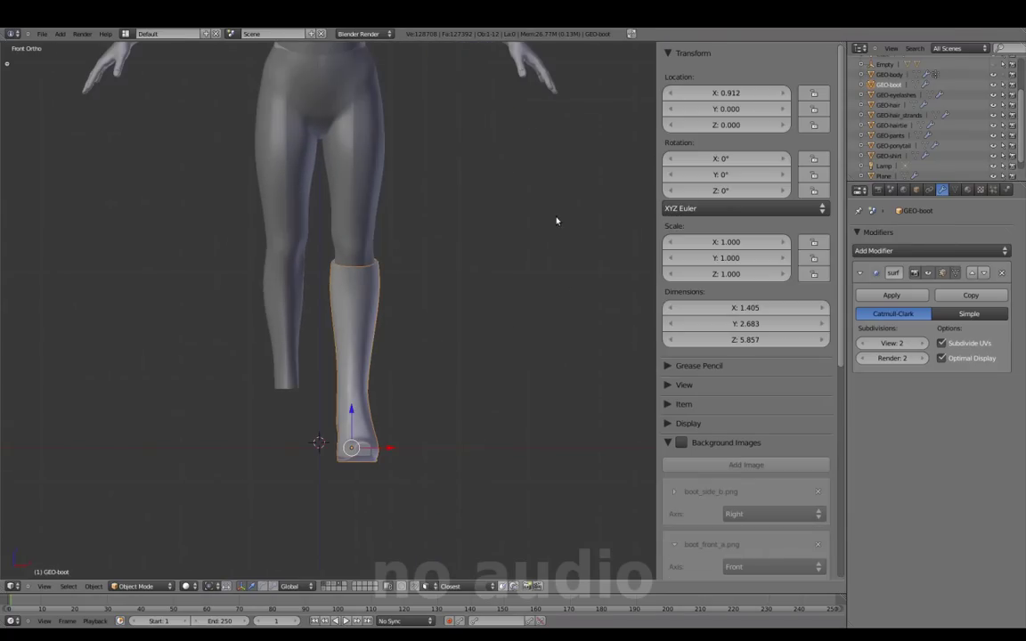
left_click(554, 225)
key("n")
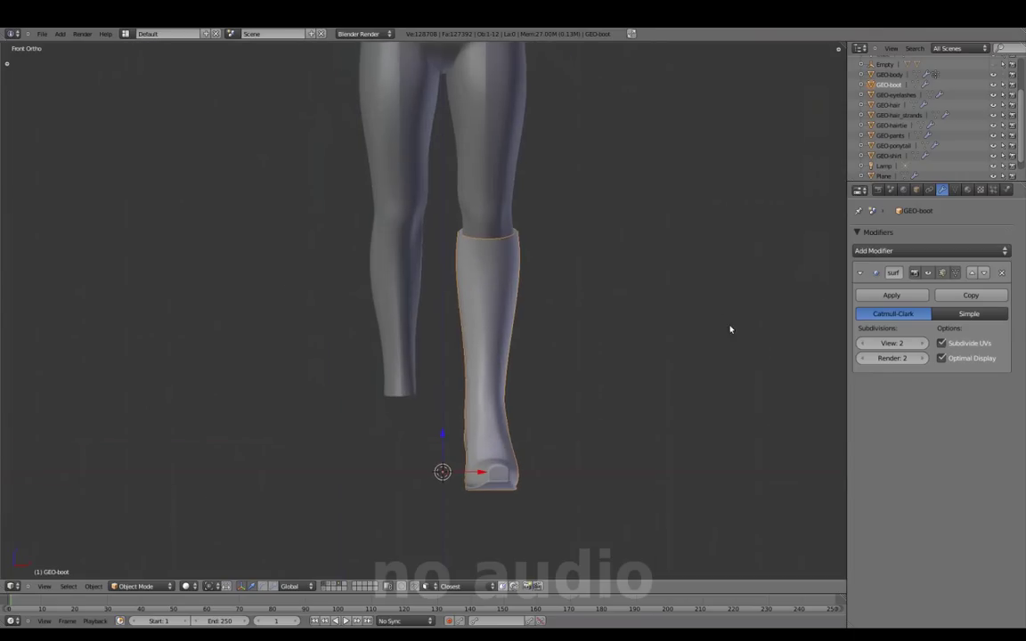
left_click(873, 251)
left_click(780, 385)
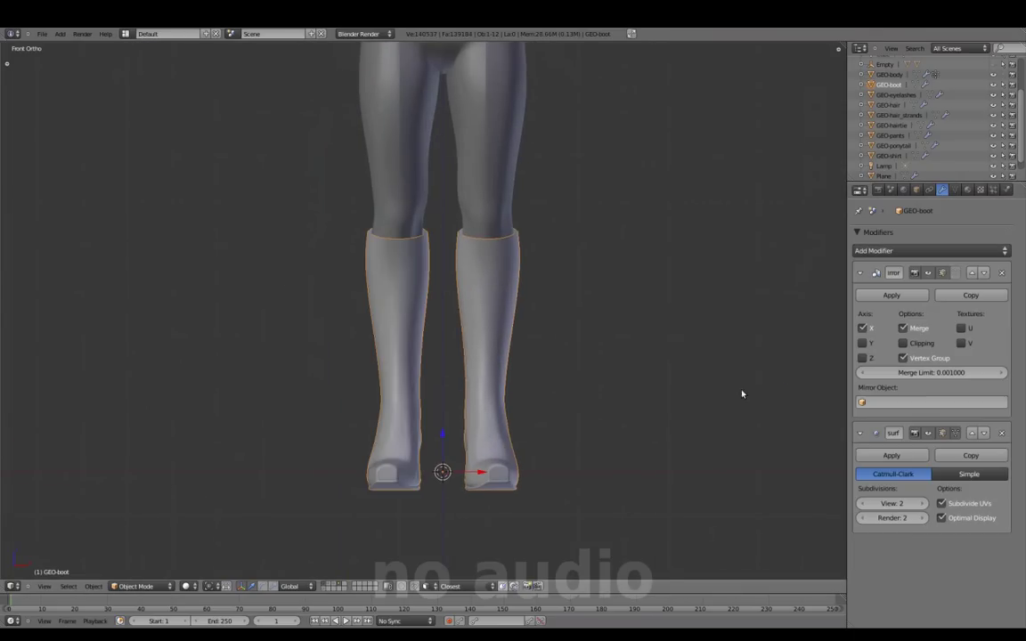
- Select the boot's ankle loop and connected geometry, then grab it inward with proportional falloff
key("Tab")
key("Tab")
left_click(968, 190)
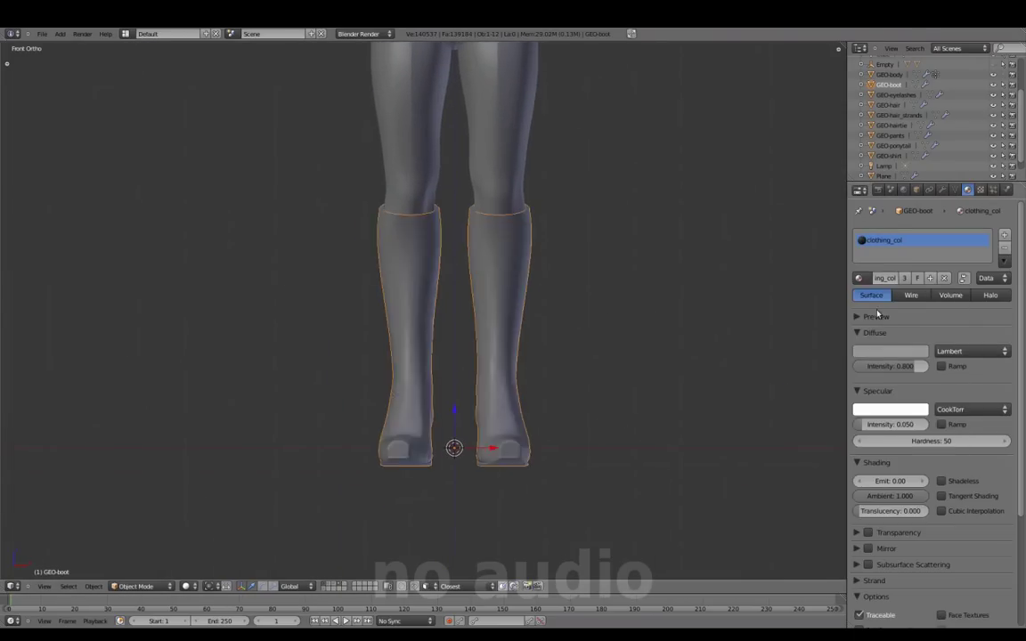
scroll(558, 339, "down", 3)
scroll(522, 493, "up", 4)
key("Tab")
key("z")
left_click(499, 307, "alt")
key("shift+s")
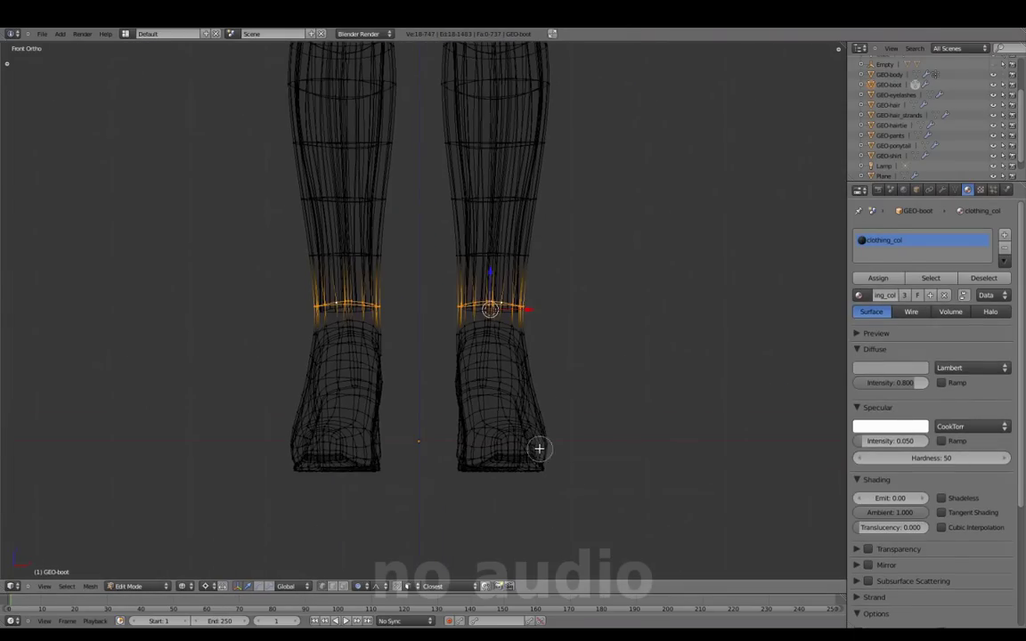
key("l")
key("z")
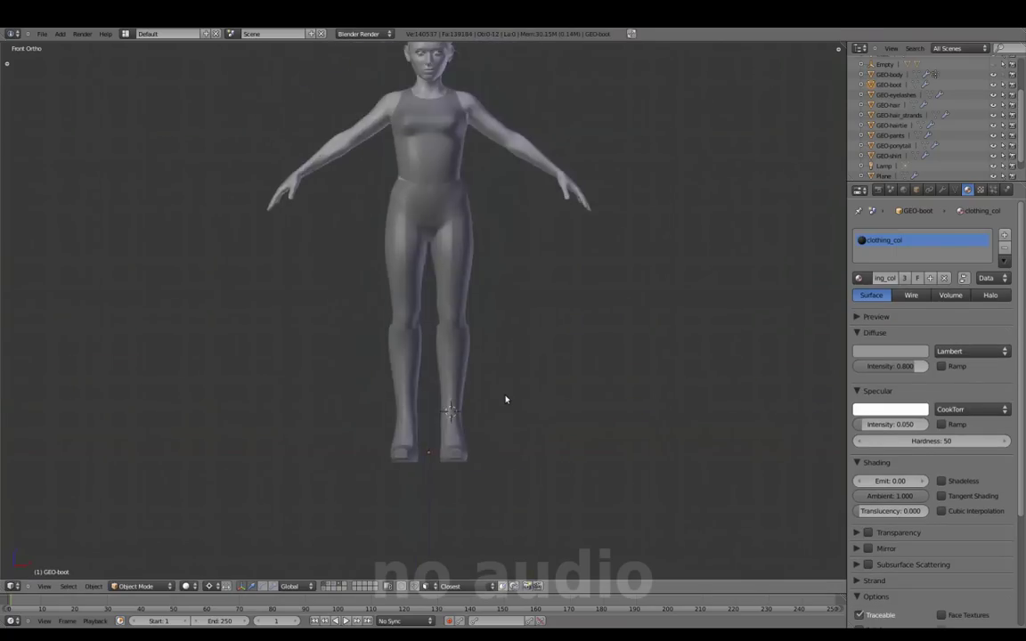
scroll(390, 243, "up", 2)
key("g")
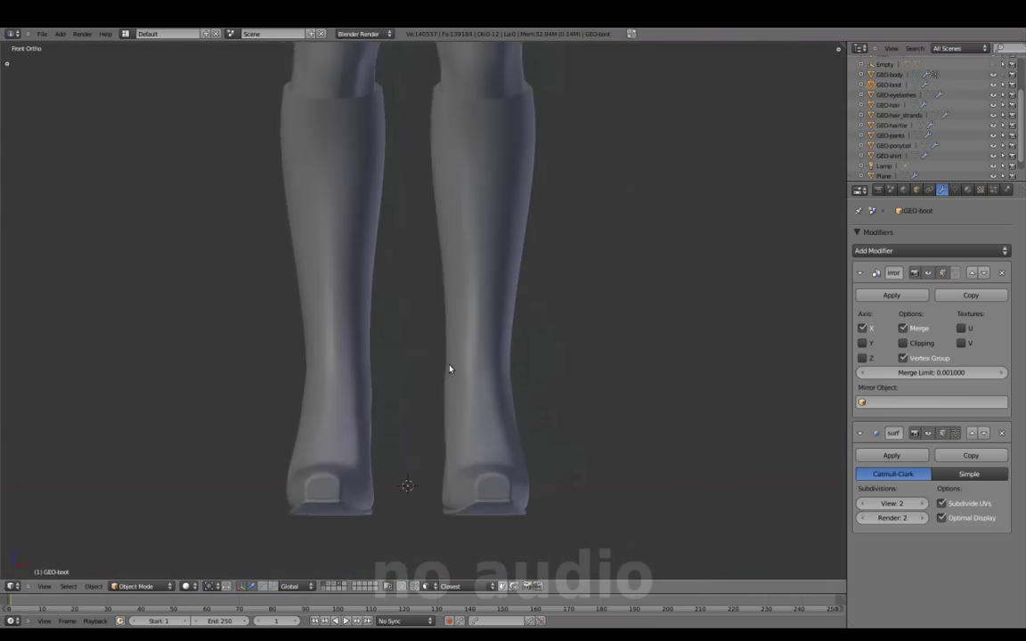
key("KP_3")
scroll(597, 286, "down", 4)
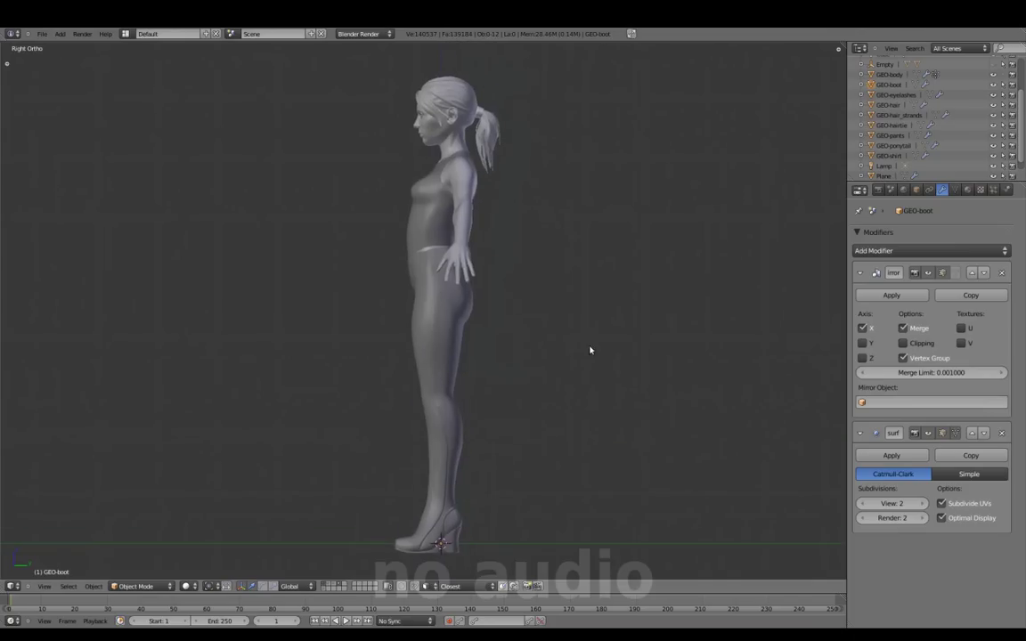
- Select the Empty holding the eyes and raise it slightly along Z
scroll(503, 208, "up", 3)
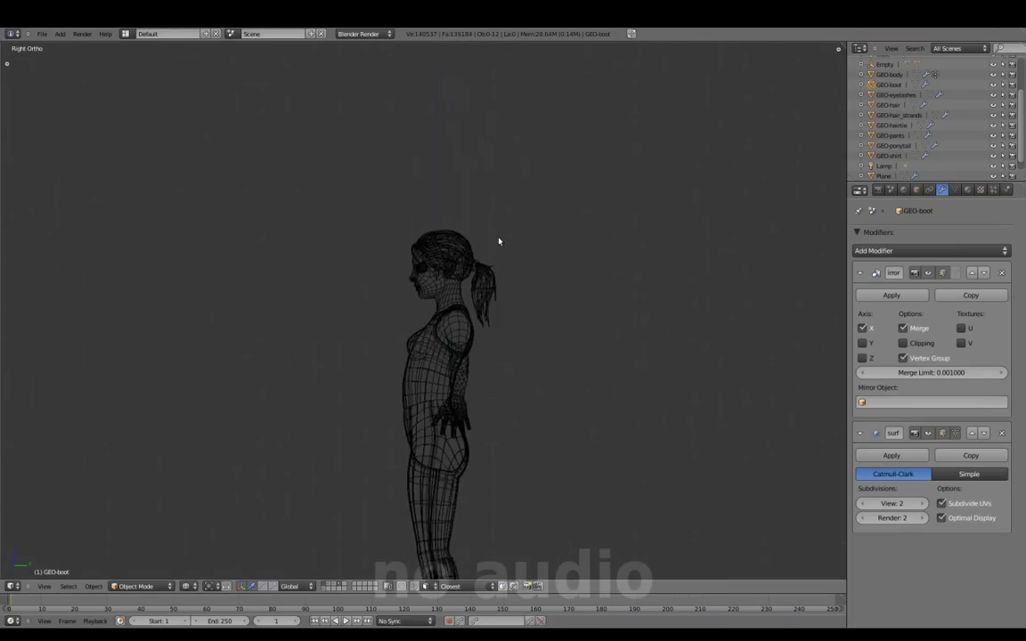
scroll(500, 240, "up", 5)
scroll(435, 241, "up", 2)
right_click(435, 241)
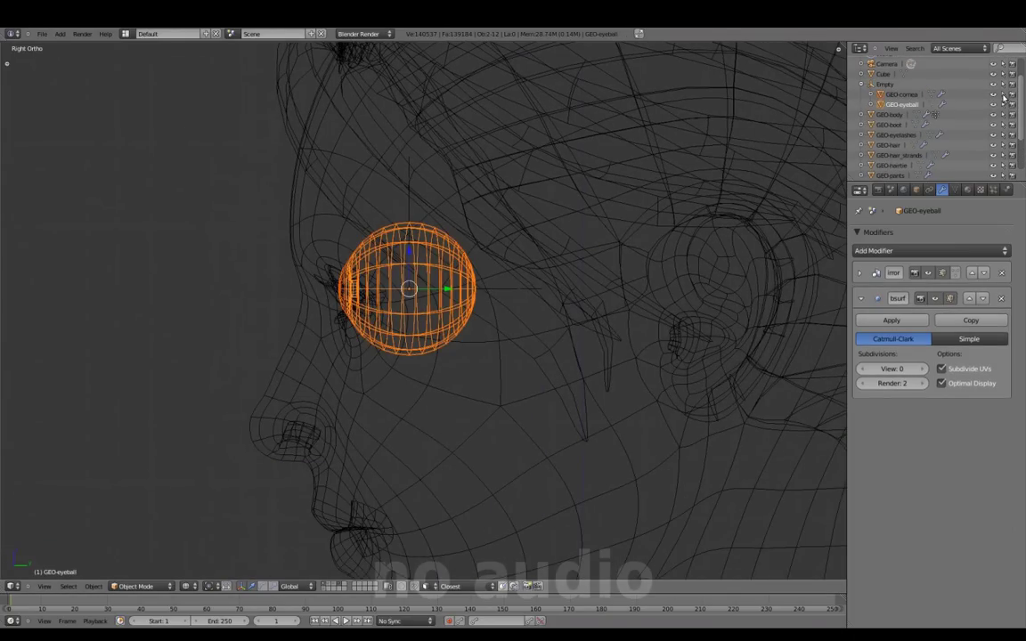
key("bracketleft")
scroll(503, 291, "down", 3)
middle_click_drag(626, 268, 541, 178, "shift")
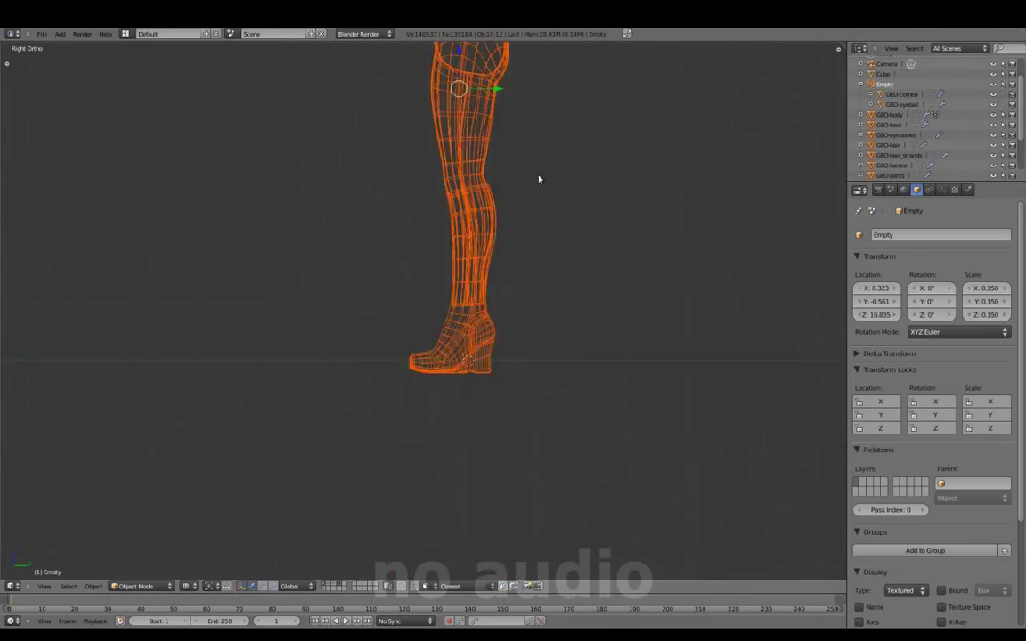
scroll(449, 334, "up", 4)
key("g")
key("z")
left_click(449, 289)
- In wireframe view, apply the location of GEO-hair_strands
scroll(498, 220, "down", 4)
scroll(491, 314, "down", 2)
key("z")
scroll(470, 430, "up", 8)
right_click(530, 284)
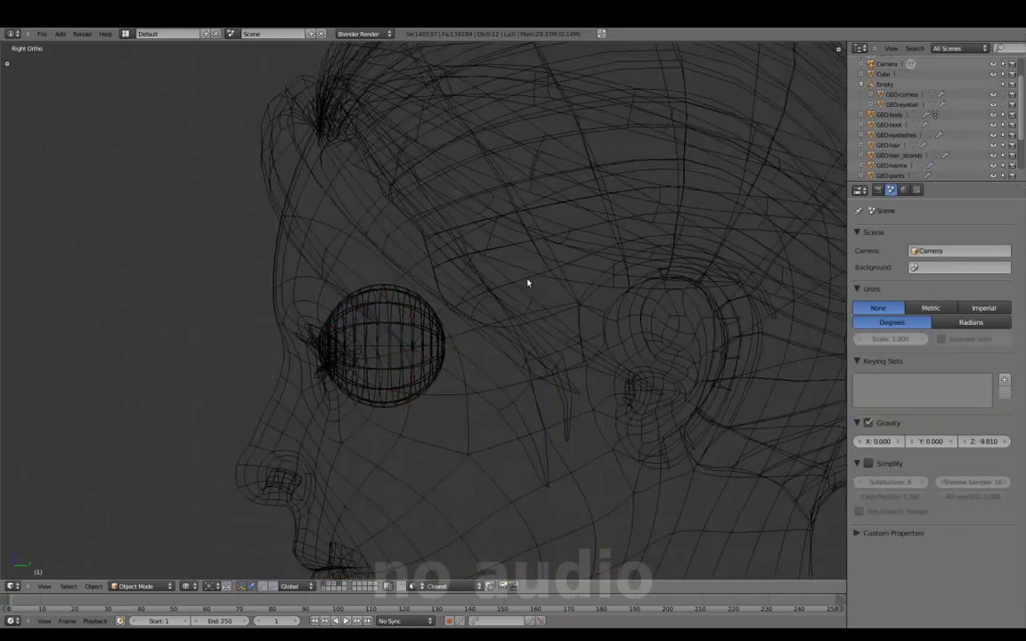
scroll(656, 306, "down", 1)
left_click(917, 189)
scroll(598, 336, "down", 3)
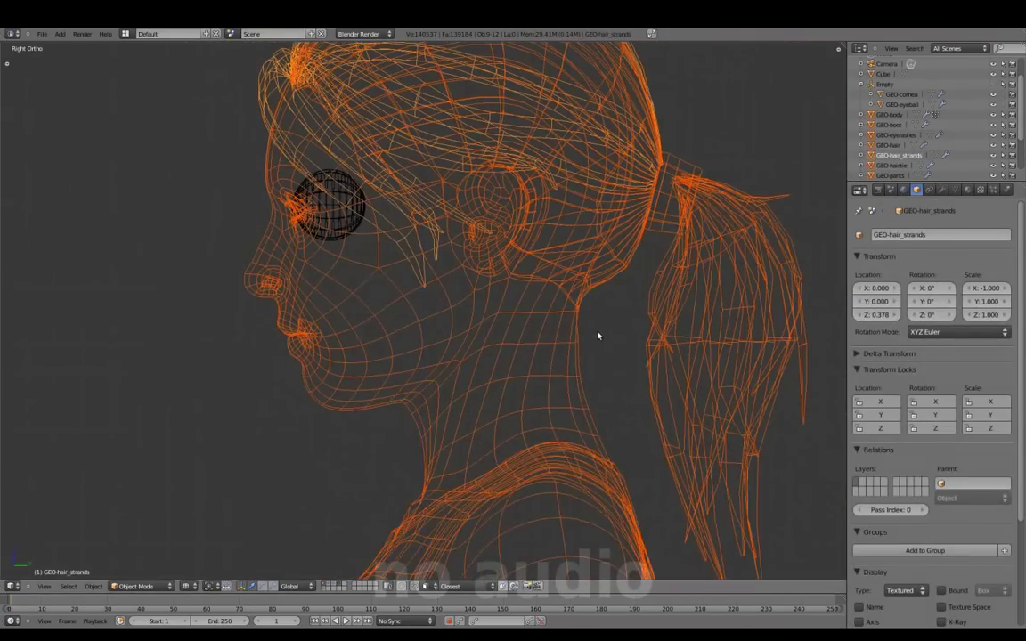
left_click(602, 341)
scroll(529, 447, "down", 5)
scroll(501, 361, "up", 3)
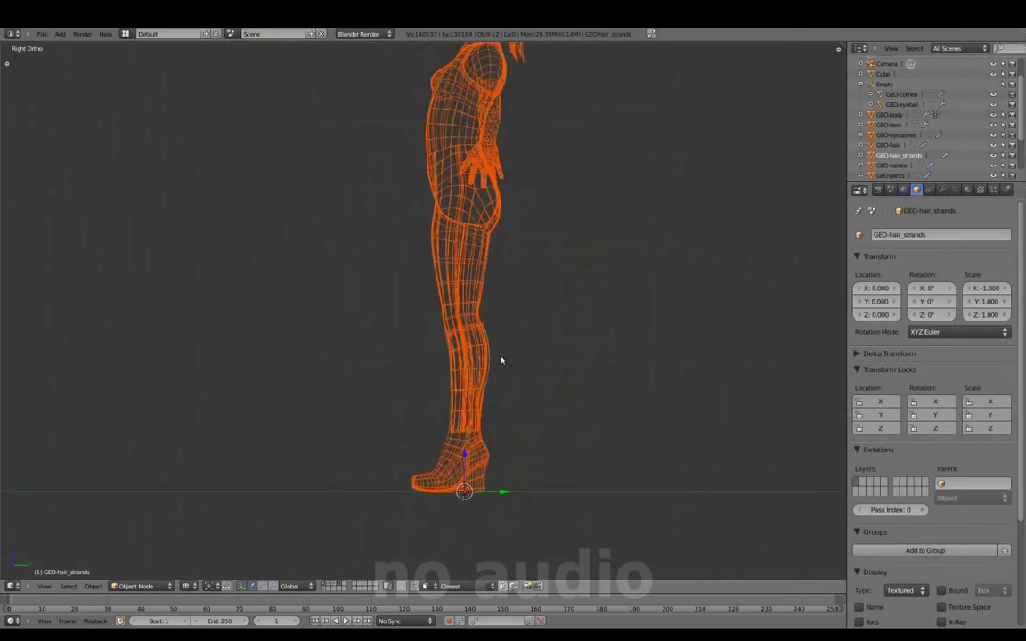
scroll(478, 266, "up", 5)
- Cycle through the overlapping head objects to select the cornea, then return to solid display
right_click(540, 137)
scroll(540, 137, "up", 2)
right_click(499, 247)
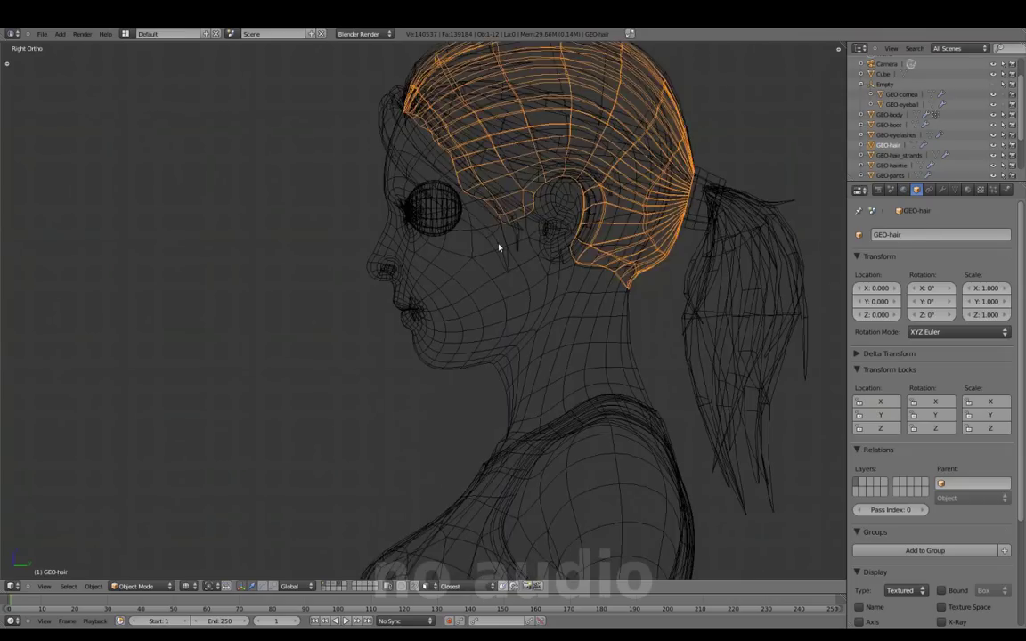
scroll(500, 247, "up", 1)
right_click(447, 257)
scroll(518, 264, "up", 2)
right_click(517, 268)
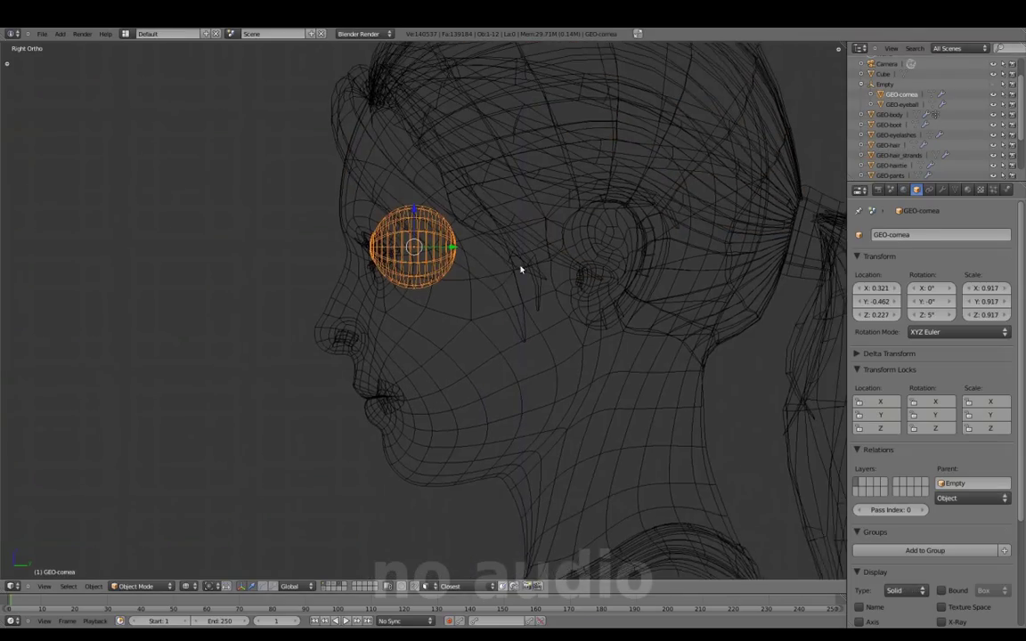
scroll(518, 270, "up", 2)
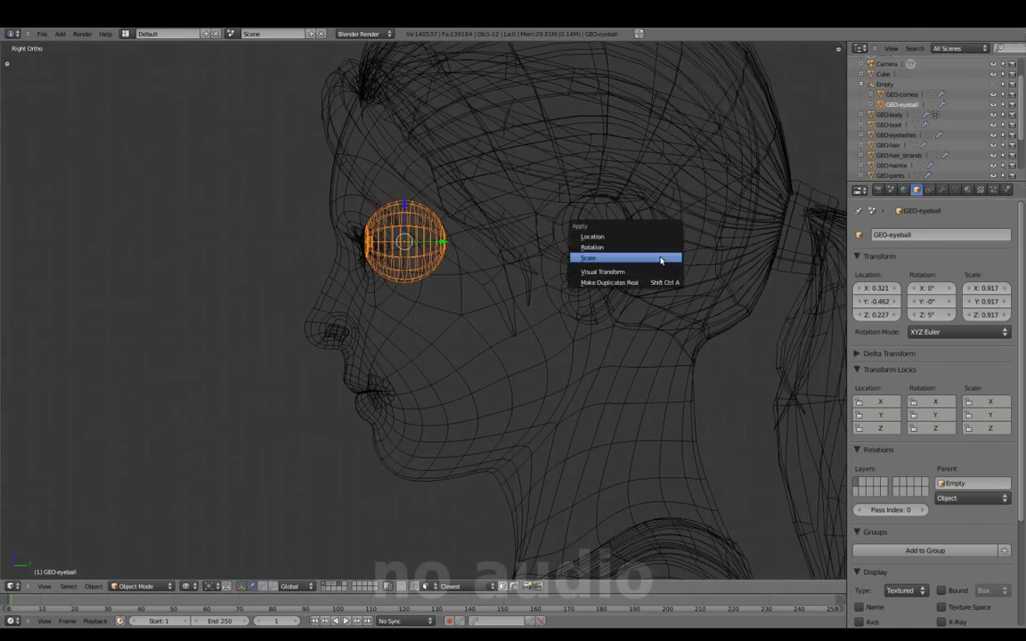
middle_click_drag(661, 263, 650, 253, "shift")
key("z")
scroll(462, 242, "down", 4)
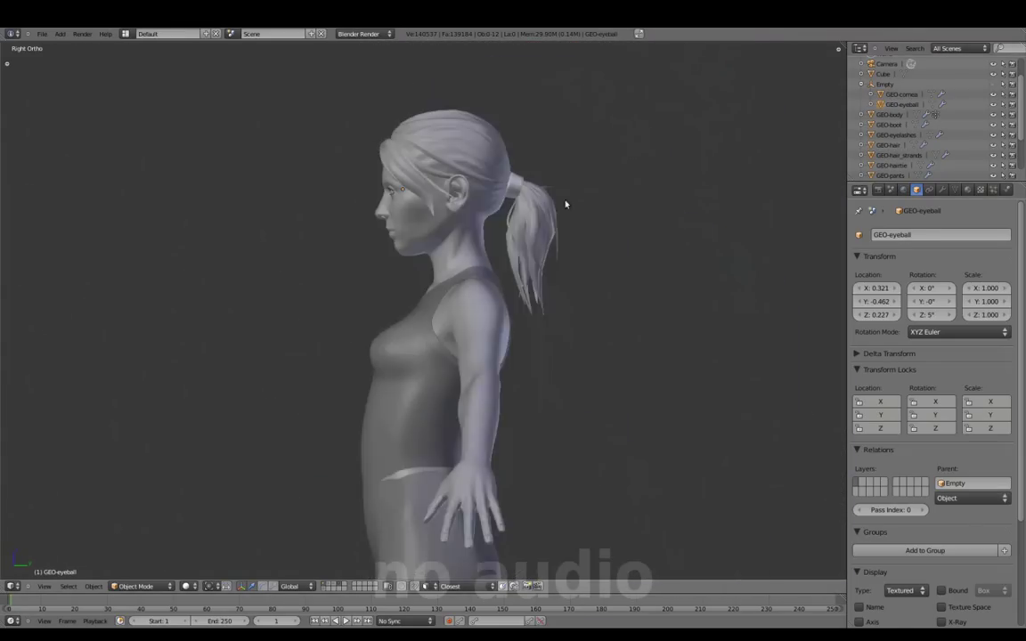
scroll(566, 206, "down", 3)
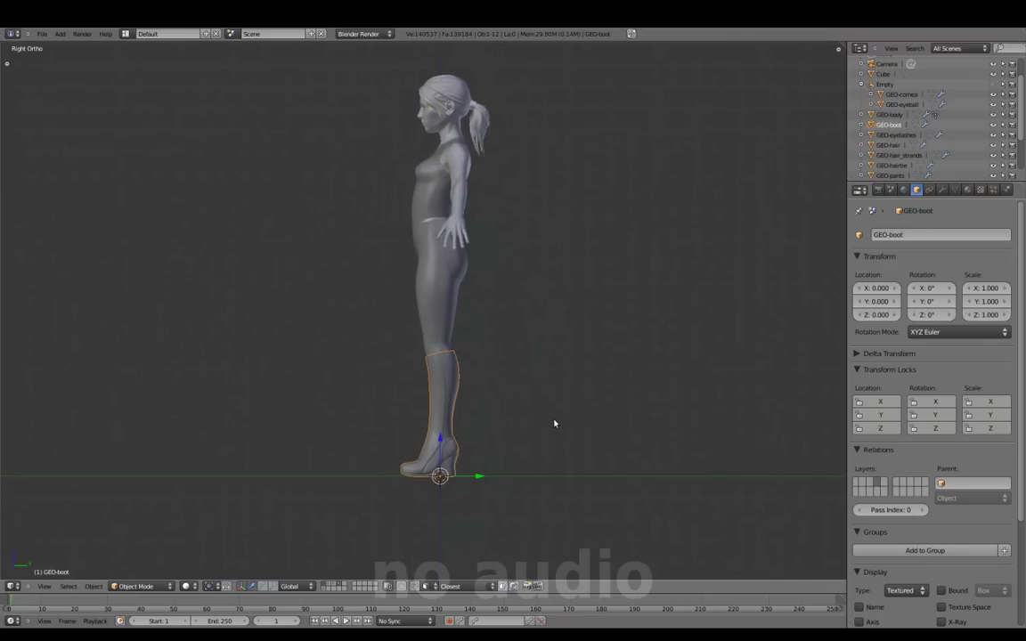
- Isolate GEO-boot in local view and box-select its top rows in Edit Mode
key("KP_Decimal")
key("z")
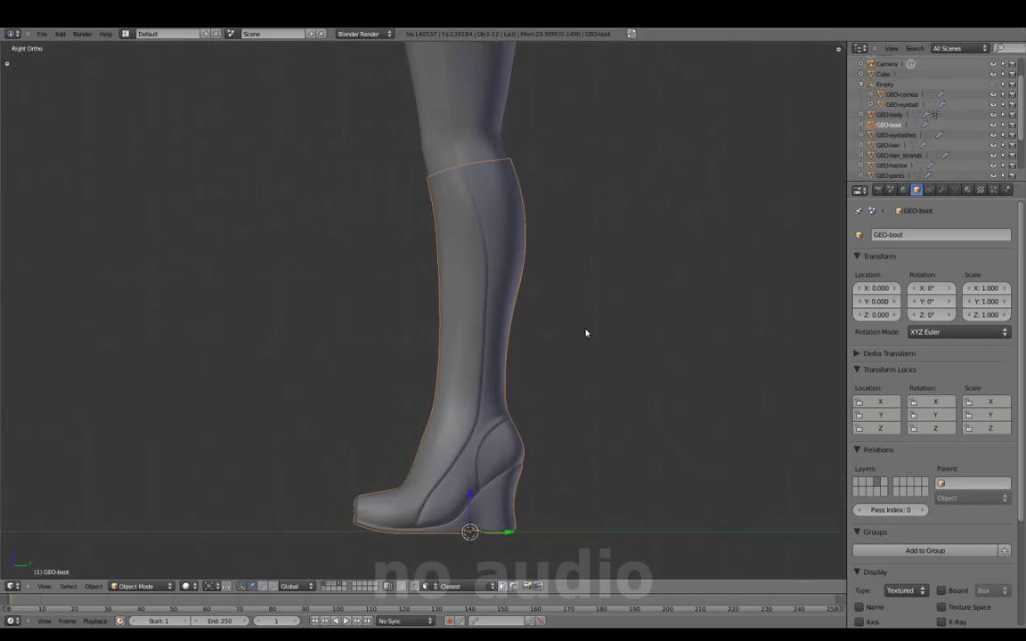
key("KP_Divide")
key("z")
key("Tab")
key("b")
left_click_drag(378, 115, 508, 184)
key("KP_Decimal")
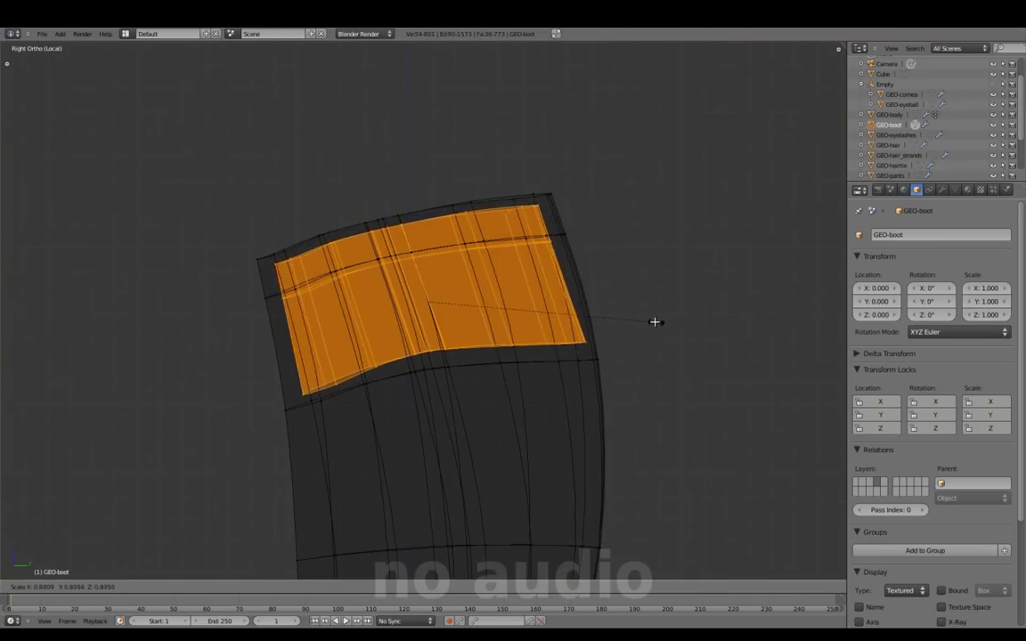
key("z")
middle_click_drag(481, 328, 609, 421)
- Hide the Subsurf modifier in edit mode and select a rim face to inspect
scroll(609, 421, "up", 2)
left_click(942, 190)
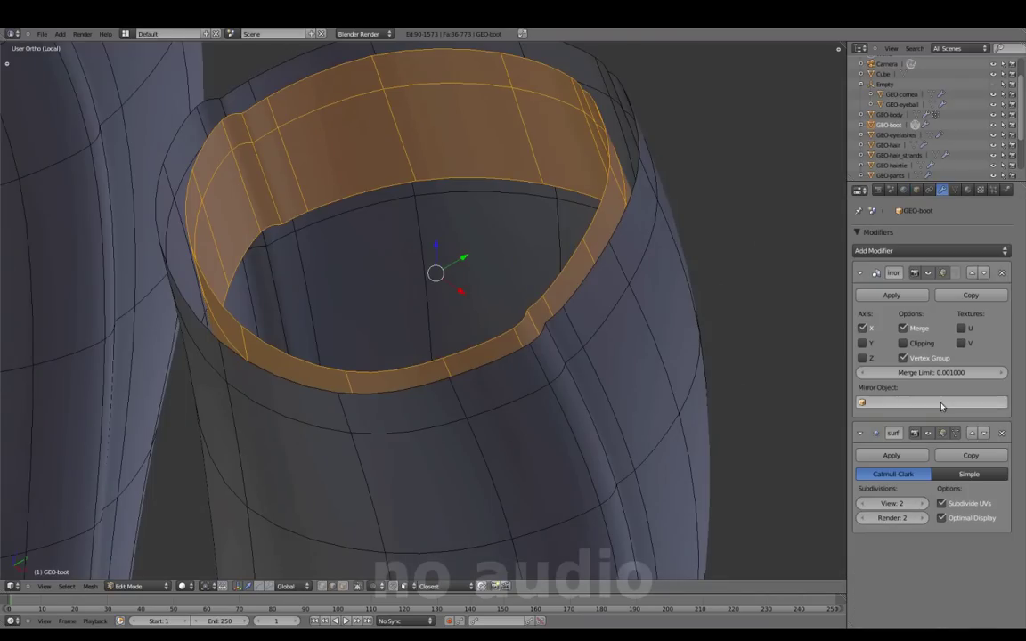
left_click(935, 433)
right_click(459, 387)
key("KP_Decimal")
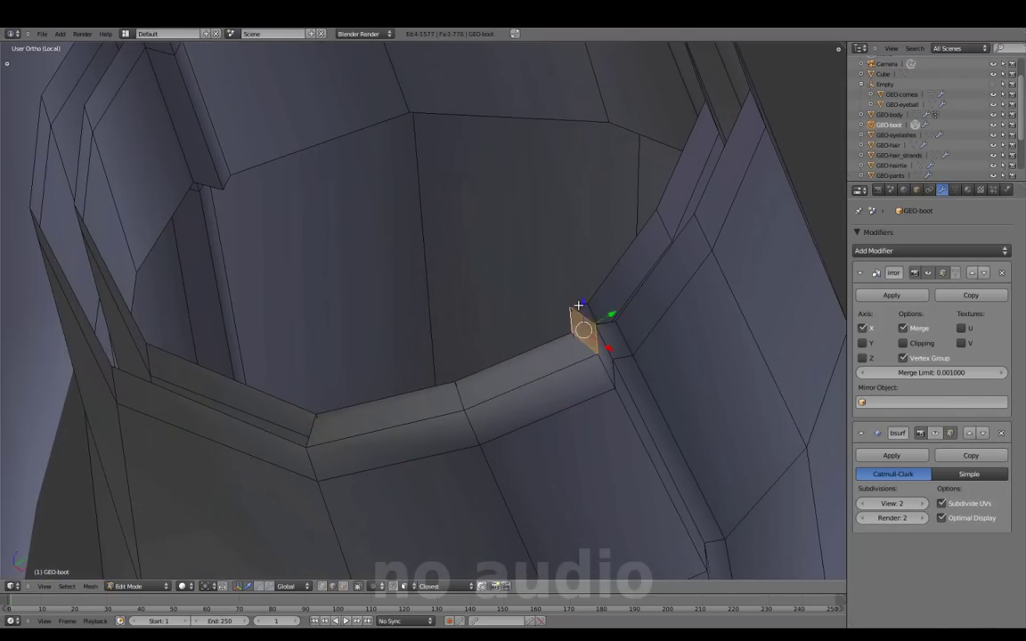
mouse_move(637, 282)
middle_mouse_down()
mouse_move(623, 291)
mouse_move(680, 298)
mouse_move(680, 265)
mouse_move(619, 298)
middle_mouse_up()
mouse_move(553, 203)
middle_mouse_down()
mouse_move(639, 261)
mouse_move(573, 309)
mouse_move(393, 300)
mouse_move(446, 281)
middle_mouse_up()
mouse_move(417, 240)
middle_mouse_down()
mouse_move(389, 313)
mouse_move(484, 334)
mouse_move(304, 326)
mouse_move(435, 385)
mouse_move(575, 401)
mouse_move(478, 330)
mouse_move(484, 298)
middle_mouse_up()
- Switch to vertex selection and move the rim vertices near the mirror seam
key("ctrl+Tab")
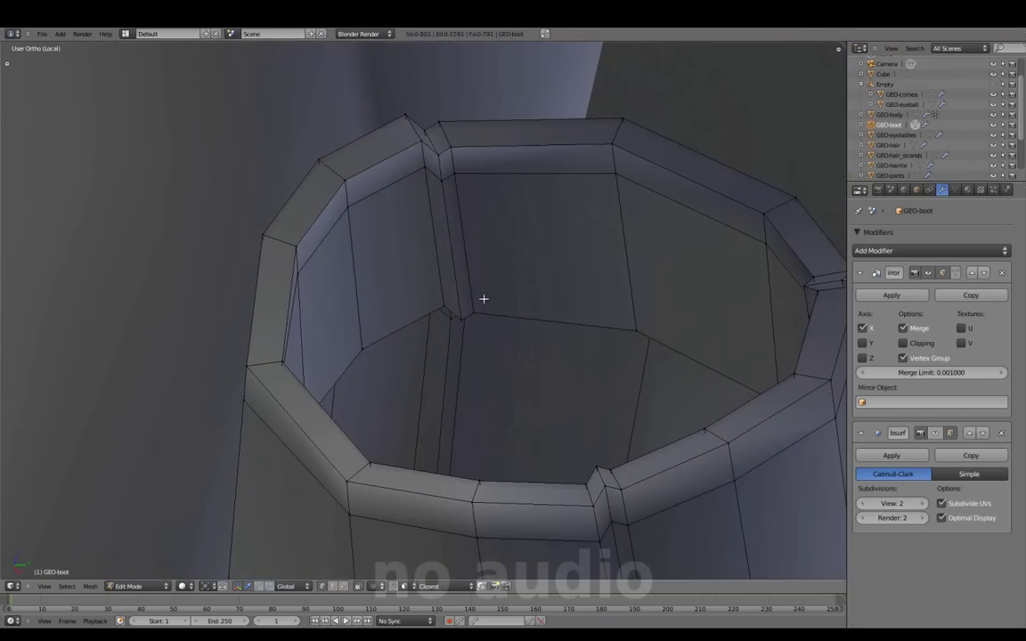
middle_click_drag(420, 146, 669, 254)
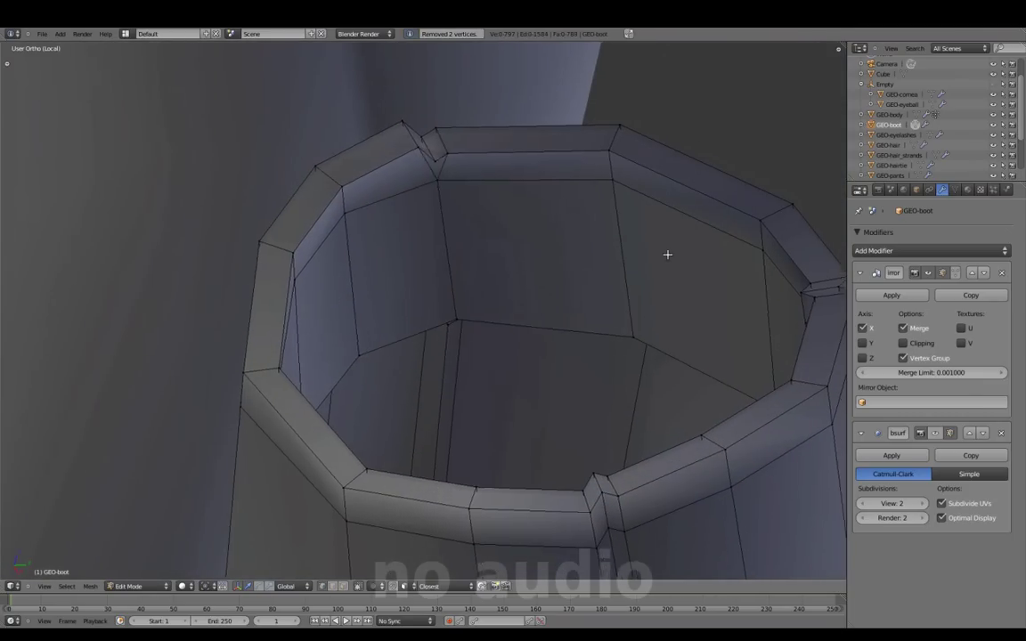
scroll(443, 206, "up", 3)
middle_click_drag(305, 257, 336, 229)
key("g")
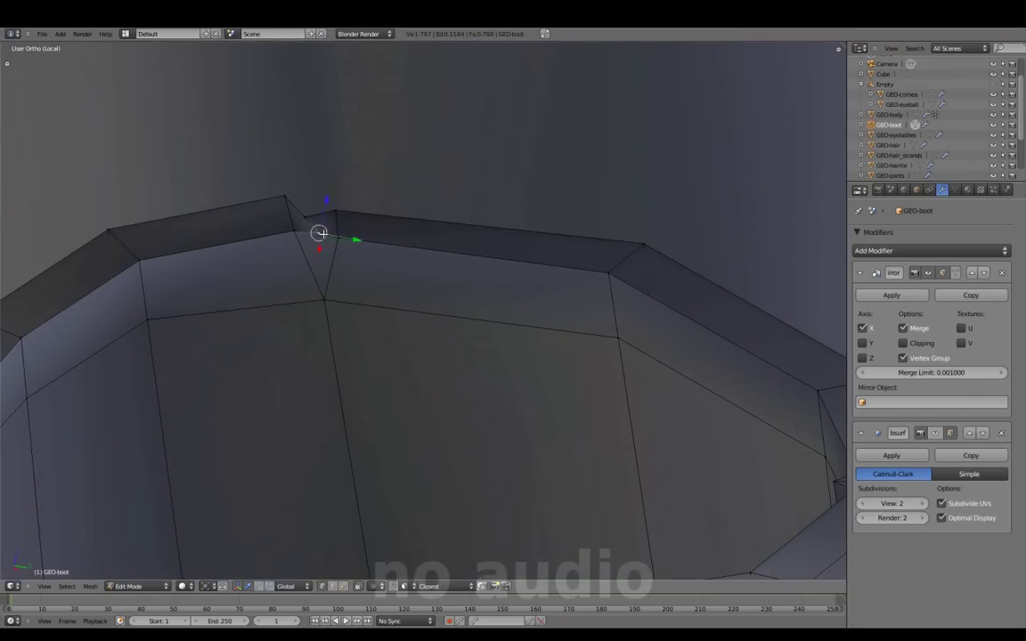
scroll(407, 300, "down", 5)
mouse_move(408, 300)
middle_mouse_down()
mouse_move(513, 426)
mouse_move(603, 282)
middle_mouse_up()
scroll(488, 379, "up", 3)
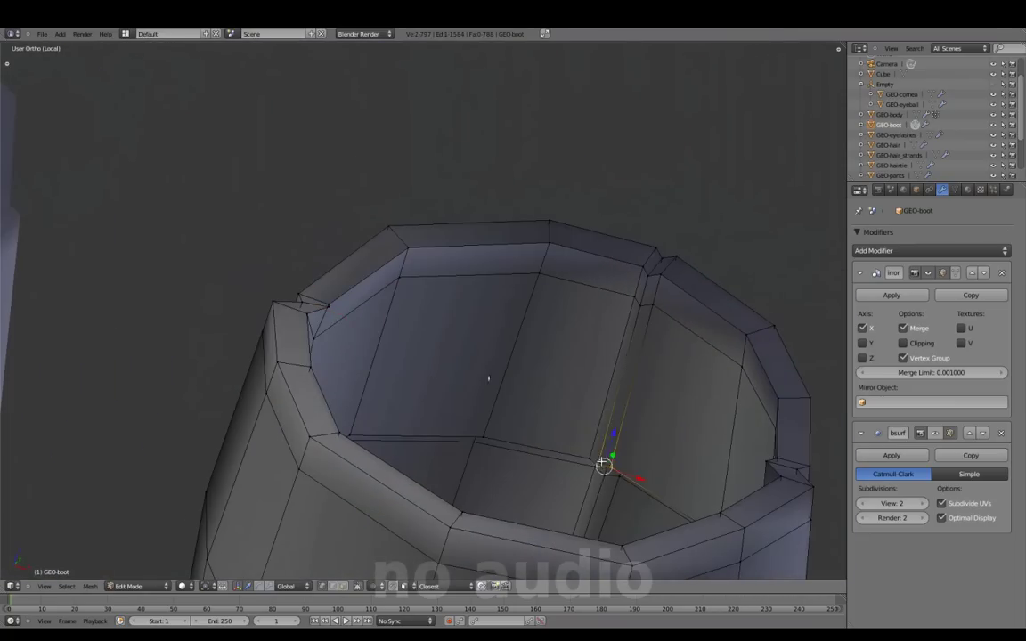
mouse_move(694, 337)
middle_mouse_down()
mouse_move(529, 261)
mouse_move(489, 314)
mouse_move(252, 350)
mouse_move(300, 311)
mouse_move(305, 167)
mouse_move(285, 182)
mouse_move(382, 407)
mouse_move(501, 359)
mouse_move(300, 350)
mouse_move(500, 353)
mouse_move(447, 279)
mouse_move(671, 373)
middle_mouse_up()
key("g")
key("g")
mouse_move(699, 414)
middle_mouse_down()
mouse_move(687, 360)
mouse_move(510, 222)
middle_mouse_up()
- Merge the rim seam vertices at their centre and reposition the merged vertex
key("alt+m")
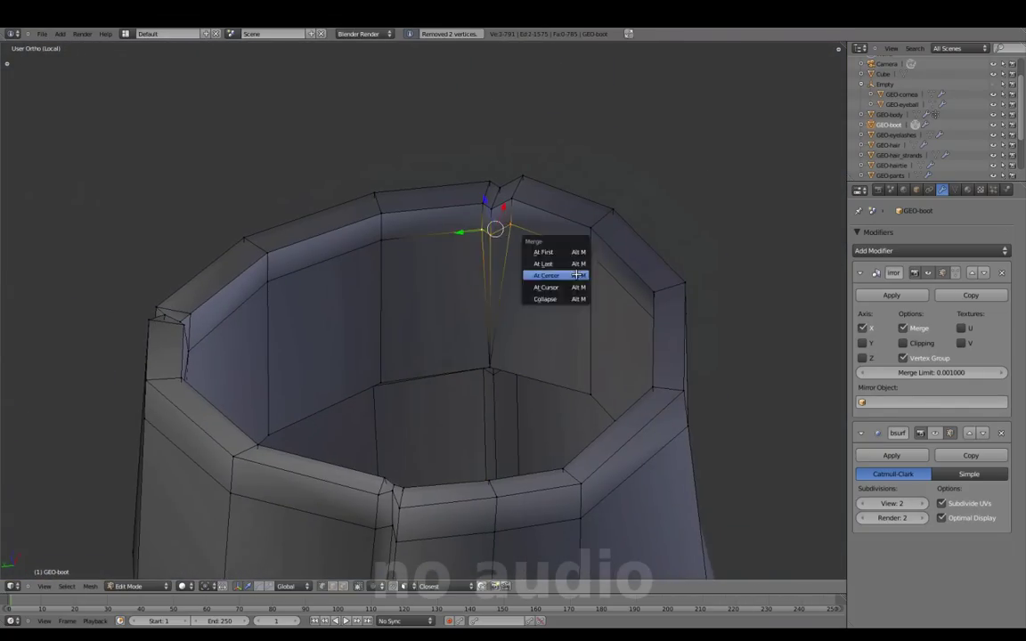
left_click(575, 275)
mouse_move(576, 275)
middle_mouse_down()
mouse_move(468, 325)
mouse_move(431, 378)
middle_mouse_up()
scroll(468, 326, "up", 2)
key("g")
left_click(468, 325)
scroll(431, 377, "down", 3)
middle_click_drag(504, 456, 580, 414)
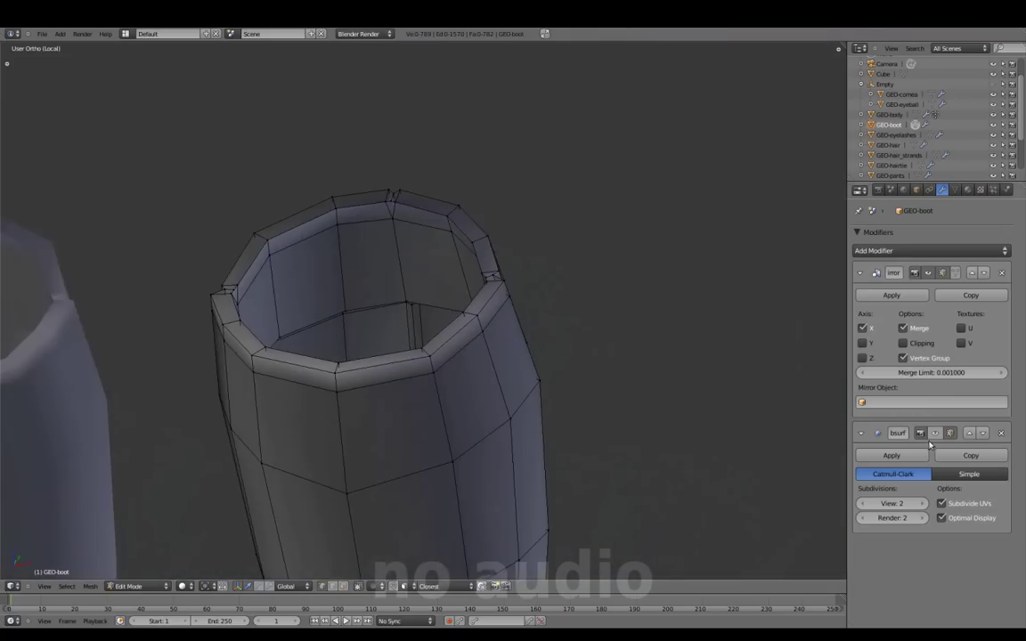
- Re-enable the Subsurf edit-mode display, deselect everything and return to Object Mode
left_click(934, 434)
scroll(518, 446, "up", 2)
middle_click_drag(517, 446, 540, 354)
scroll(545, 422, "up", 2)
key("a")
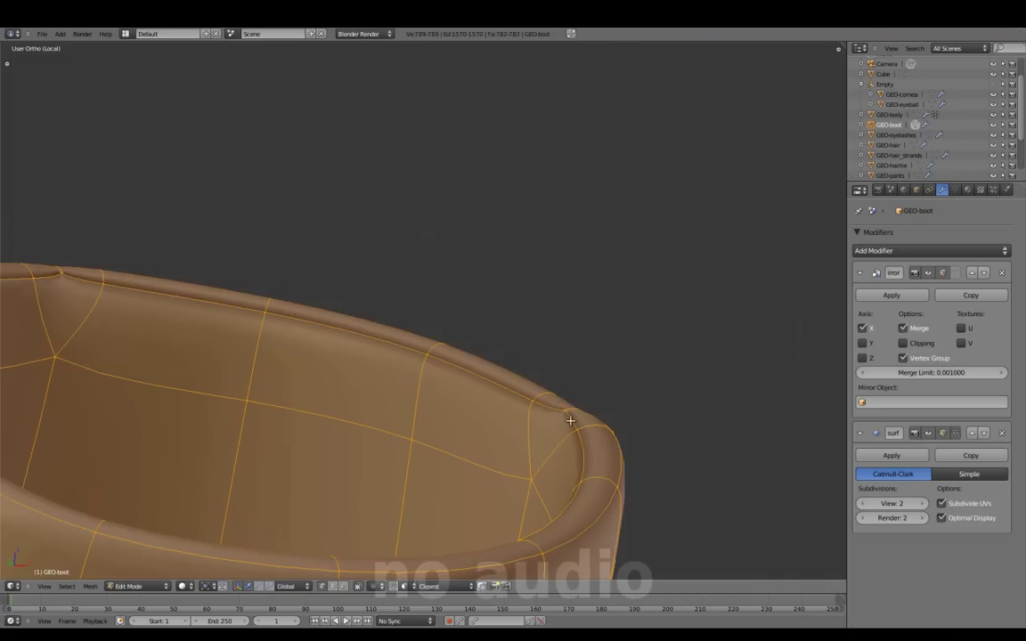
key("a")
key("Tab")
scroll(570, 420, "down", 4)
mouse_move(433, 413)
middle_mouse_down()
mouse_move(332, 405)
mouse_move(534, 341)
middle_mouse_up()
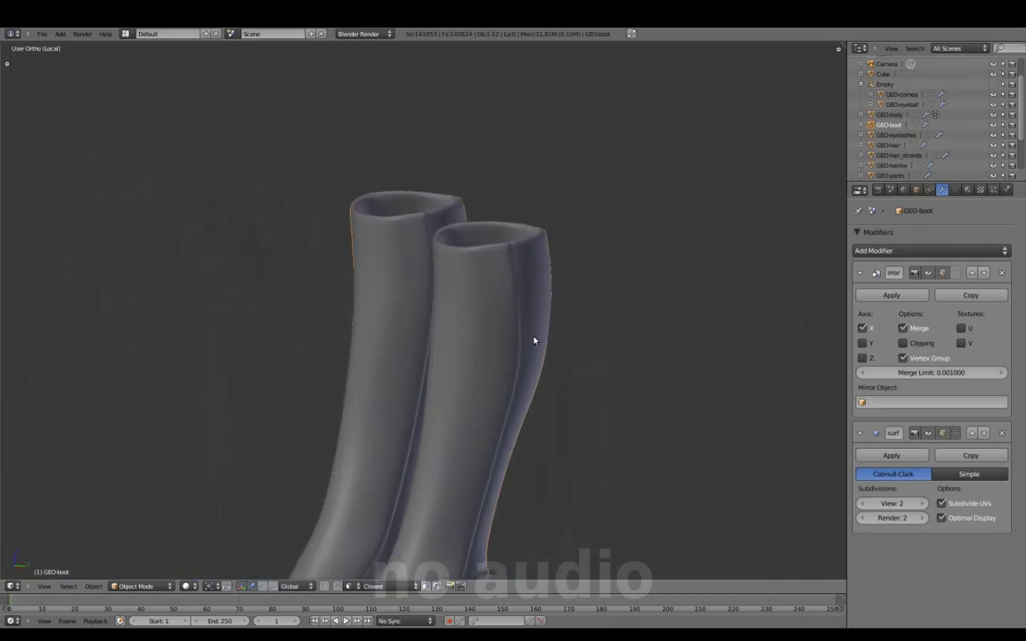
- Leave local view, look at the boot from the side and enter Edit Mode
key("KP_Divide")
key("KP_3")
scroll(417, 305, "up", 3)
scroll(430, 498, "up", 2)
key("Tab")
middle_click_drag(430, 499, 495, 305, "shift")
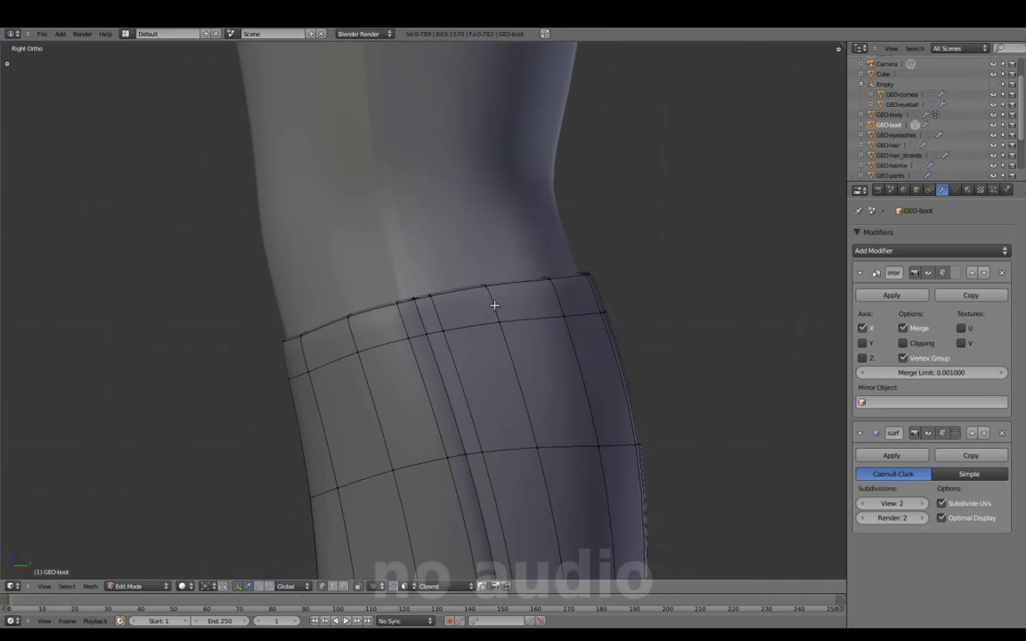
key("Escape")
scroll(481, 330, "down", 3)
mouse_move(474, 350)
middle_mouse_down()
mouse_move(474, 421)
mouse_move(414, 469)
middle_mouse_up()
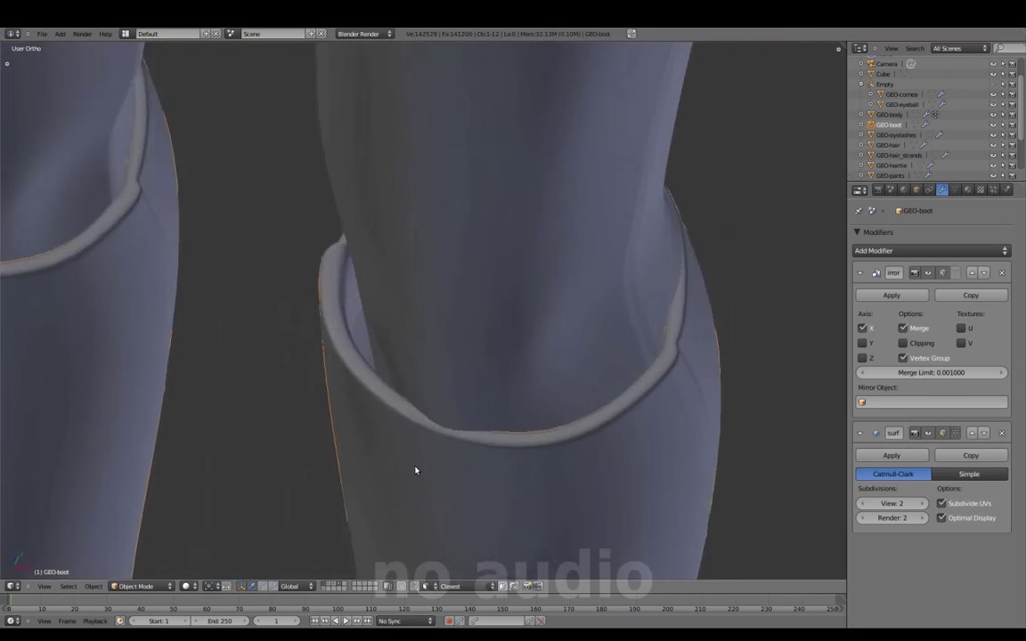
key("z")
key("z")
middle_click_drag(451, 415, 526, 294)
- Select a section of the boot rim and move it twice toward the leg
key("z")
right_click(435, 263, "alt")
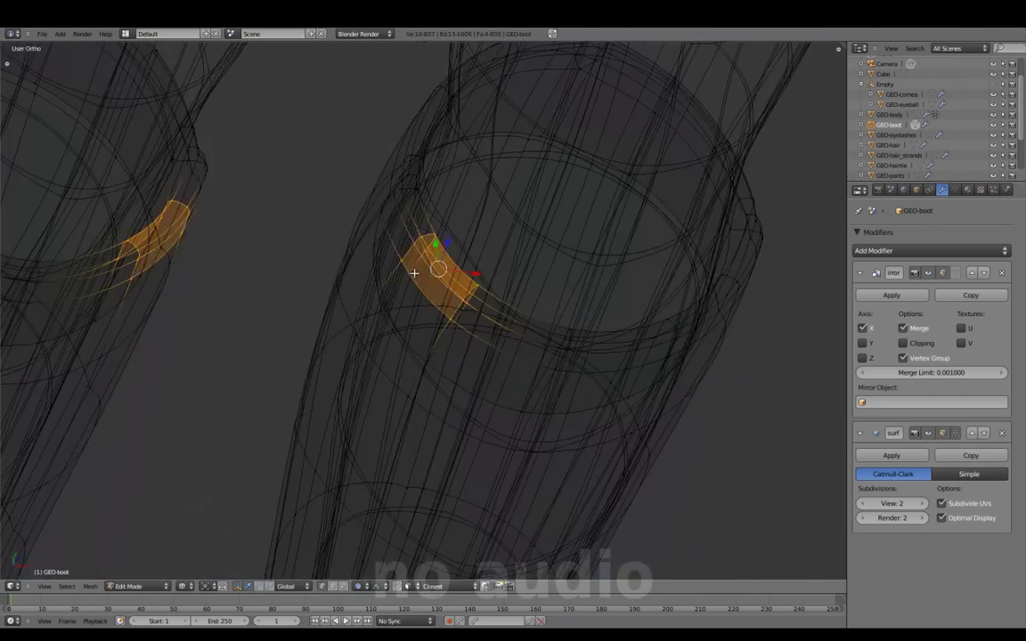
key("z")
key("g")
key("z")
left_click(423, 267)
mouse_move(423, 267)
middle_mouse_down()
mouse_move(446, 298)
mouse_move(456, 376)
mouse_move(590, 240)
middle_mouse_up()
key("g")
- Select small rim patches and rotate them with proportional falloff to round the corners
key("z")
left_click(452, 328)
key("g")
key("z")
left_click(481, 400)
key("z")
right_click(591, 250)
key("z")
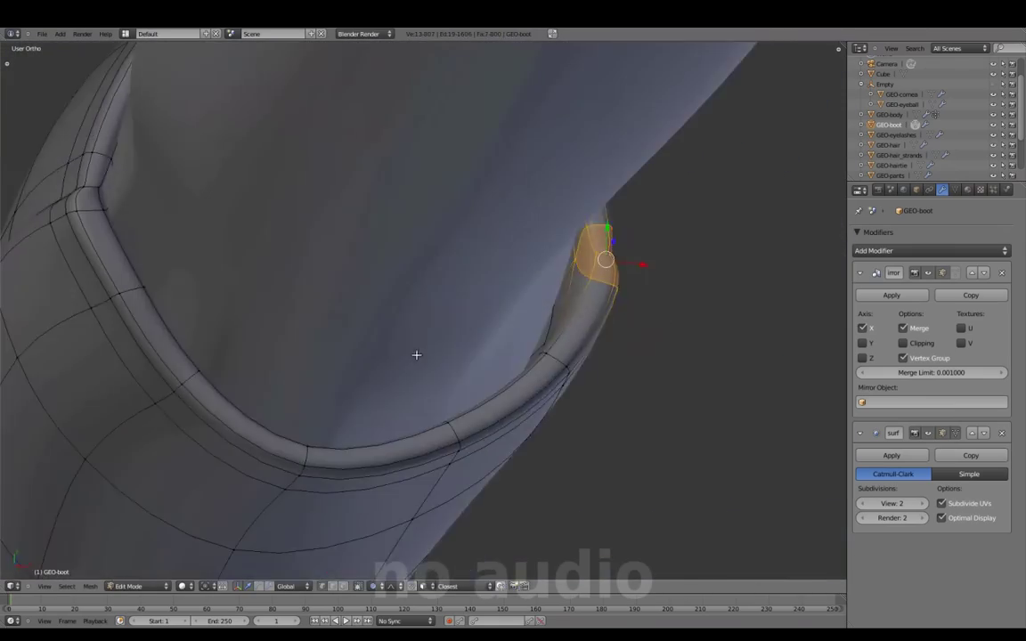
left_click(708, 267)
mouse_move(708, 267)
middle_mouse_down()
mouse_move(552, 390)
mouse_move(563, 294)
mouse_move(527, 356)
middle_mouse_up()
key("r")
left_click(522, 373)
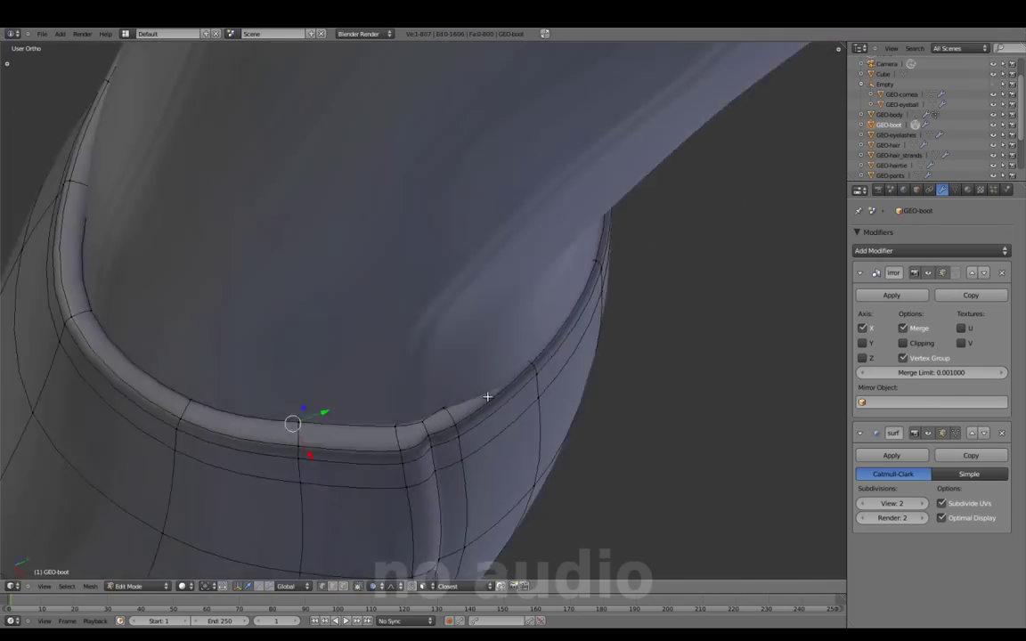
- Select another rim edge loop and check its shape, ending in front view
right_click(298, 424)
mouse_move(550, 424)
middle_mouse_down()
mouse_move(499, 434)
mouse_move(274, 286)
middle_mouse_up()
key("z")
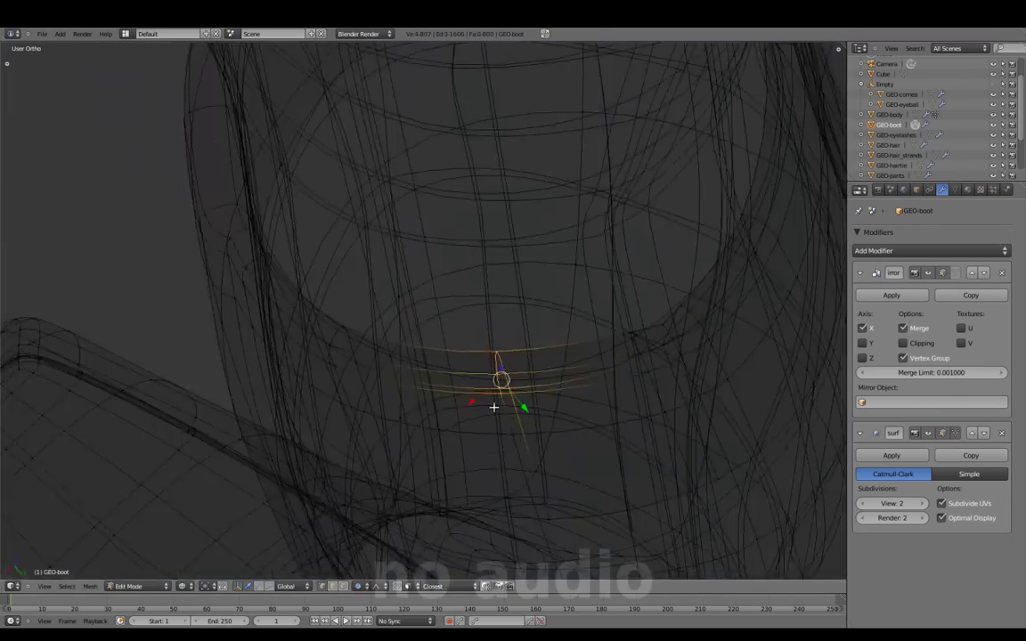
key("z")
key("z")
mouse_move(565, 270)
middle_mouse_down()
mouse_move(472, 379)
mouse_move(440, 373)
mouse_move(339, 293)
mouse_move(571, 389)
mouse_move(650, 305)
mouse_move(467, 422)
mouse_move(413, 431)
mouse_move(459, 396)
mouse_move(522, 408)
mouse_move(409, 484)
middle_mouse_up()
key("z")
key("z")
key("z")
key("z")
key("KP_1")
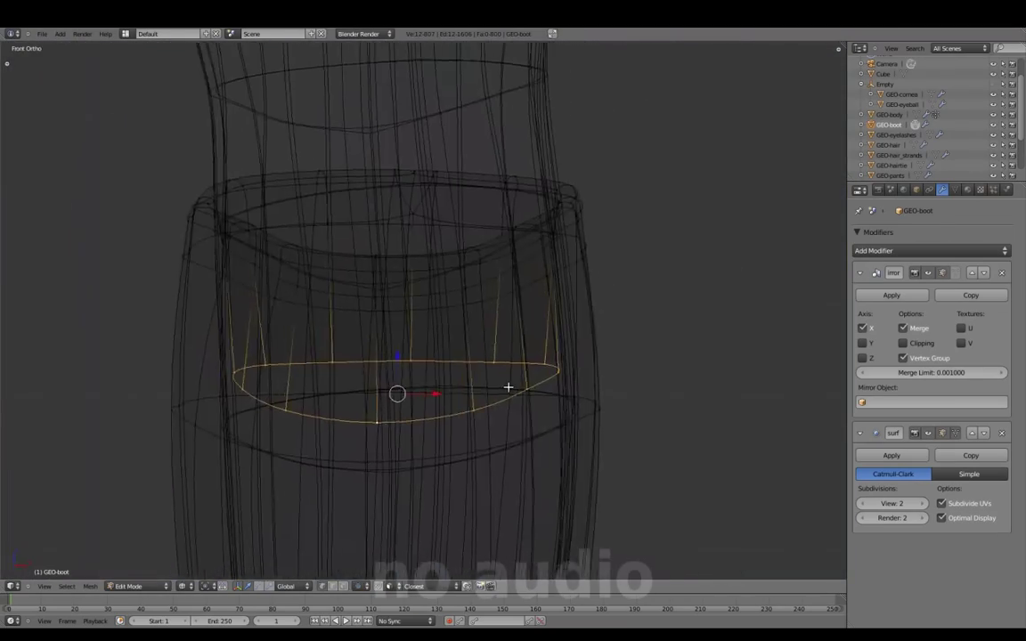
- Frame both boots and orbit around the rim in wireframe and solid to check the knee fit
key("KP_Decimal")
key("shift+s")
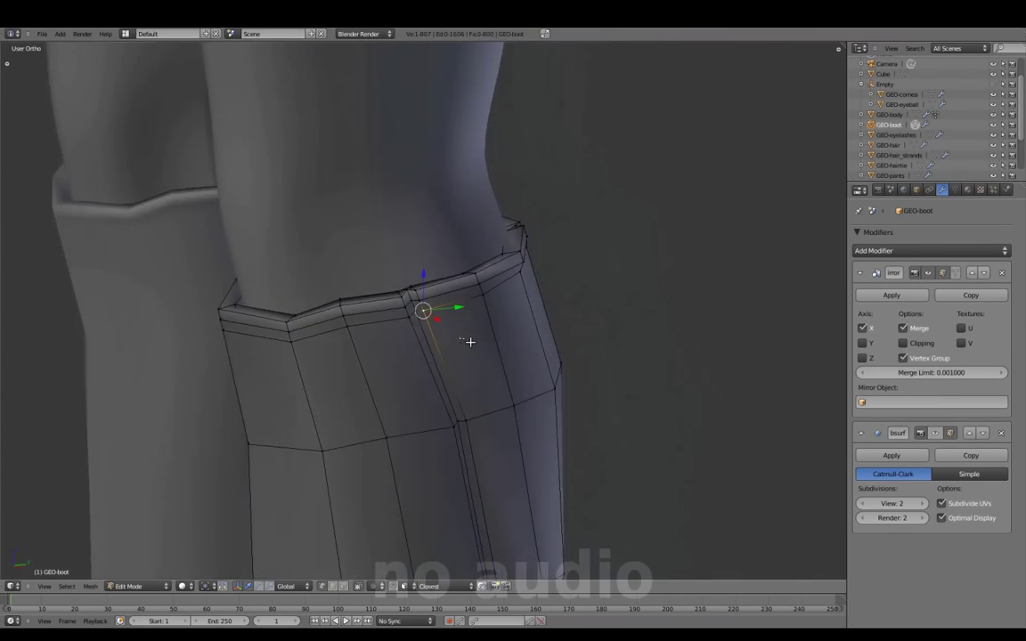
mouse_move(469, 341)
middle_mouse_down()
mouse_move(593, 318)
mouse_move(498, 348)
mouse_move(400, 360)
middle_mouse_up()
mouse_move(301, 249)
middle_mouse_down()
mouse_move(339, 401)
mouse_move(469, 350)
mouse_move(465, 238)
mouse_move(354, 148)
mouse_move(396, 305)
mouse_move(452, 213)
mouse_move(608, 326)
middle_mouse_up()
mouse_move(476, 404)
middle_mouse_down()
mouse_move(474, 195)
mouse_move(327, 301)
mouse_move(360, 160)
mouse_move(574, 363)
mouse_move(436, 383)
mouse_move(424, 233)
mouse_move(410, 209)
middle_mouse_up()
key("z")
key("z")
key("z")
mouse_move(413, 479)
middle_mouse_down()
mouse_move(525, 350)
mouse_move(570, 410)
mouse_move(460, 377)
middle_mouse_up()
key("z")
mouse_move(414, 337)
middle_mouse_down()
mouse_move(458, 360)
mouse_move(569, 373)
mouse_move(385, 286)
mouse_move(440, 455)
mouse_move(478, 266)
mouse_move(449, 389)
mouse_move(418, 365)
mouse_move(454, 275)
mouse_move(485, 339)
mouse_move(385, 290)
mouse_move(397, 334)
mouse_move(513, 375)
middle_mouse_up()
key("z")
key("KP_1")
key("z")
- Scale the boot-top edge loop inward to fit snugly around the knees, with smoothed preview on
right_click(385, 290, "alt")
scroll(416, 327, "down", 2)
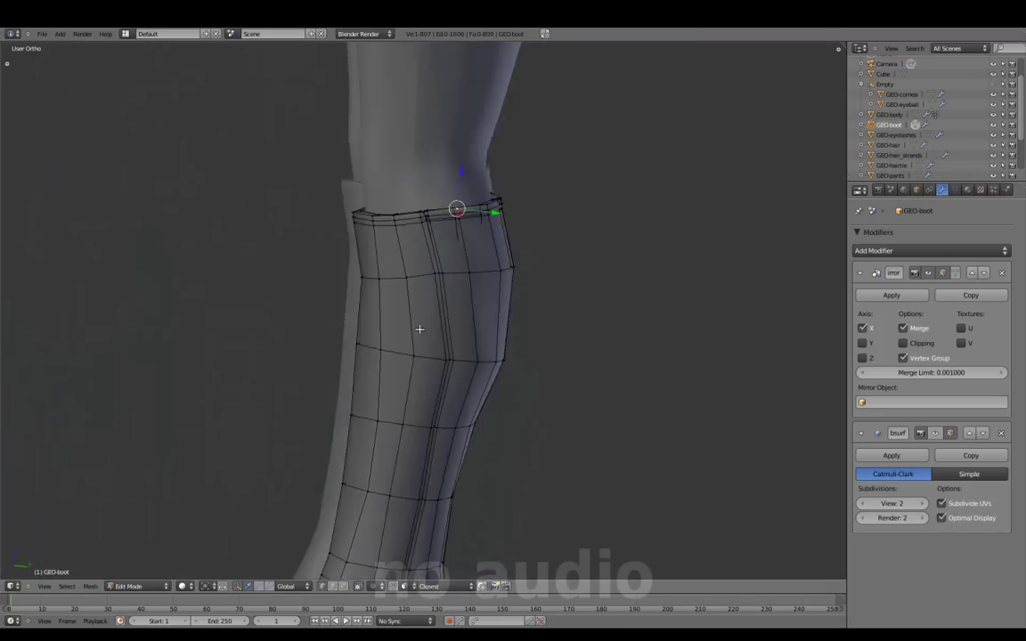
middle_click_drag(417, 327, 430, 229)
scroll(430, 229, "down", 1)
left_click(935, 433)
middle_click_drag(426, 305, 475, 288)
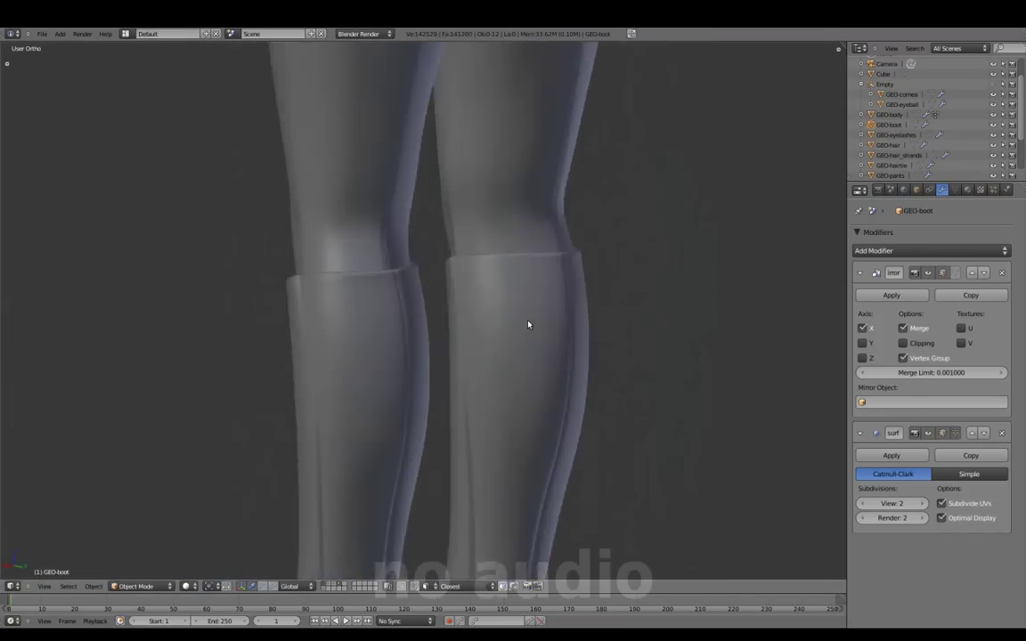
scroll(475, 288, "up", 3)
left_click(640, 267)
key("a")
- Slide the boot-top edge loop into place on the shaft
scroll(513, 352, "down", 3)
middle_click_drag(513, 353, 582, 270)
scroll(583, 270, "up", 3)
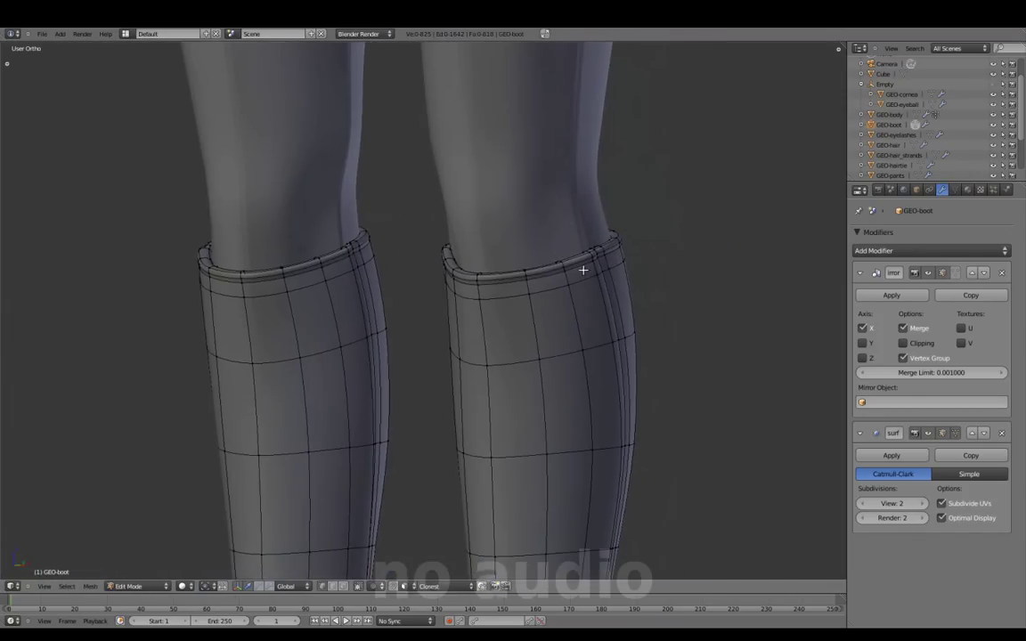
left_click(661, 287)
scroll(742, 280, "up", 3)
scroll(737, 297, "down", 1)
- Tuck the GEO-pants side strip inside the boots with a soft-falloff move
key("Tab")
scroll(577, 348, "down", 3)
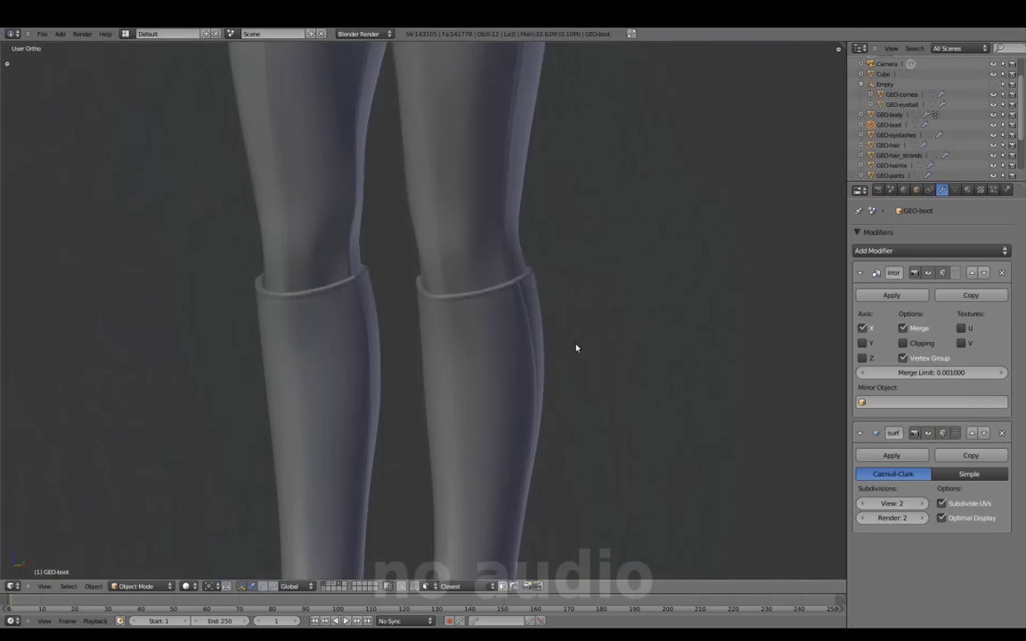
middle_click_drag(578, 348, 504, 386)
scroll(433, 364, "down", 3)
right_click(433, 365)
key("Tab")
key("z")
key("c")
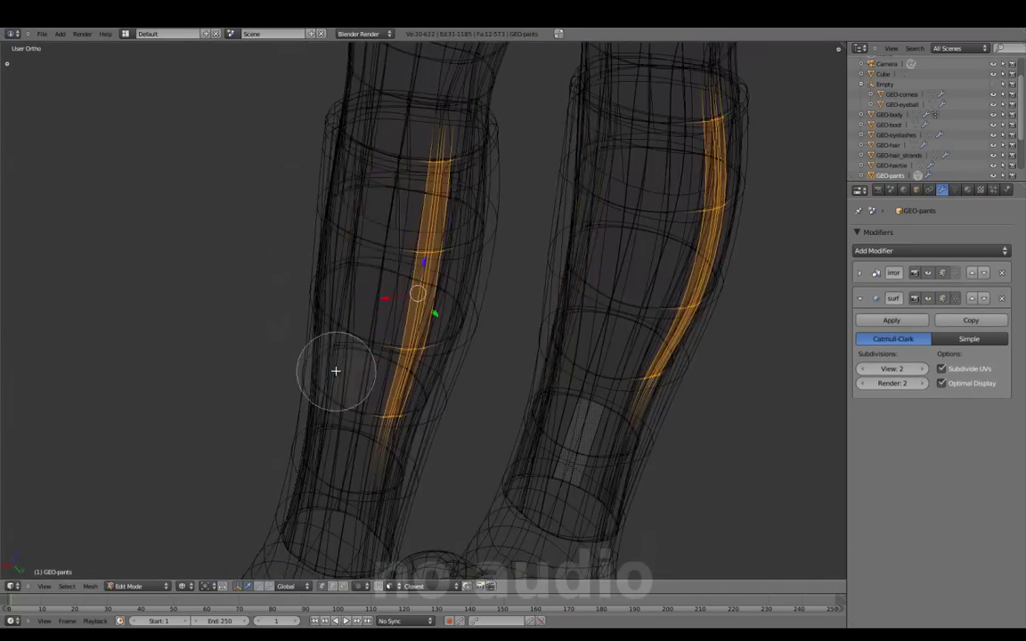
key("g")
left_click(348, 364)
- Check the pants against the boots from front and right views, then select GEO-boot
key("Tab")
middle_click_drag(348, 364, 458, 407)
scroll(298, 373, "up", 2)
scroll(504, 428, "up", 2)
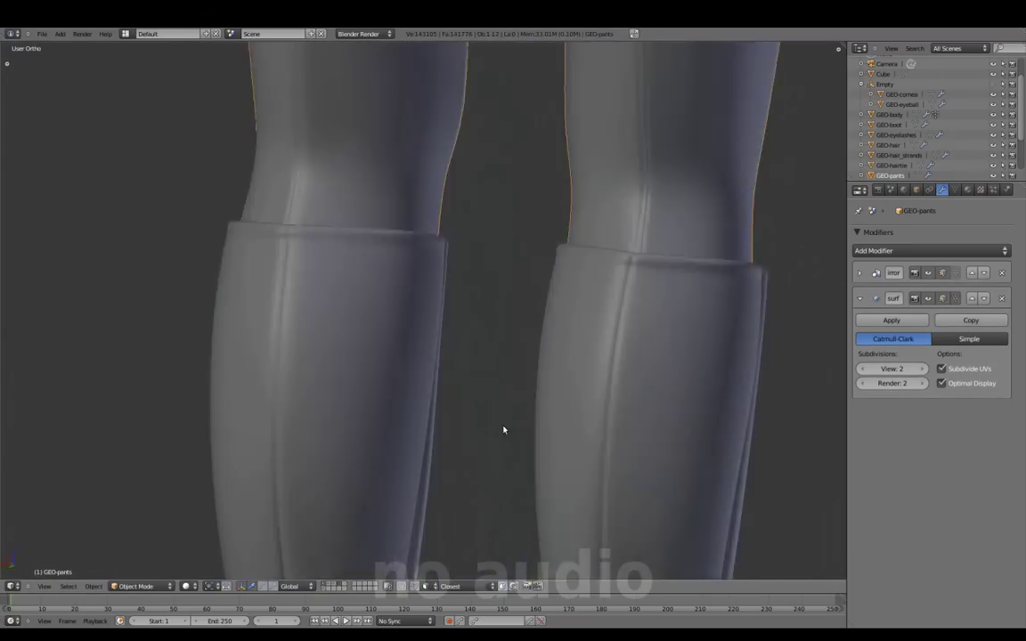
scroll(548, 280, "down", 6)
key("KP_1")
key("KP_3")
right_click(455, 428)
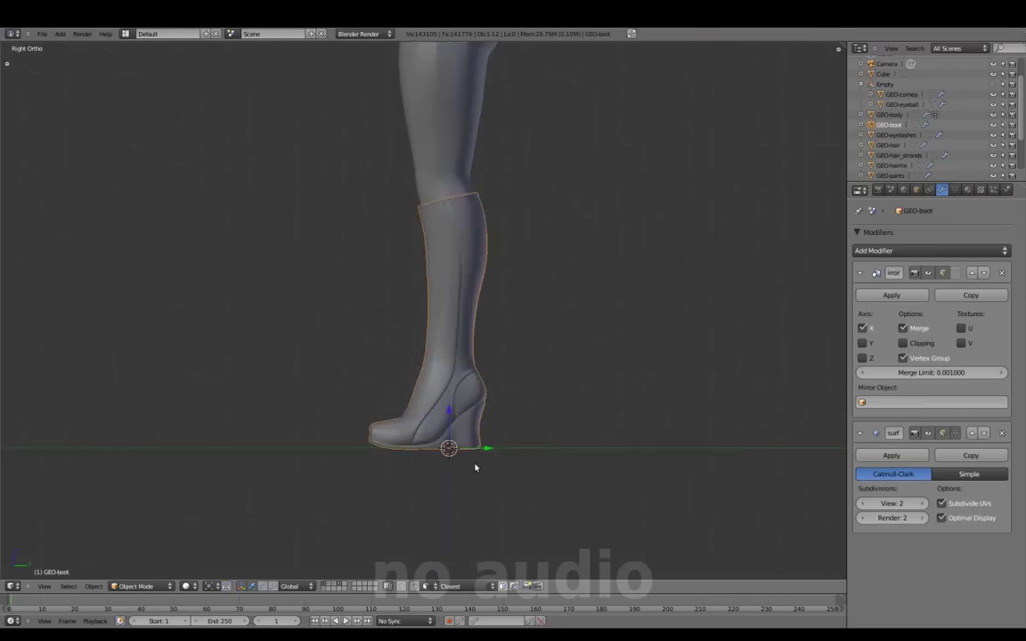
- Box-select the vertices around the boot foot
key("b")
mouse_move(301, 309)
left_mouse_down()
mouse_move(538, 472)
mouse_move(551, 458)
left_mouse_up()
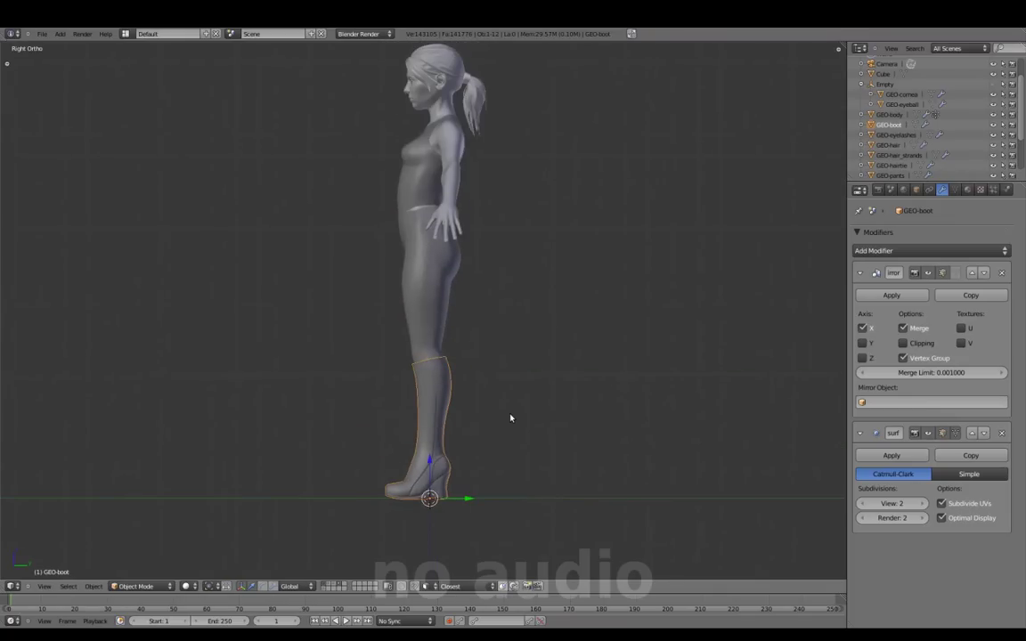
middle_click_drag(510, 416, 488, 408)
scroll(439, 387, "up", 5)
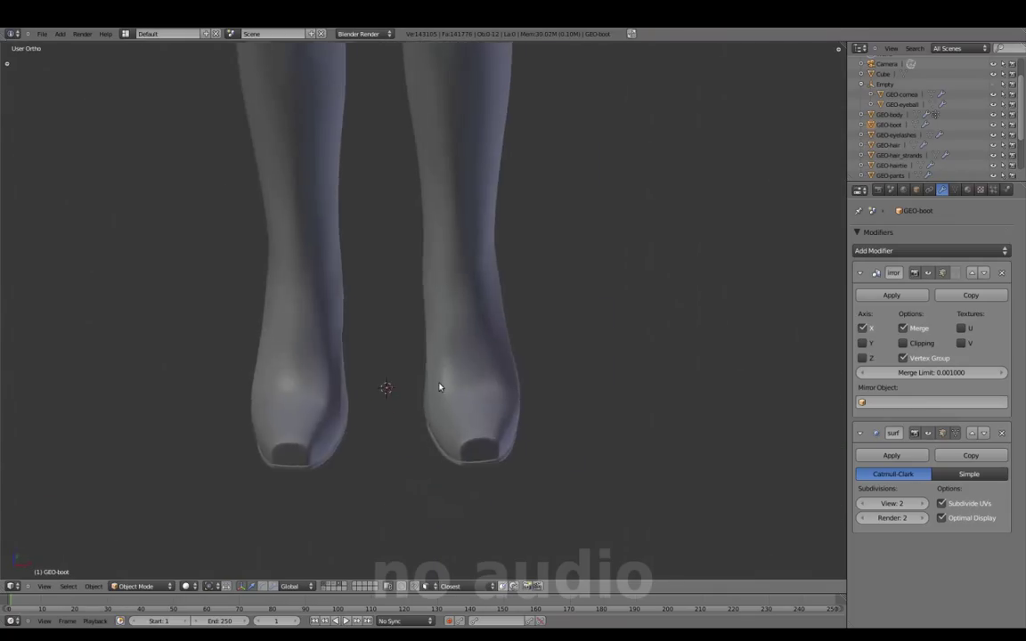
- Scale the selected boot loop sideways along X to even out the width
key("Tab")
key("s")
key("x")
left_click(536, 395)
key("Tab")
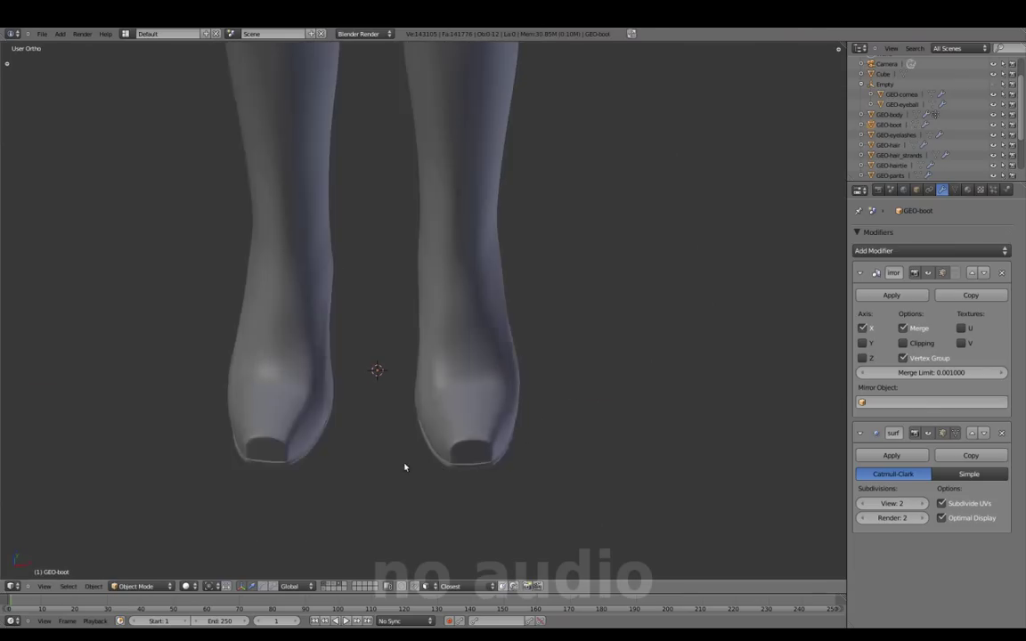
- Review the whole body from the front, frame the boots and return to Edit Mode
middle_click_drag(406, 468, 453, 478)
scroll(431, 309, "down", 6)
key("z")
key("z")
key("KP_1")
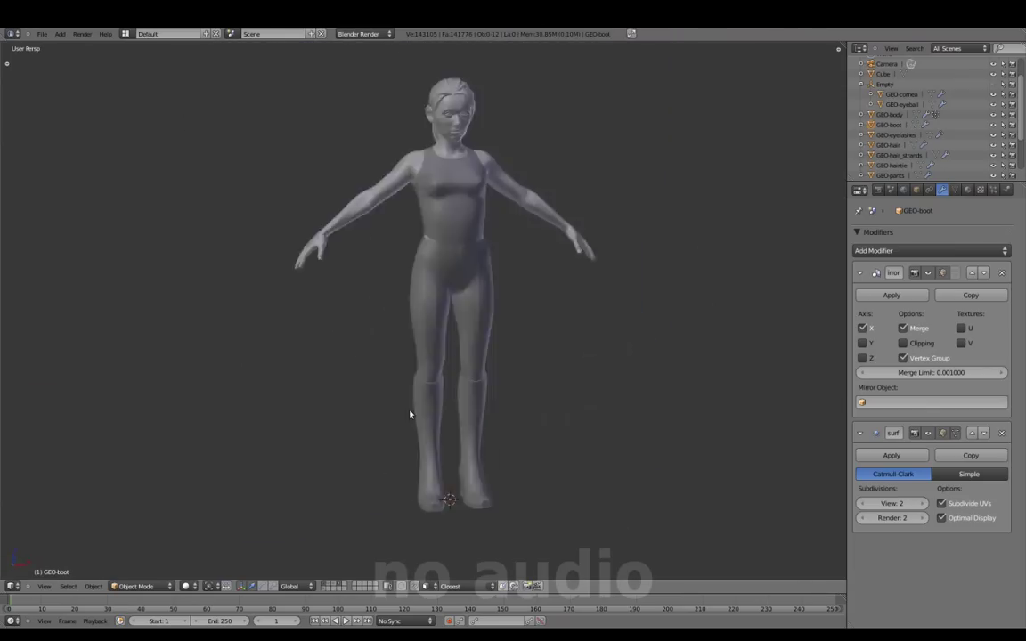
scroll(481, 383, "up", 4)
scroll(539, 363, "down", 4)
key("KP_Decimal")
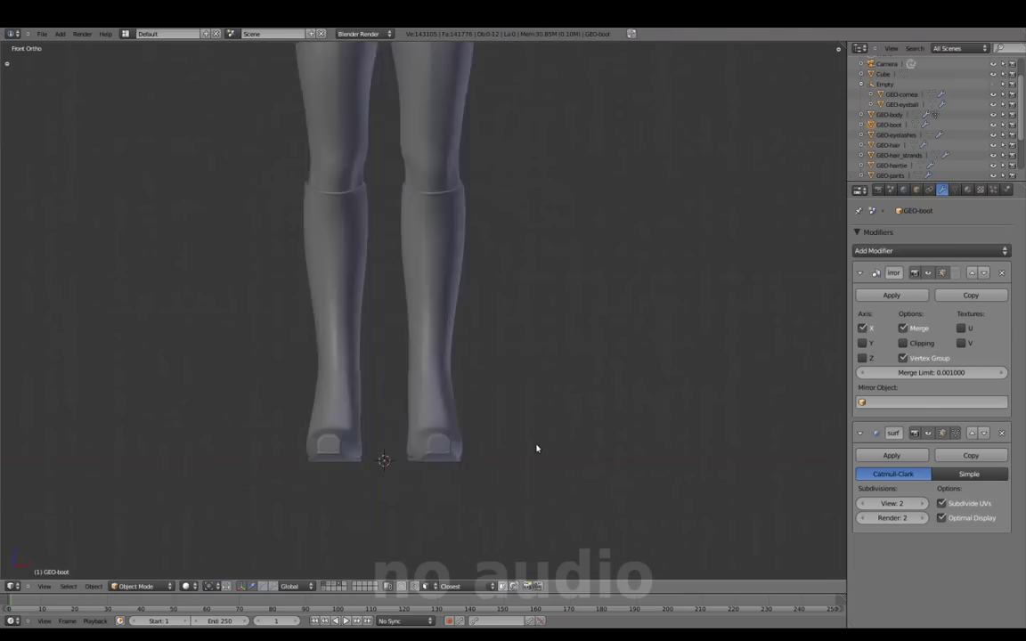
key("Tab")
- Raise the boot toe about 0.06 along Z with smooth proportional editing, then view both boots
left_click(488, 410)
key("Tab")
mouse_move(489, 410)
middle_mouse_down()
mouse_move(470, 384)
mouse_move(481, 366)
mouse_move(505, 470)
middle_mouse_up()
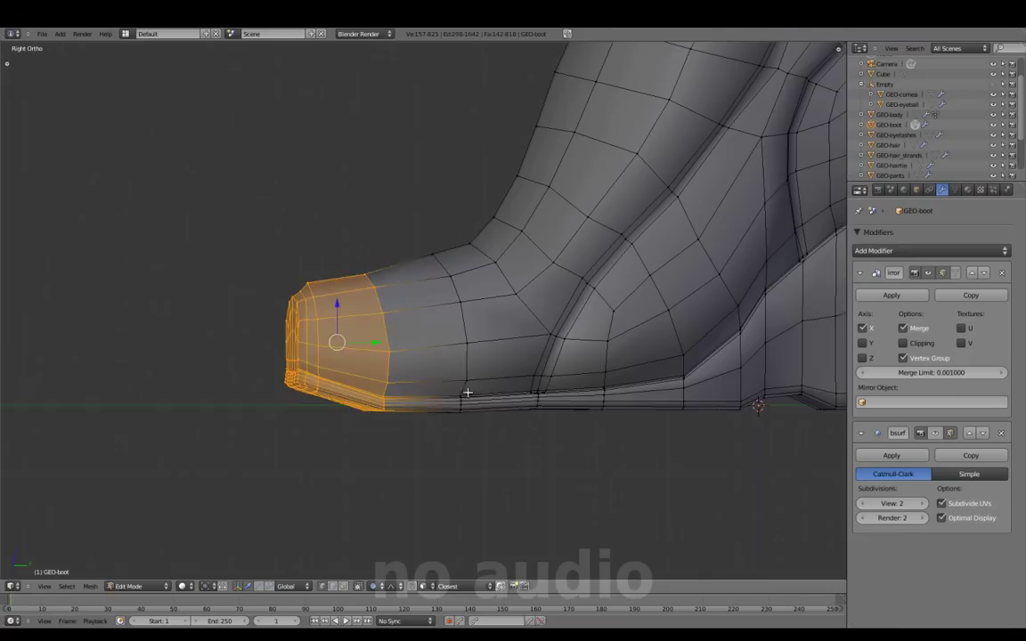
left_click(387, 332, "alt")
middle_click_drag(365, 301, 592, 297)
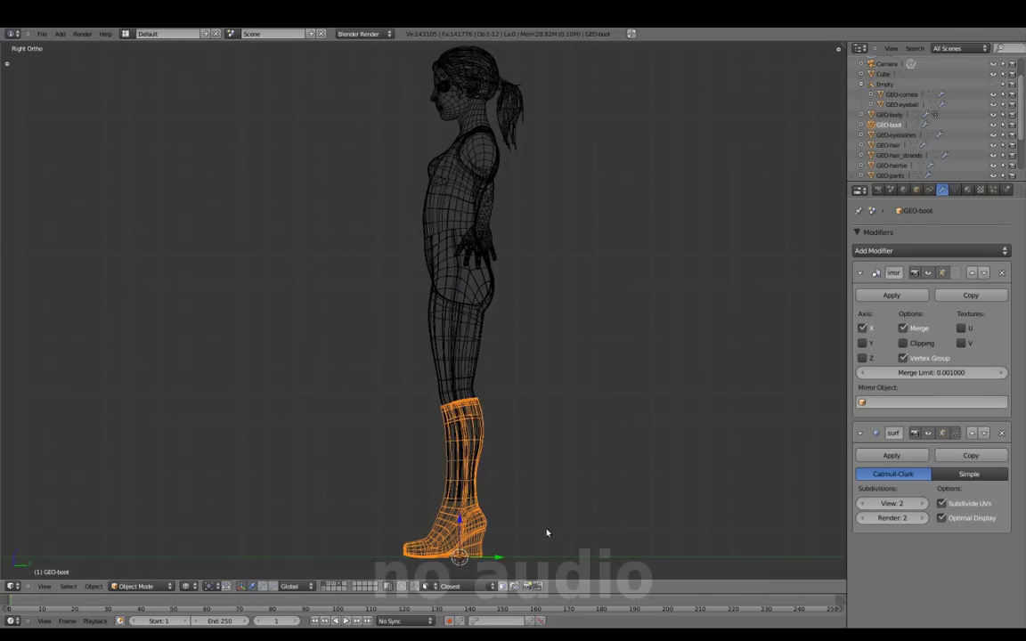
- Move GEO-boot to its own layer and remove the leftover thin Cube object
middle_click_drag(546, 533, 550, 474, "shift")
key("m")
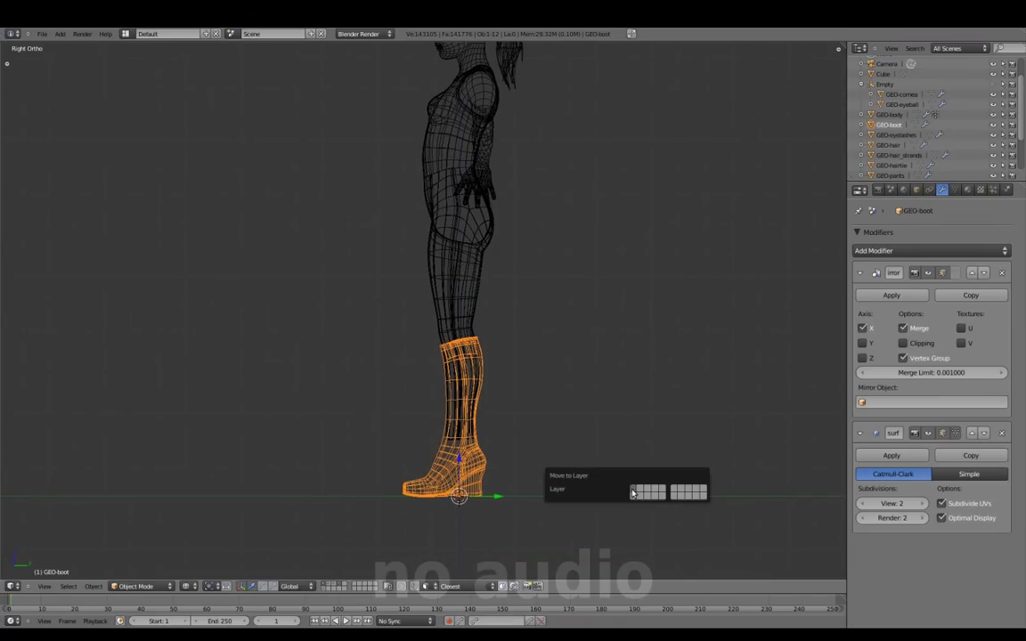
key("a")
key("h")
scroll(368, 556, "down", 1)
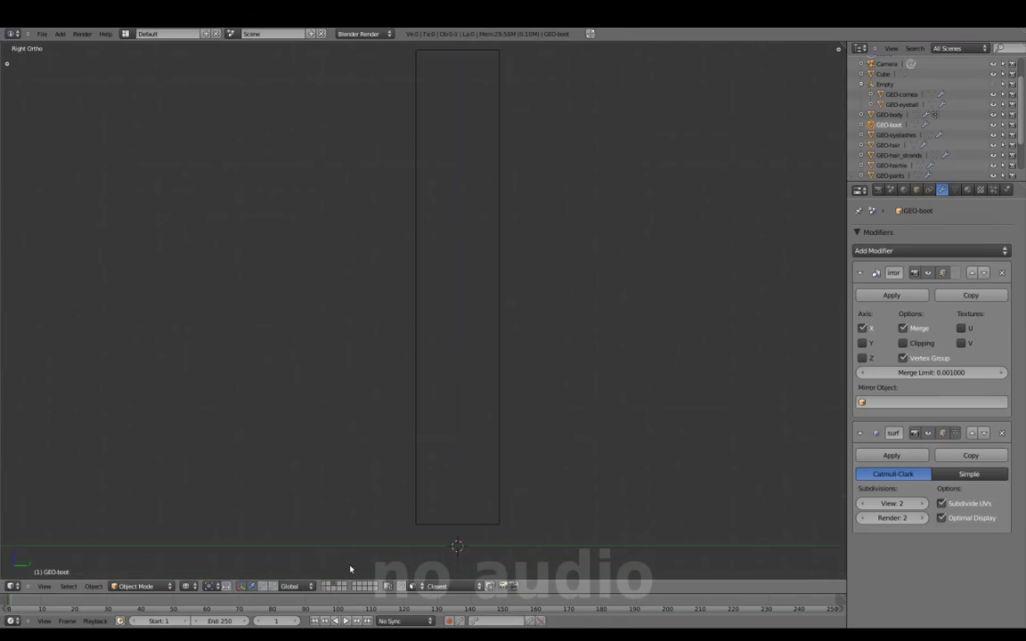